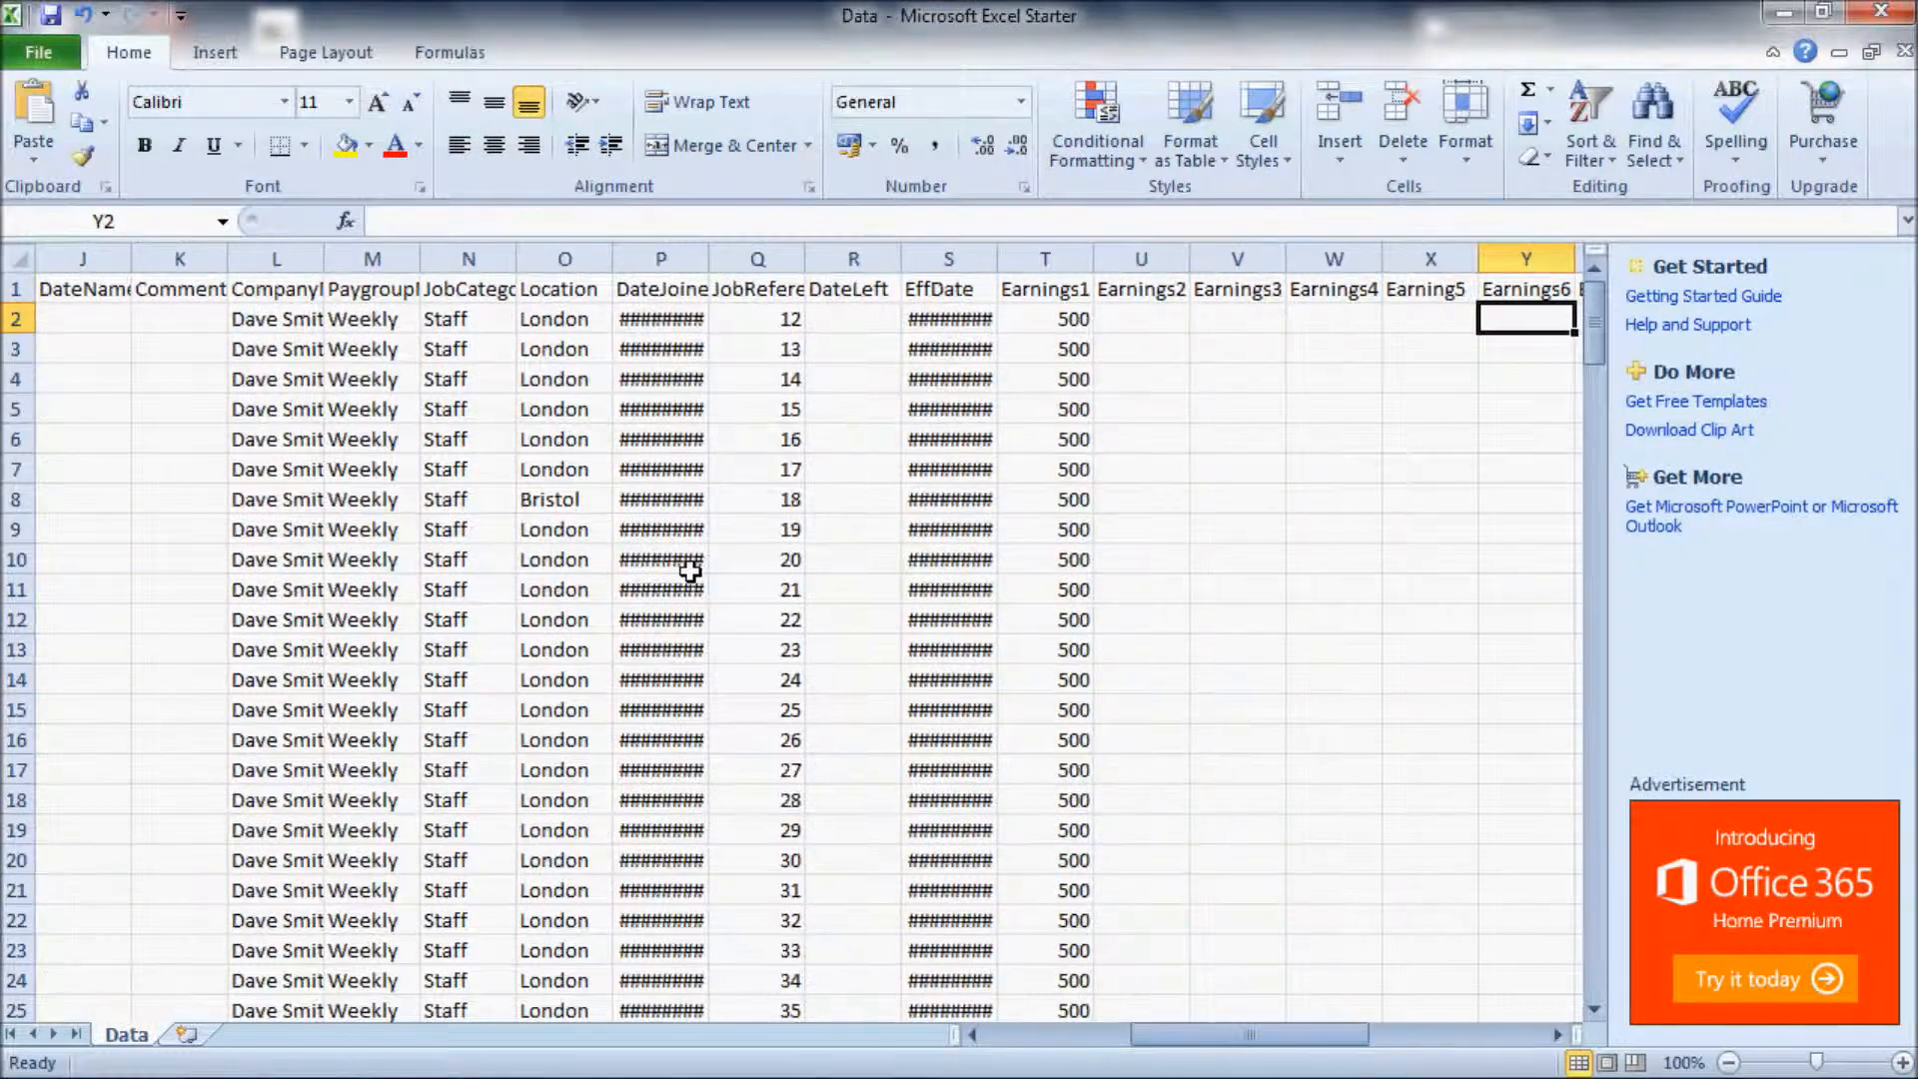
key("Right")
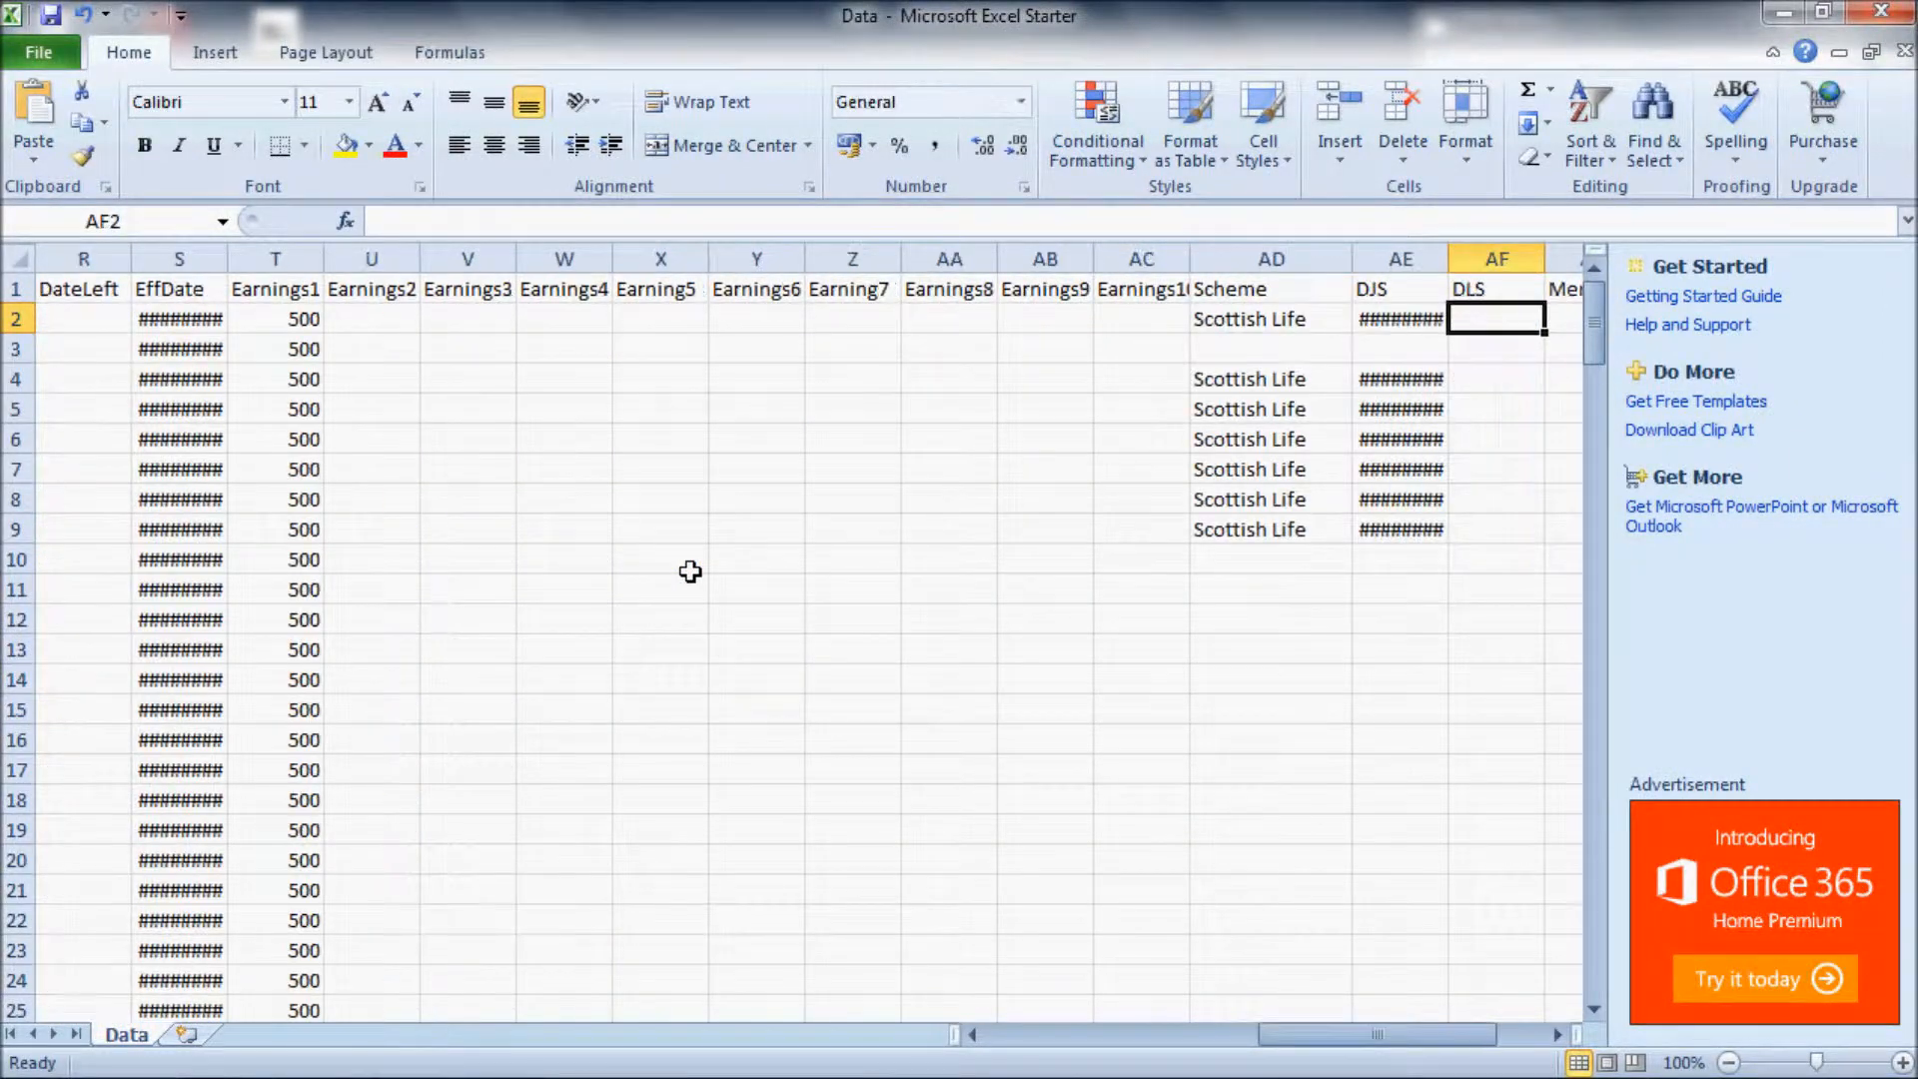
Step: Examine the Scheme and DJS columns of the Data workbook, including the rows without a scheme entry
left_click_drag(1292, 388, 1377, 530)
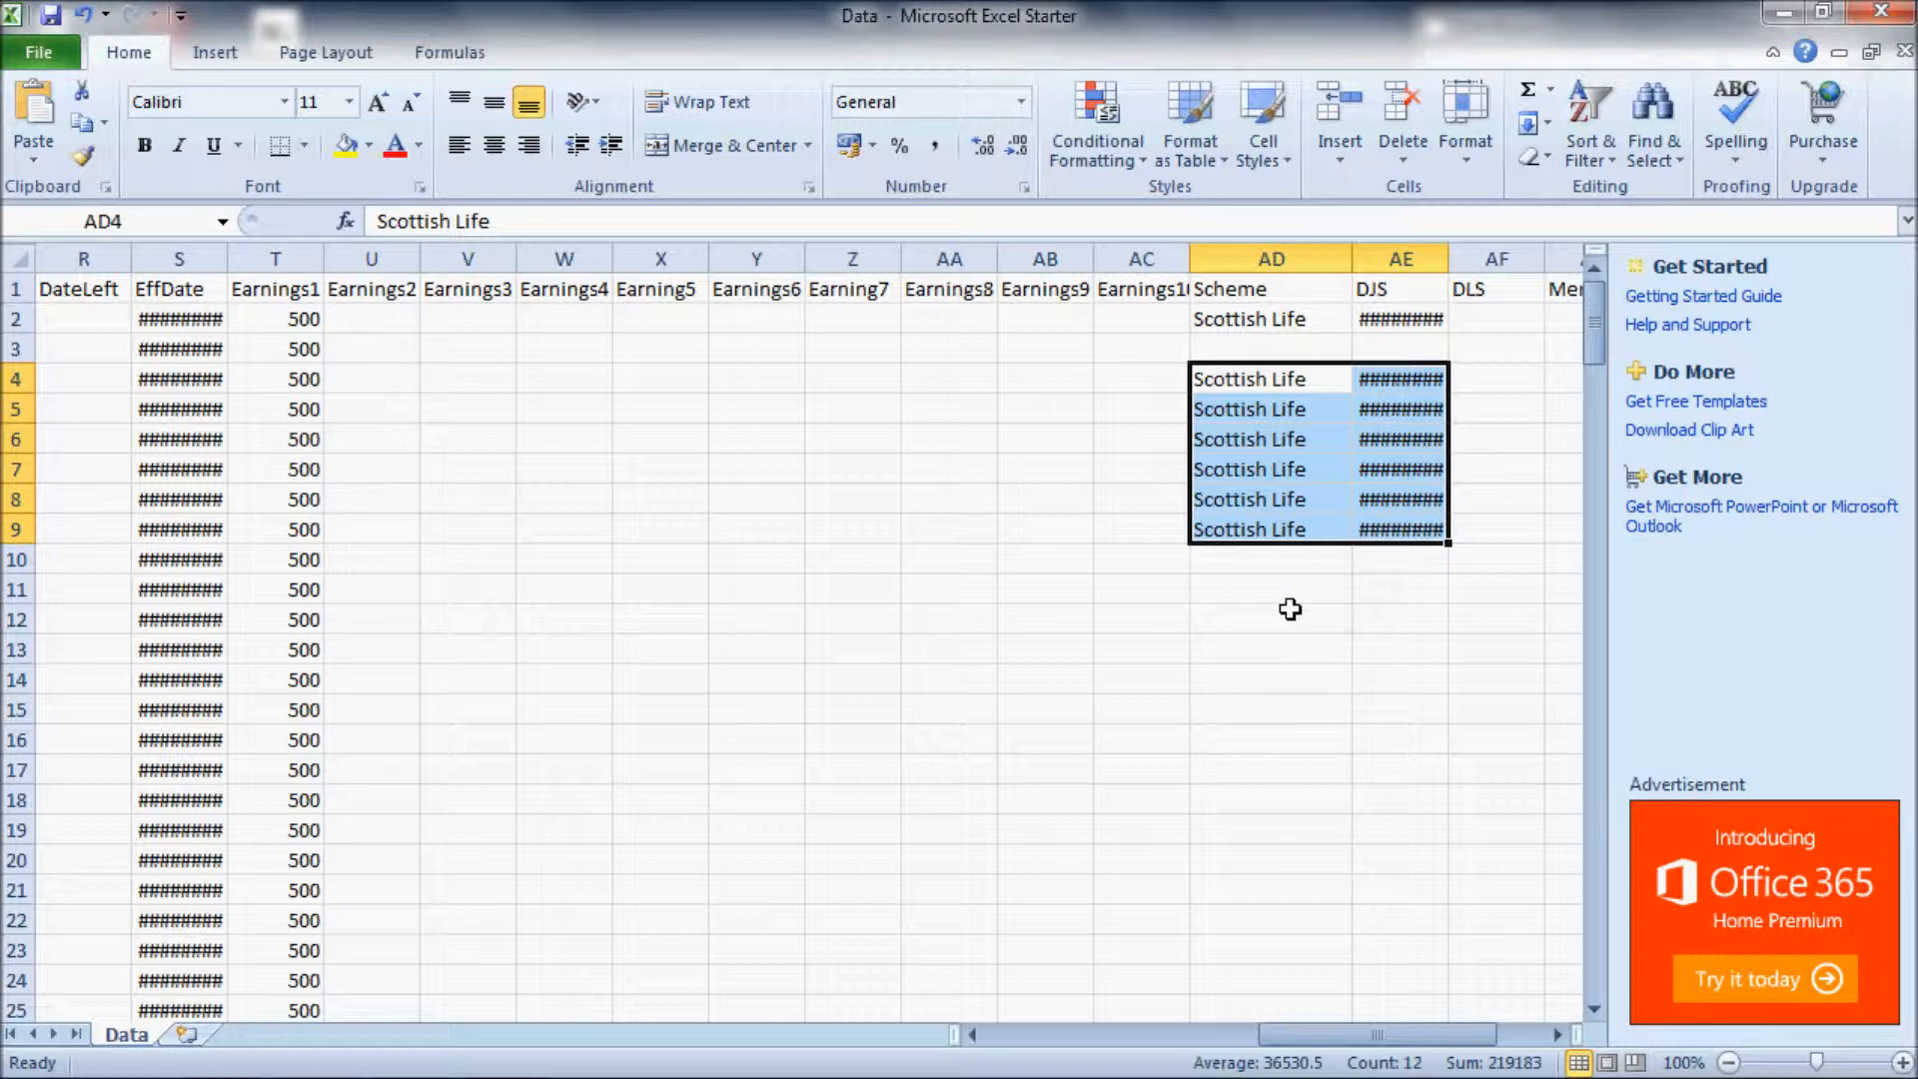
left_click_drag(1194, 259, 1207, 260)
left_click(1289, 262)
left_click(1400, 259)
left_click(1302, 261)
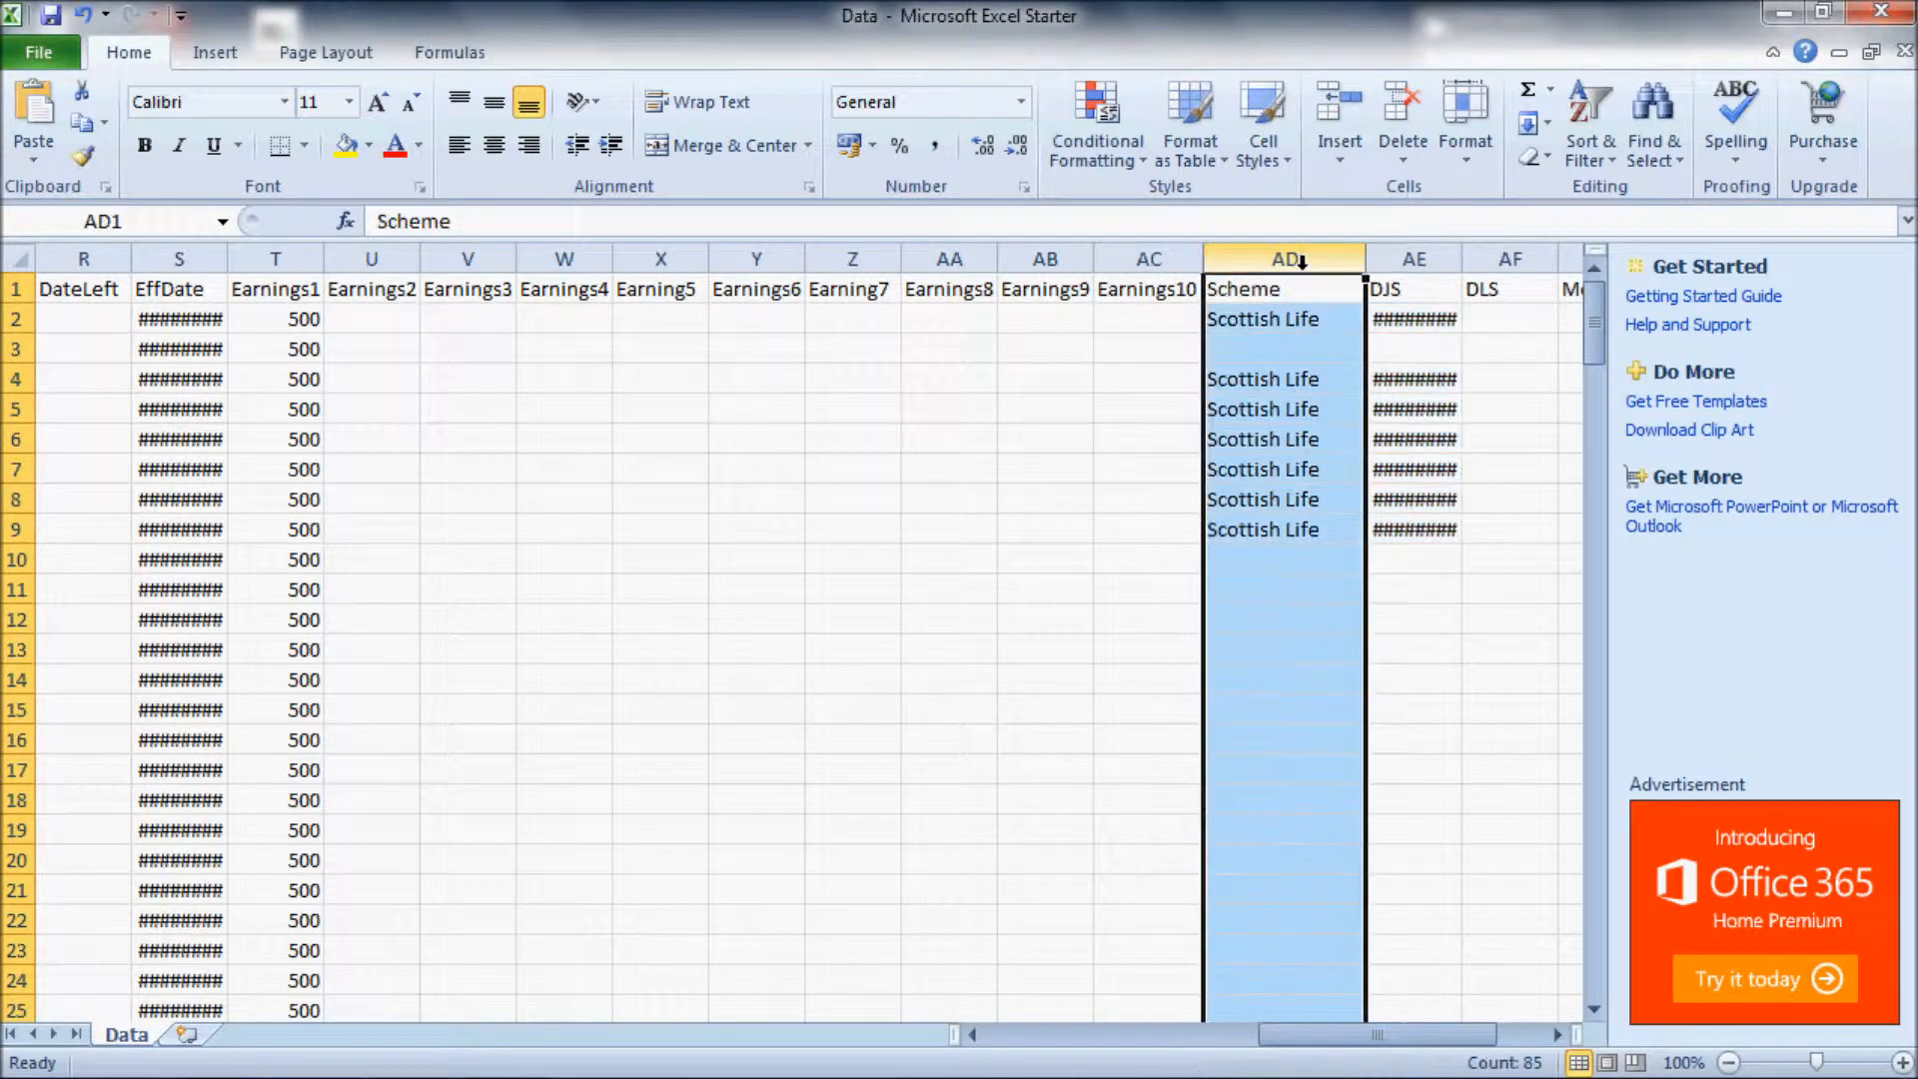
scroll(1340, 933, "down", 3)
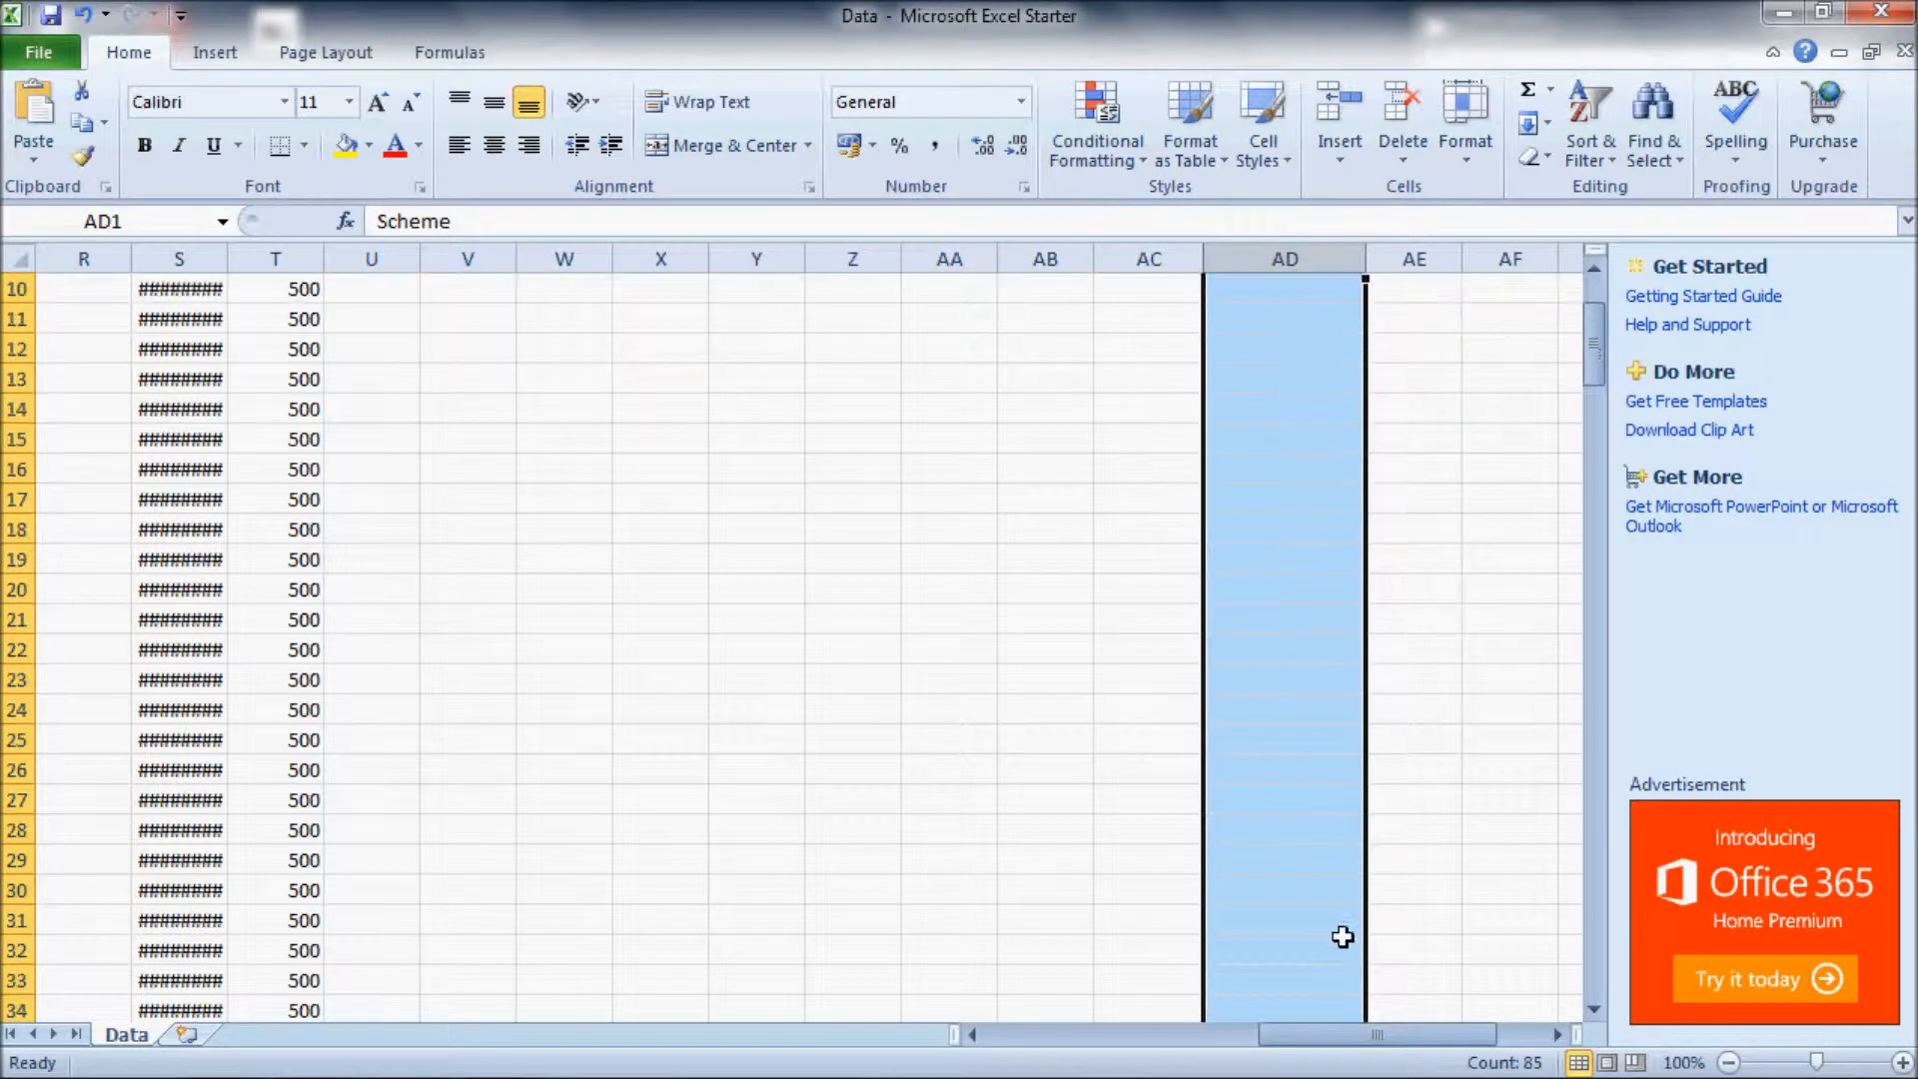
left_click(1287, 636)
left_click_drag(1287, 635, 1276, 737)
scroll(1279, 735, "up", 3)
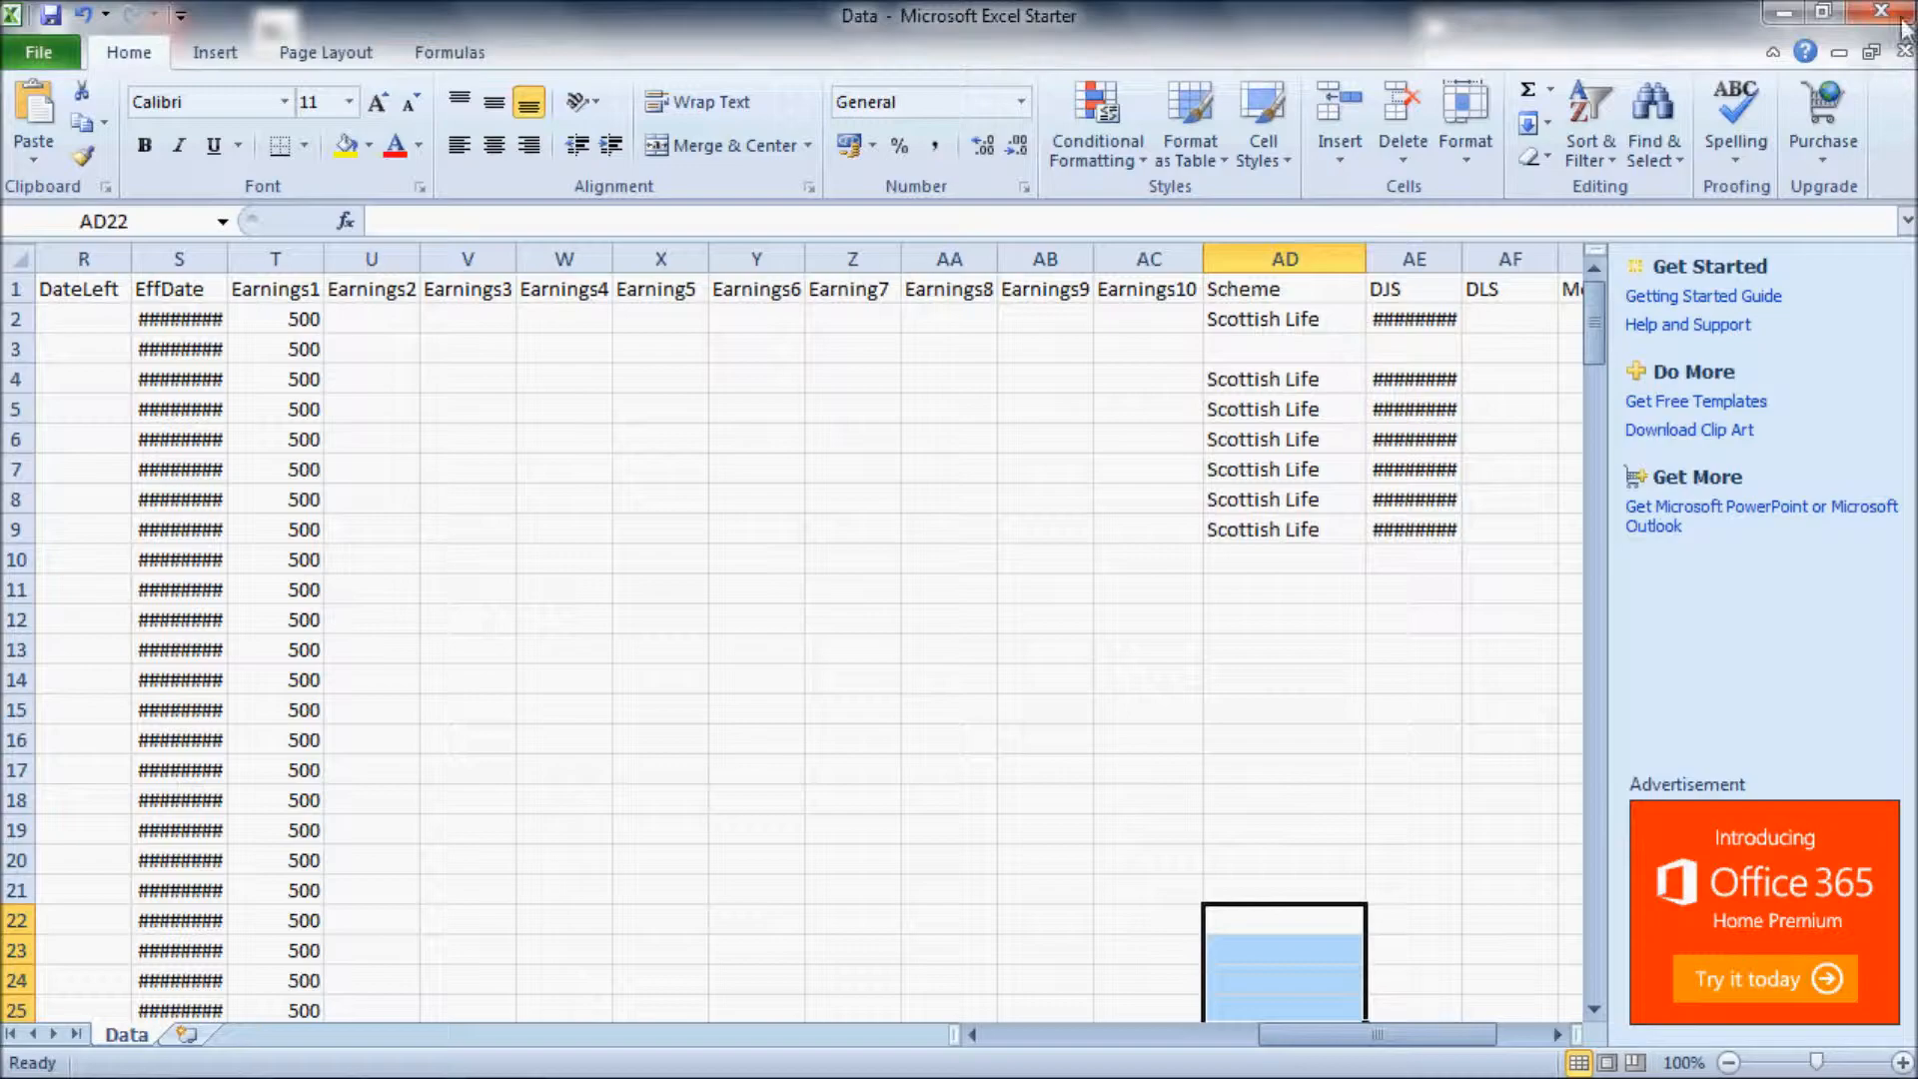
Step: Close the Data workbook without saving, switch to Nexus and open QuickCheck - Joiners
left_click(1882, 12)
left_click(985, 594)
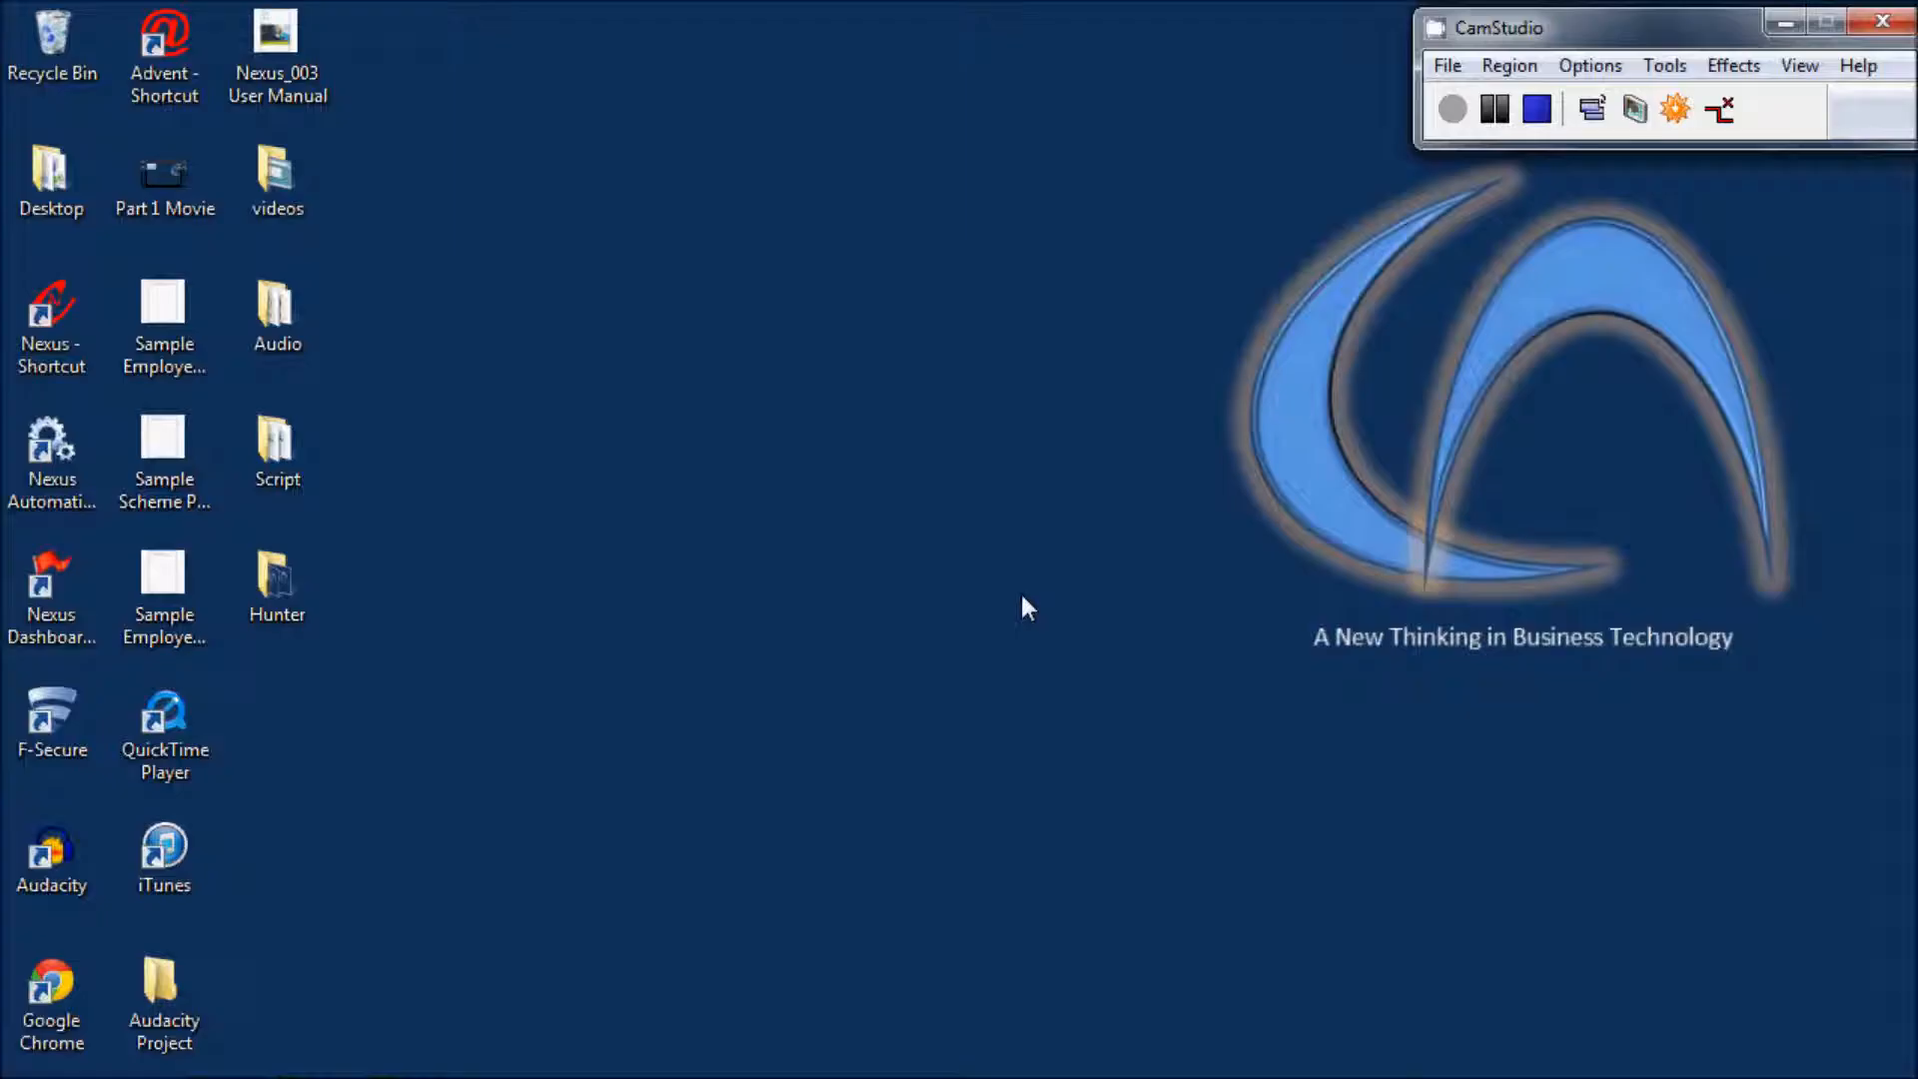
left_click(407, 1040)
left_click(166, 72)
left_click(190, 124)
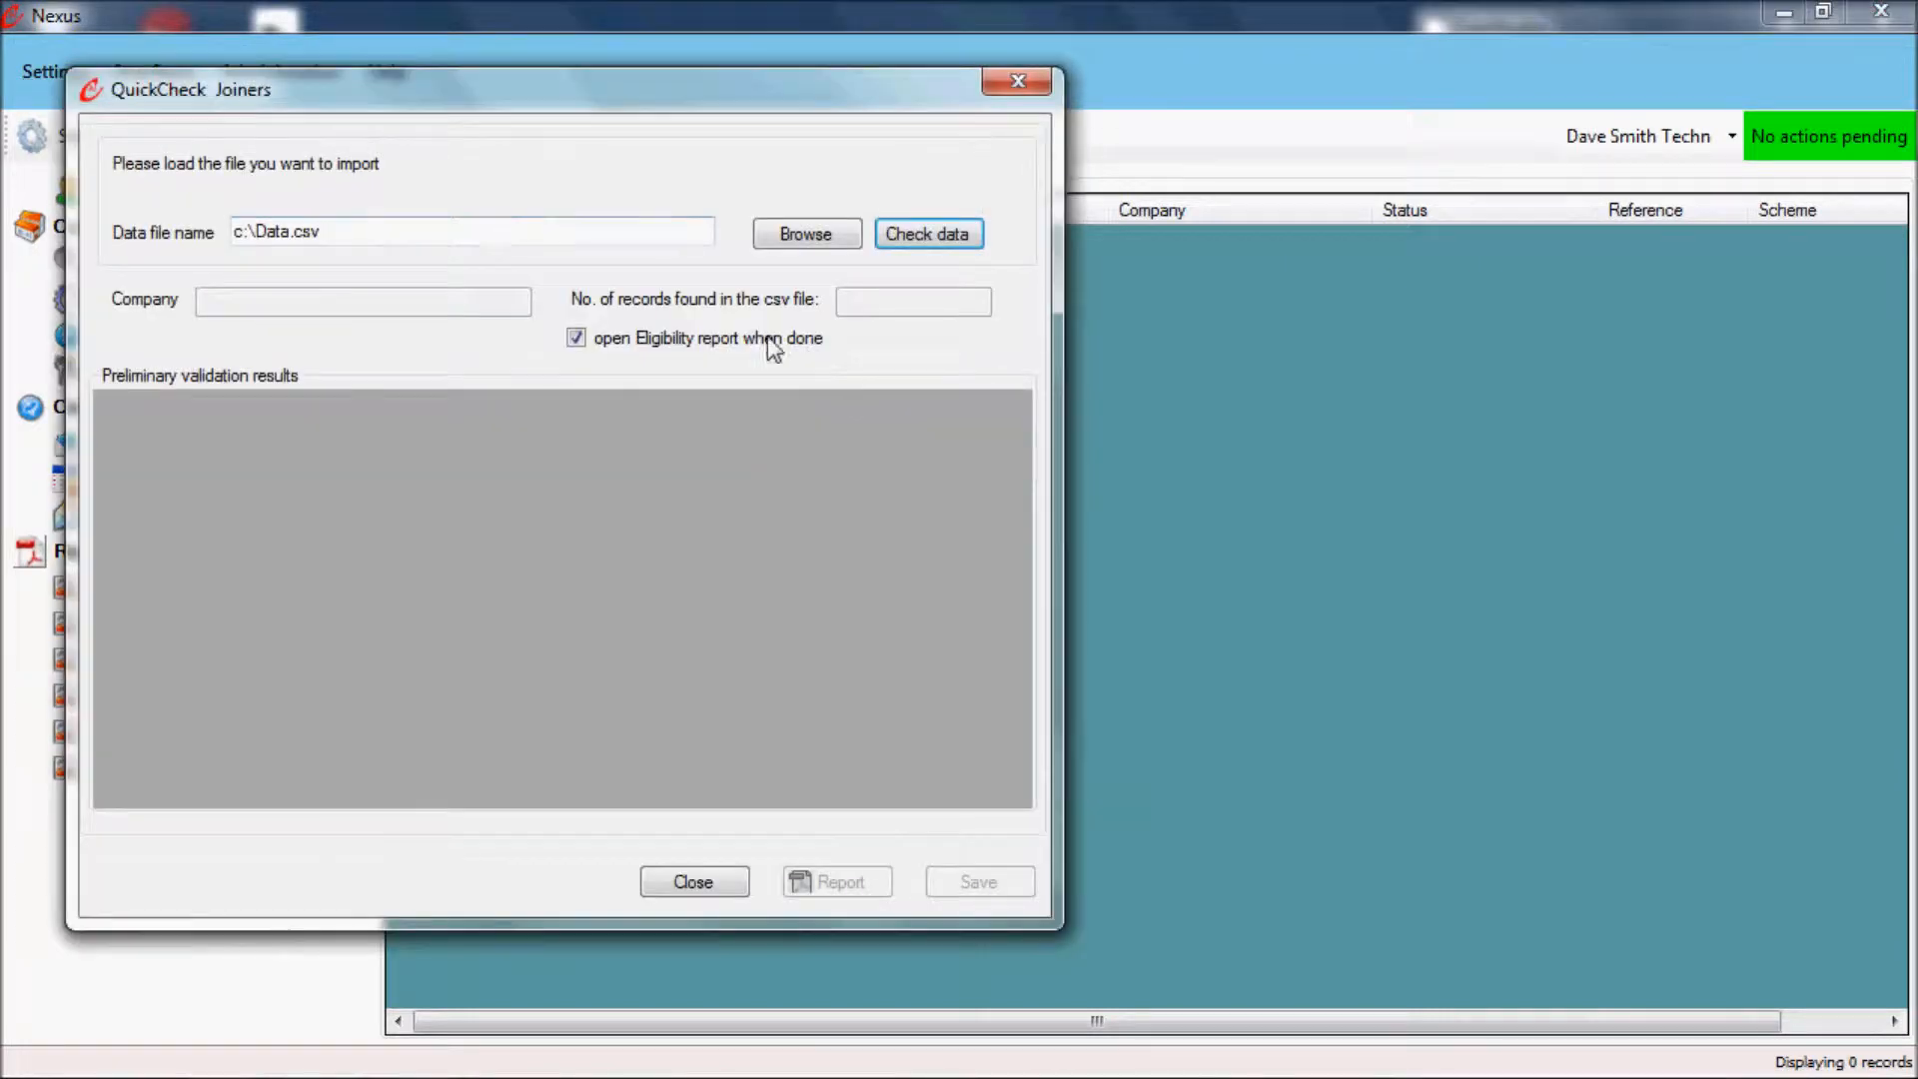
Step: Load the Data file from Local Disk (C:) as the joiner import file and check its data
left_click(808, 236)
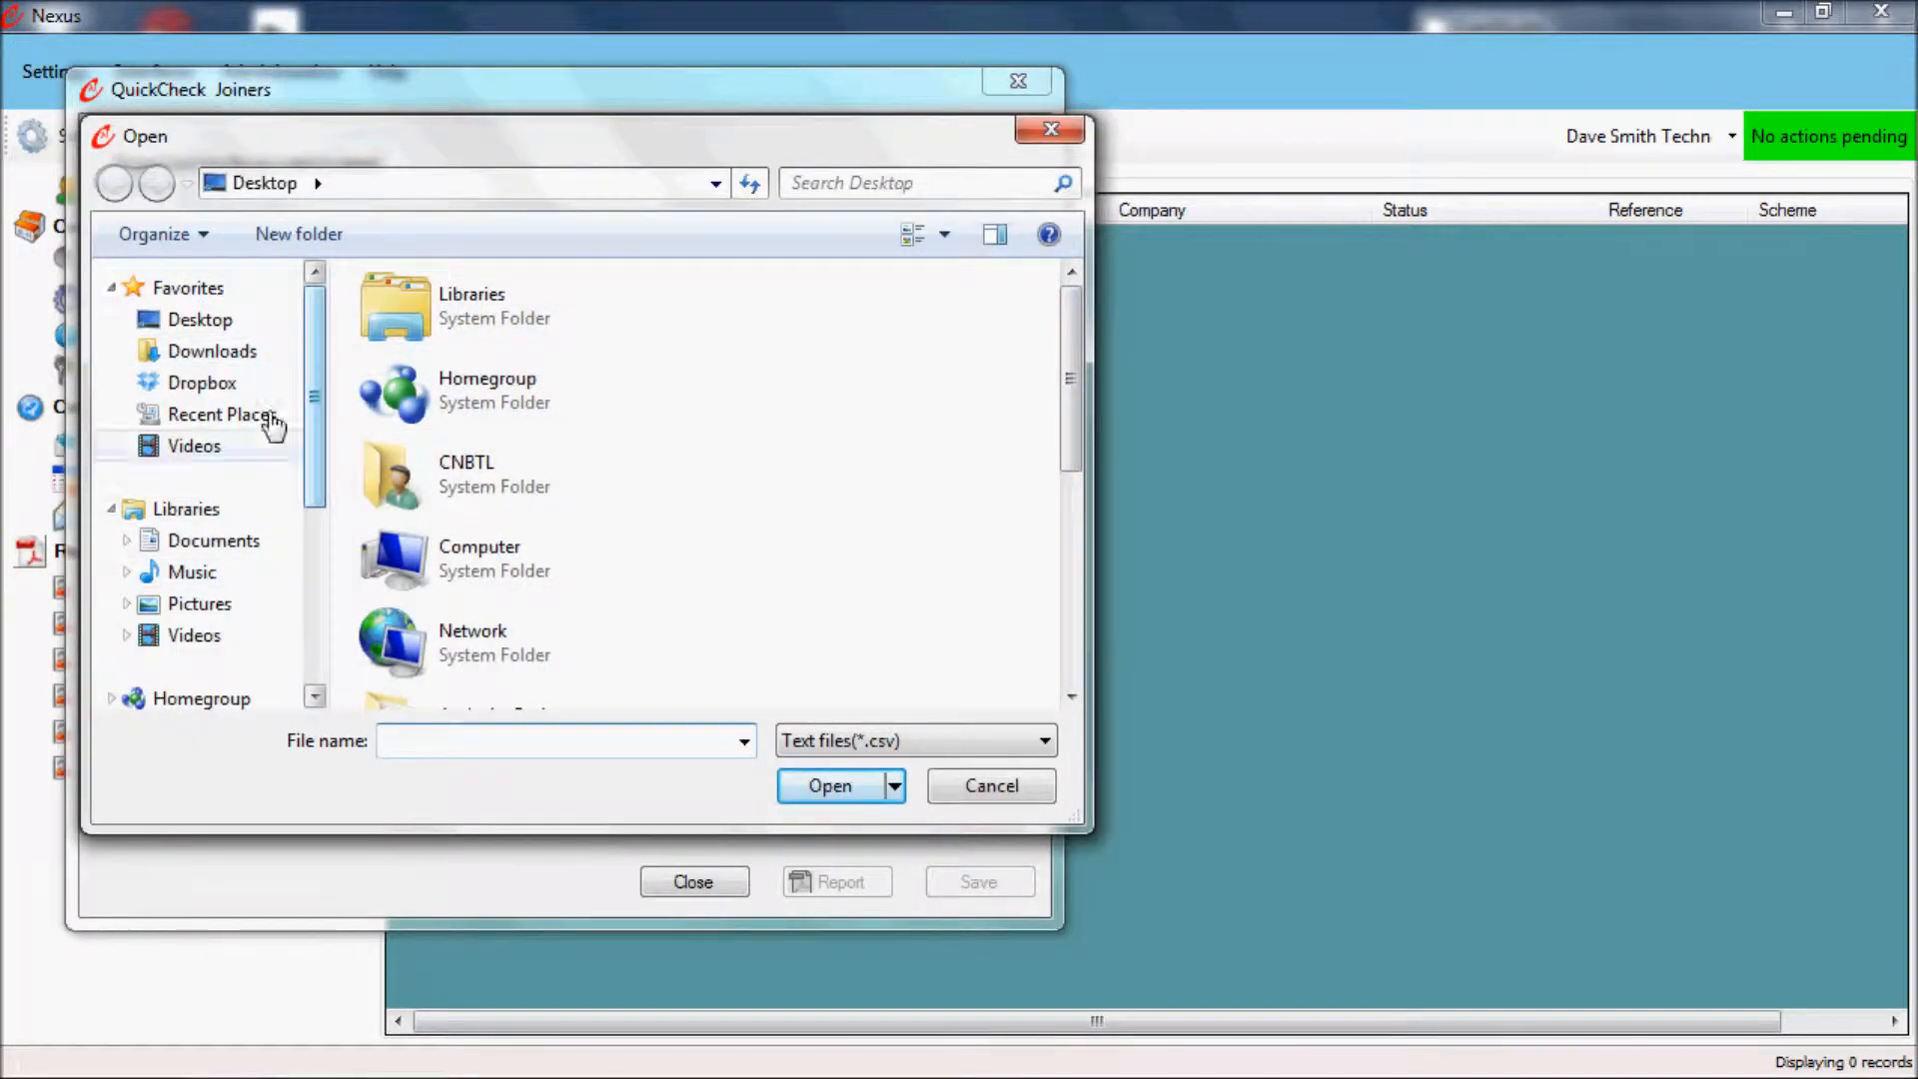
left_click_drag(309, 457, 291, 651)
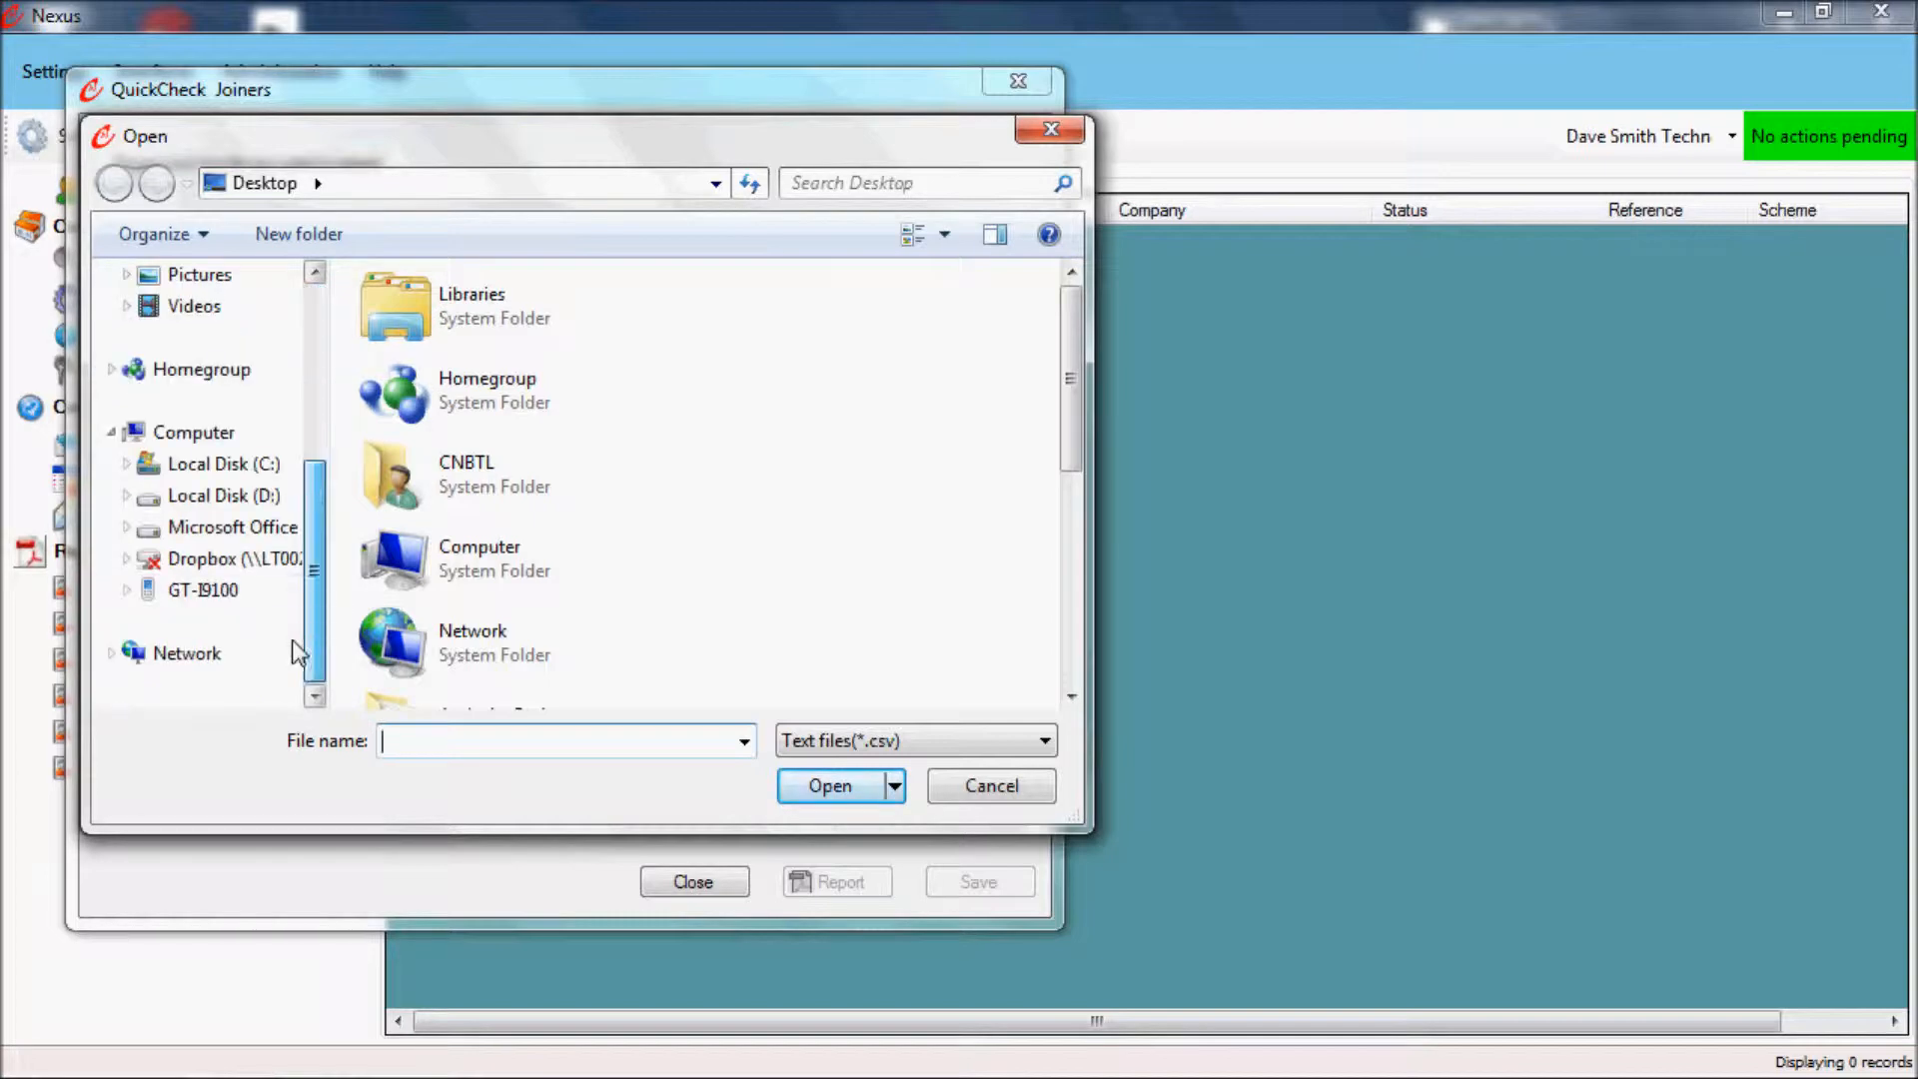
left_click(264, 468)
left_click_drag(1066, 376, 1058, 549)
left_click(452, 559)
left_click(819, 779)
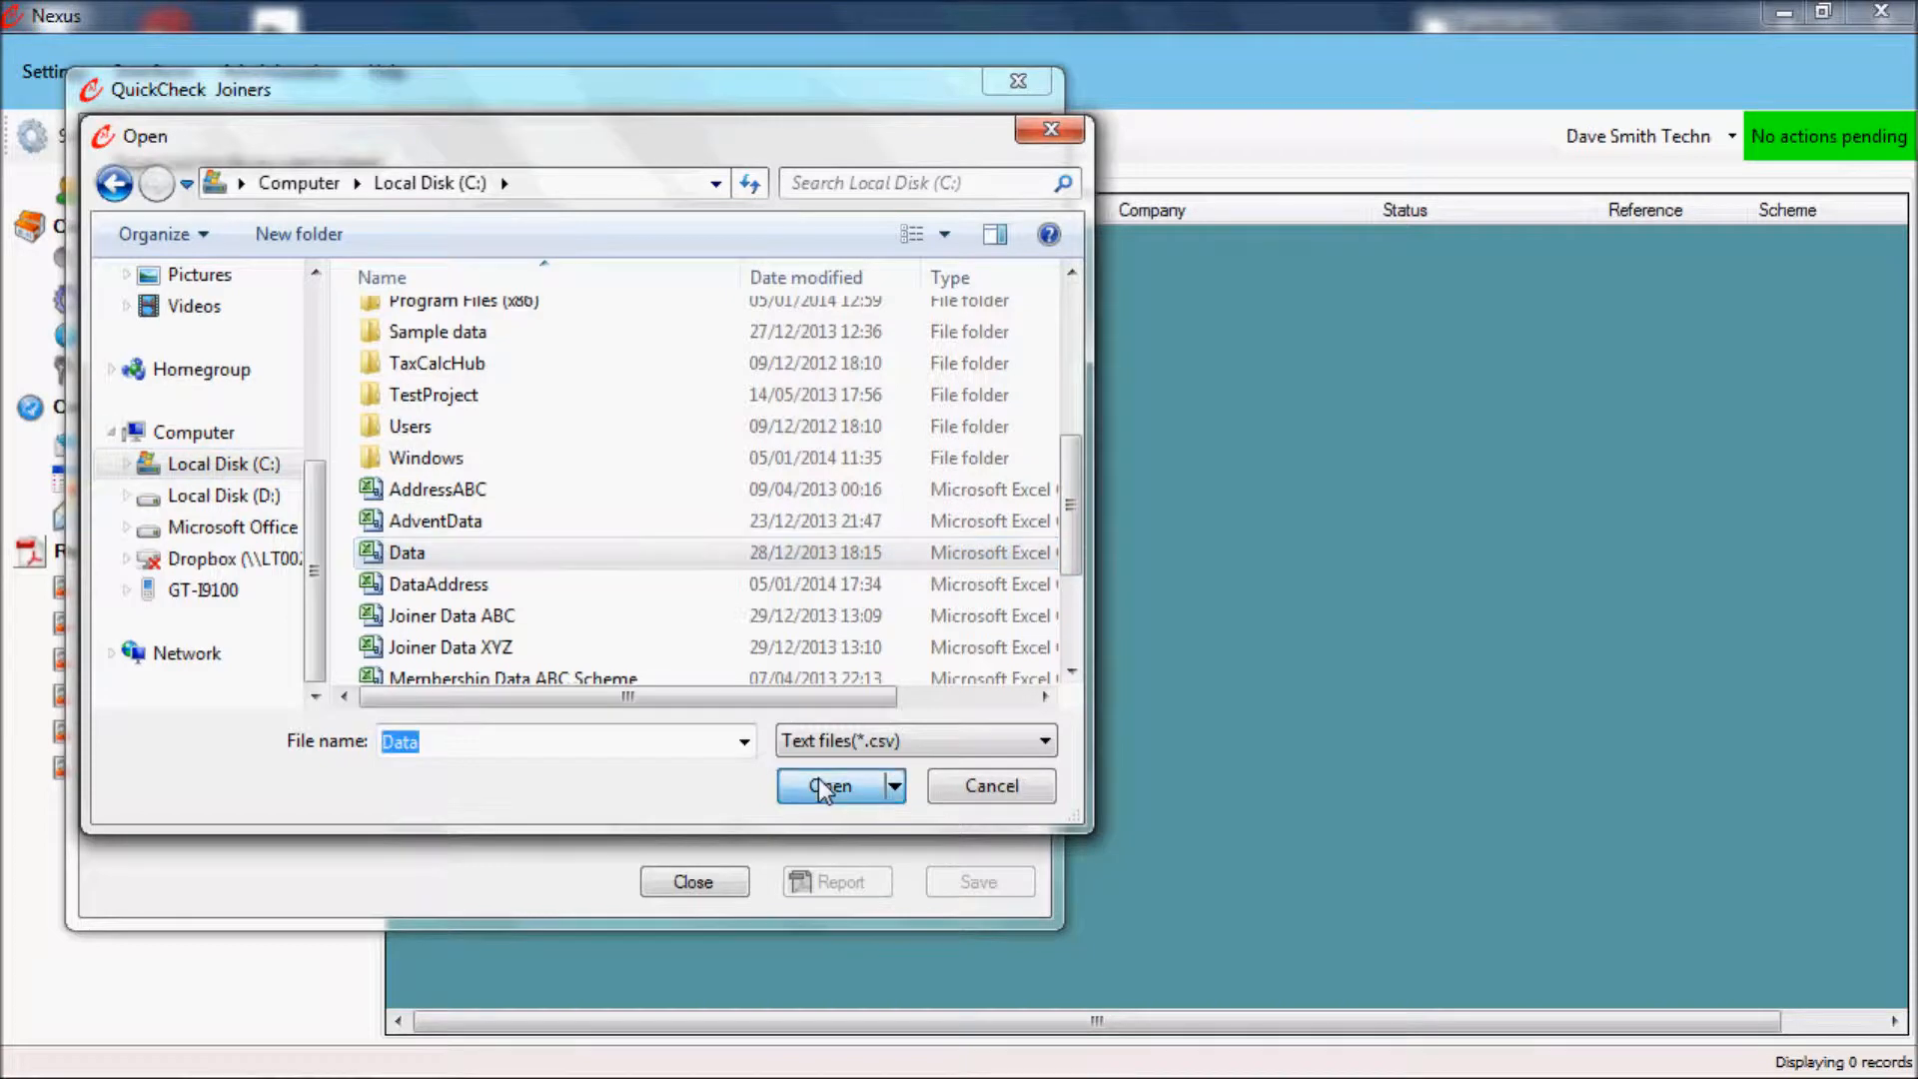
left_click(927, 238)
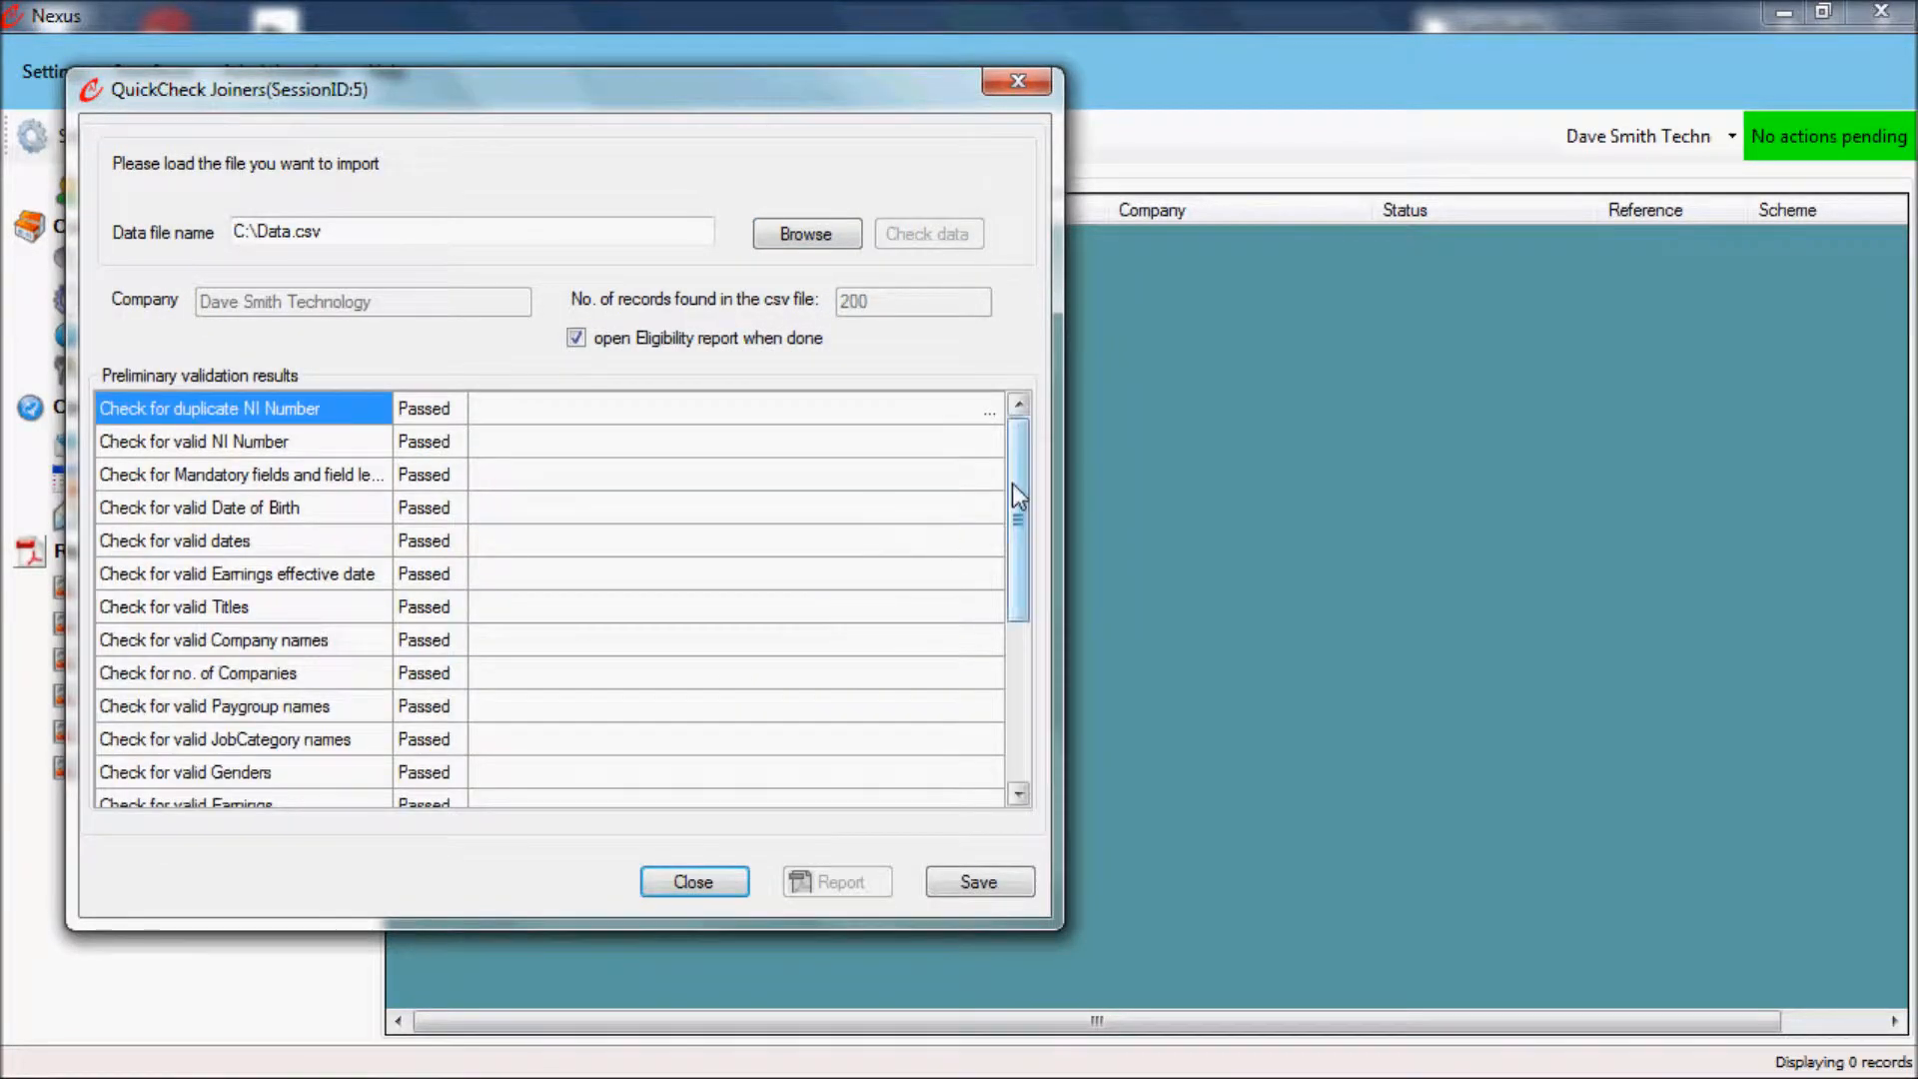
Step: Look through the preliminary validation results and save the joiner data into Nexus
left_click_drag(1011, 482, 967, 326)
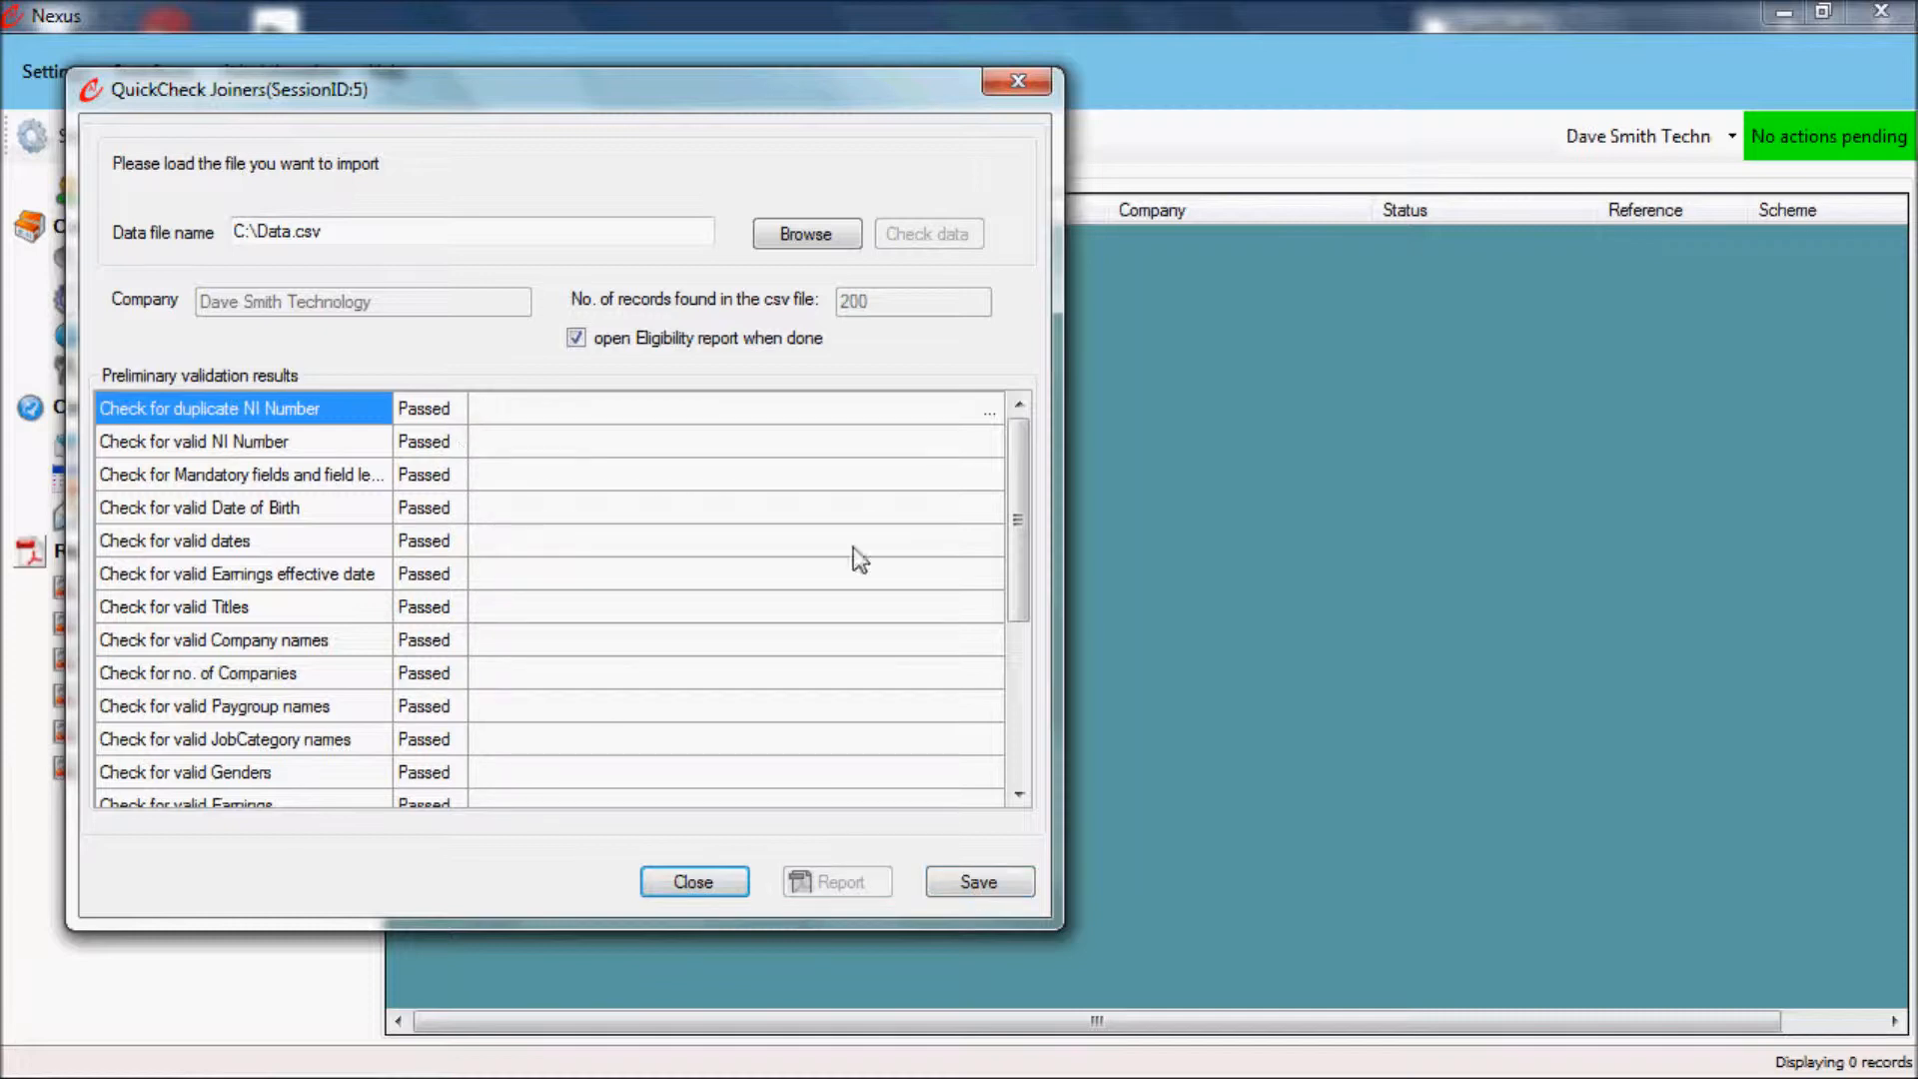
scroll(1003, 482, "down", 4)
scroll(1003, 481, "up", 4)
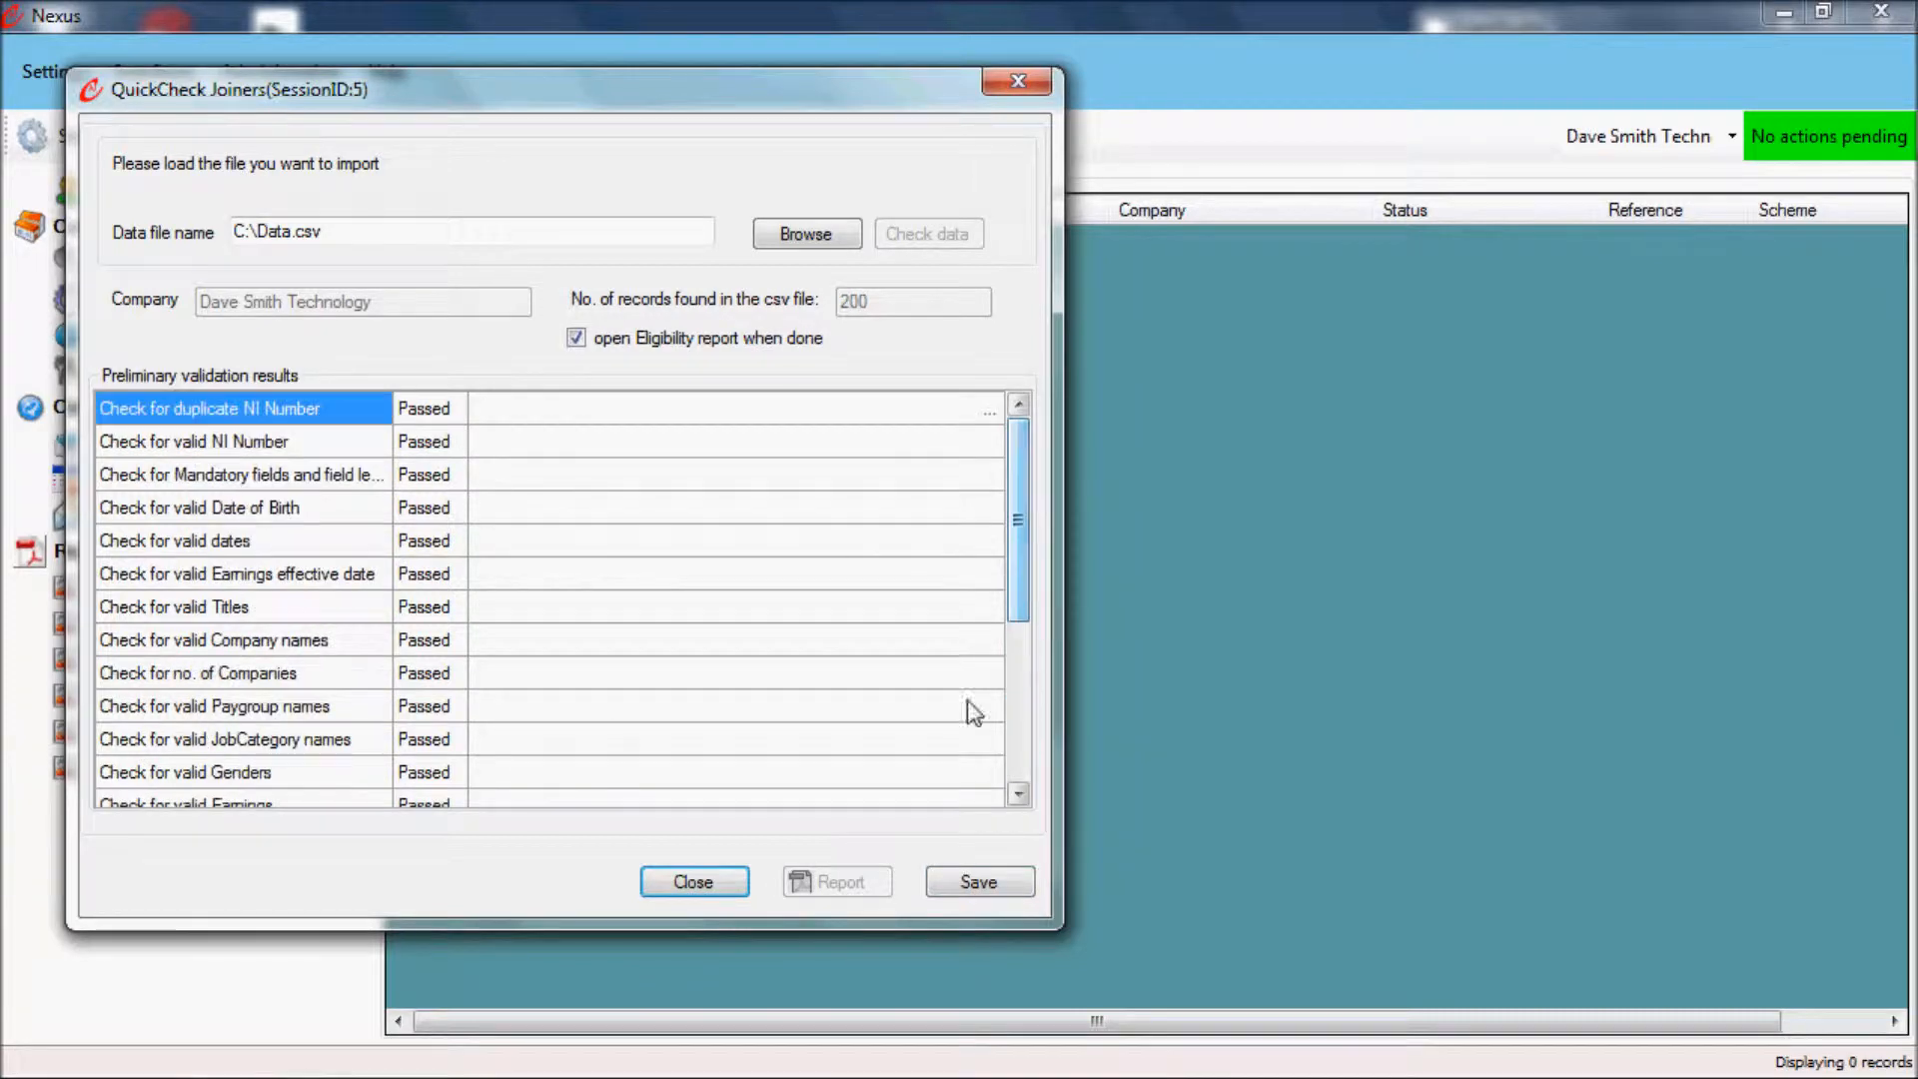
left_click(980, 884)
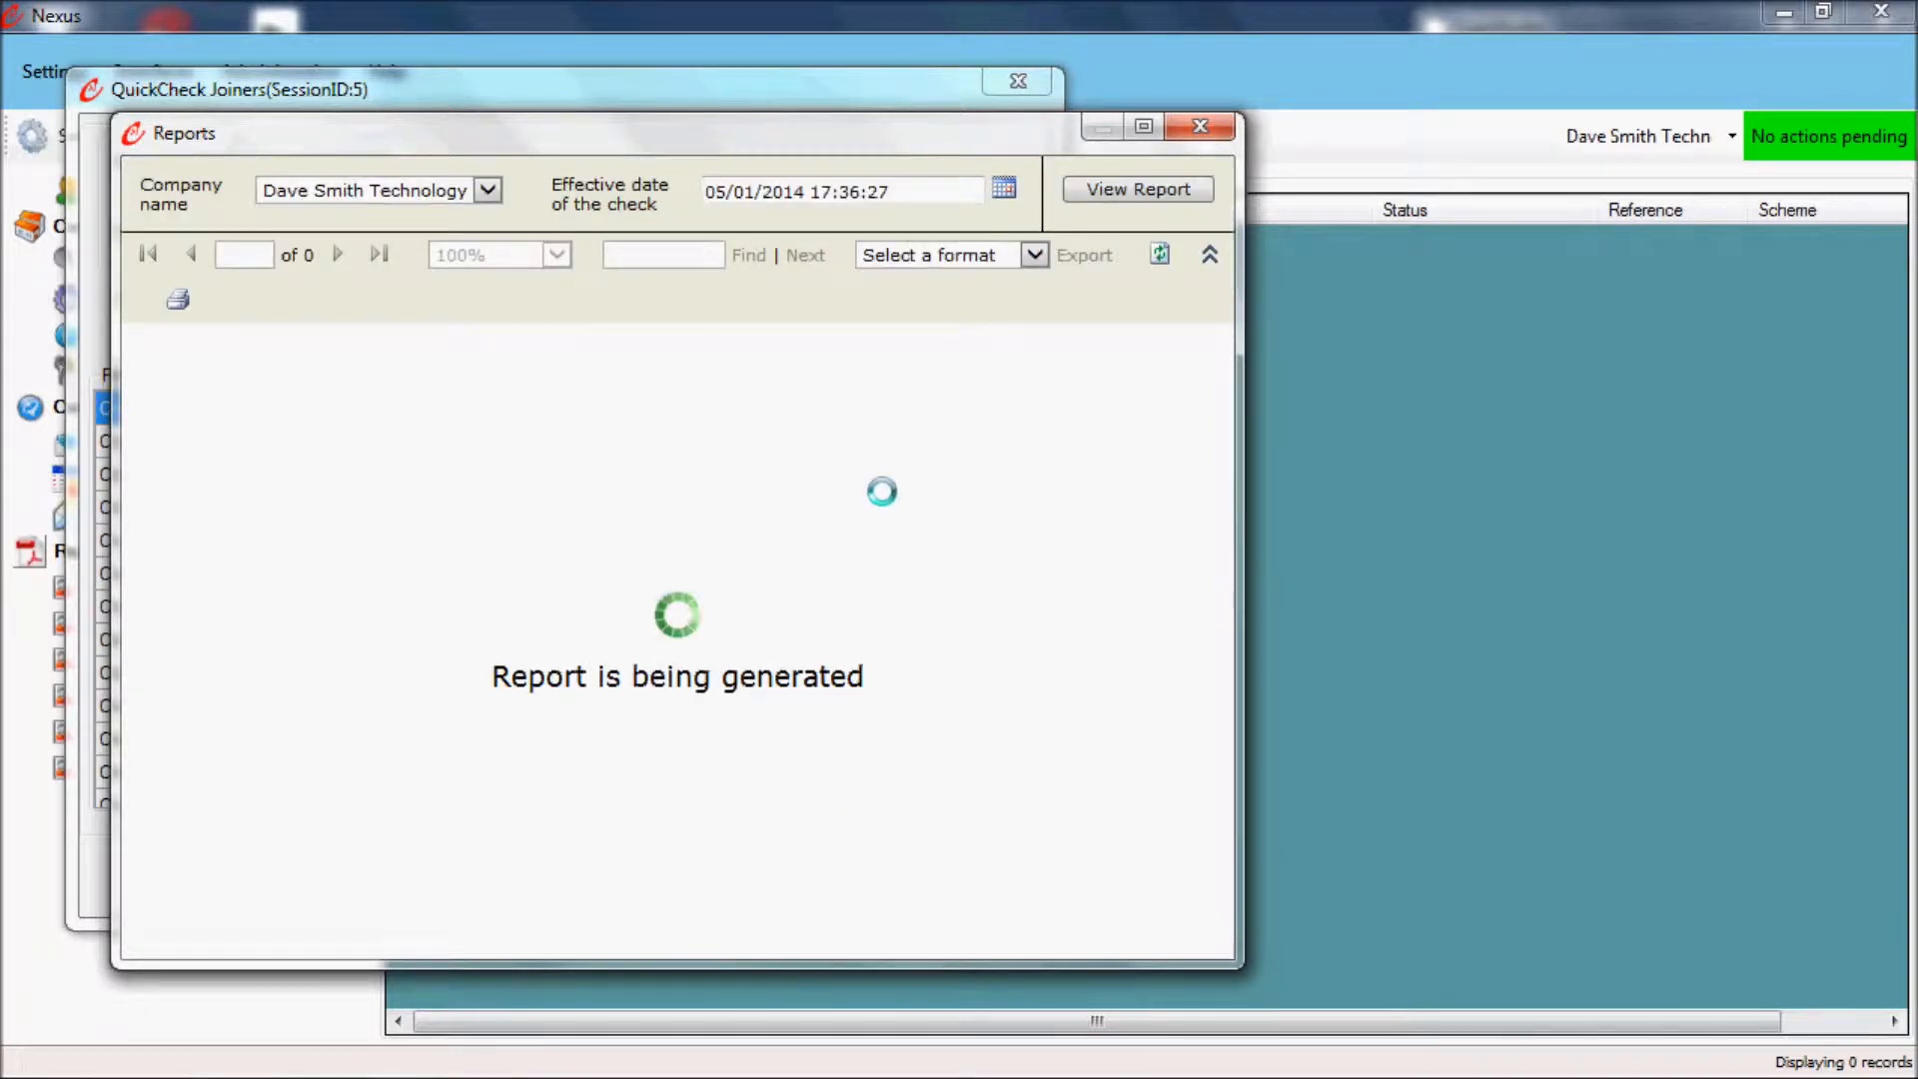
Step: View the Eligibility Summary report in a maximized window, and close both the report and the joiner check
left_click(1143, 130)
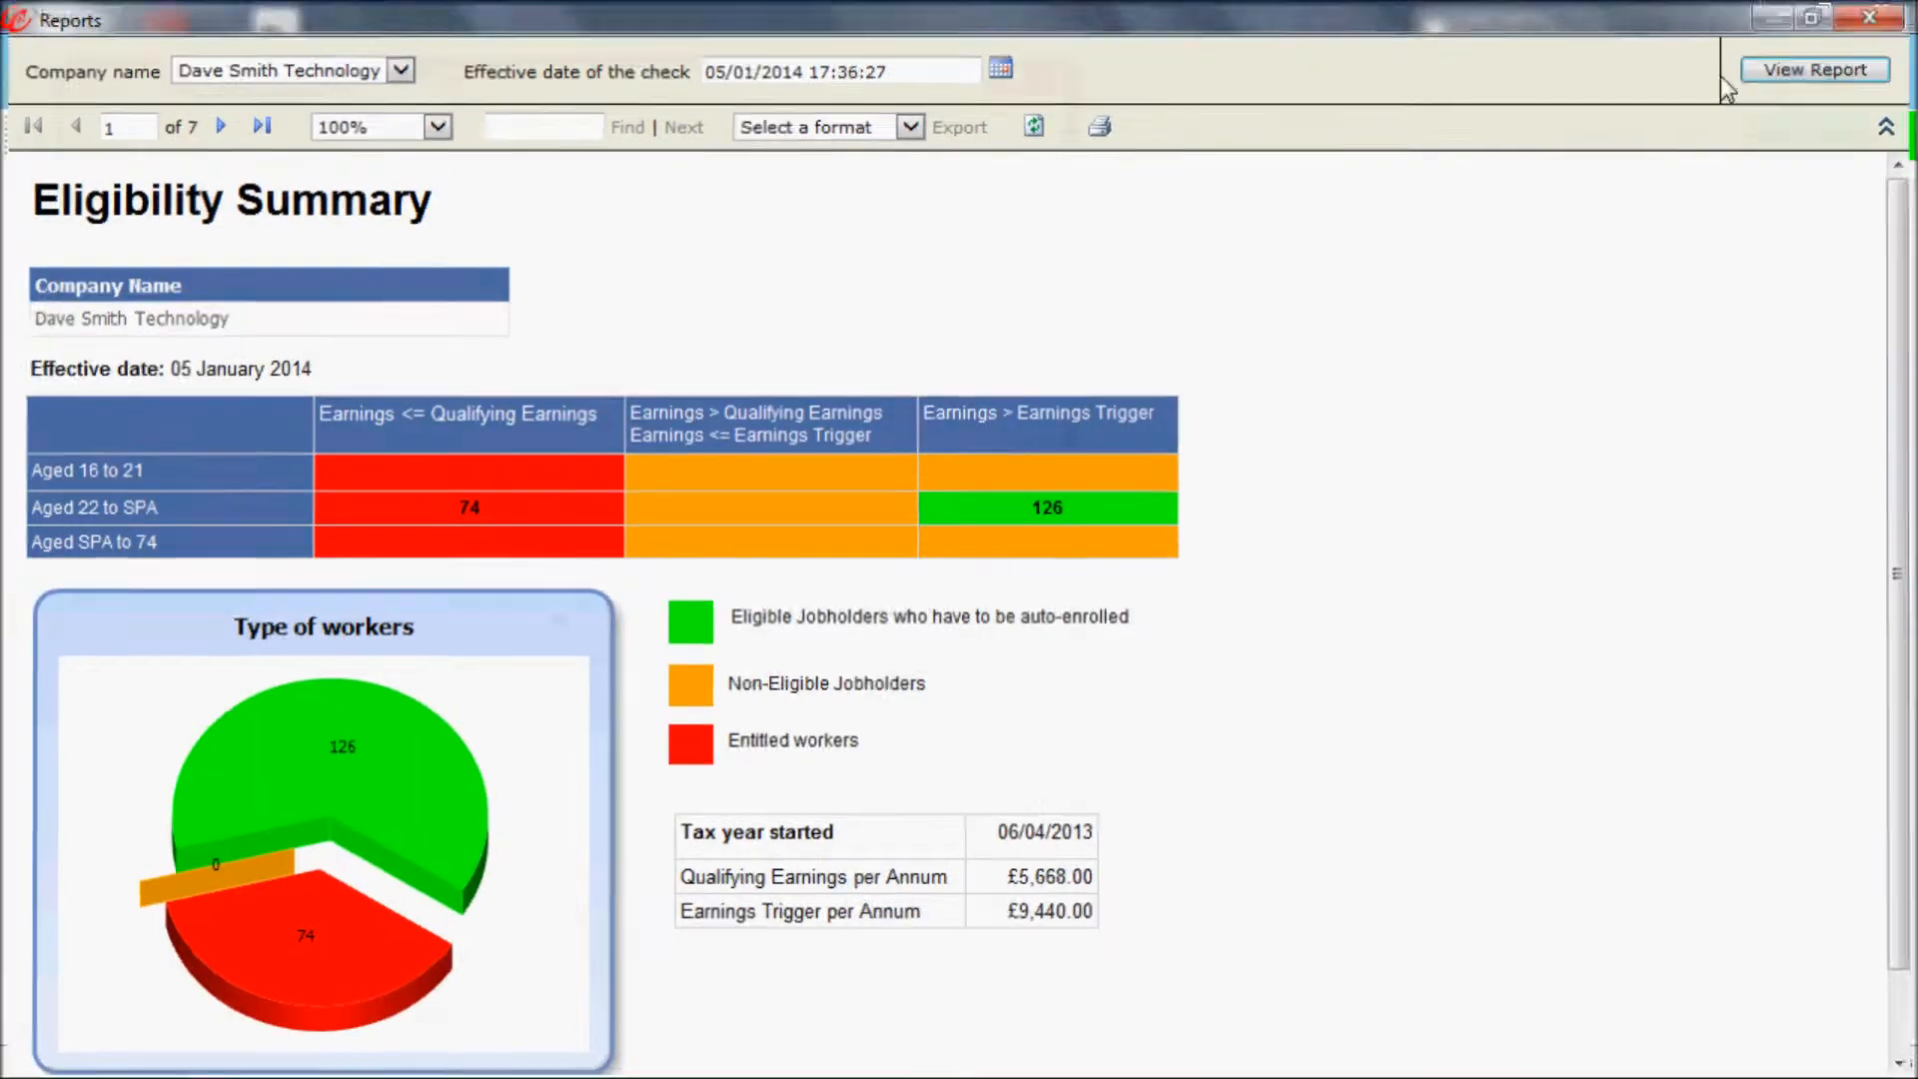
left_click(1882, 10)
left_click(678, 891)
Step: Check the data of c:\dataAddress.csv with QuickCheck - Address and close the check window
left_click(185, 90)
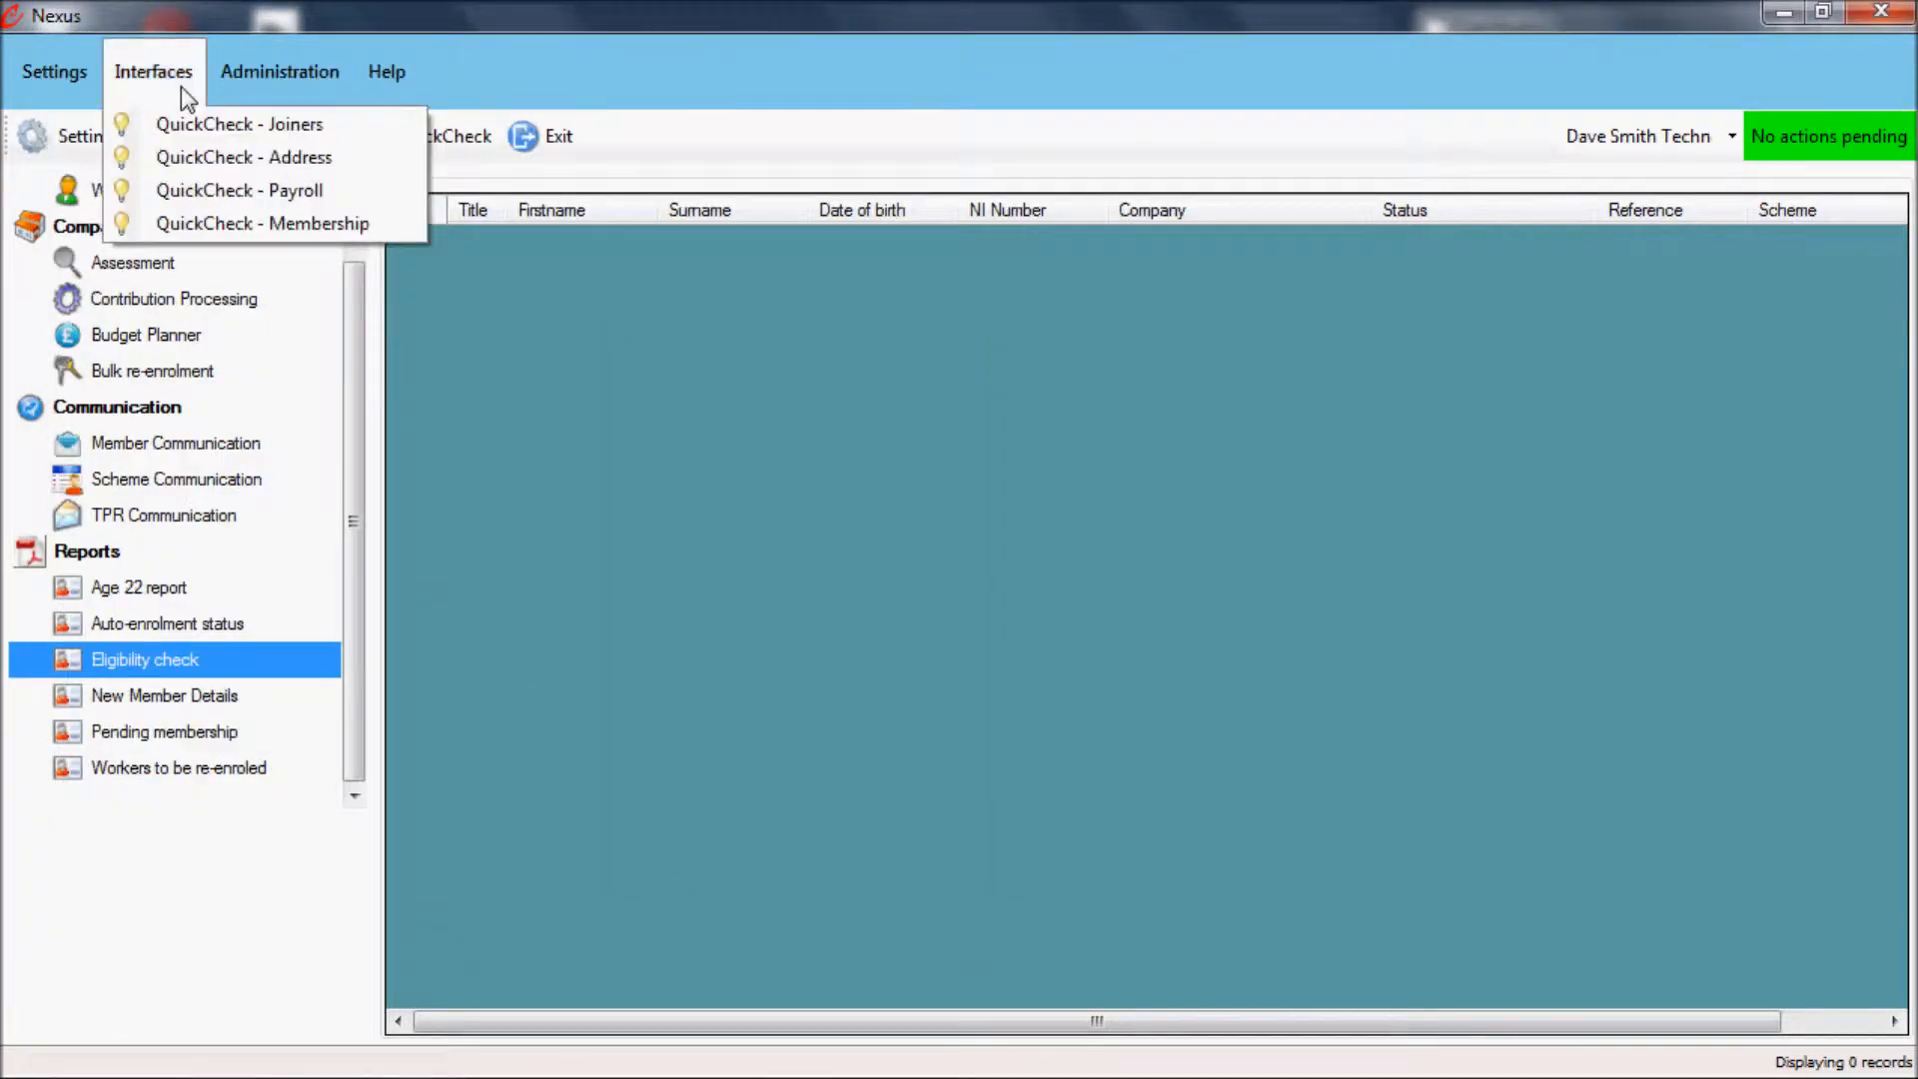
left_click(250, 156)
left_click(1037, 366)
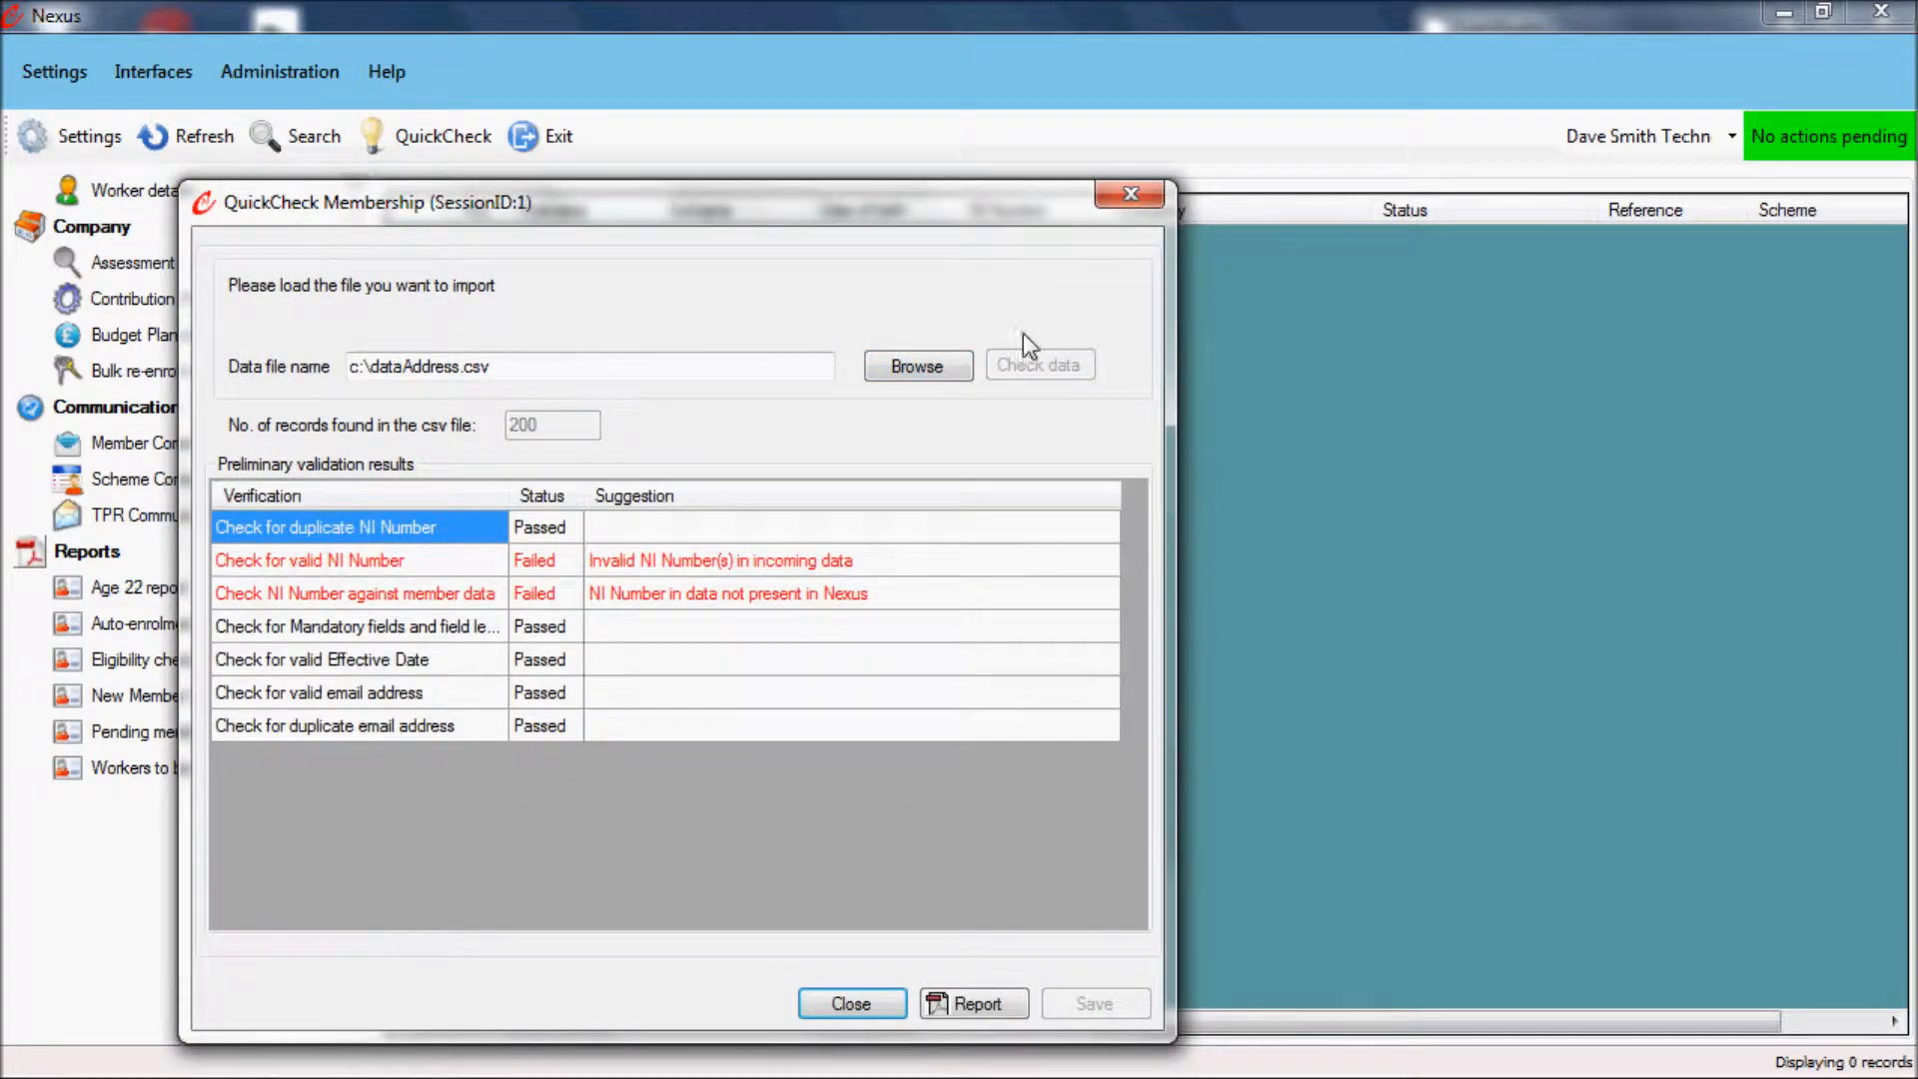
left_click(1121, 197)
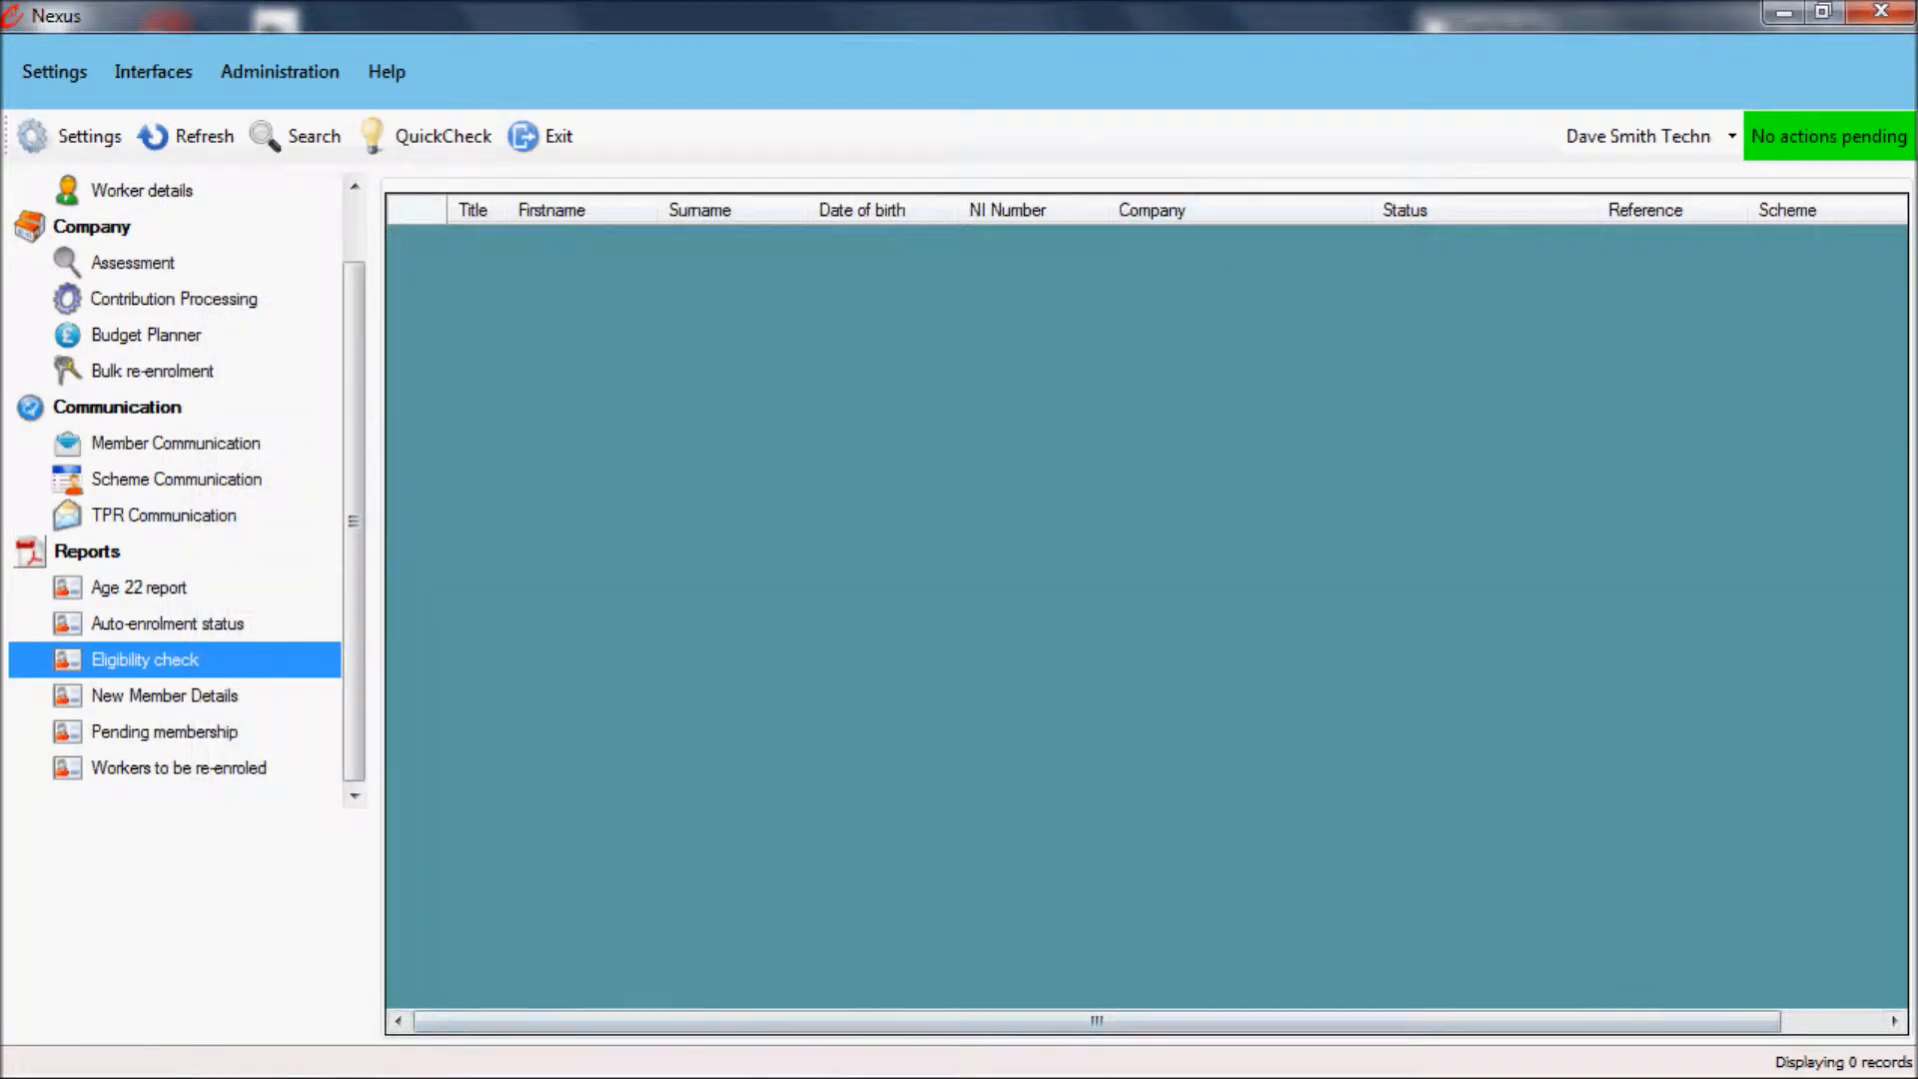
Step: Browse to Local Disk (C:) in the file explorer and open the DataAddress file in Excel
key("alt+Tab")
mouse_move(193, 1069)
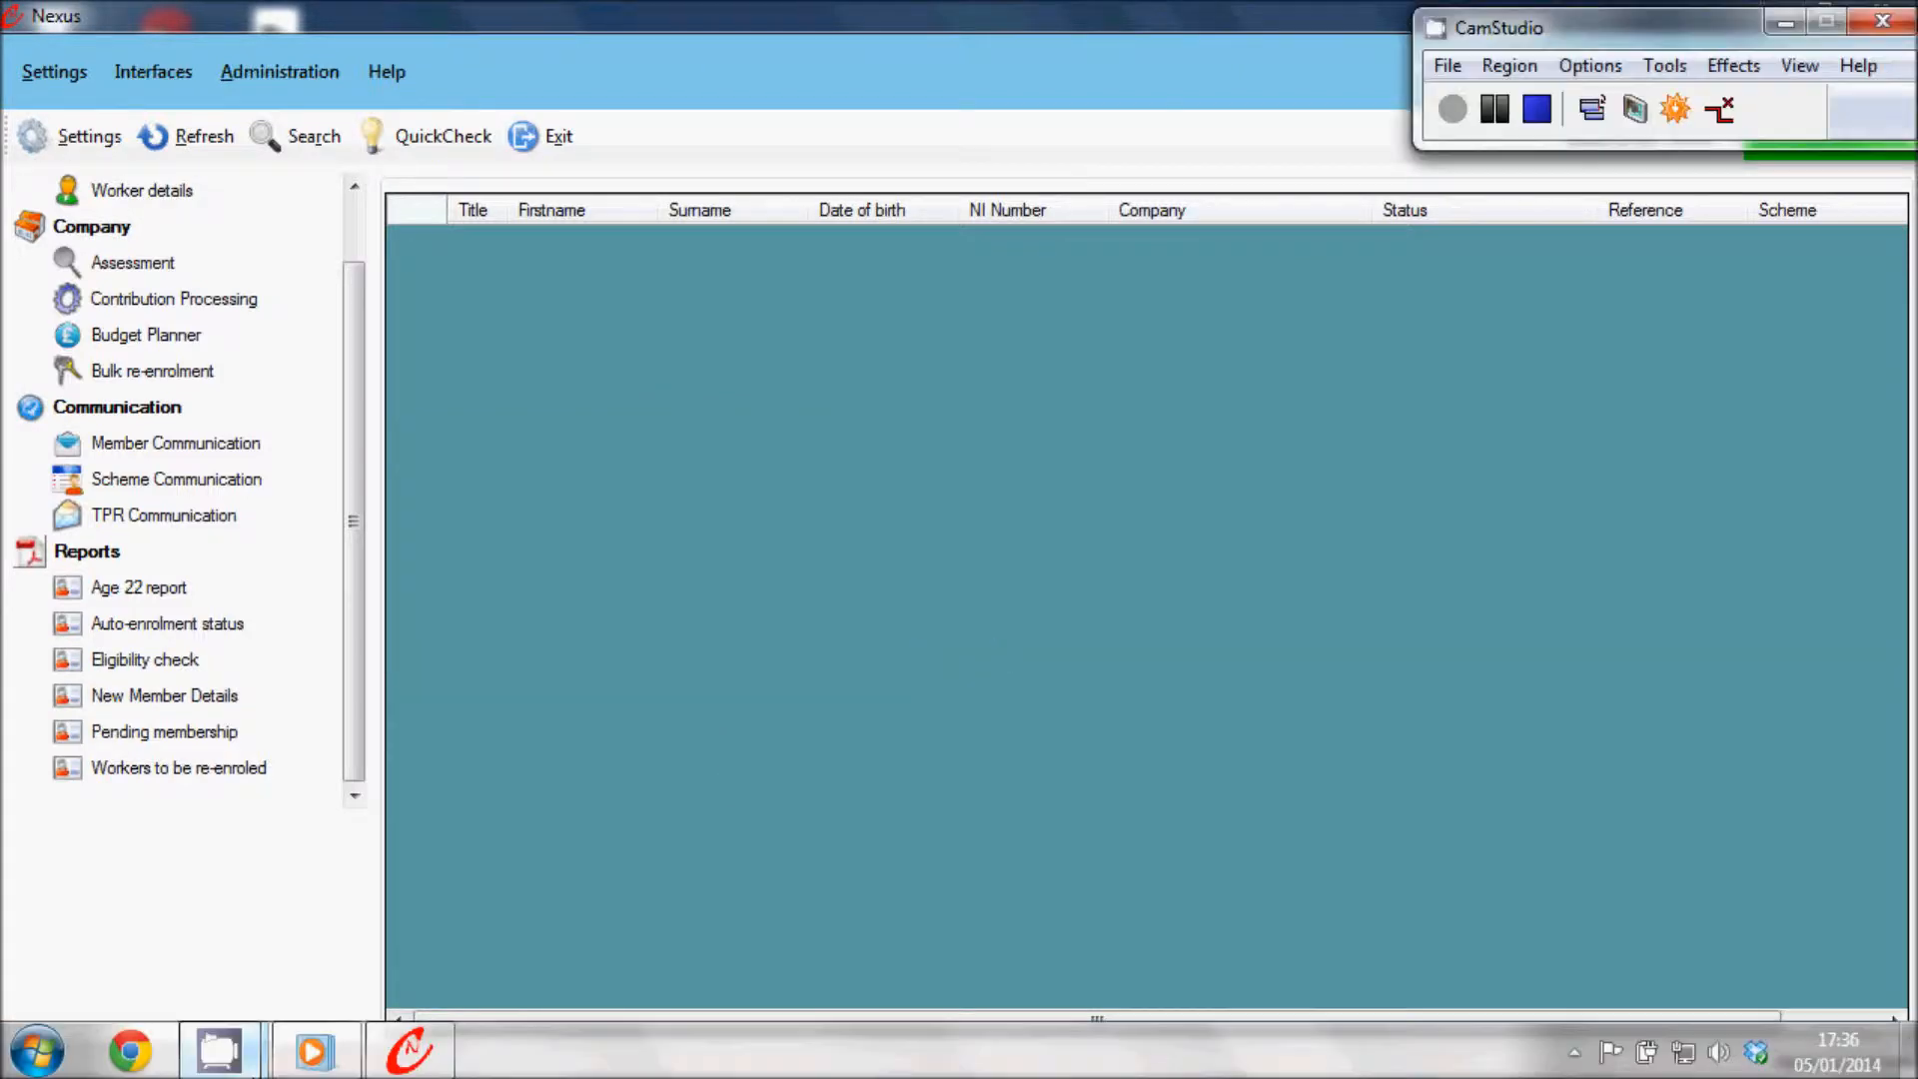
left_click(37, 1051)
left_click(449, 394)
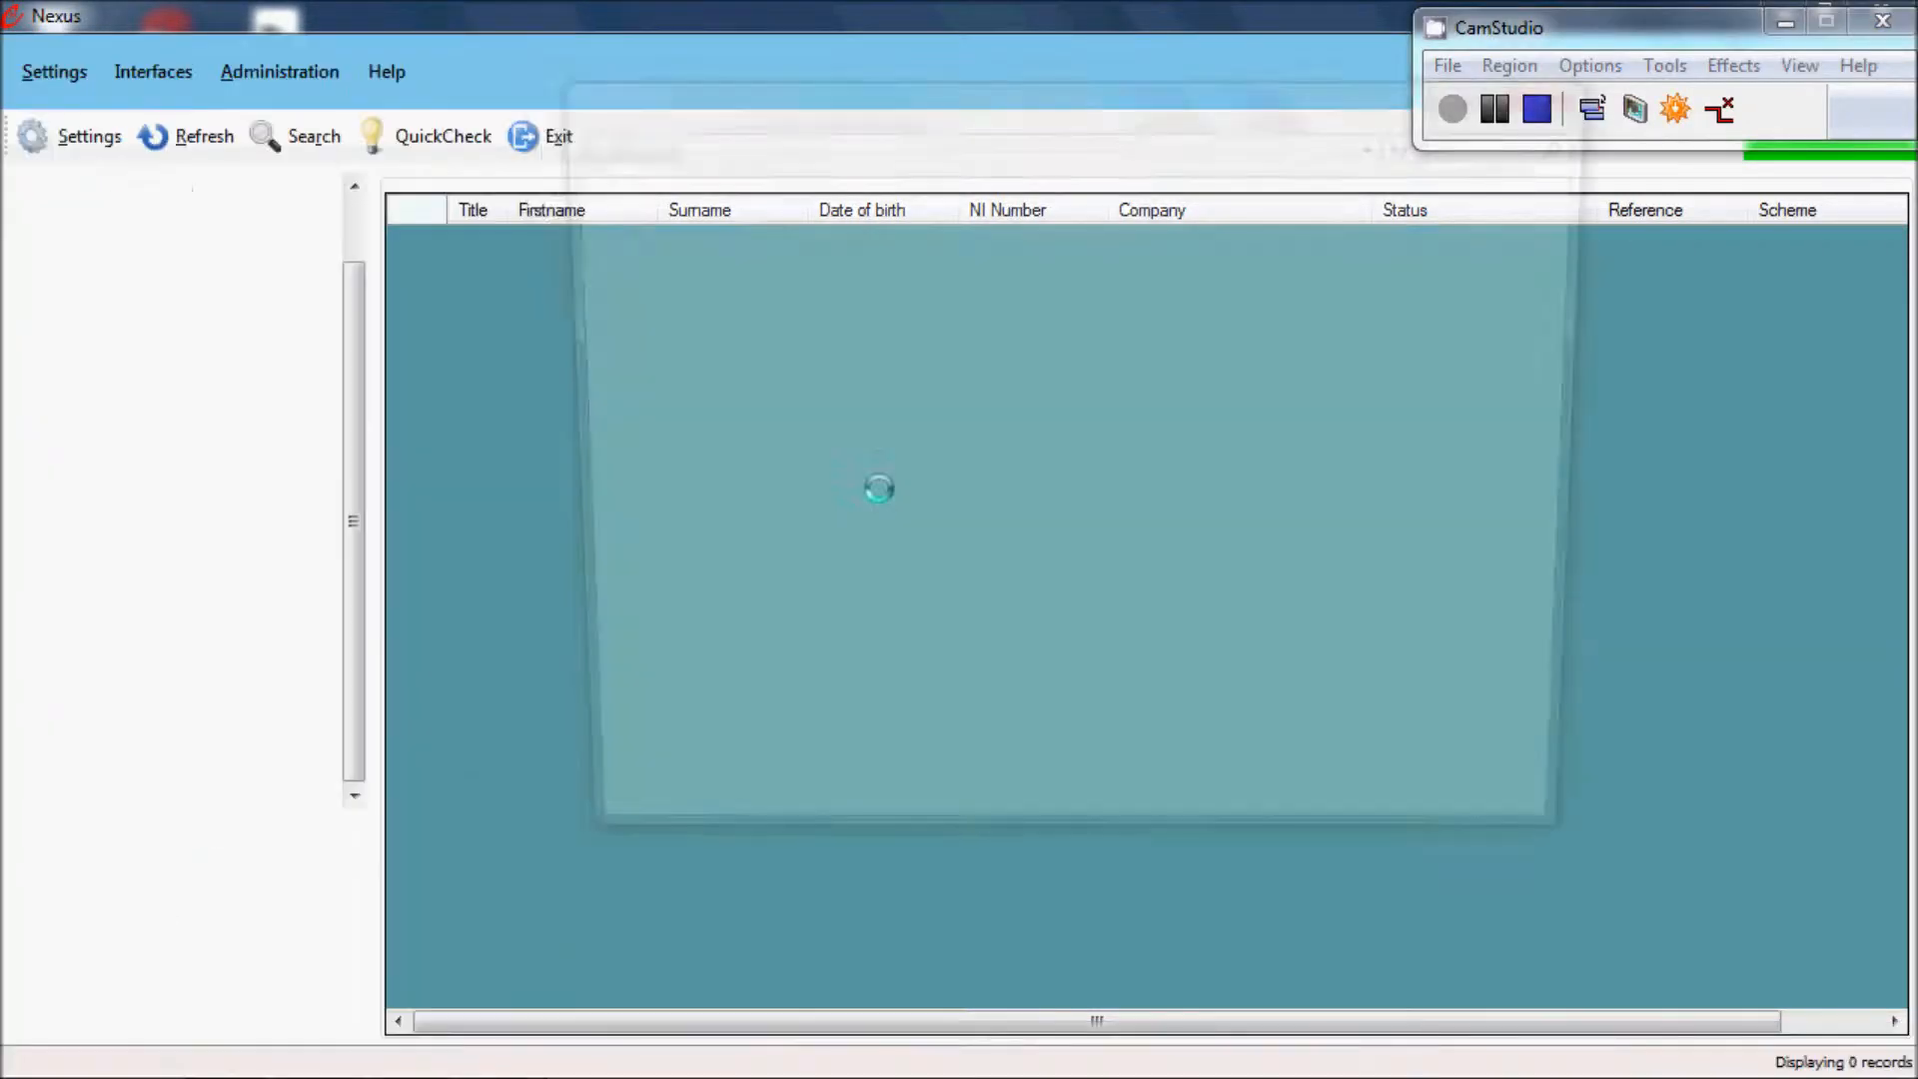
double_click(985, 299)
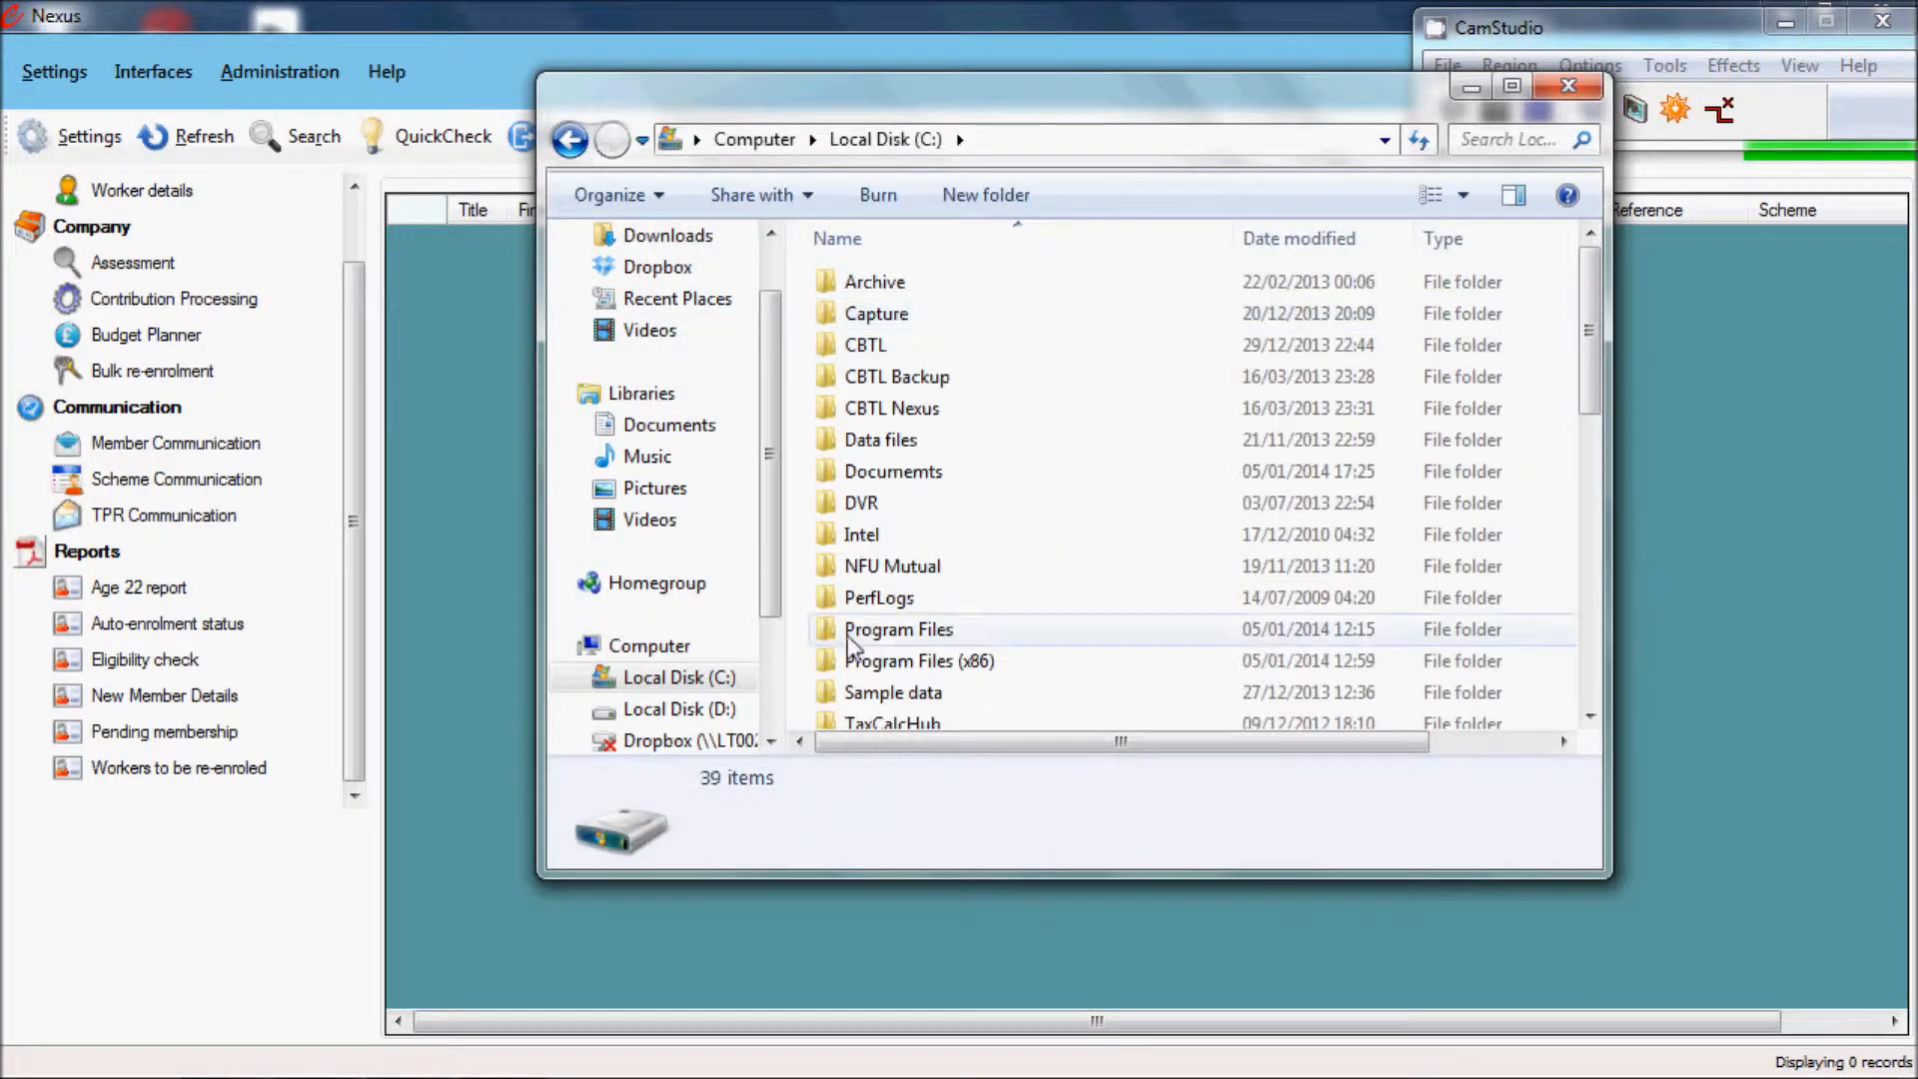
scroll(984, 649, "down", 4)
scroll(984, 657, "down", 4)
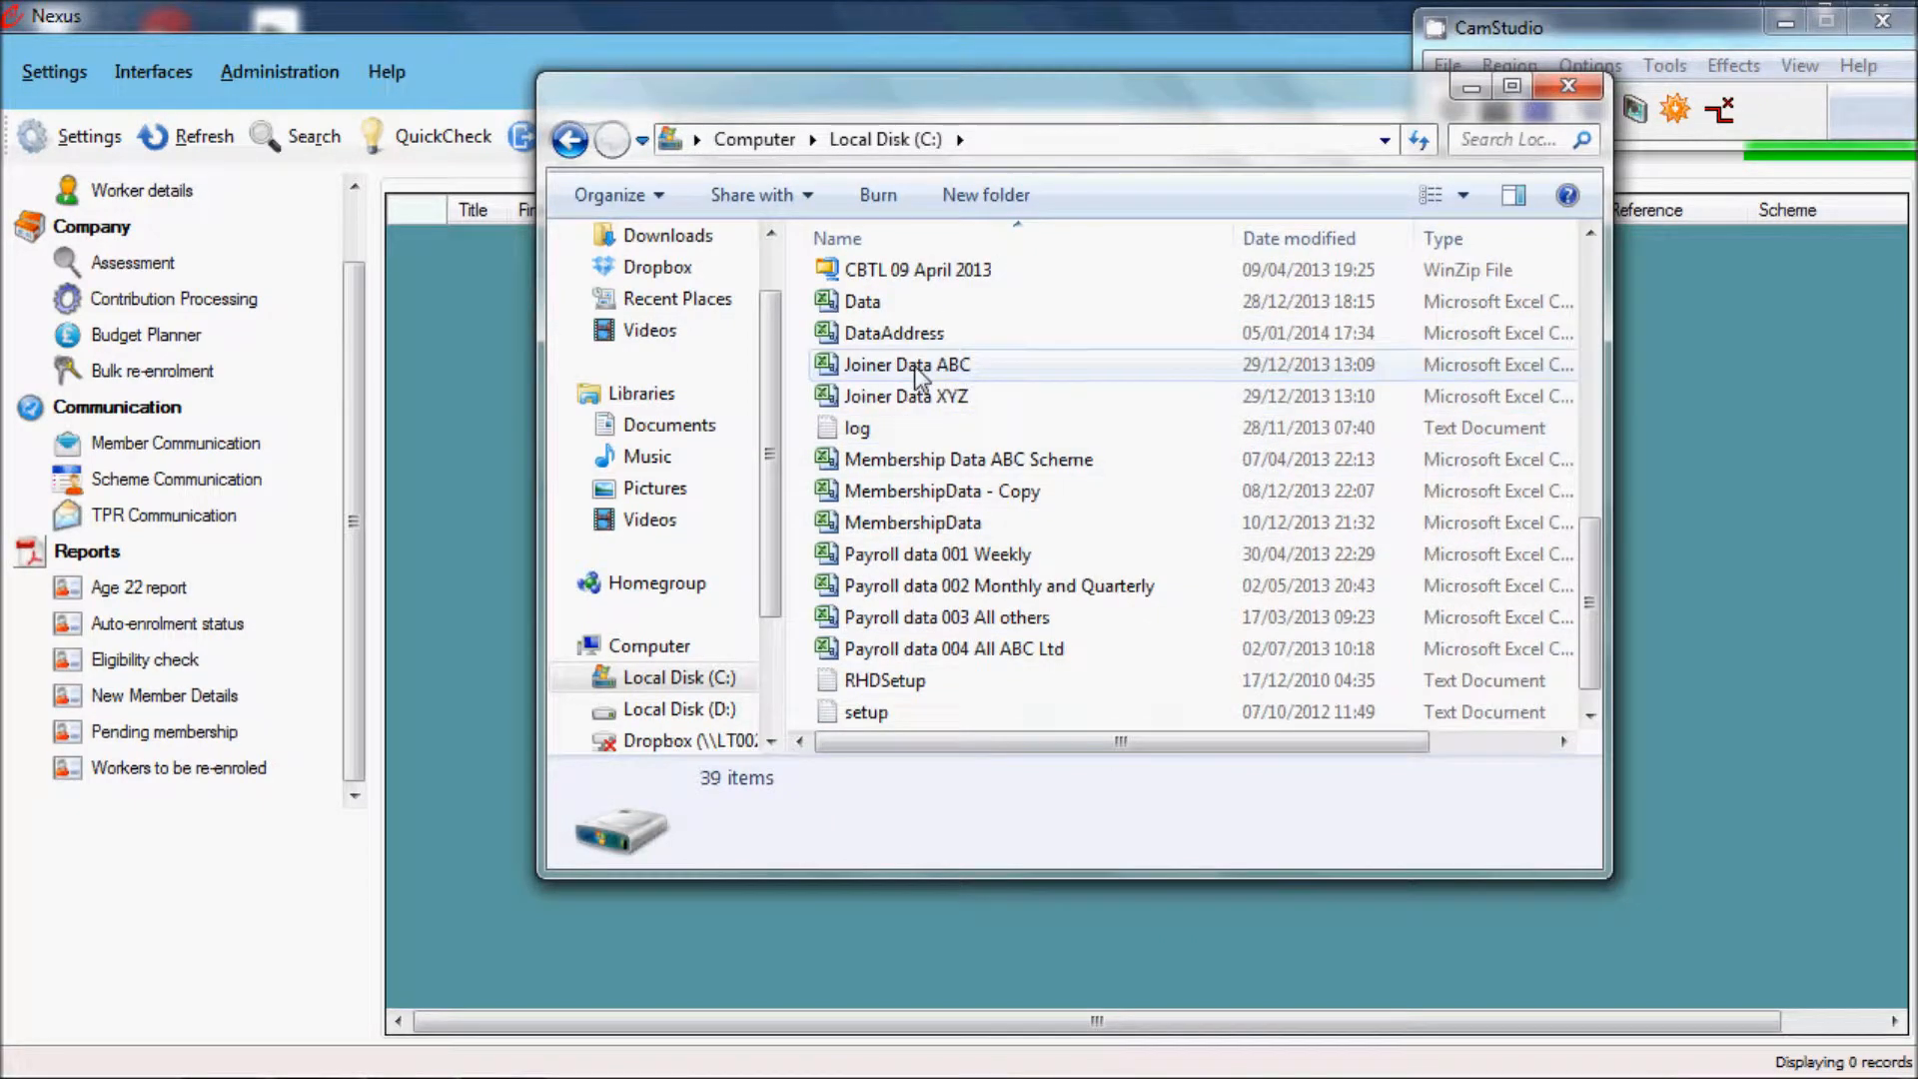
left_click(921, 339)
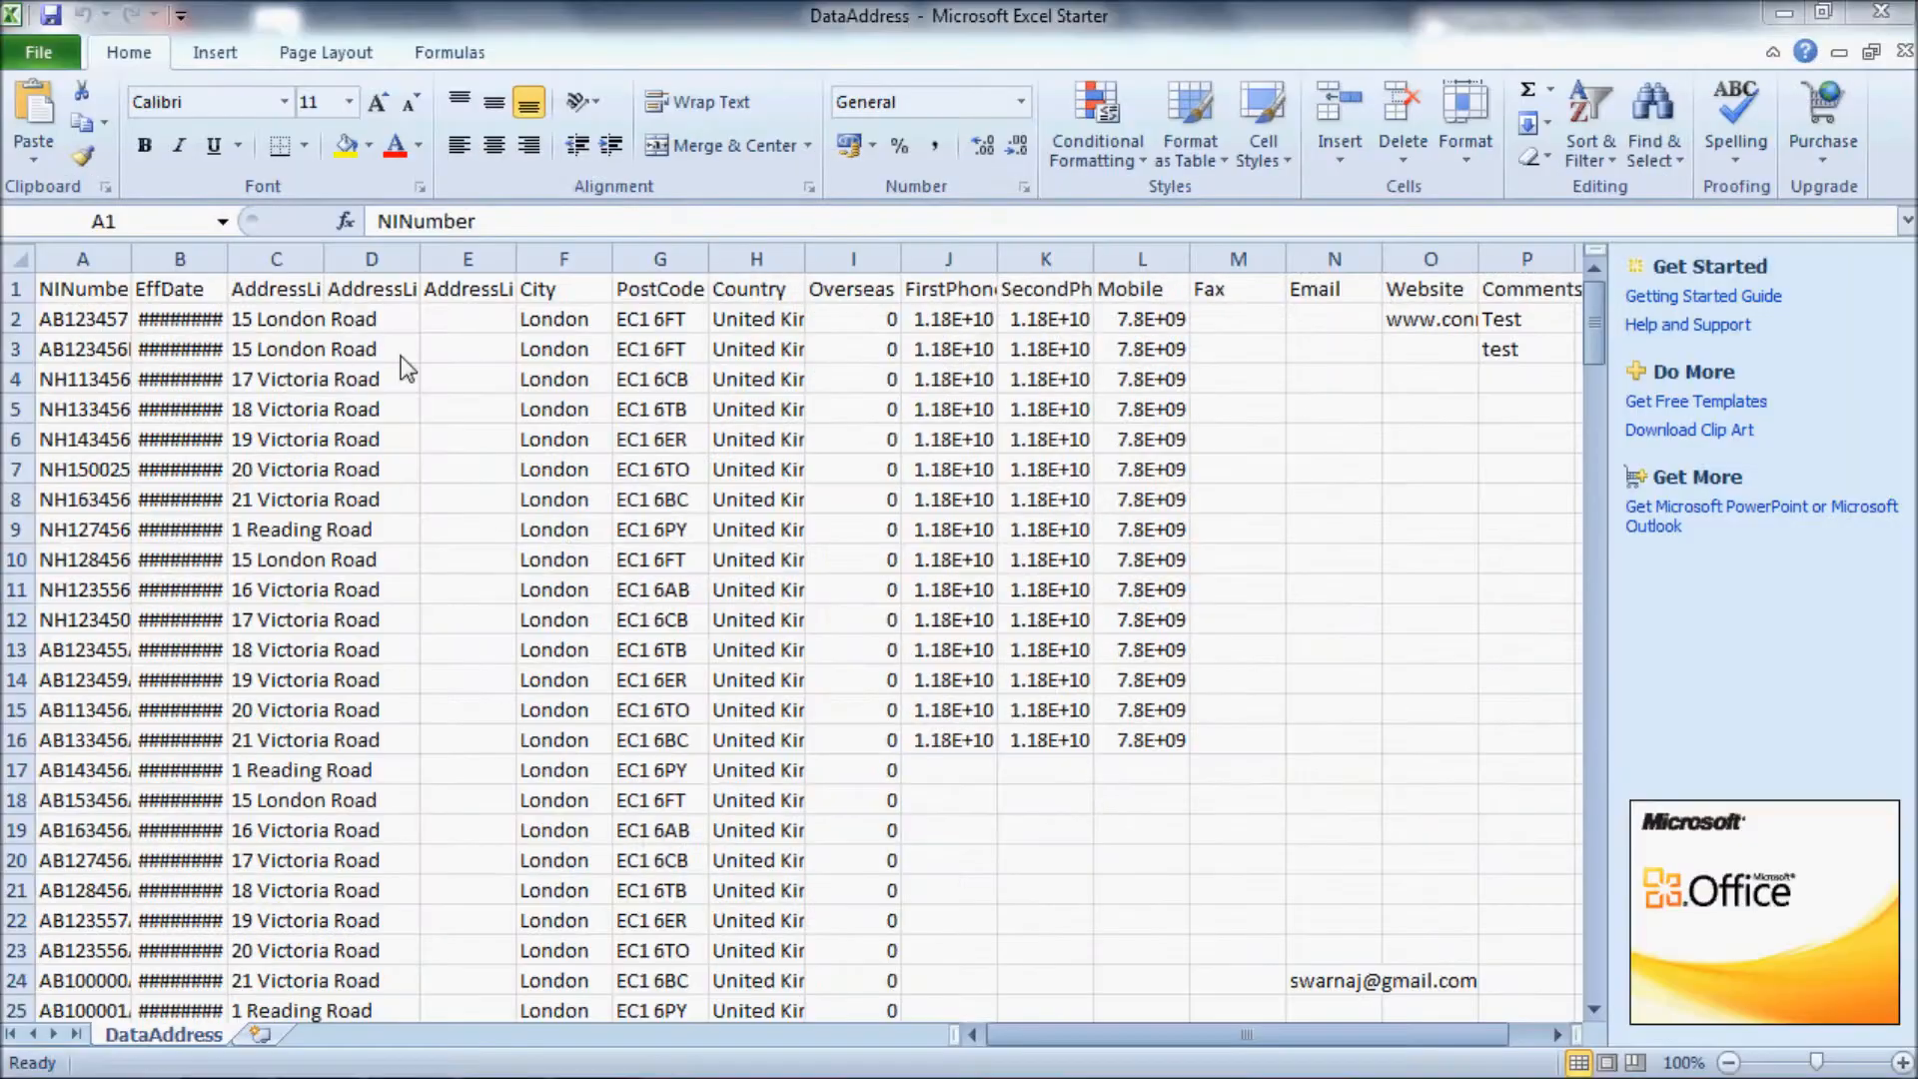
Step: Append the letter D to the NI number in cell A2 and save the sheet over DataAddress as CSV (Comma delimited) while closing it
double_click(127, 257)
double_click(139, 319)
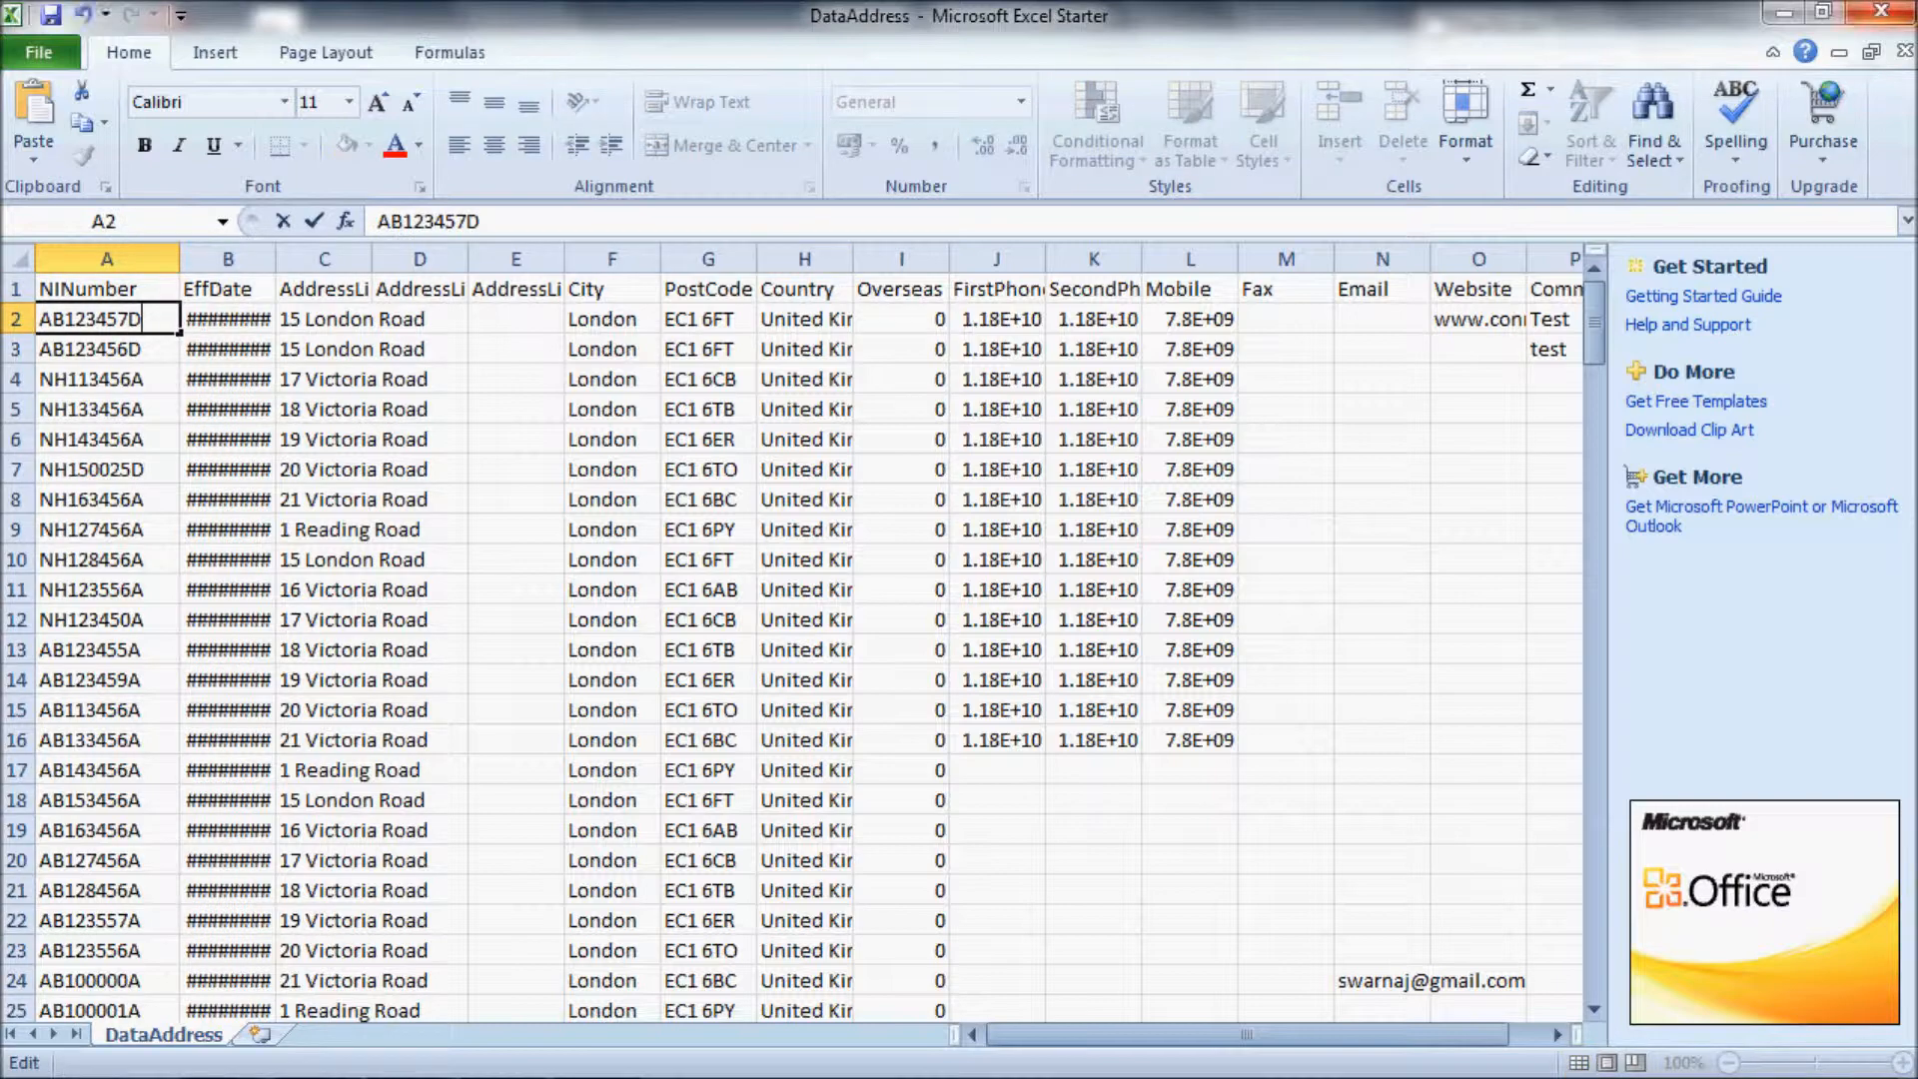
left_click(1897, 12)
left_click(857, 589)
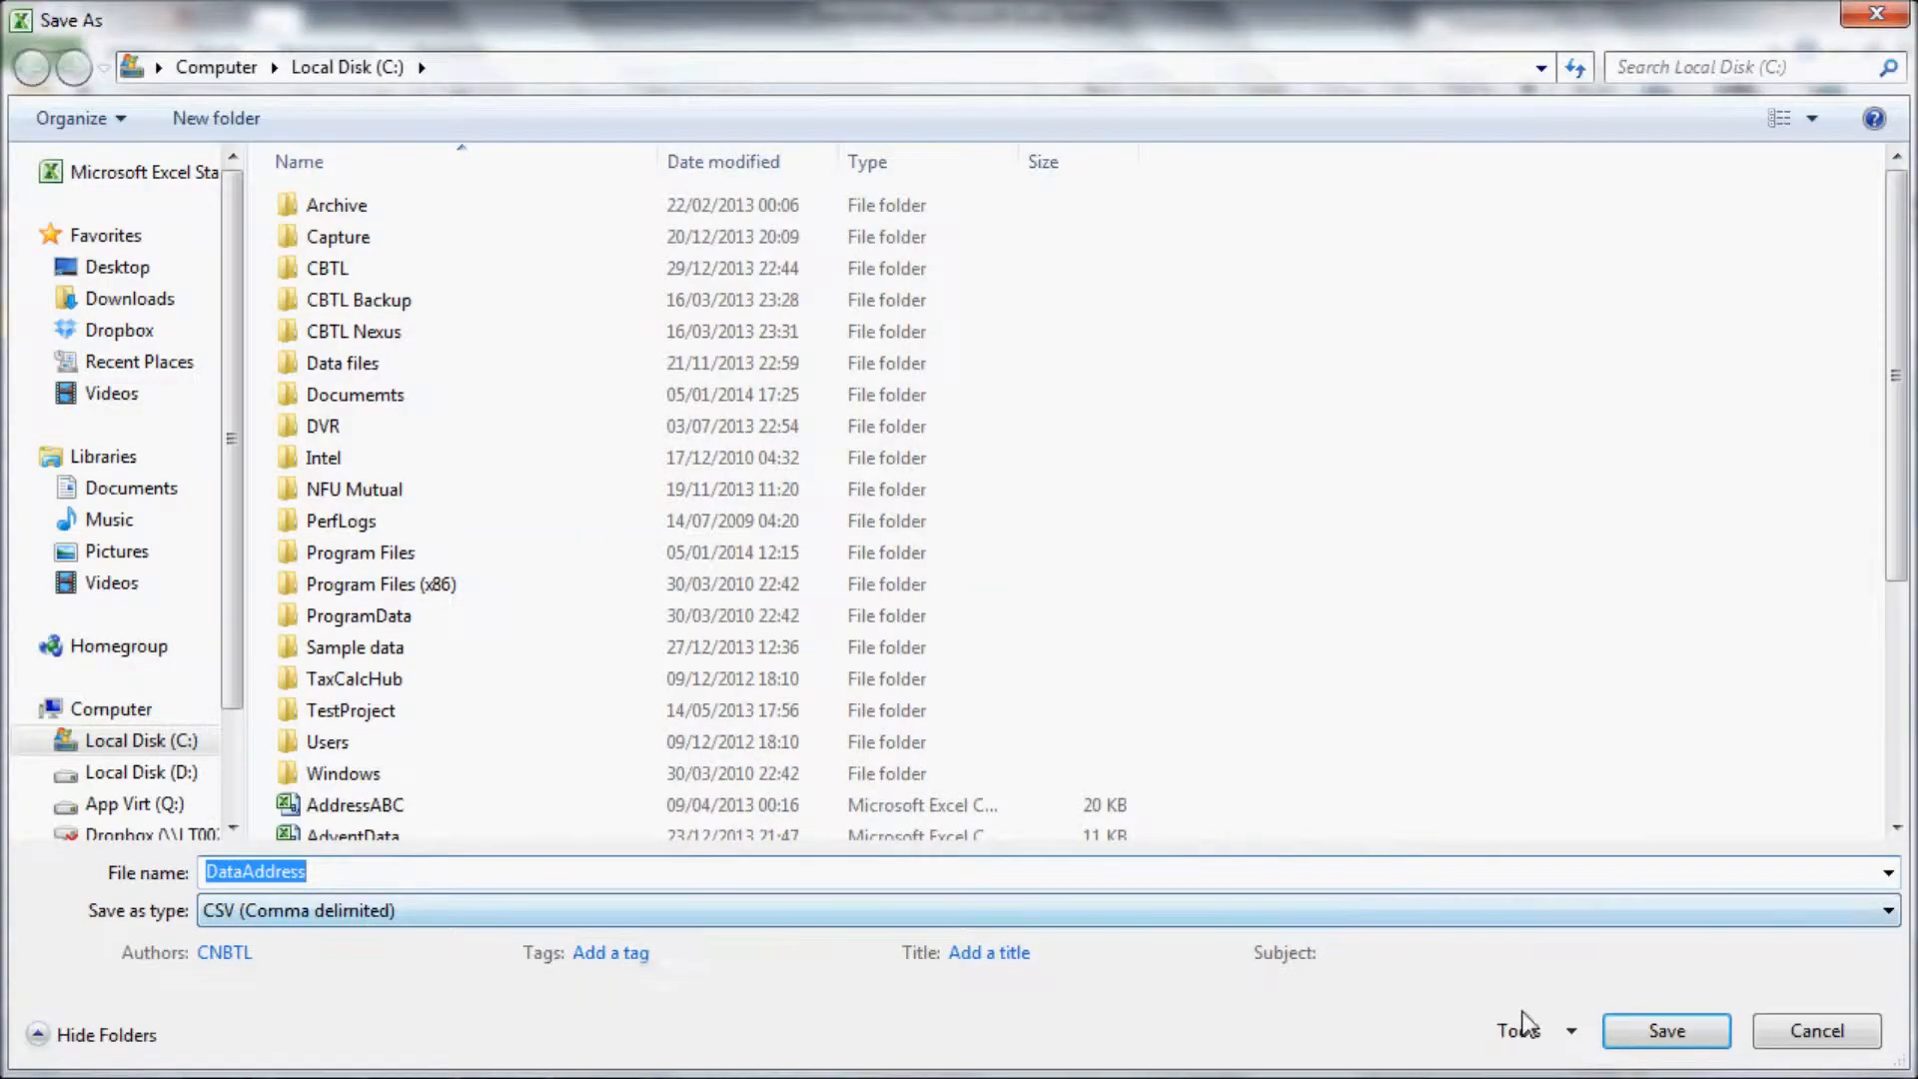
left_click(1659, 1035)
left_click(1073, 568)
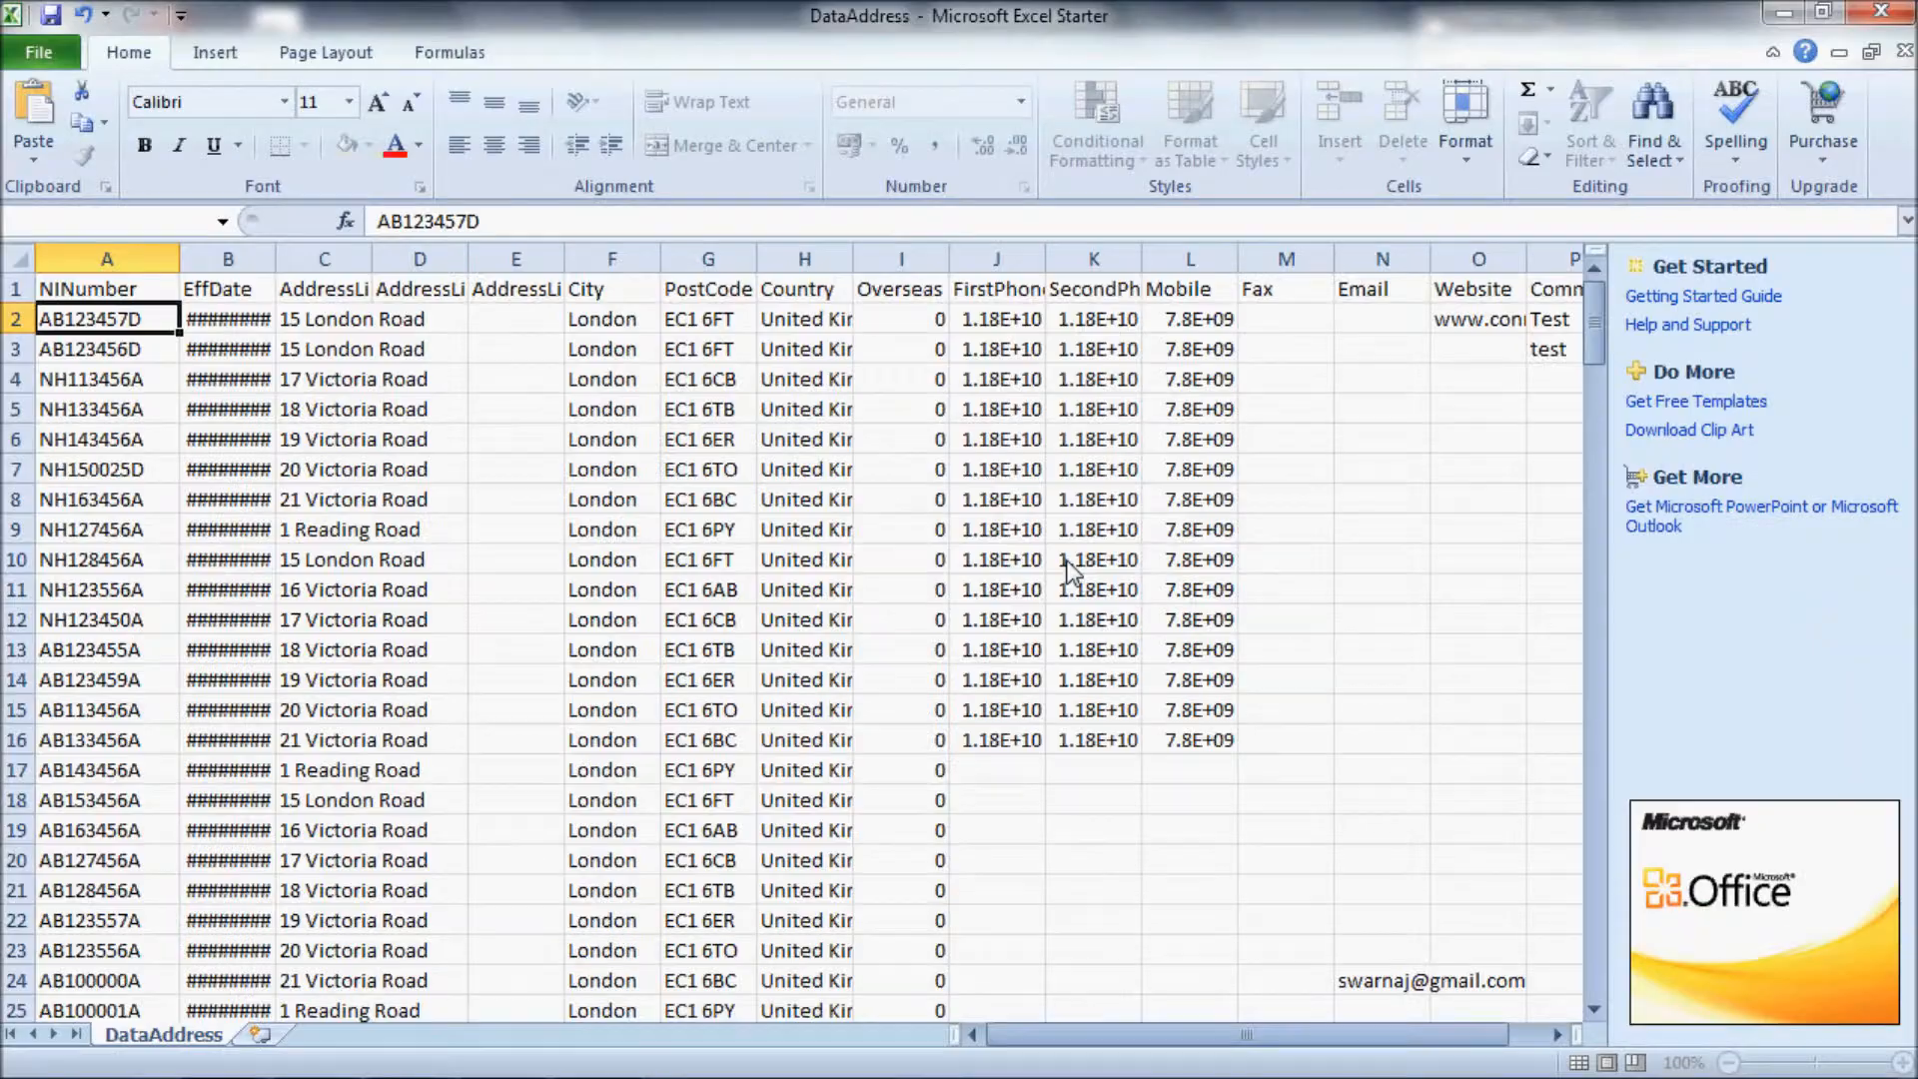
left_click(847, 644)
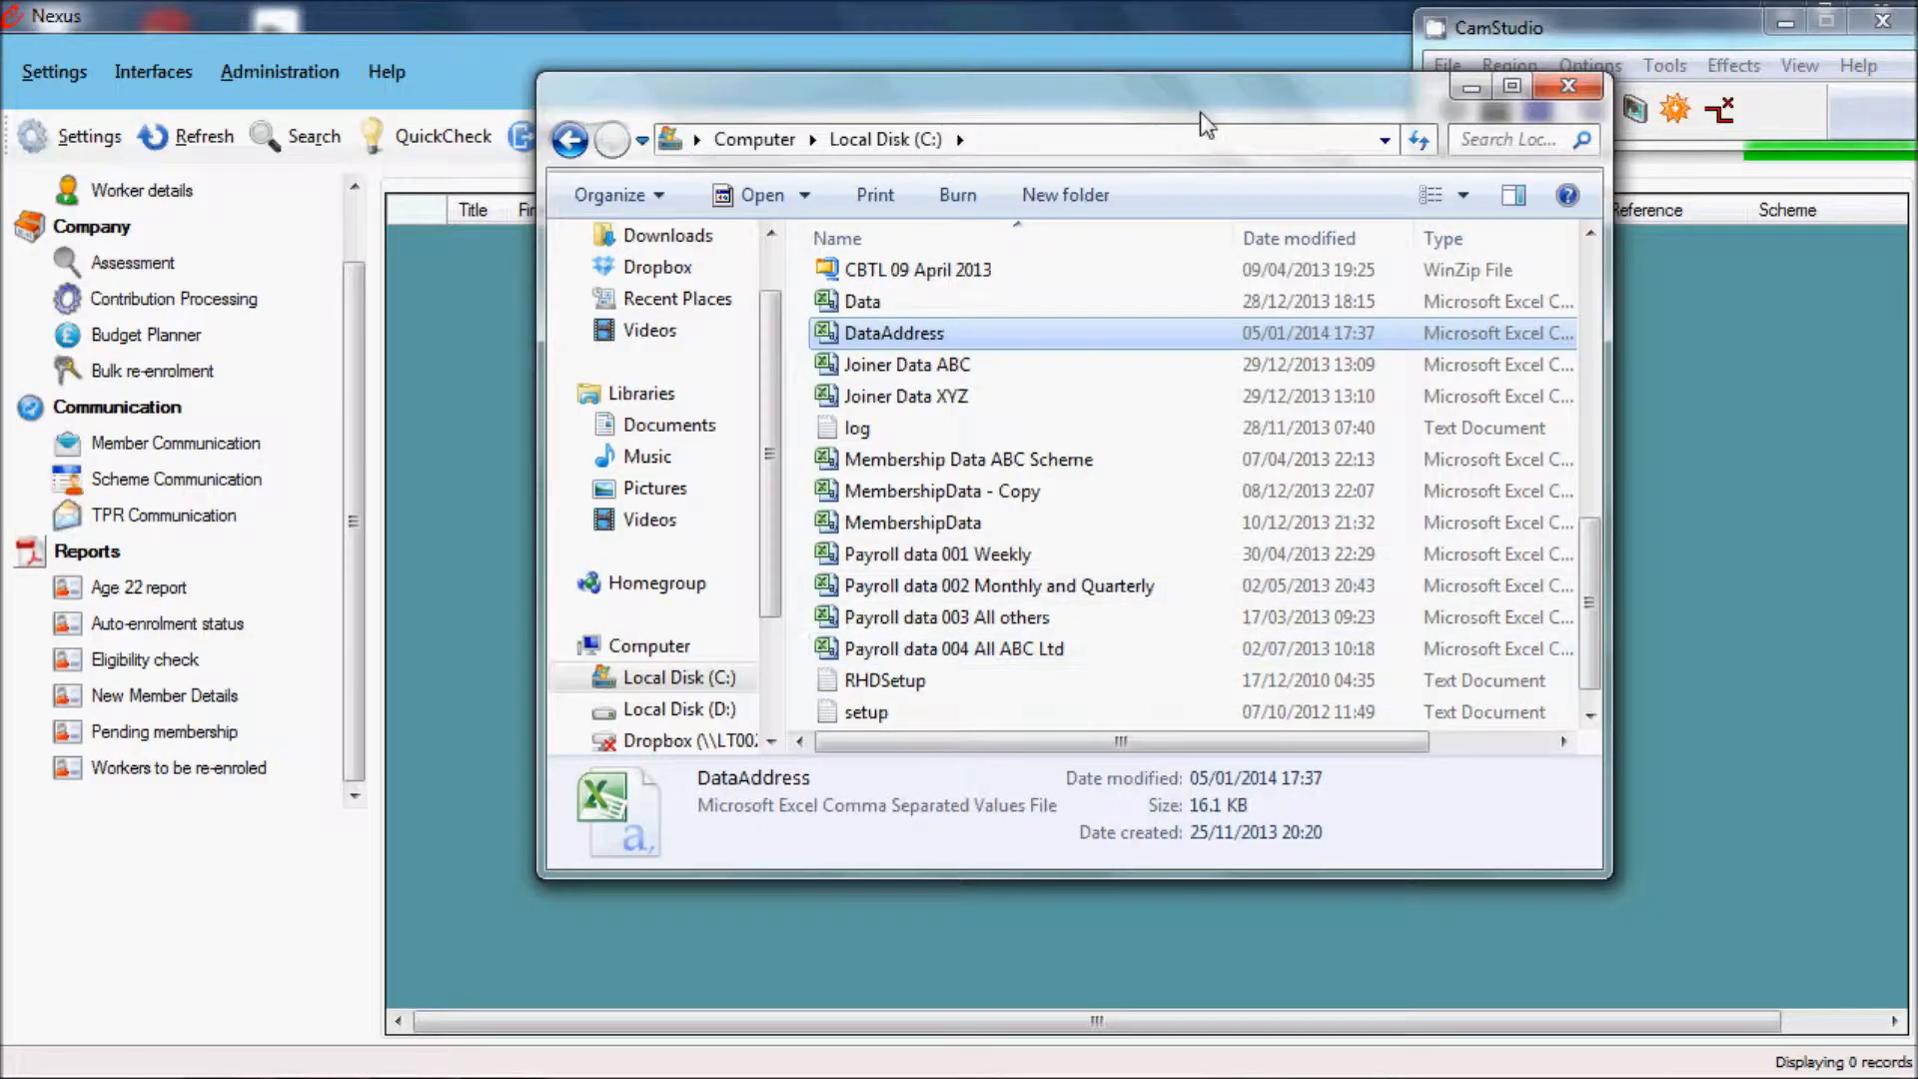
Step: Back in Nexus, check c:\dataAddress.csv with QuickCheck - Address and save the address data
left_click(1568, 84)
left_click(155, 70)
left_click(205, 157)
left_click(925, 254)
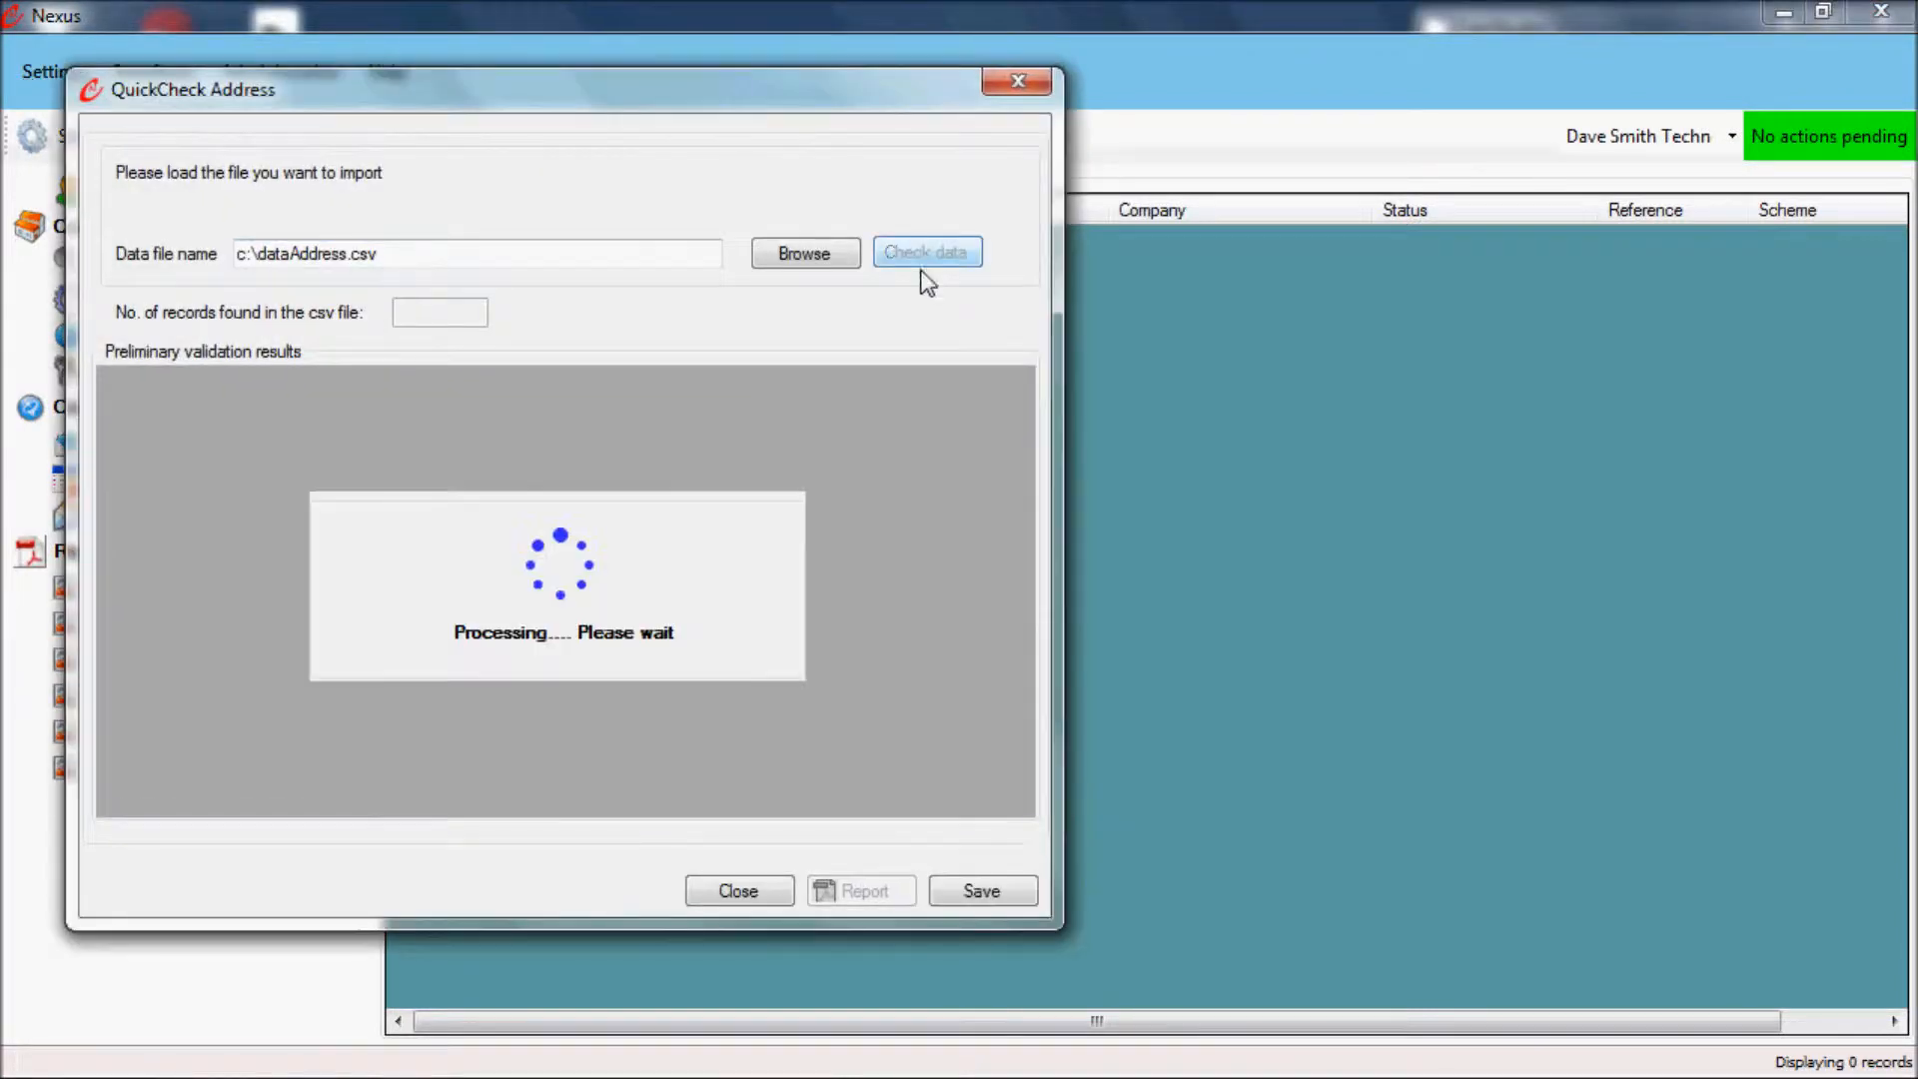
left_click(982, 879)
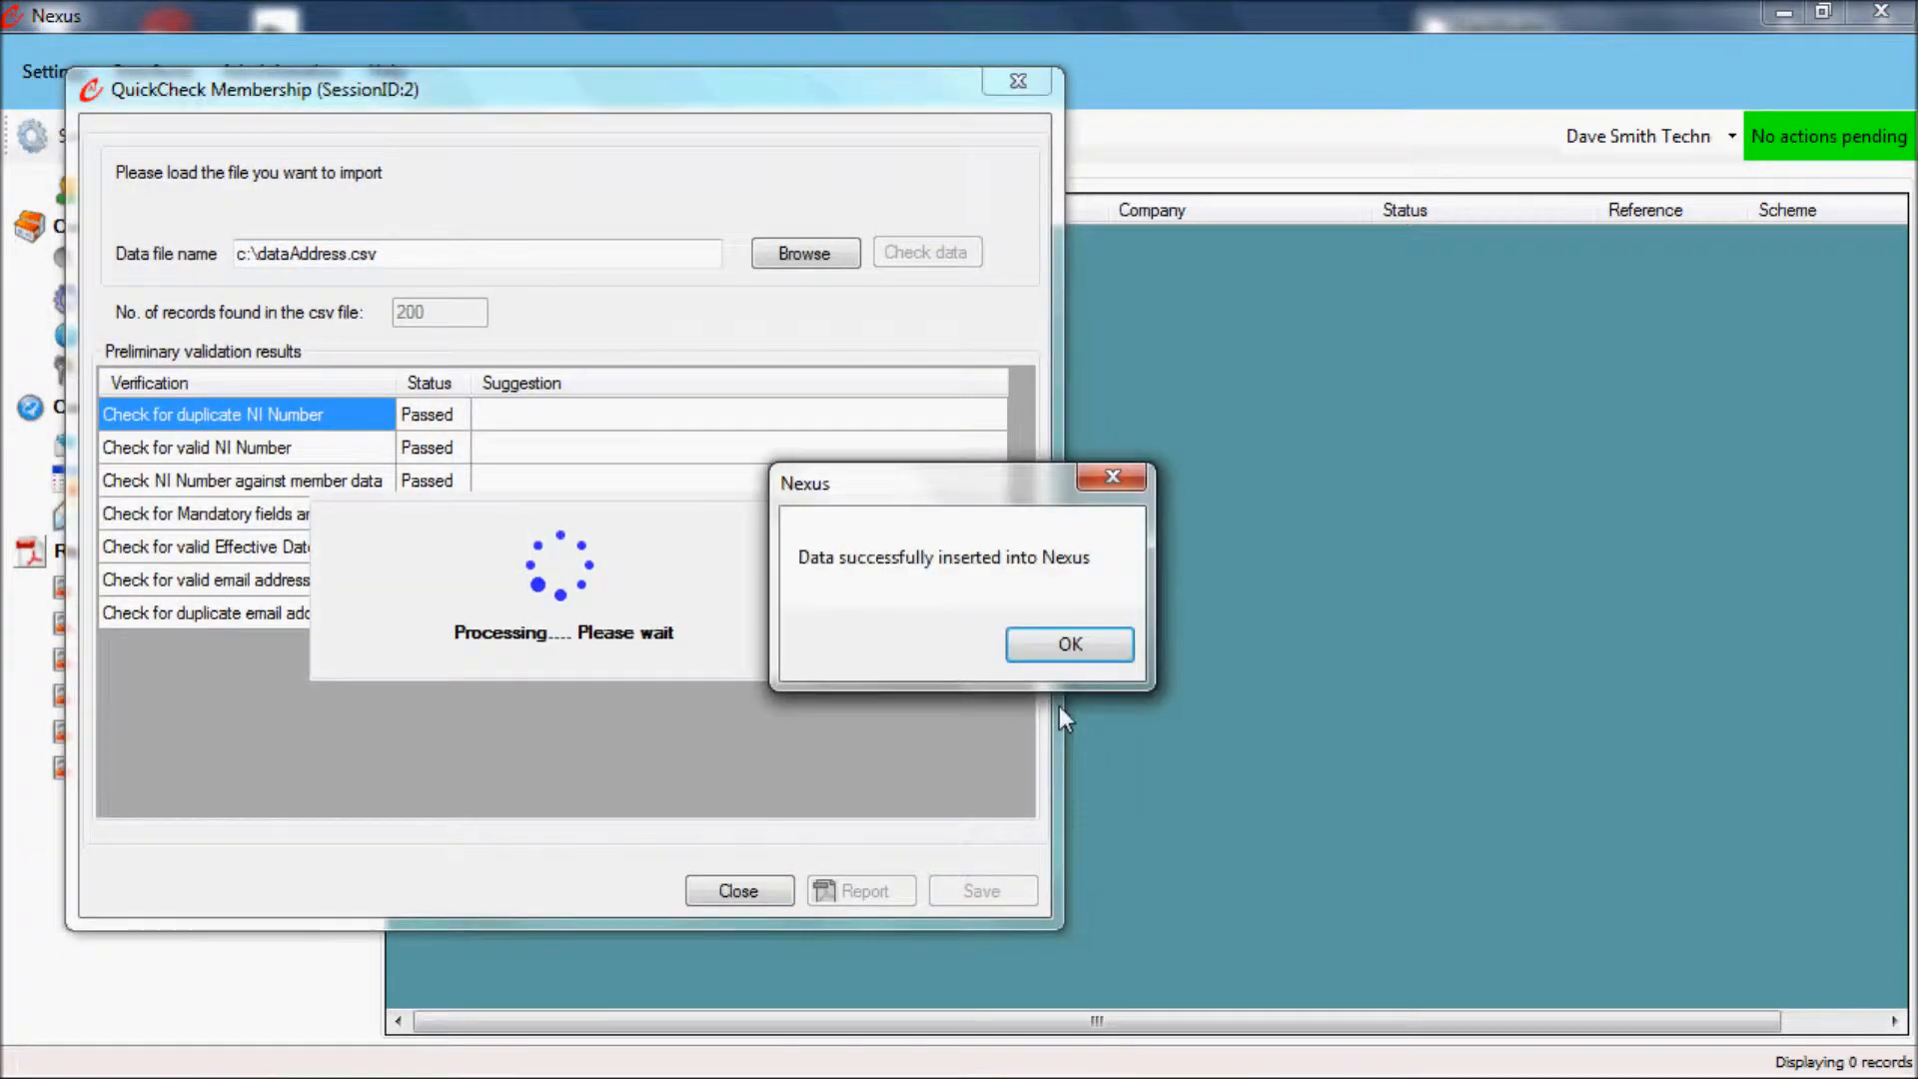
left_click(1069, 647)
left_click(764, 900)
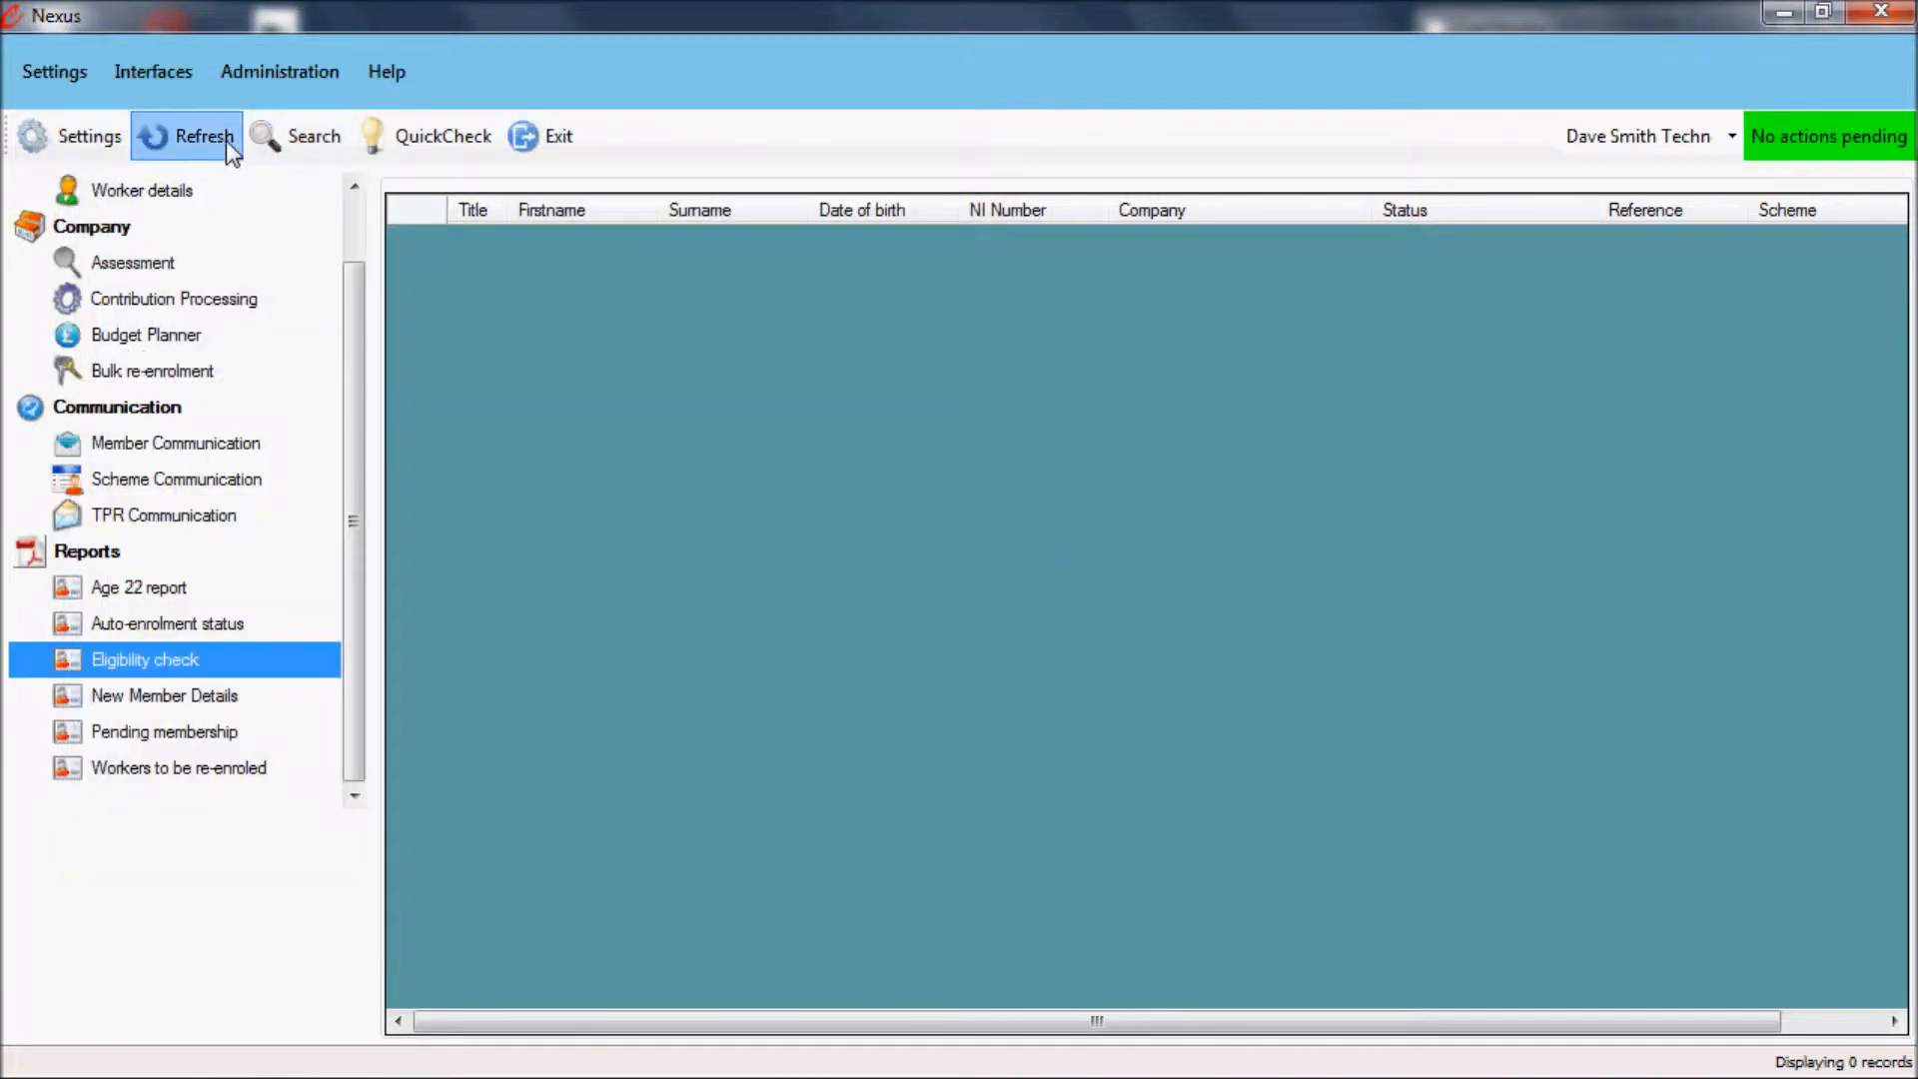
Step: Refresh the worker list and open the record of the sixth worker listed
left_click(226, 140)
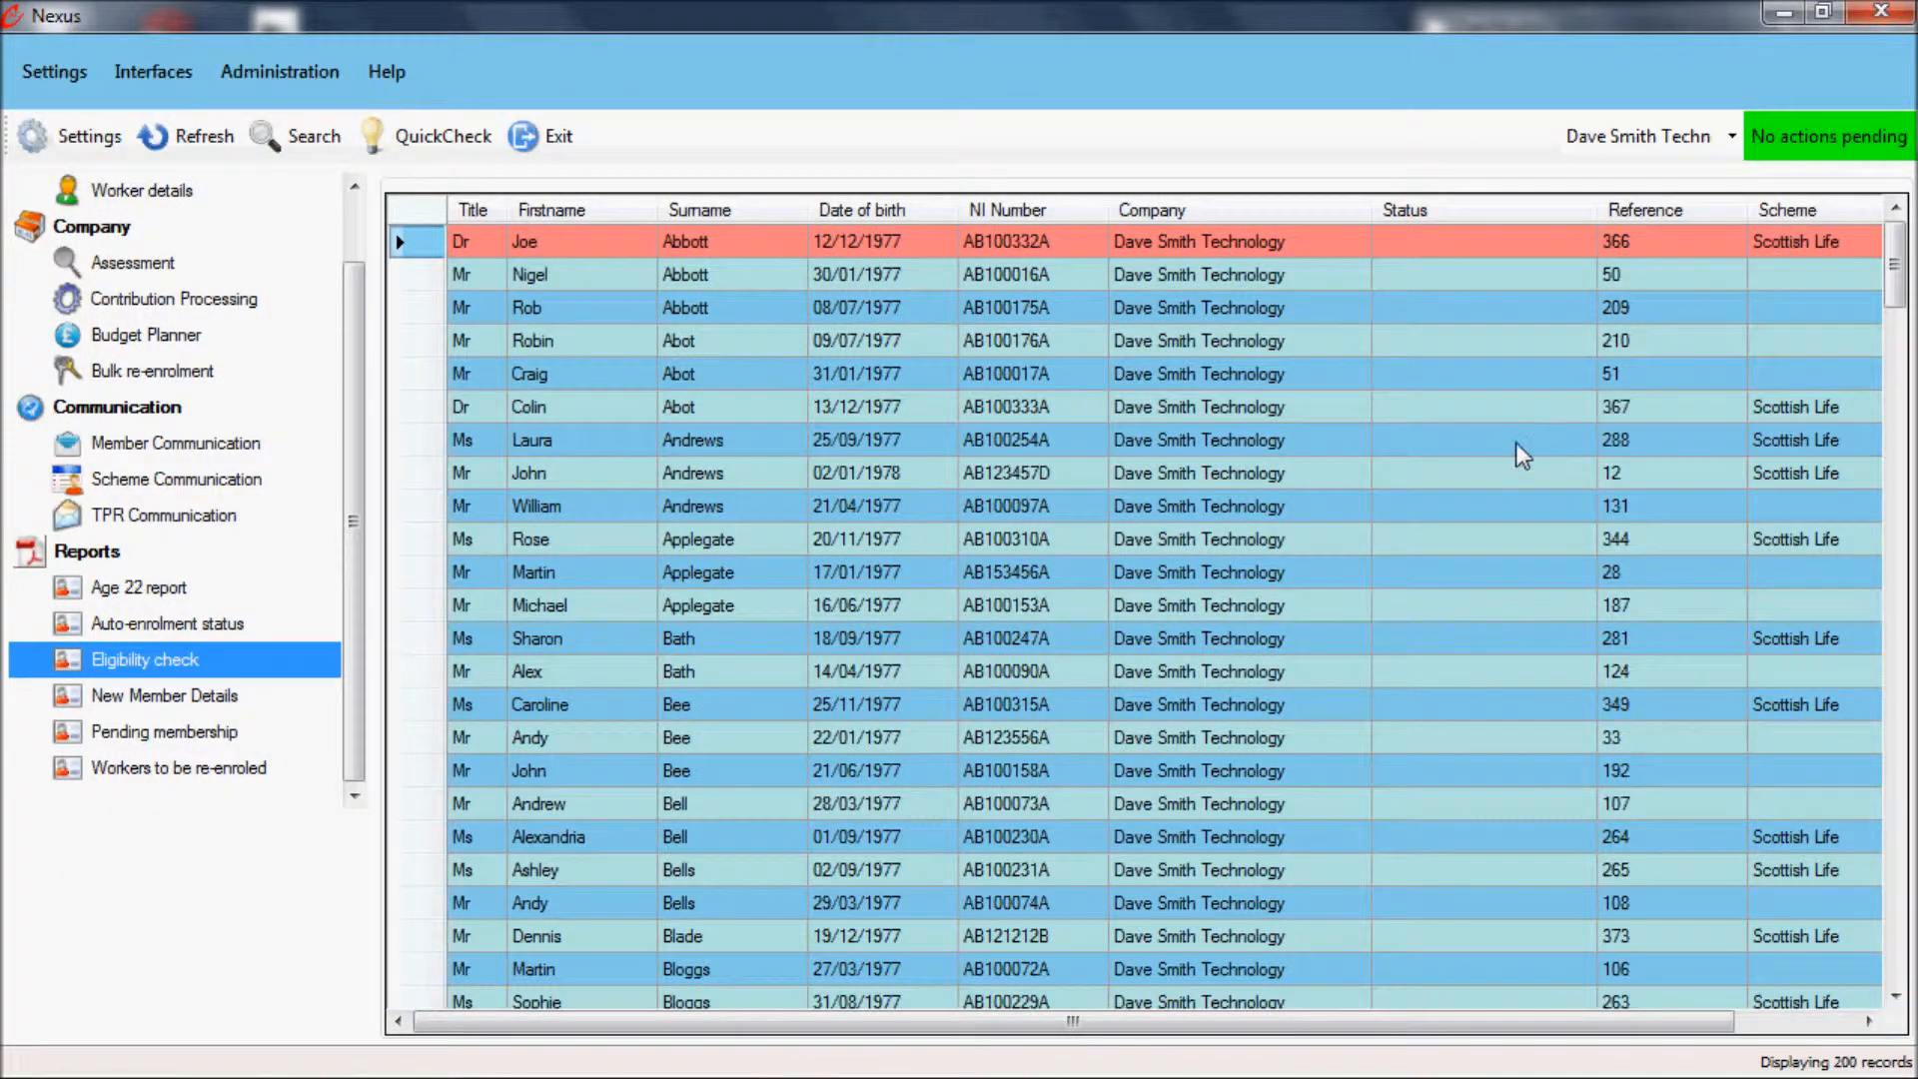
left_click_drag(354, 375, 337, 265)
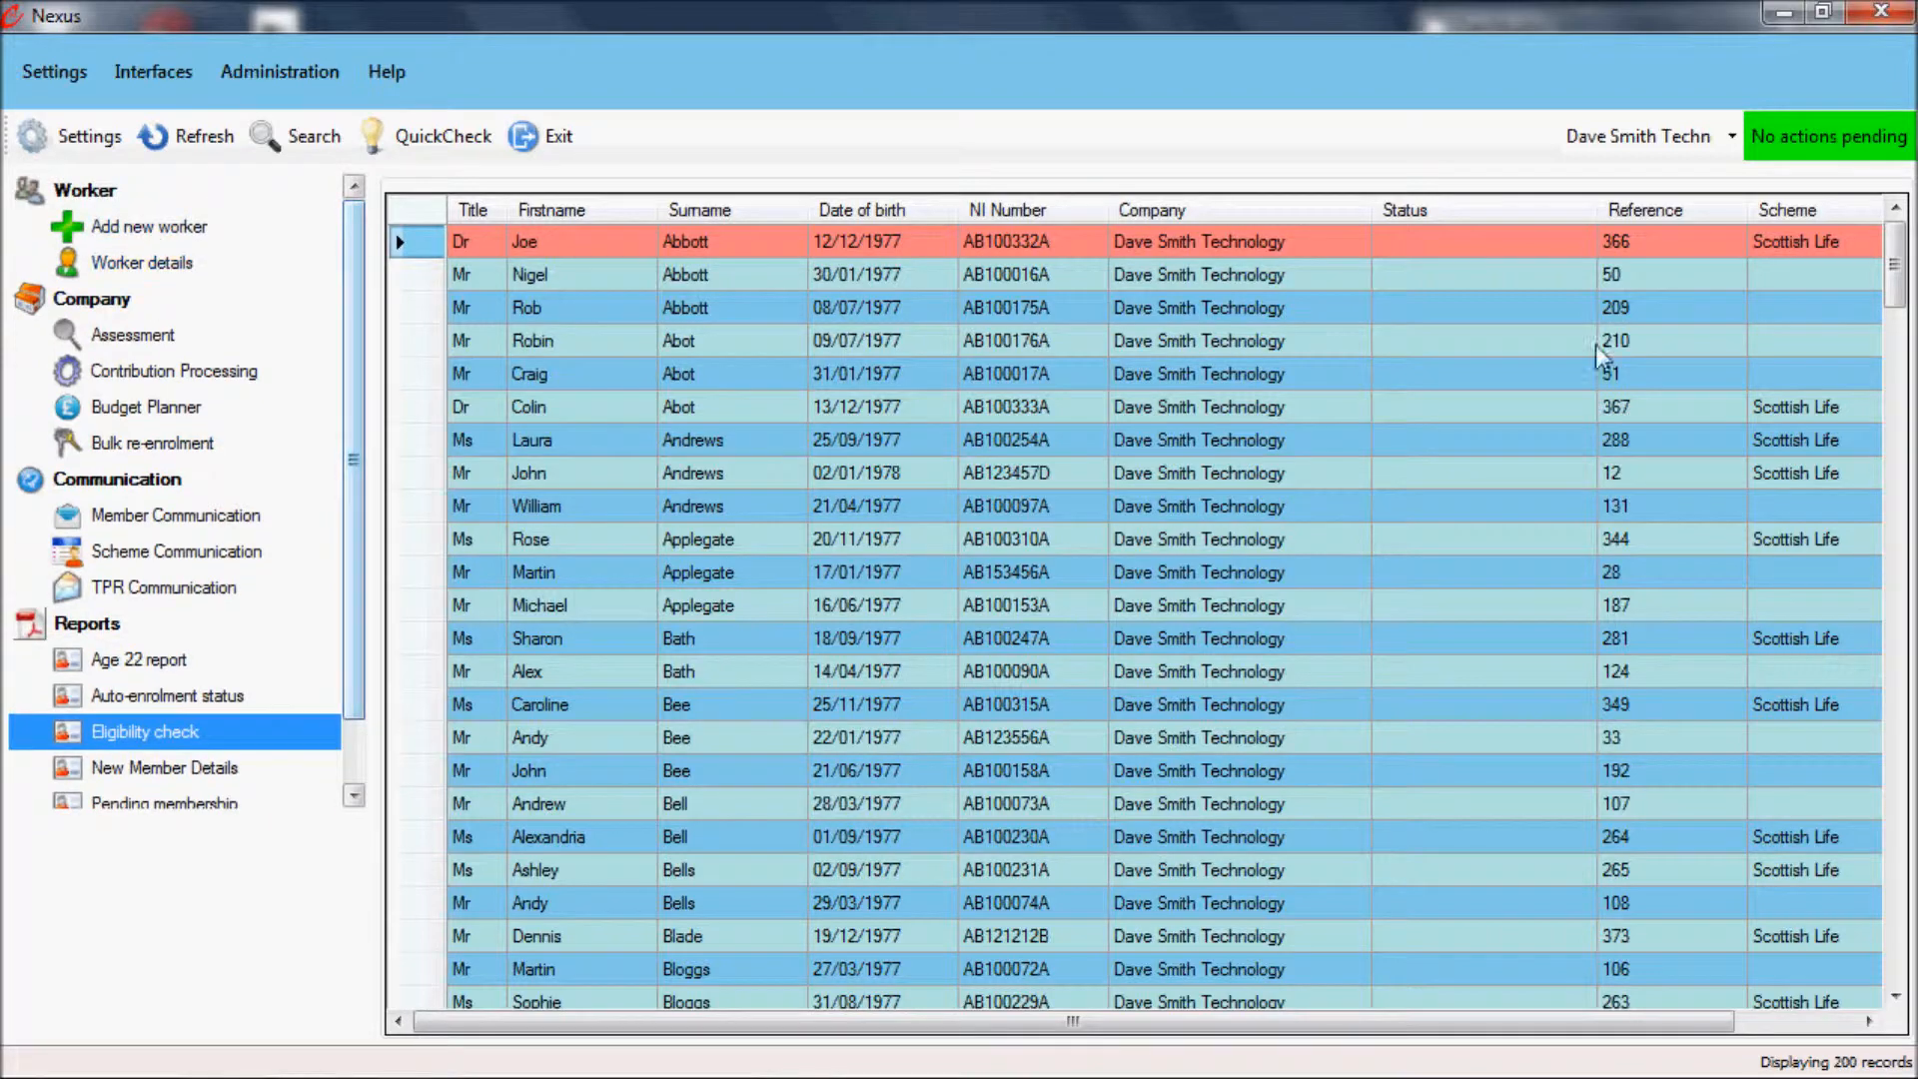
left_click(1713, 410)
double_click(1711, 404)
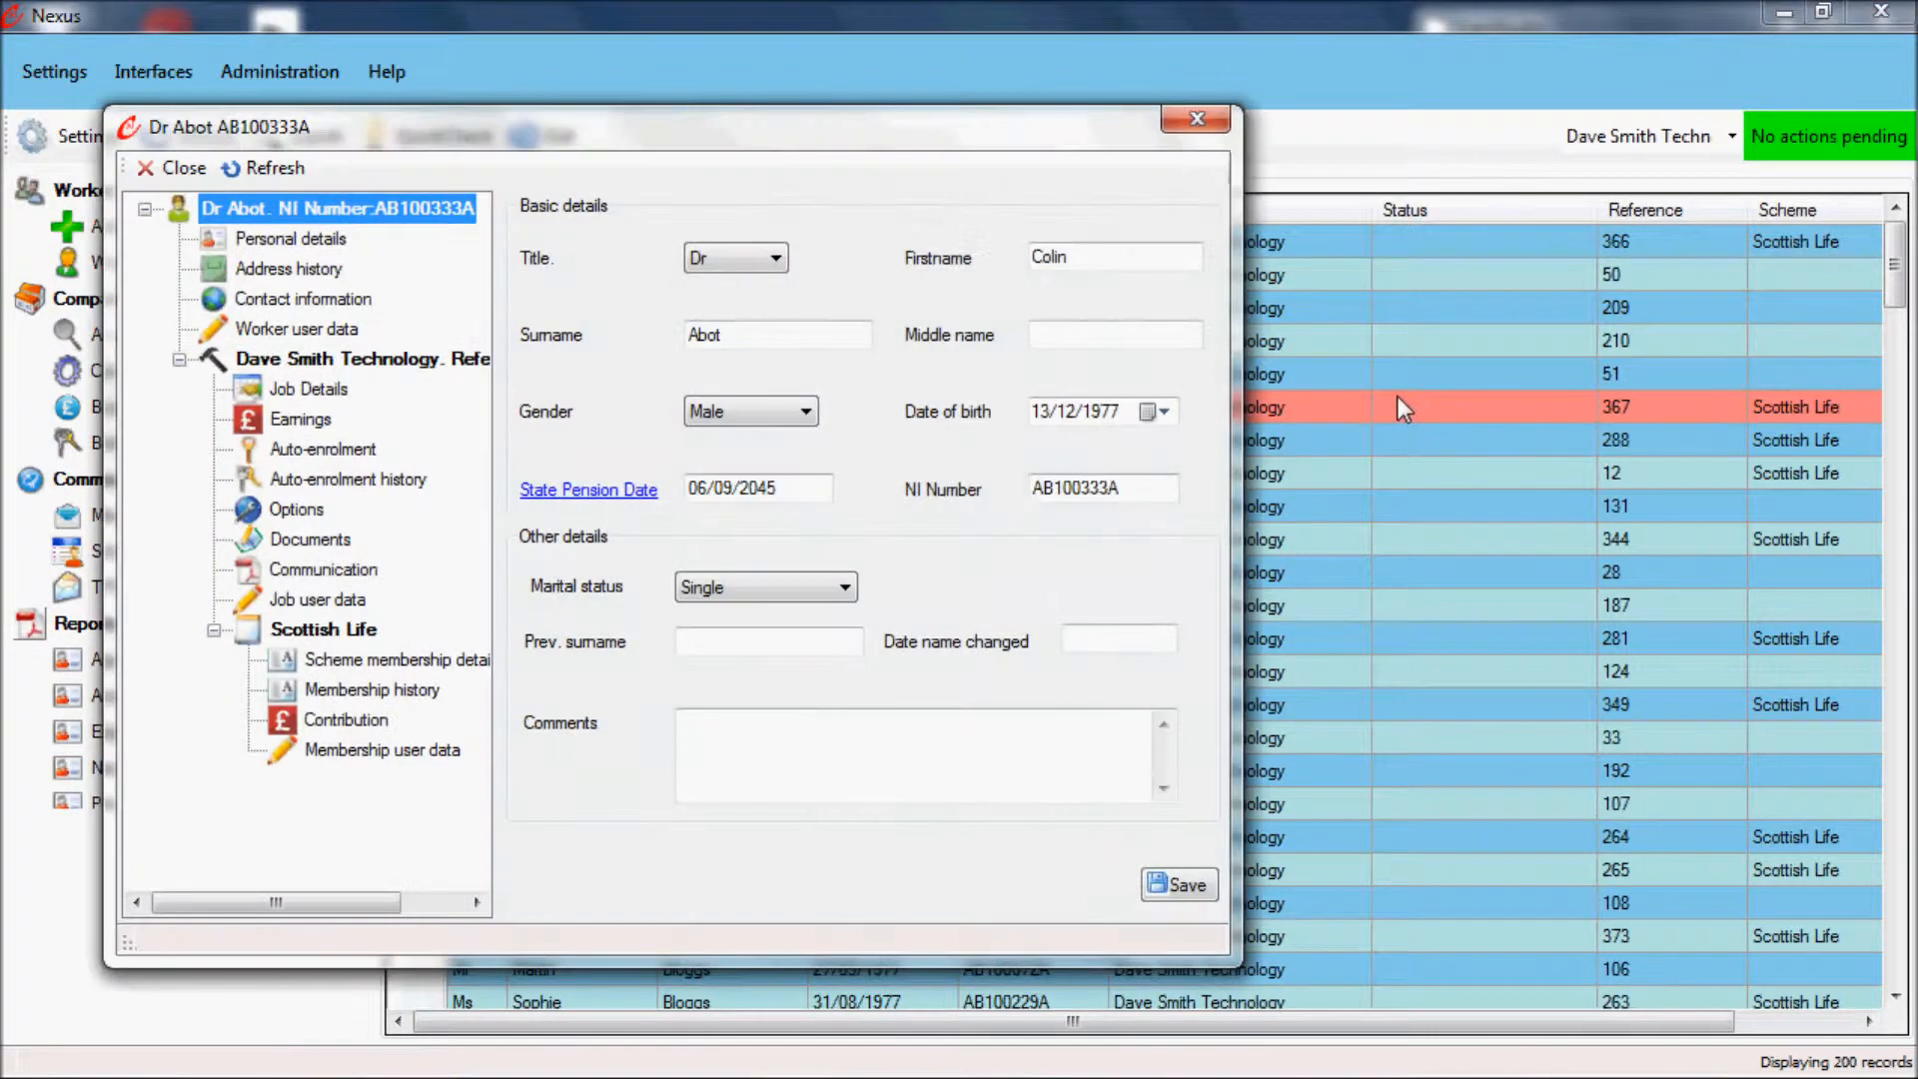
Step: Change the year of the date of birth in the worker's personal details and save the record
left_click(300, 240)
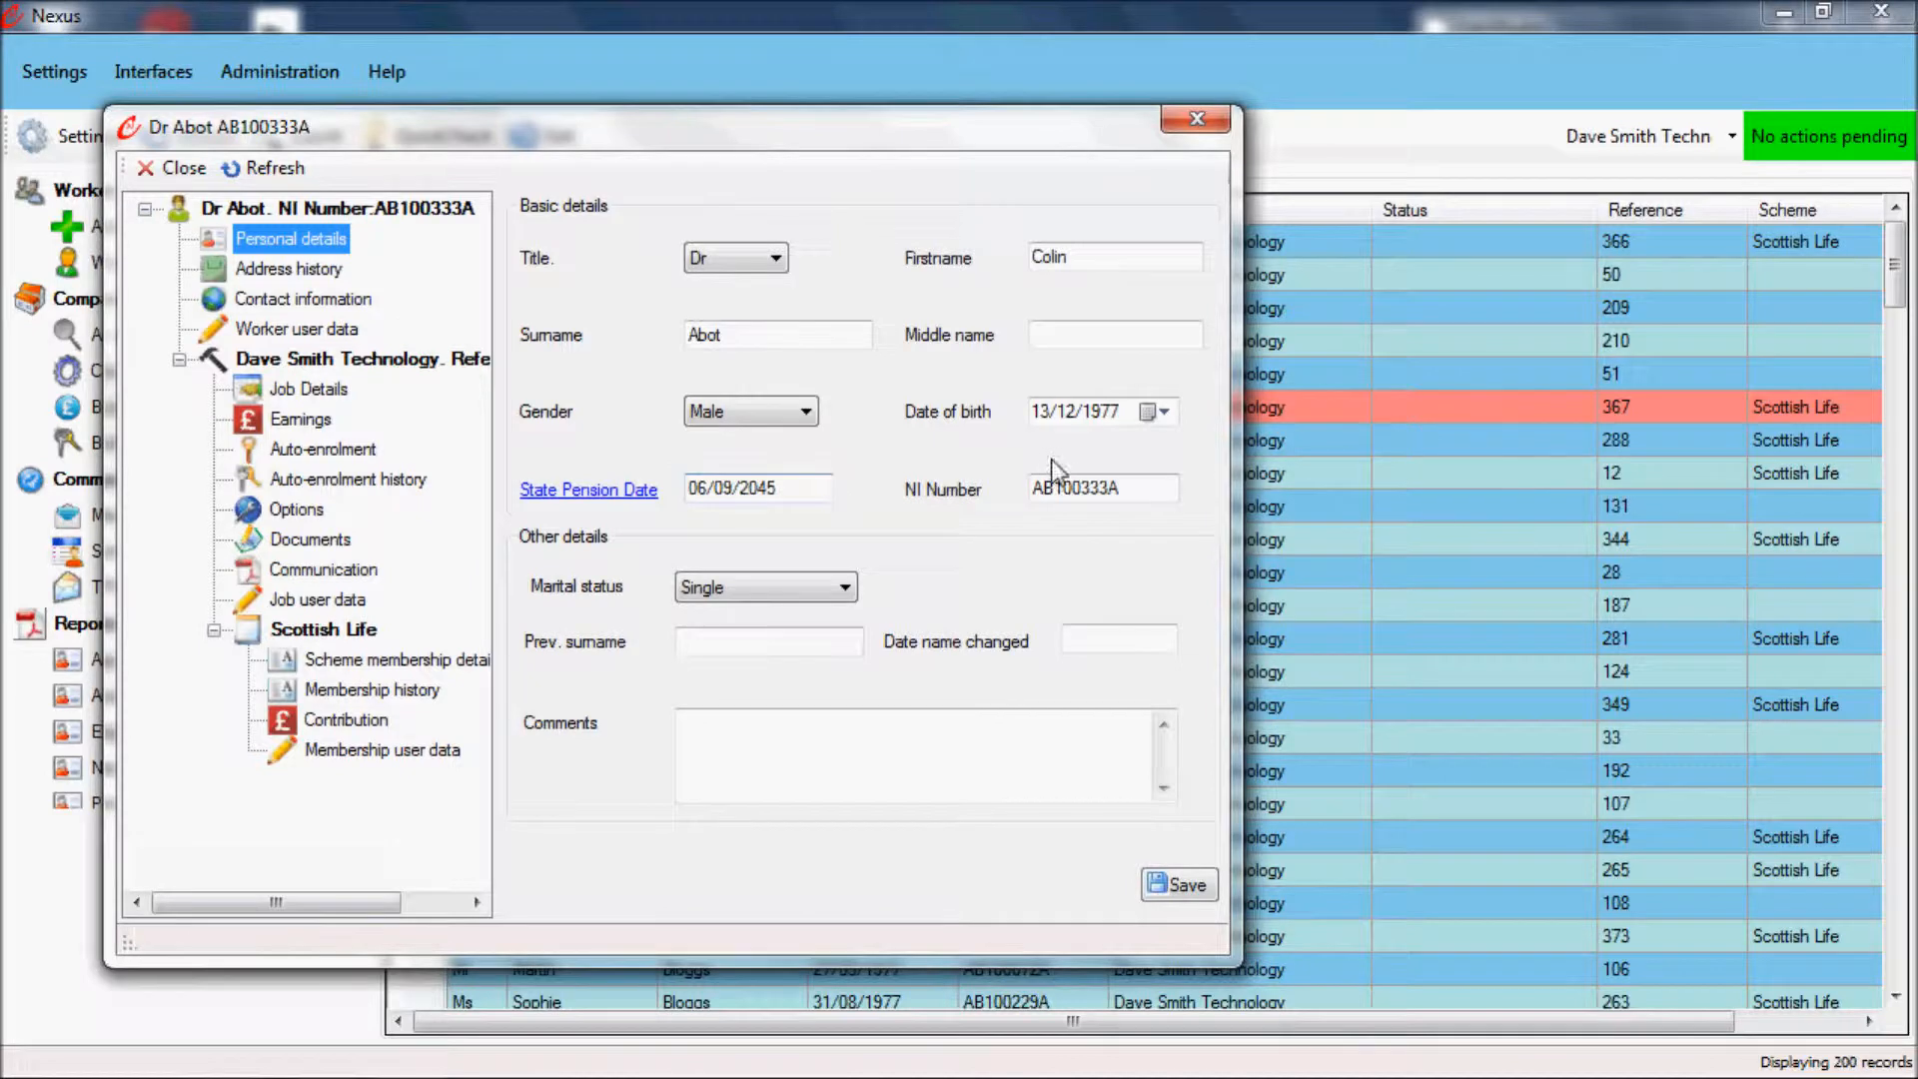
left_click(1099, 412)
type("19")
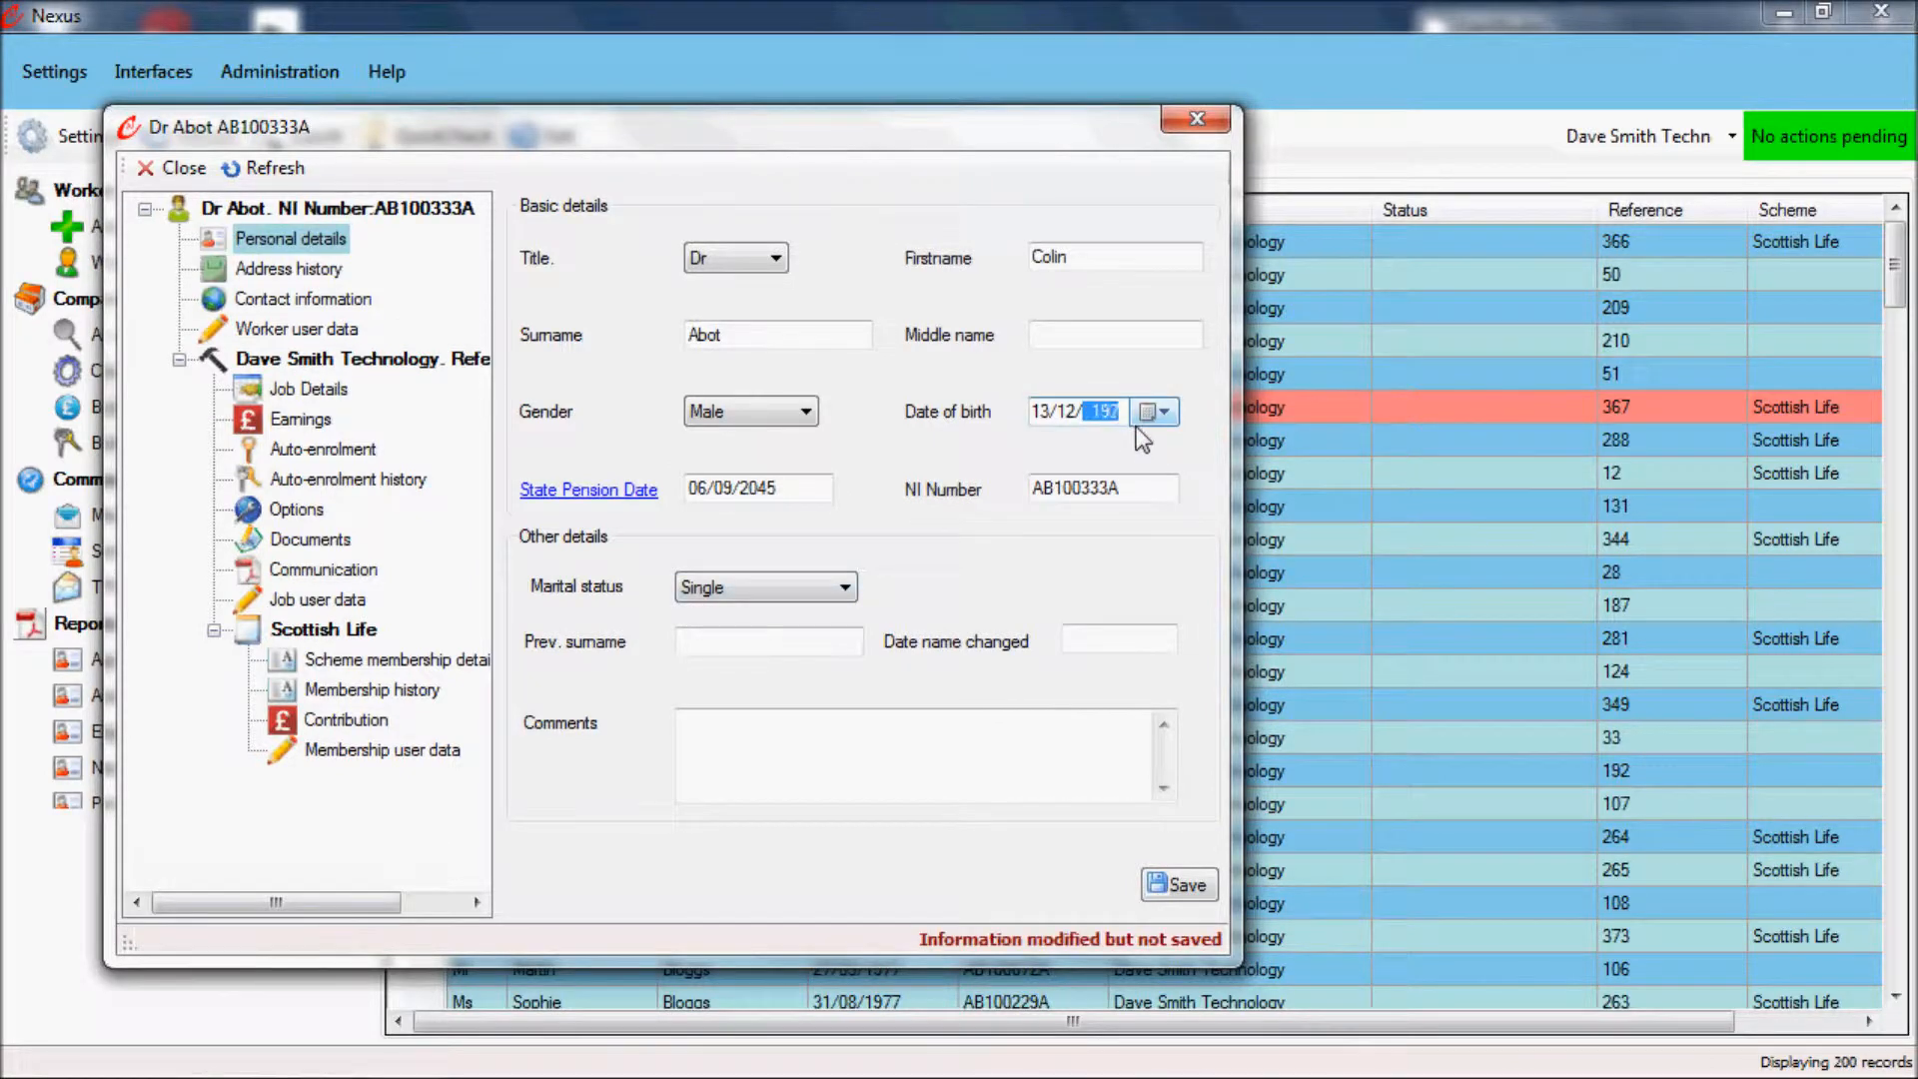
left_click(1179, 883)
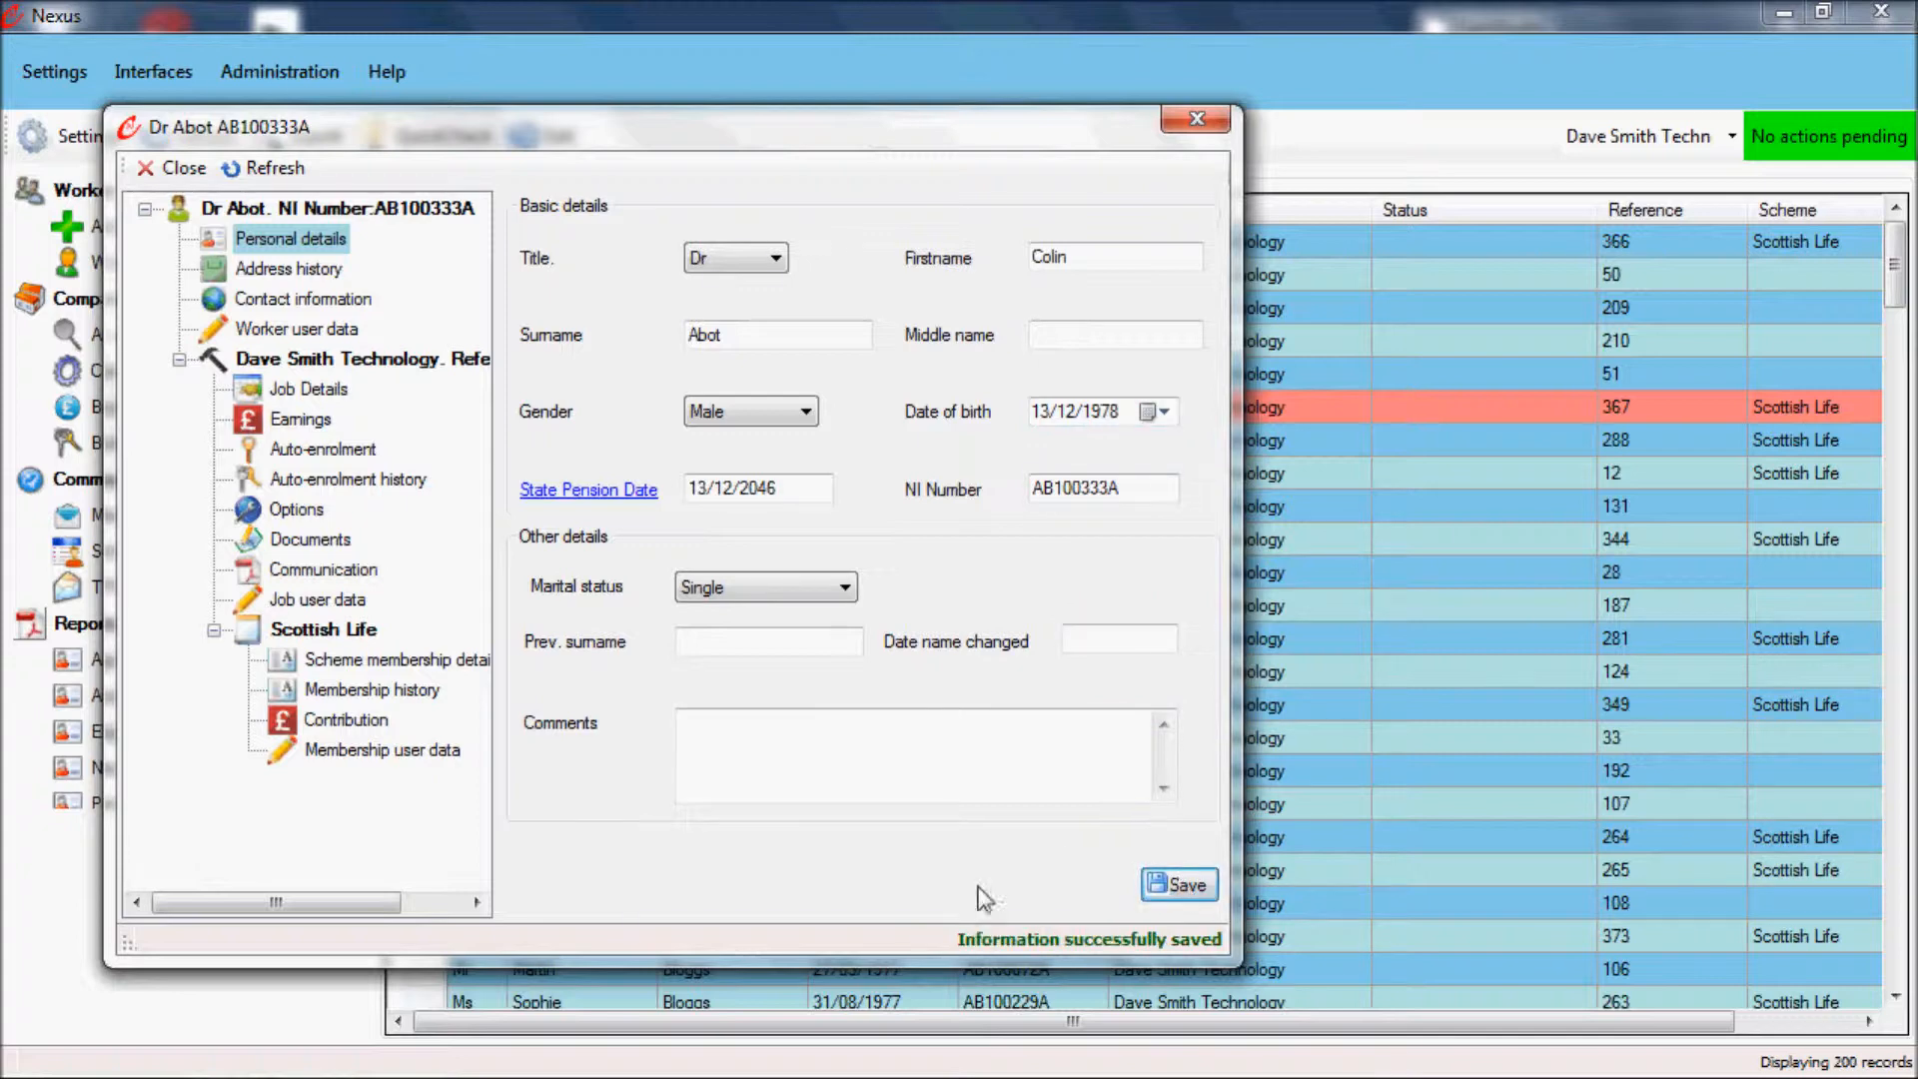
Step: Review the worker's address history, contact information, job details and Scottish Life scheme membership details, and close the record
left_click(289, 274)
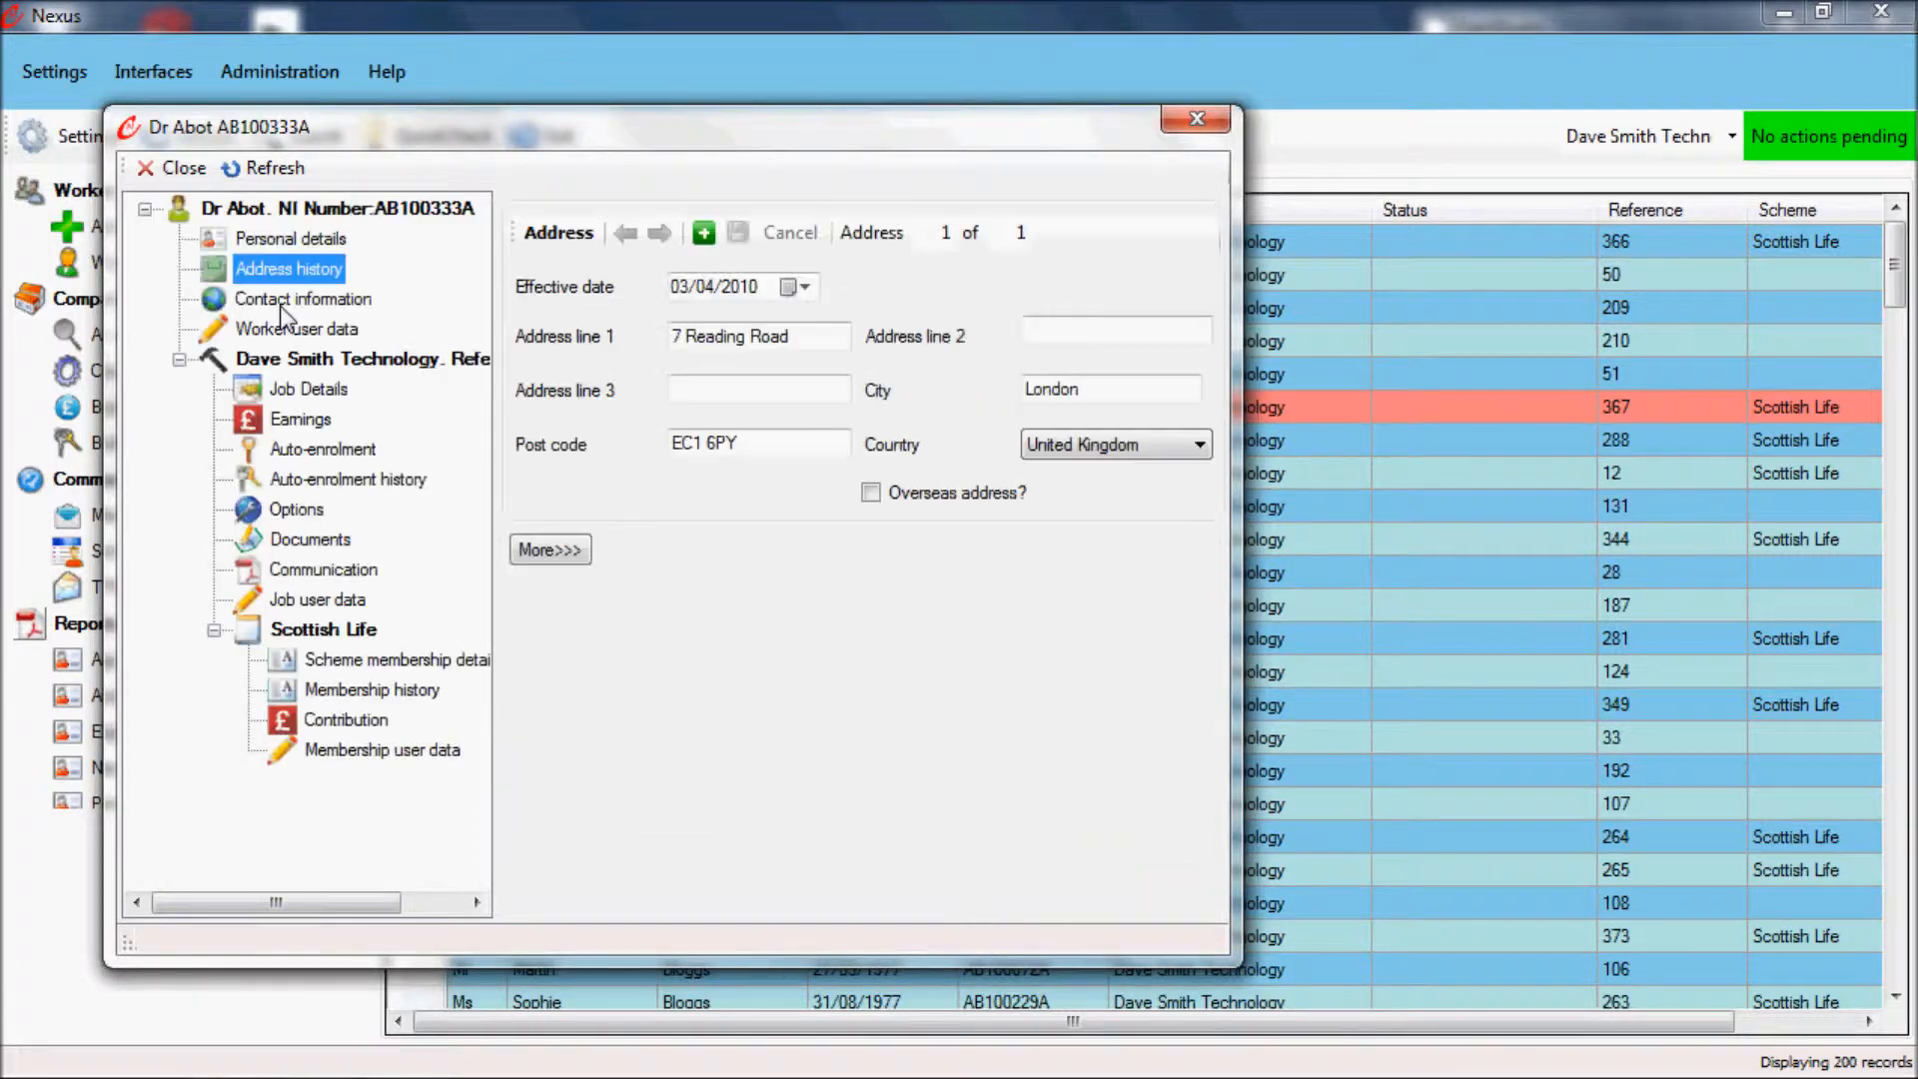
left_click(278, 304)
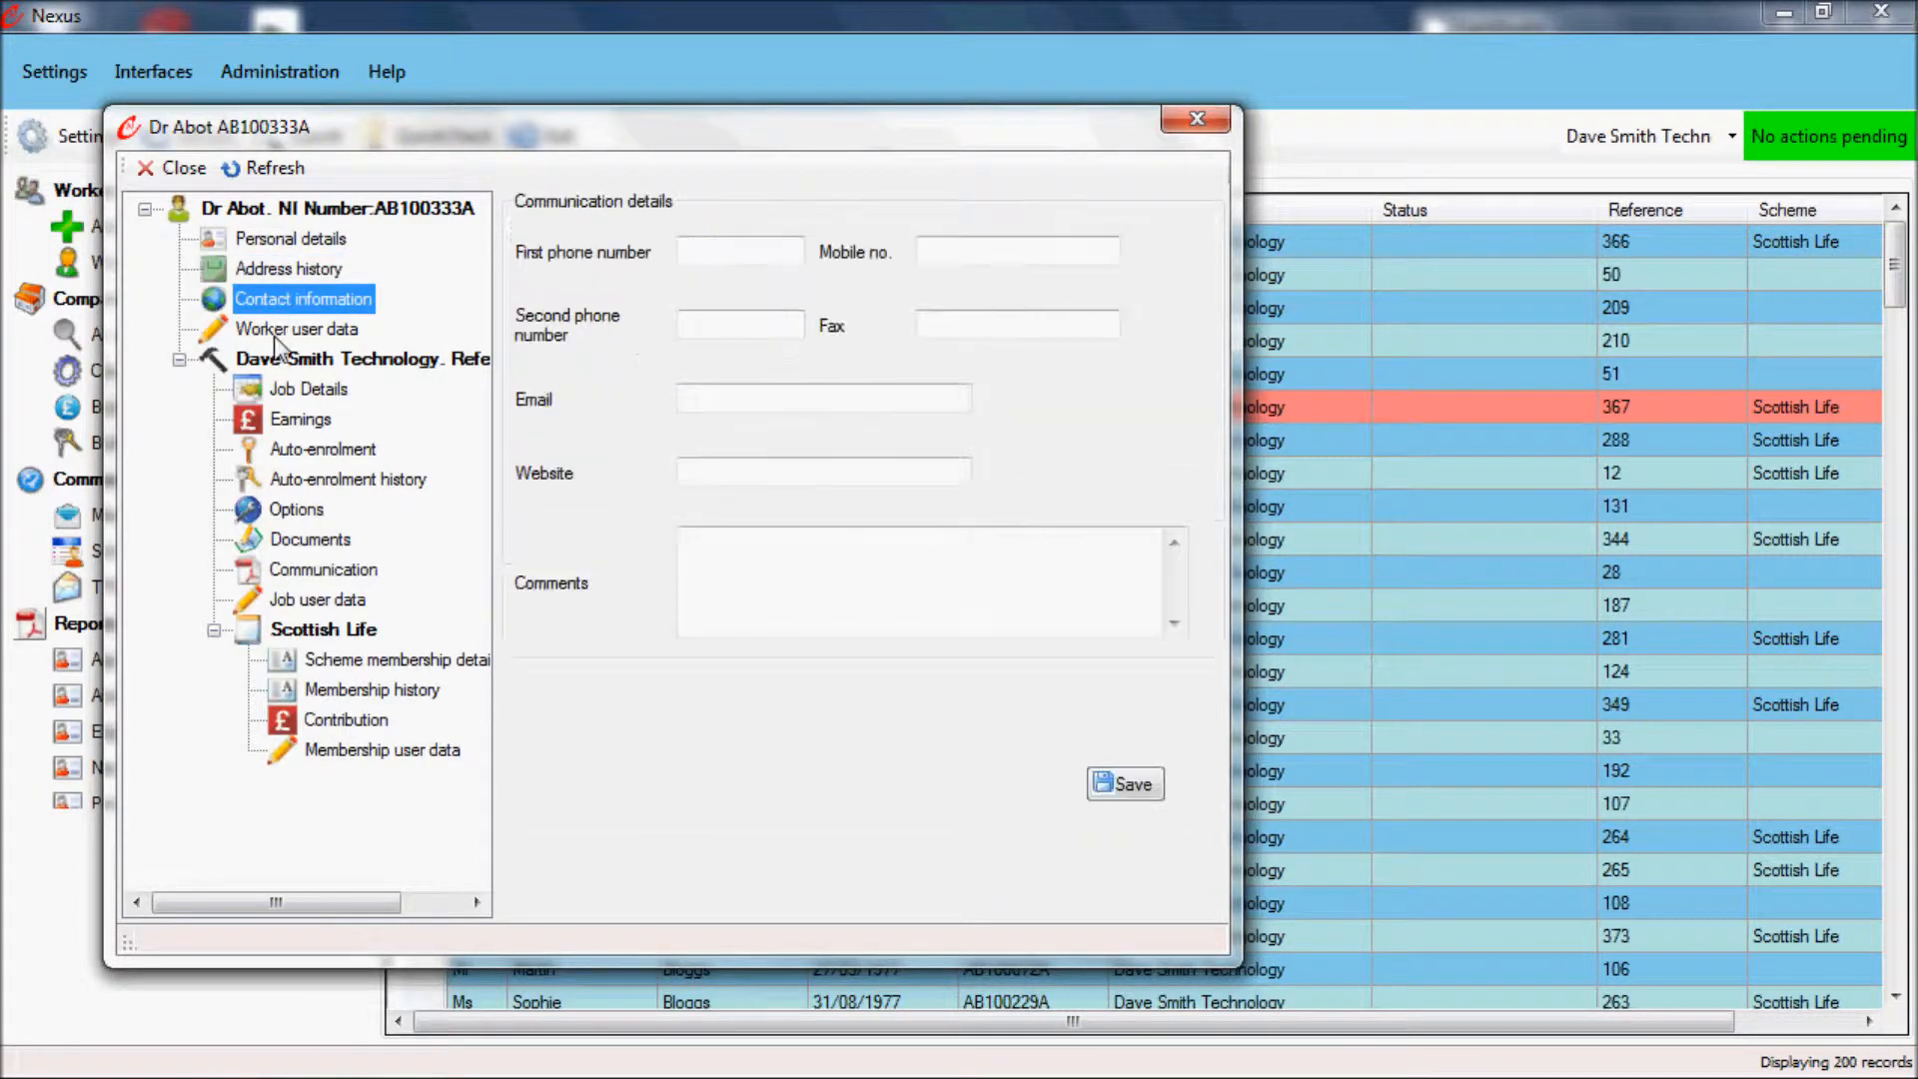
left_click(284, 387)
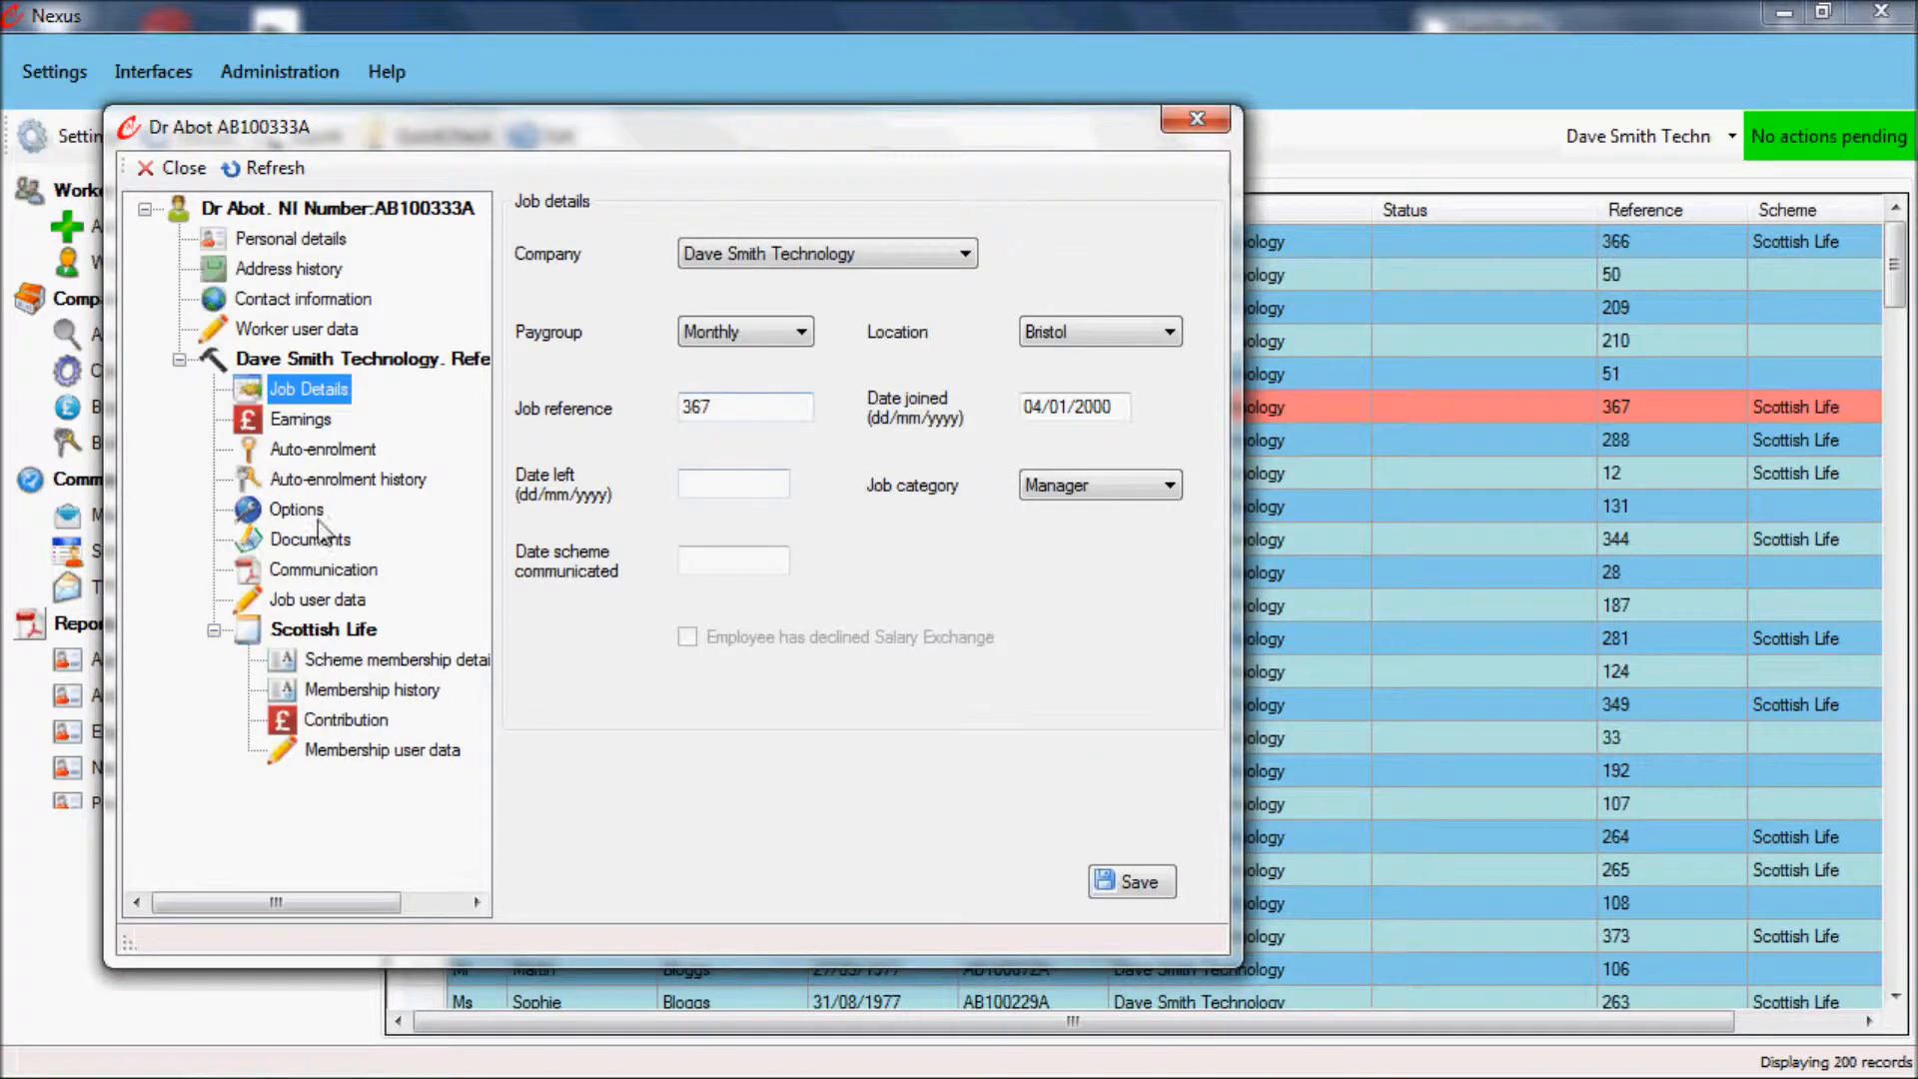
left_click(243, 209)
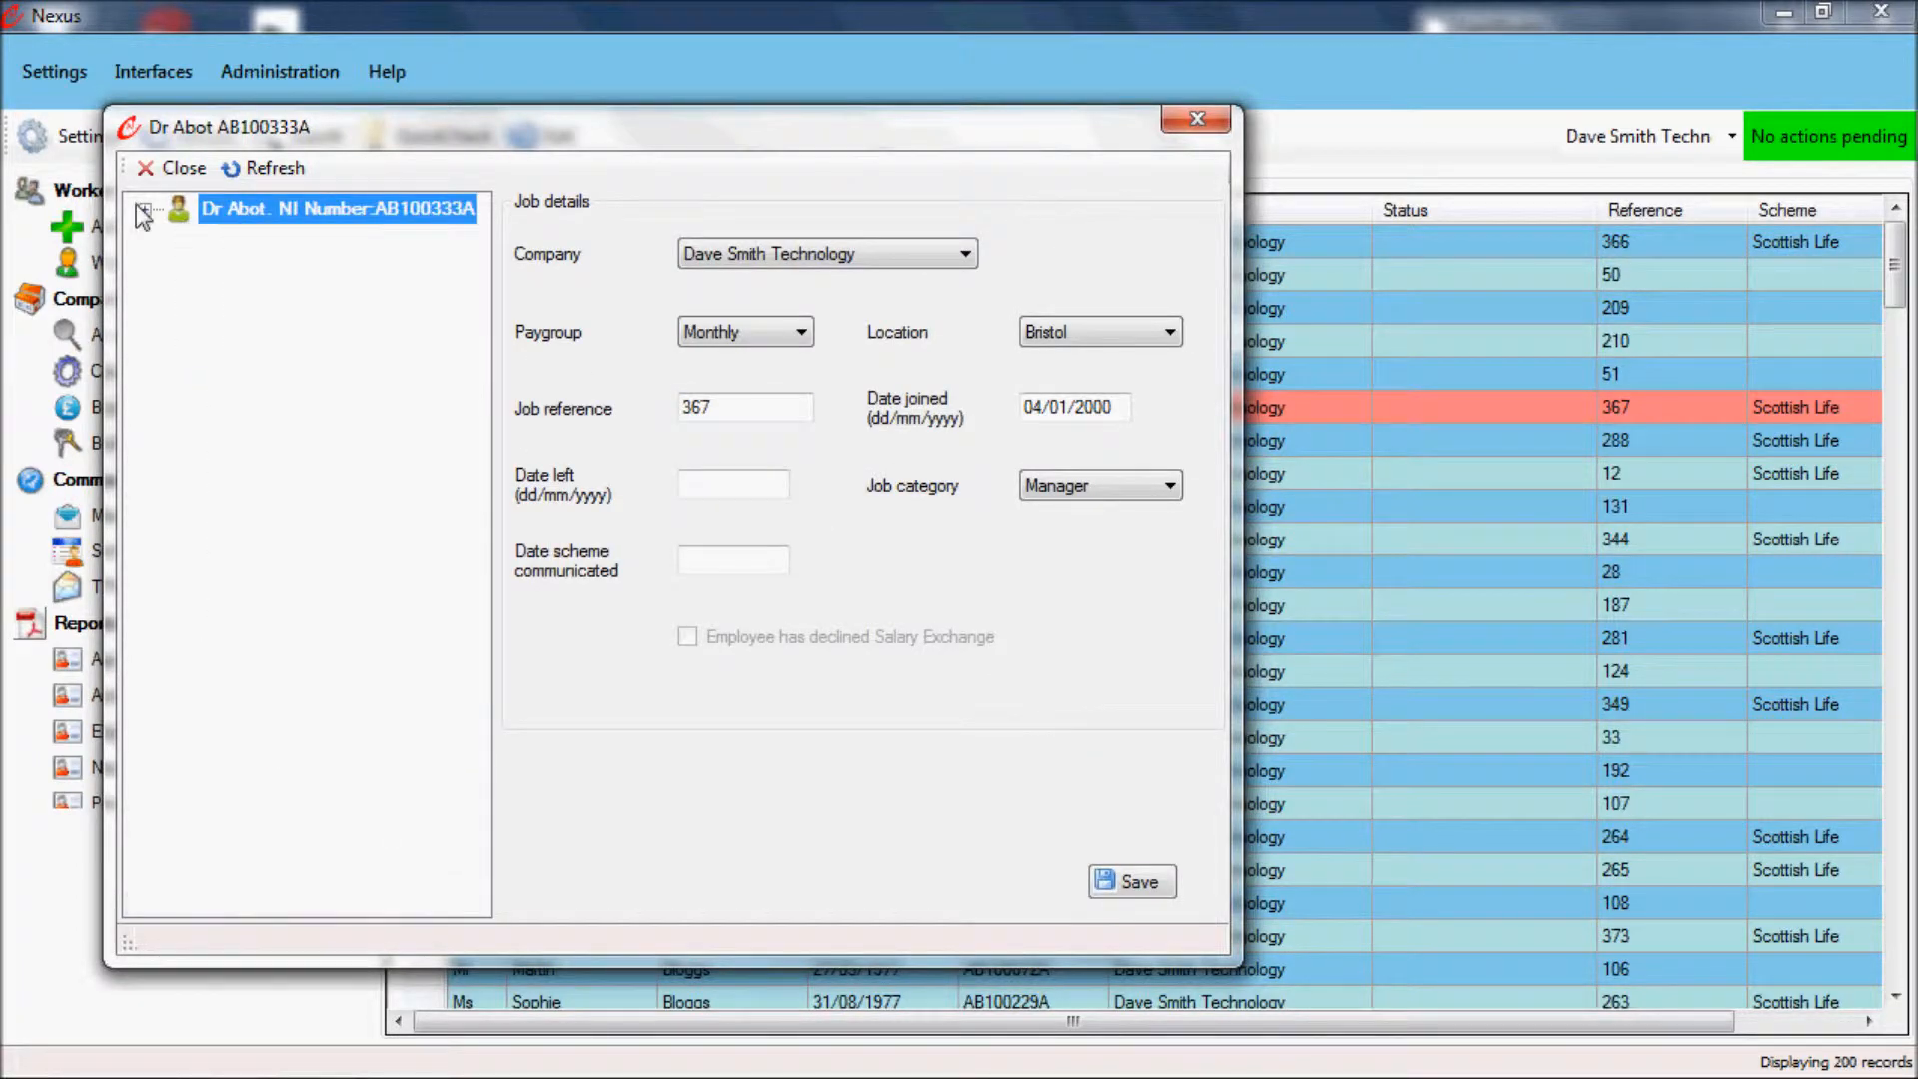
left_click(179, 359)
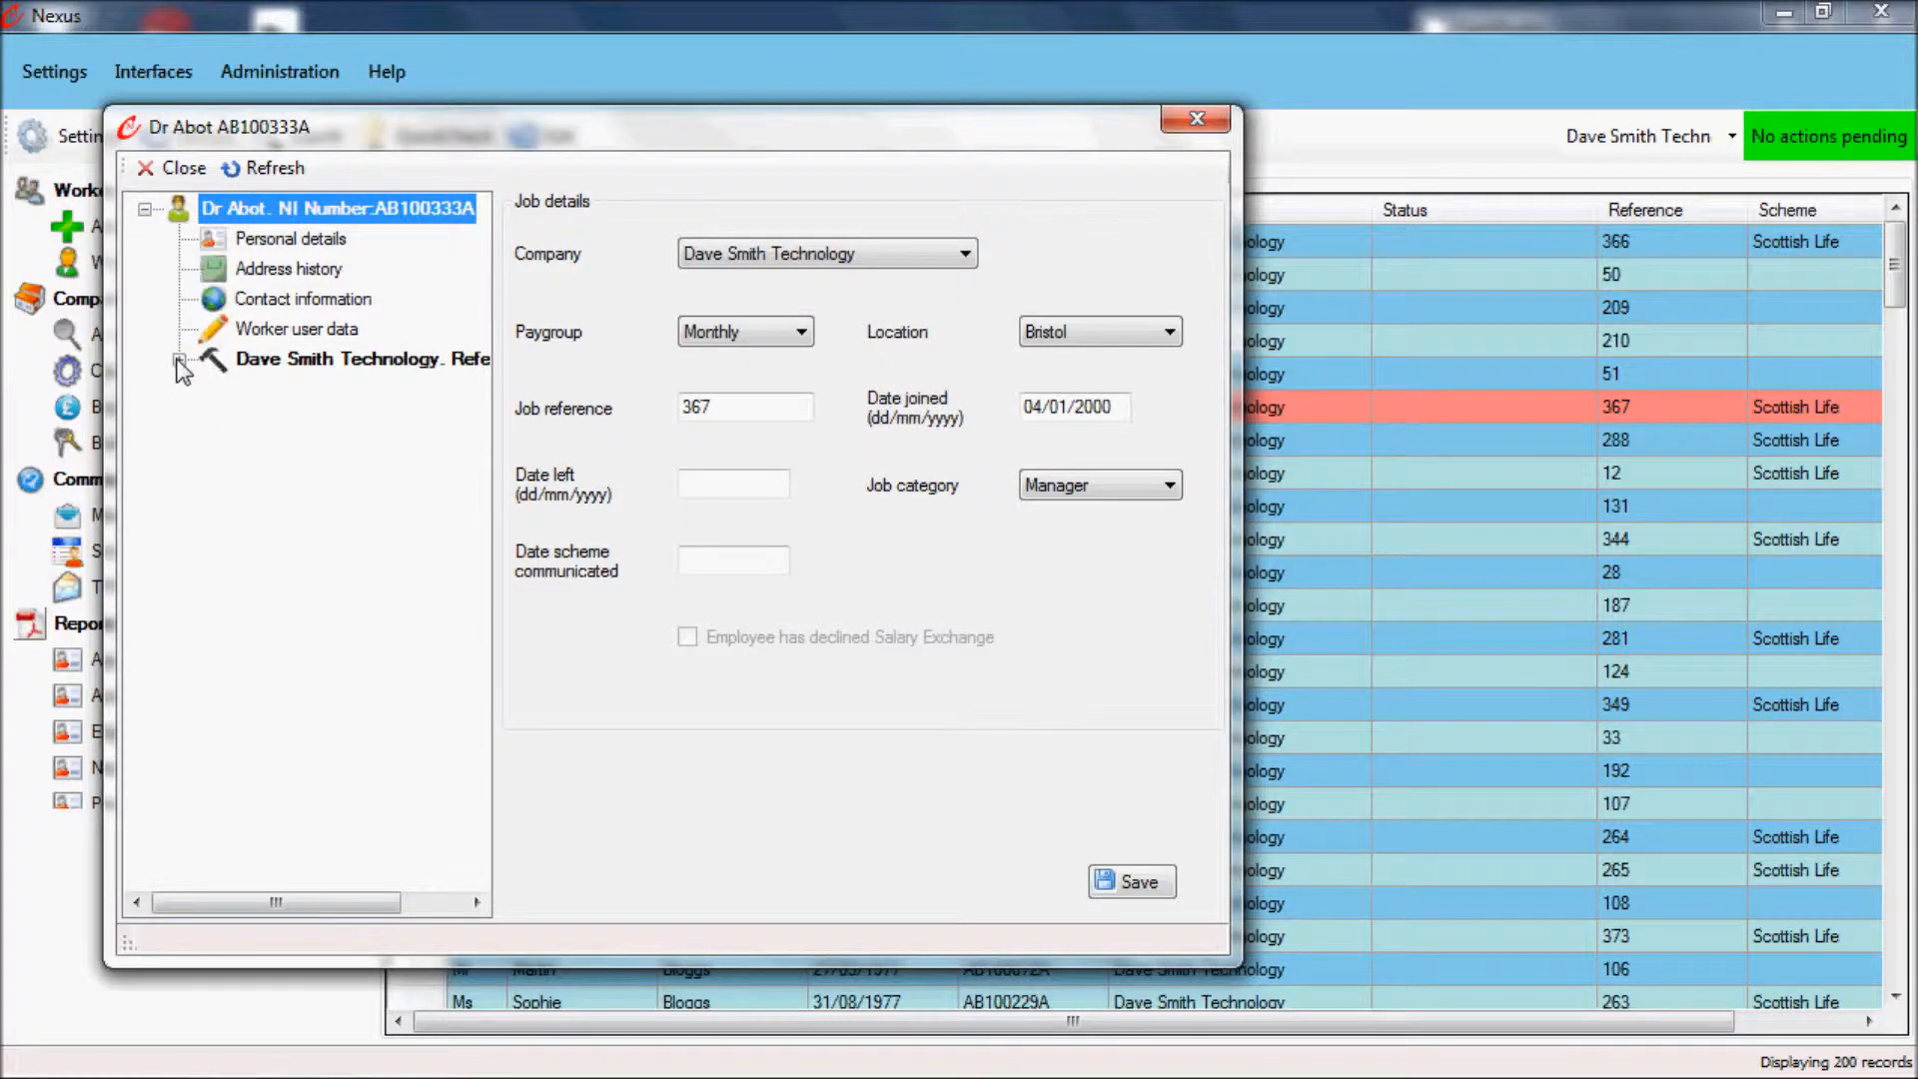
left_click(179, 359)
left_click(215, 631)
left_click(215, 632)
left_click(361, 664)
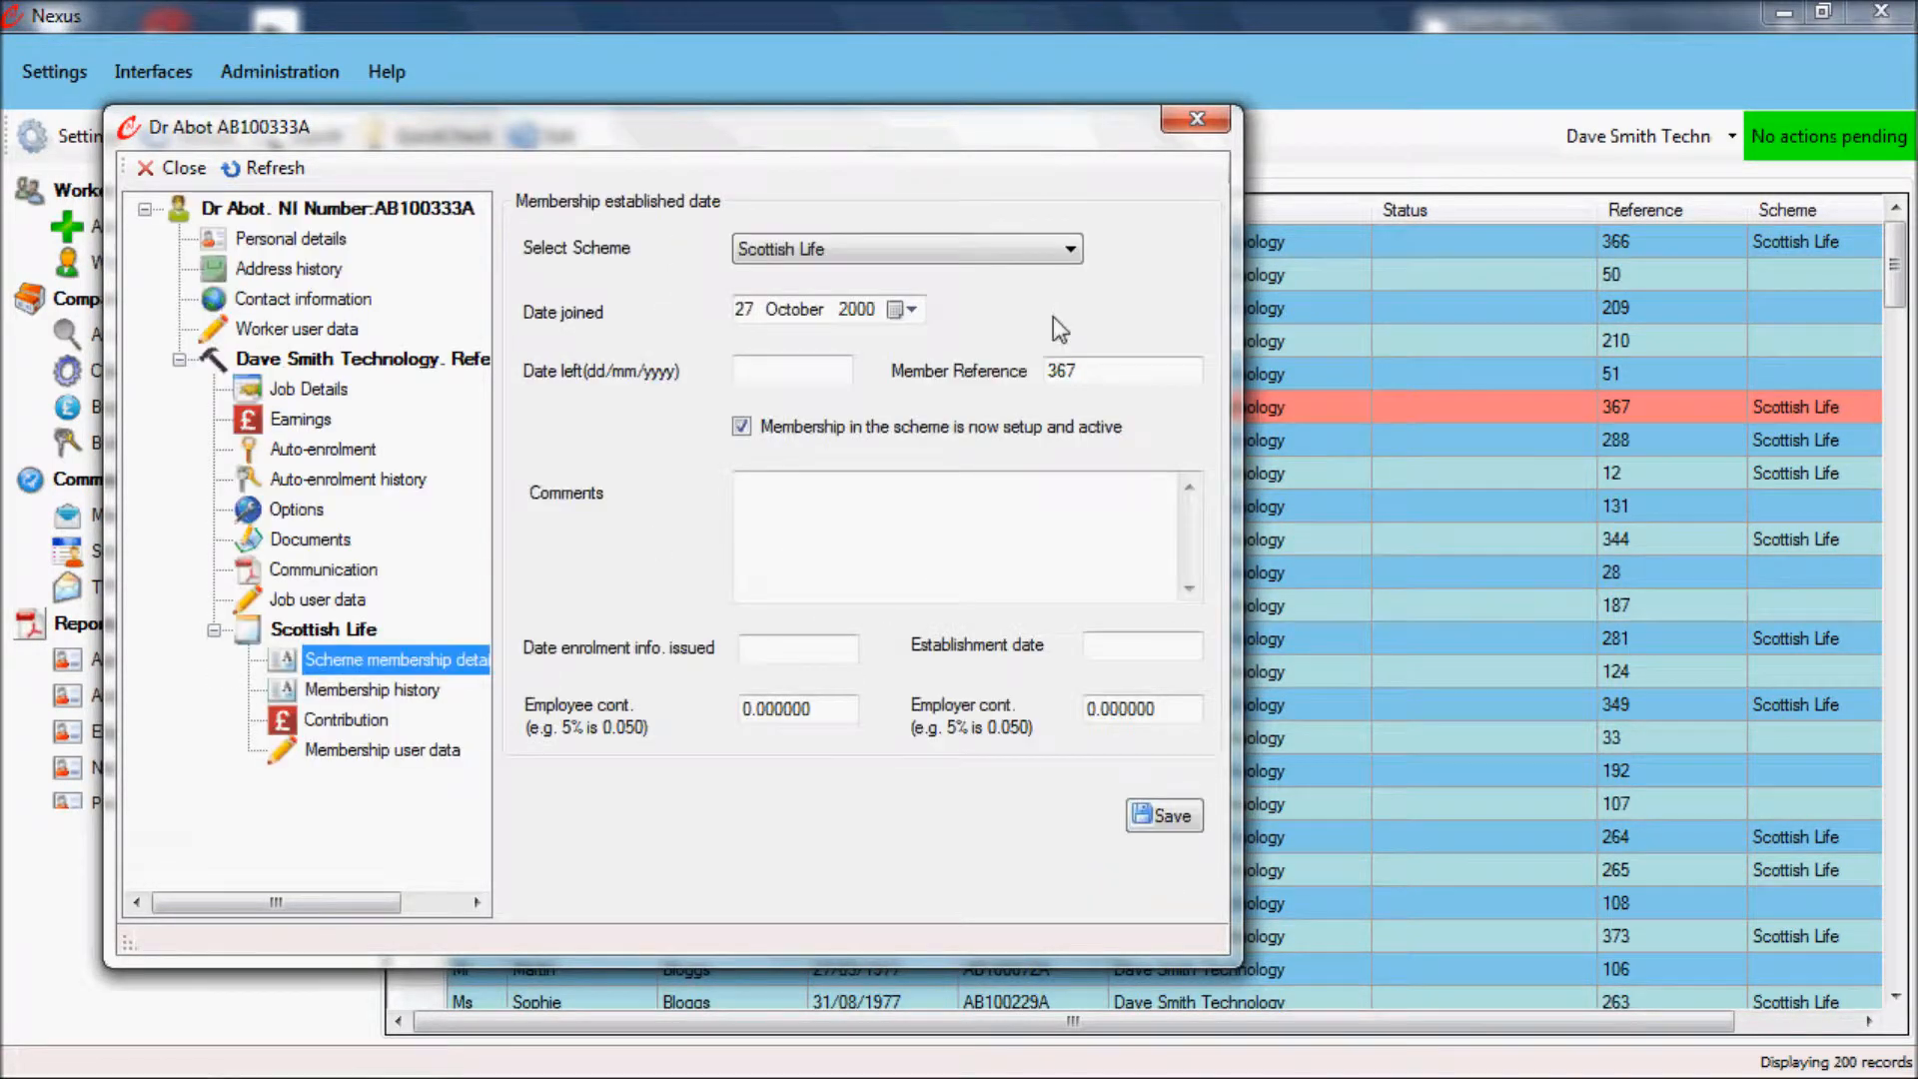
left_click(1203, 128)
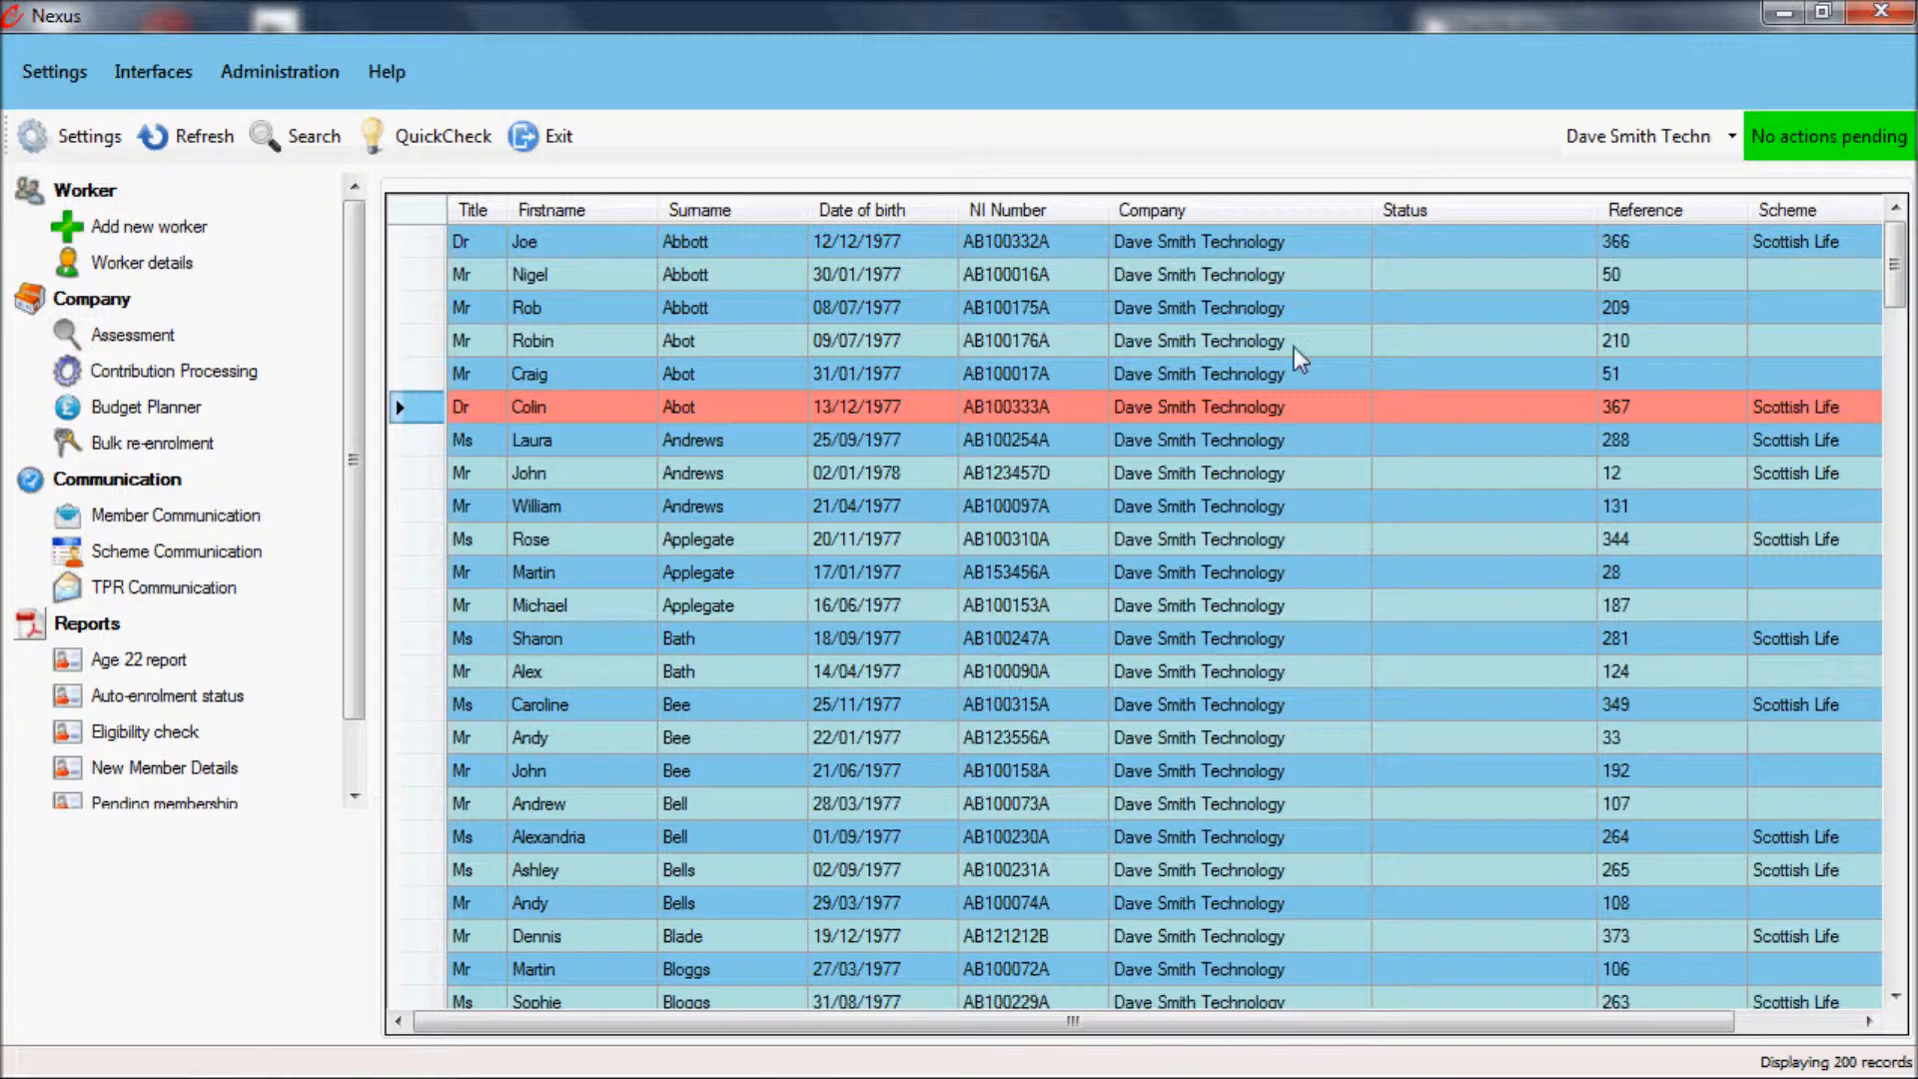
Step: In the compliance details, examine the workers listed under Existing members without enrolment information and Staging date postponement notifications 1 & 2
left_click(1809, 136)
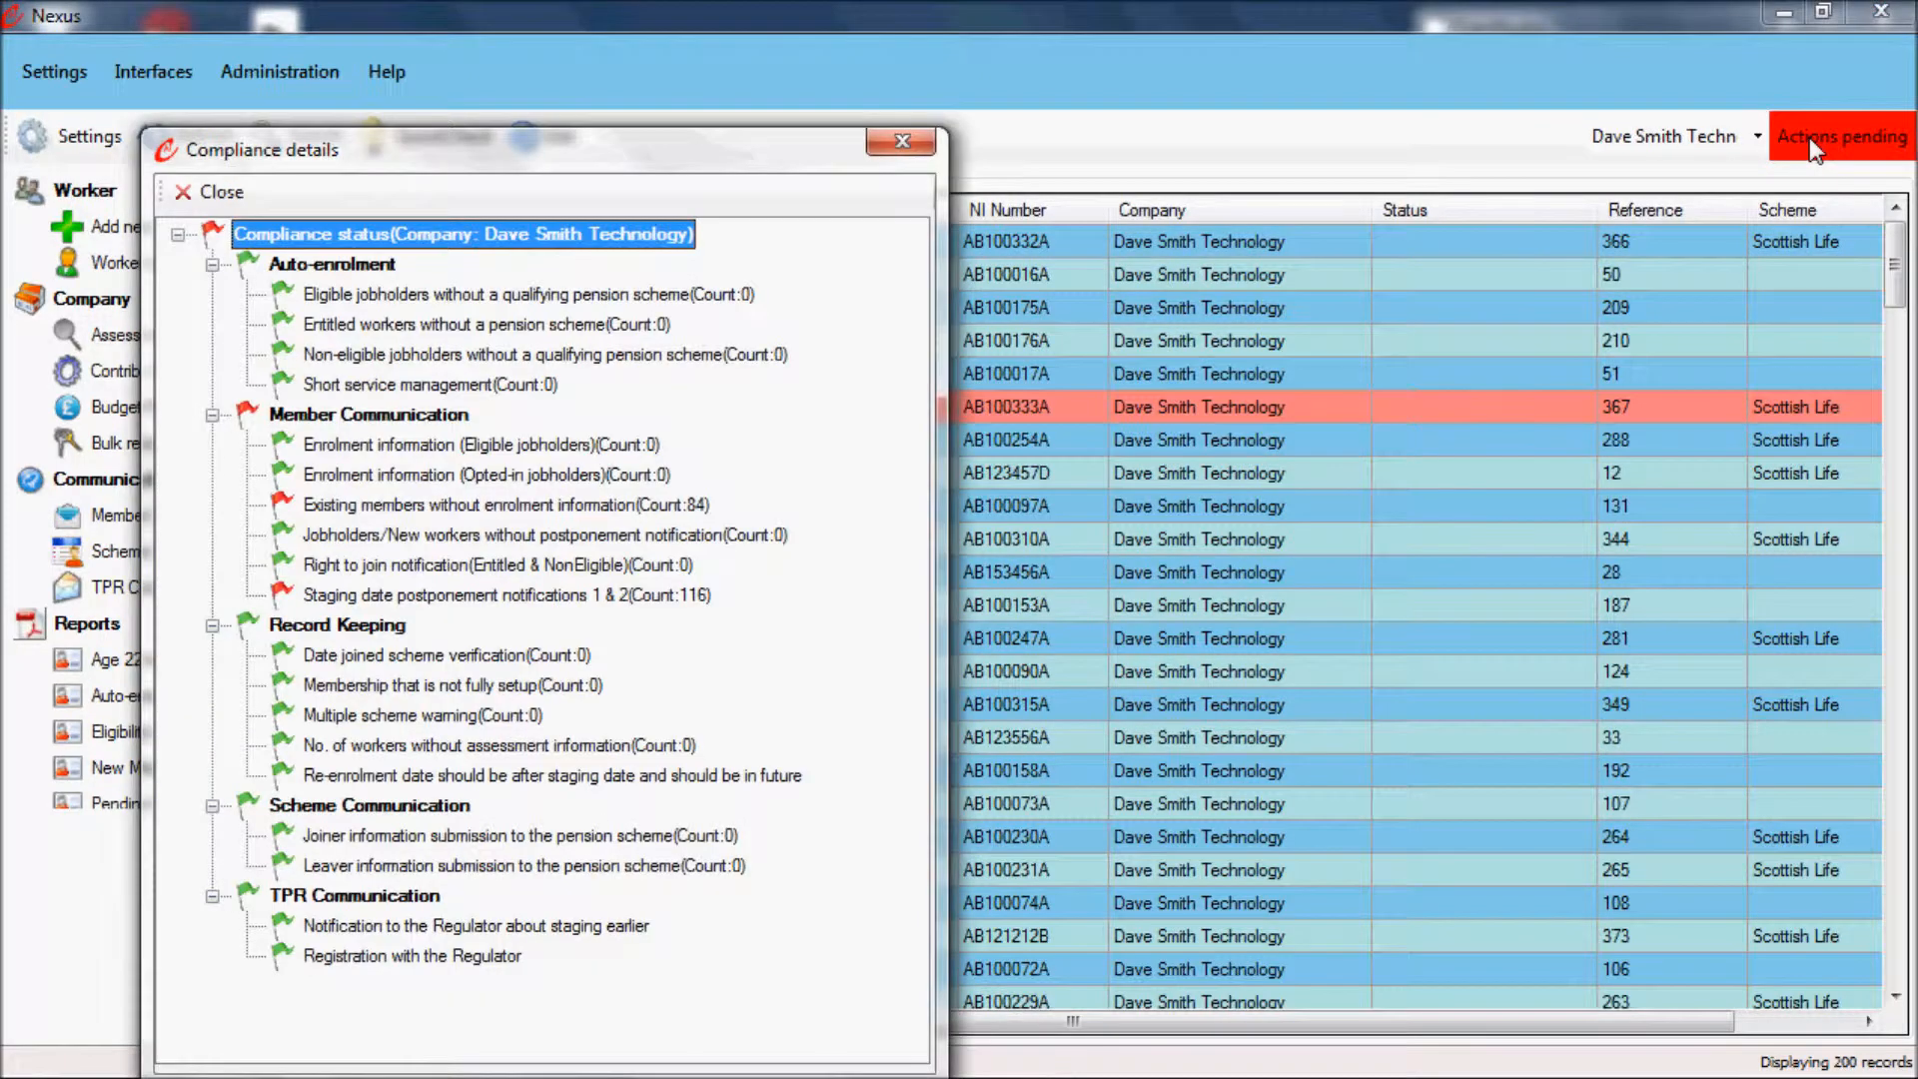
left_click(903, 146)
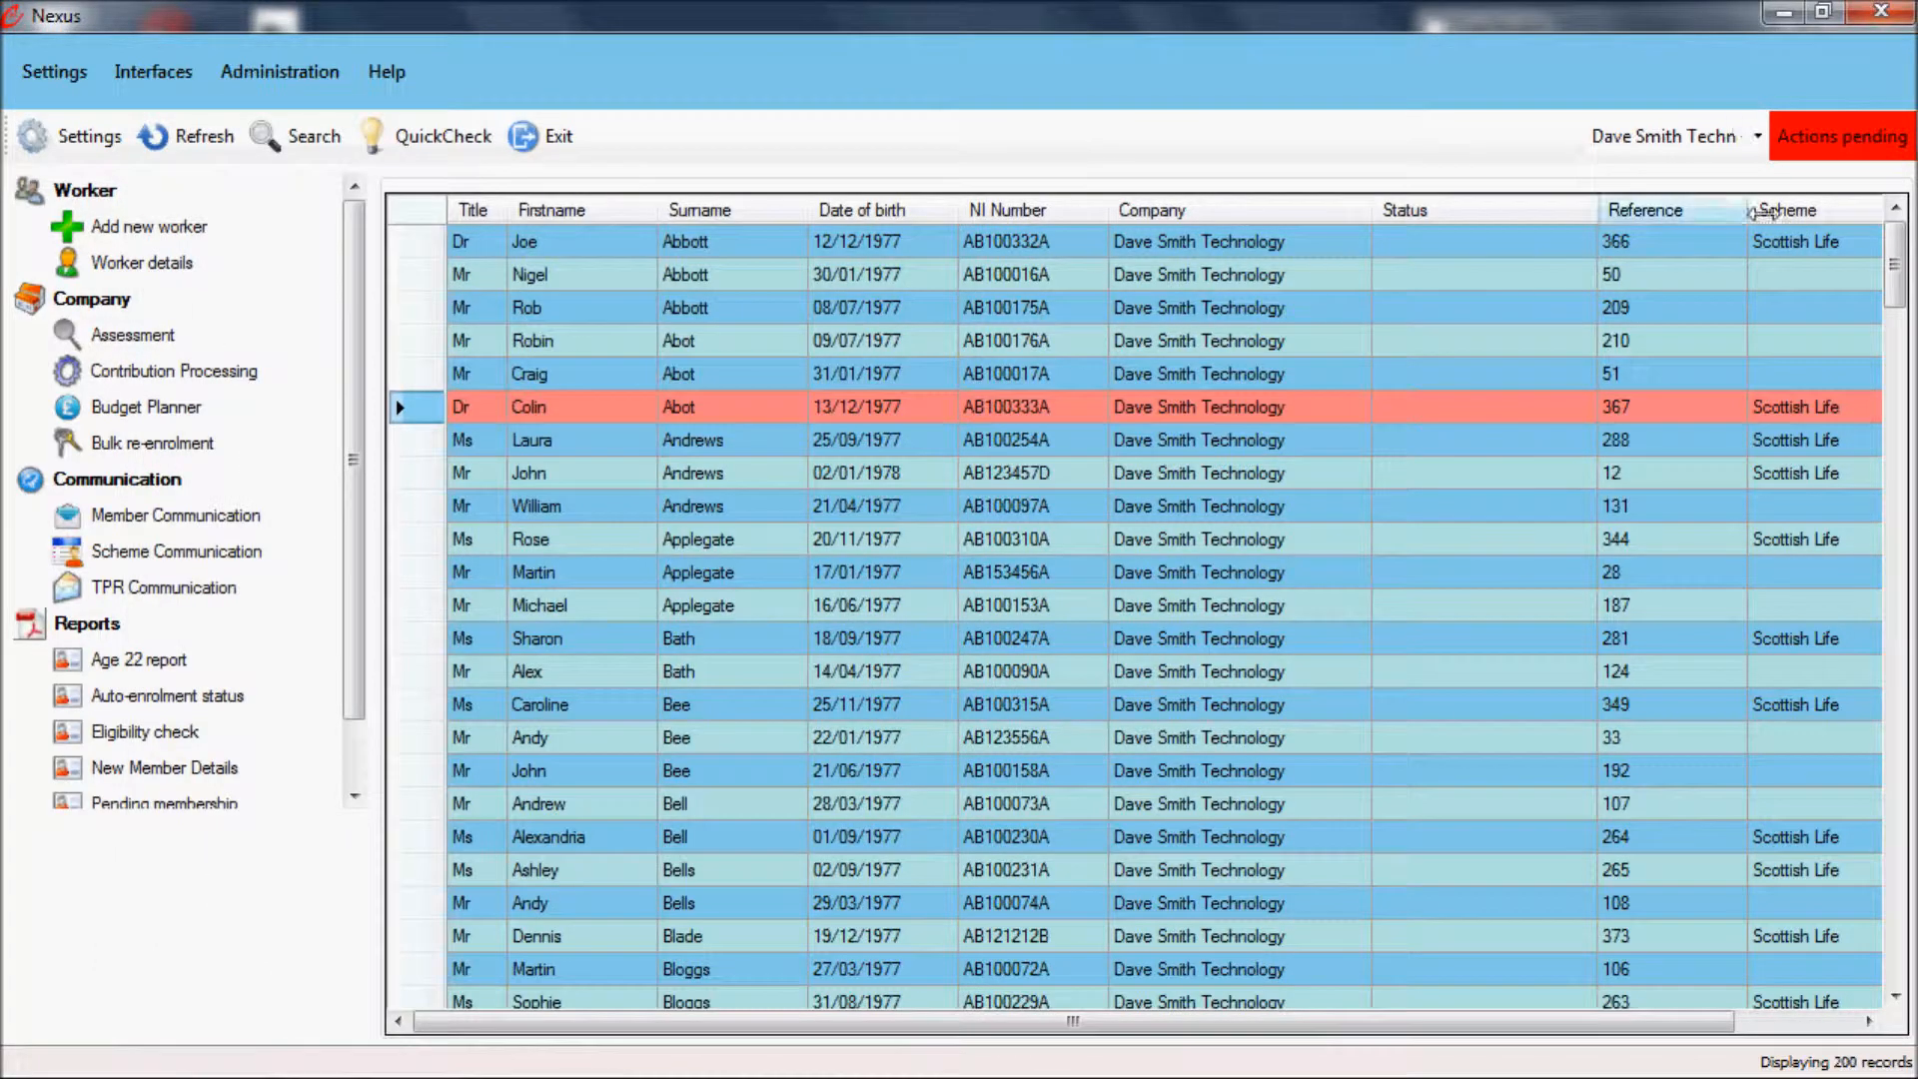
left_click(1837, 138)
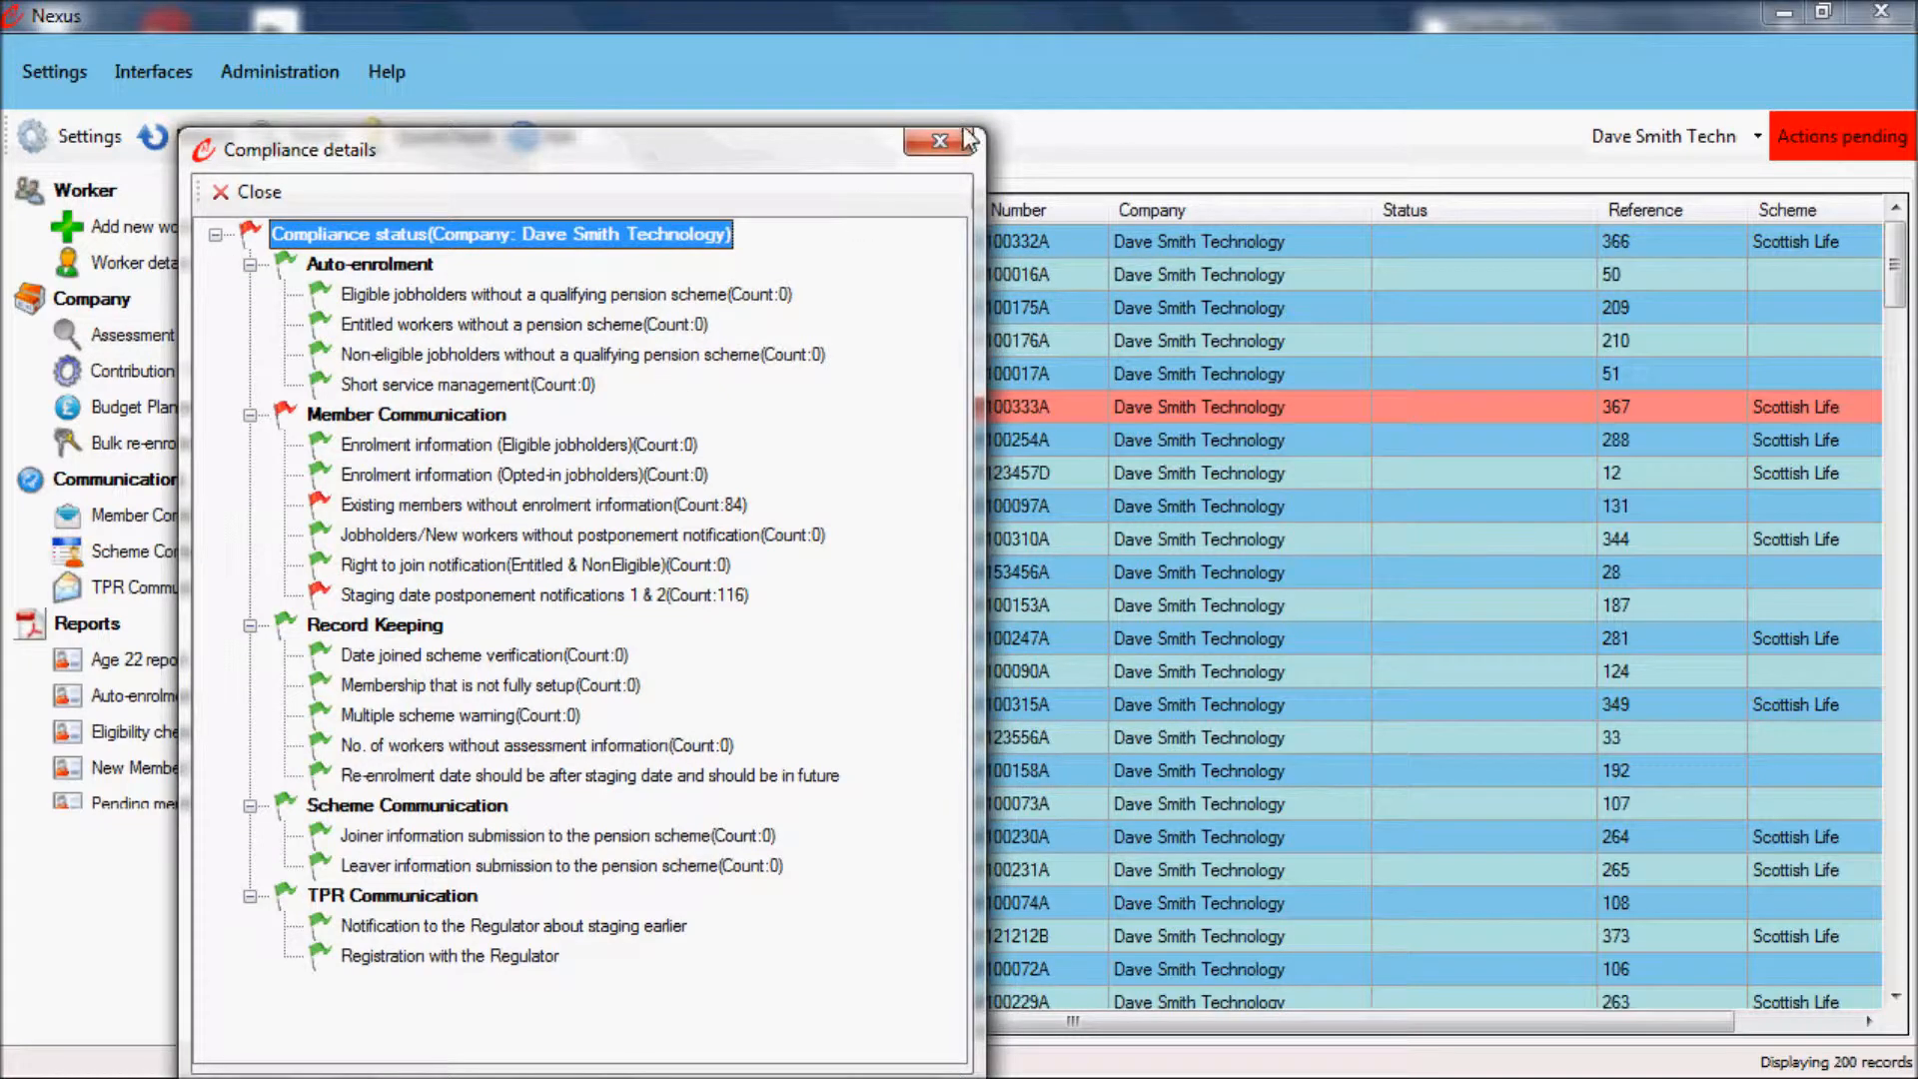
left_click(461, 504)
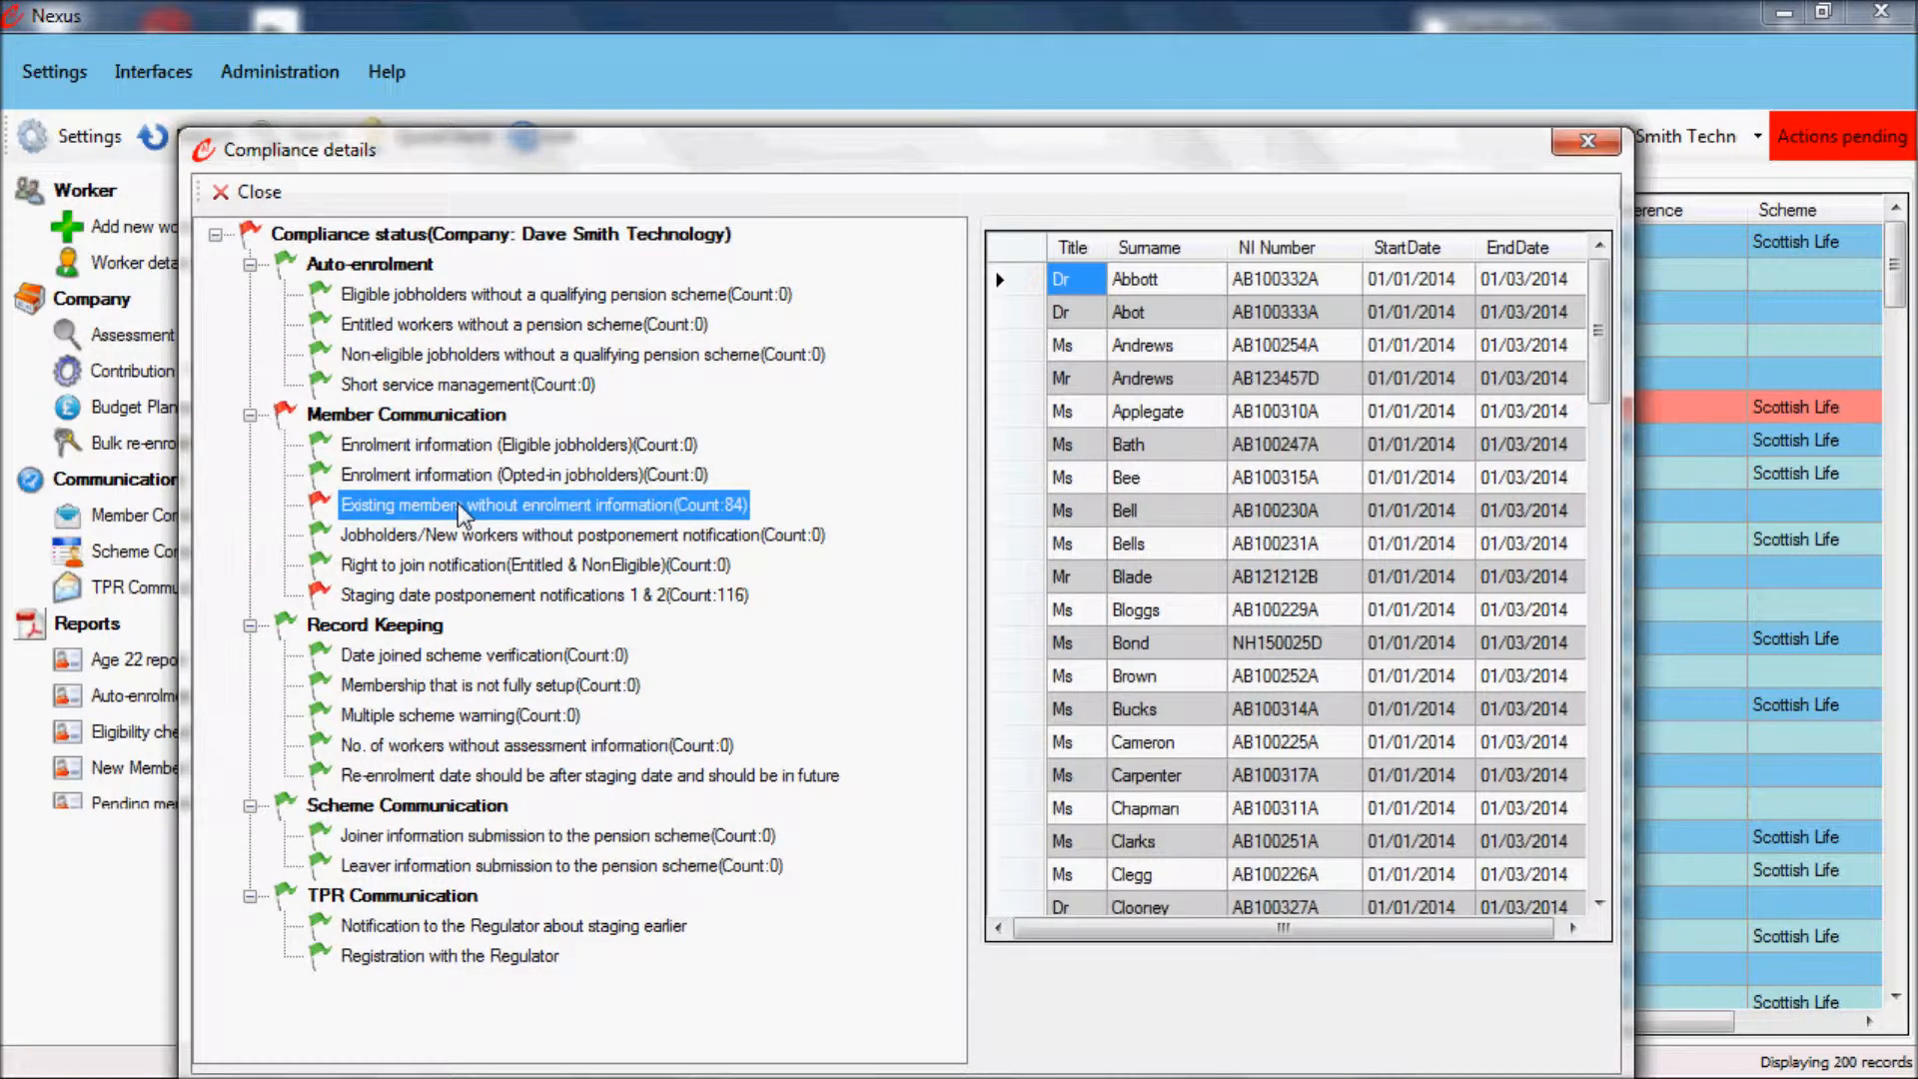
left_click(466, 595)
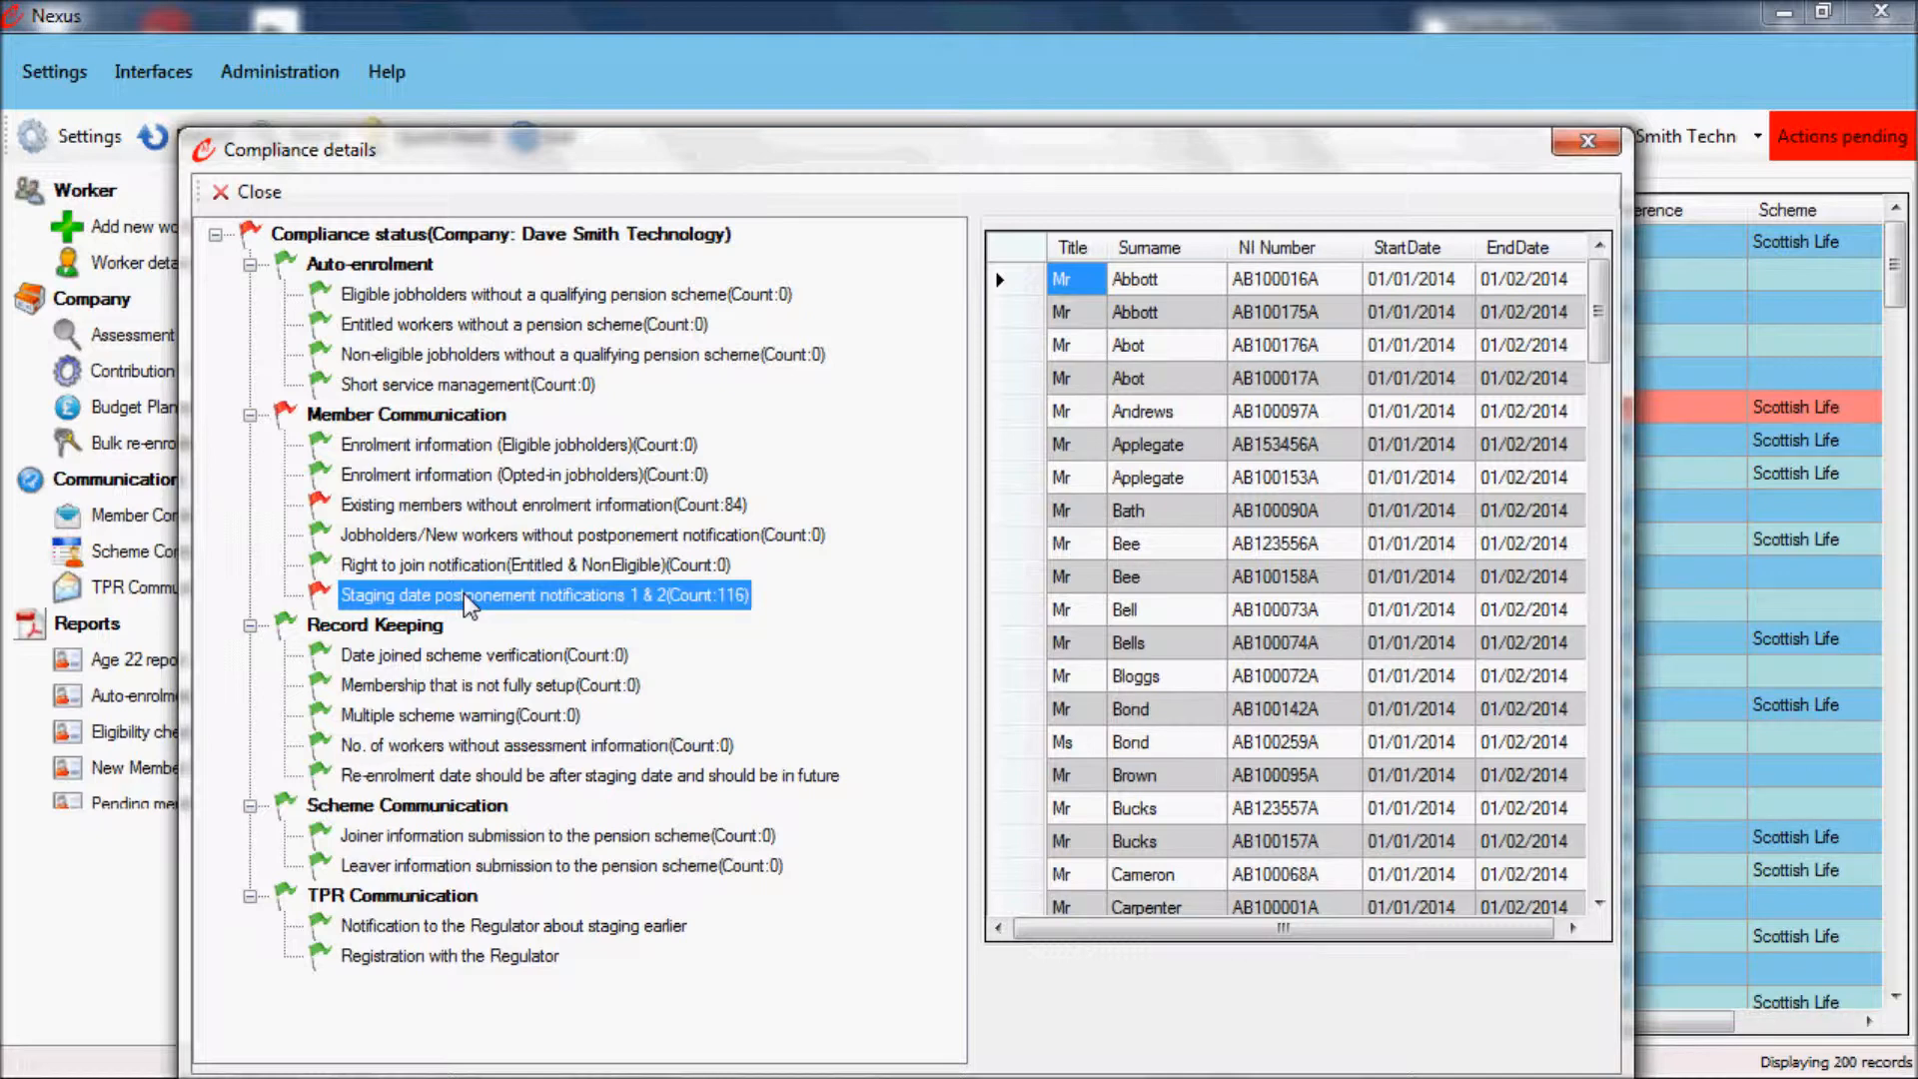
left_click(521, 508)
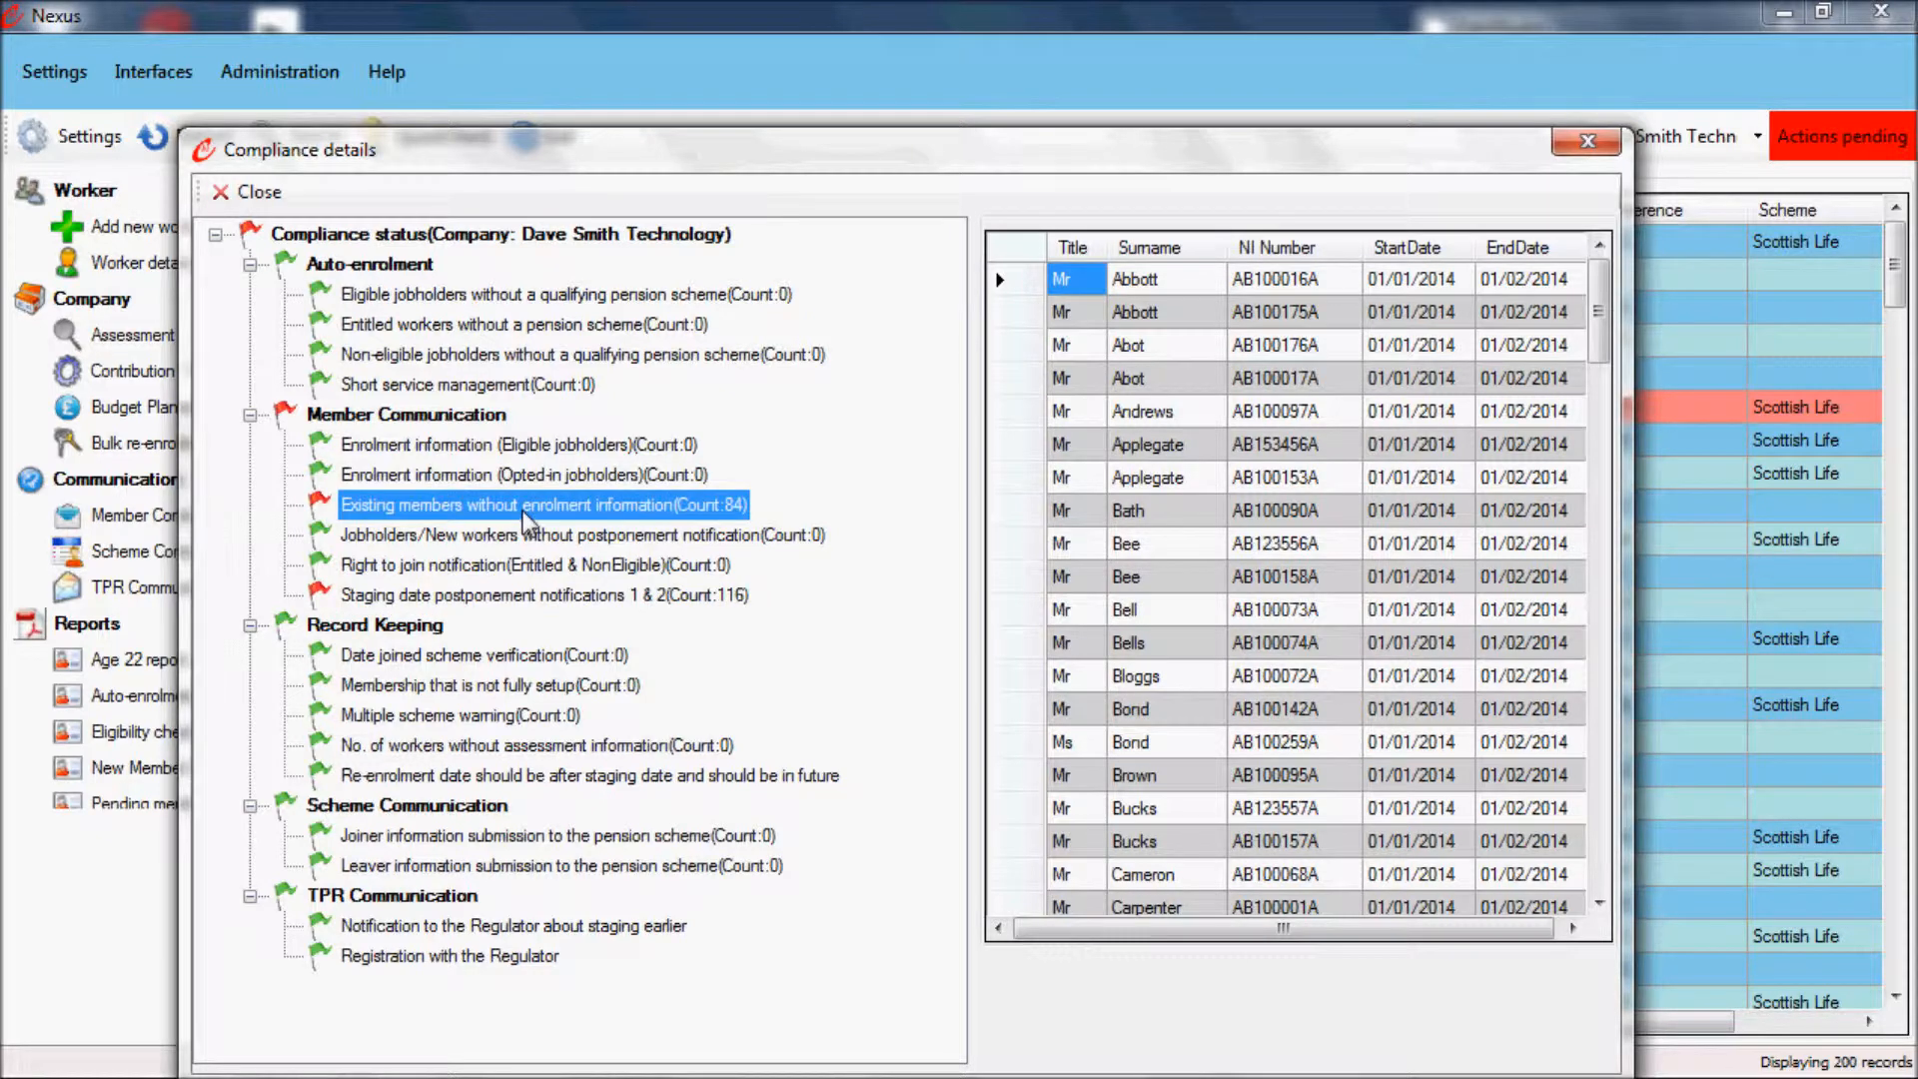
left_click(469, 603)
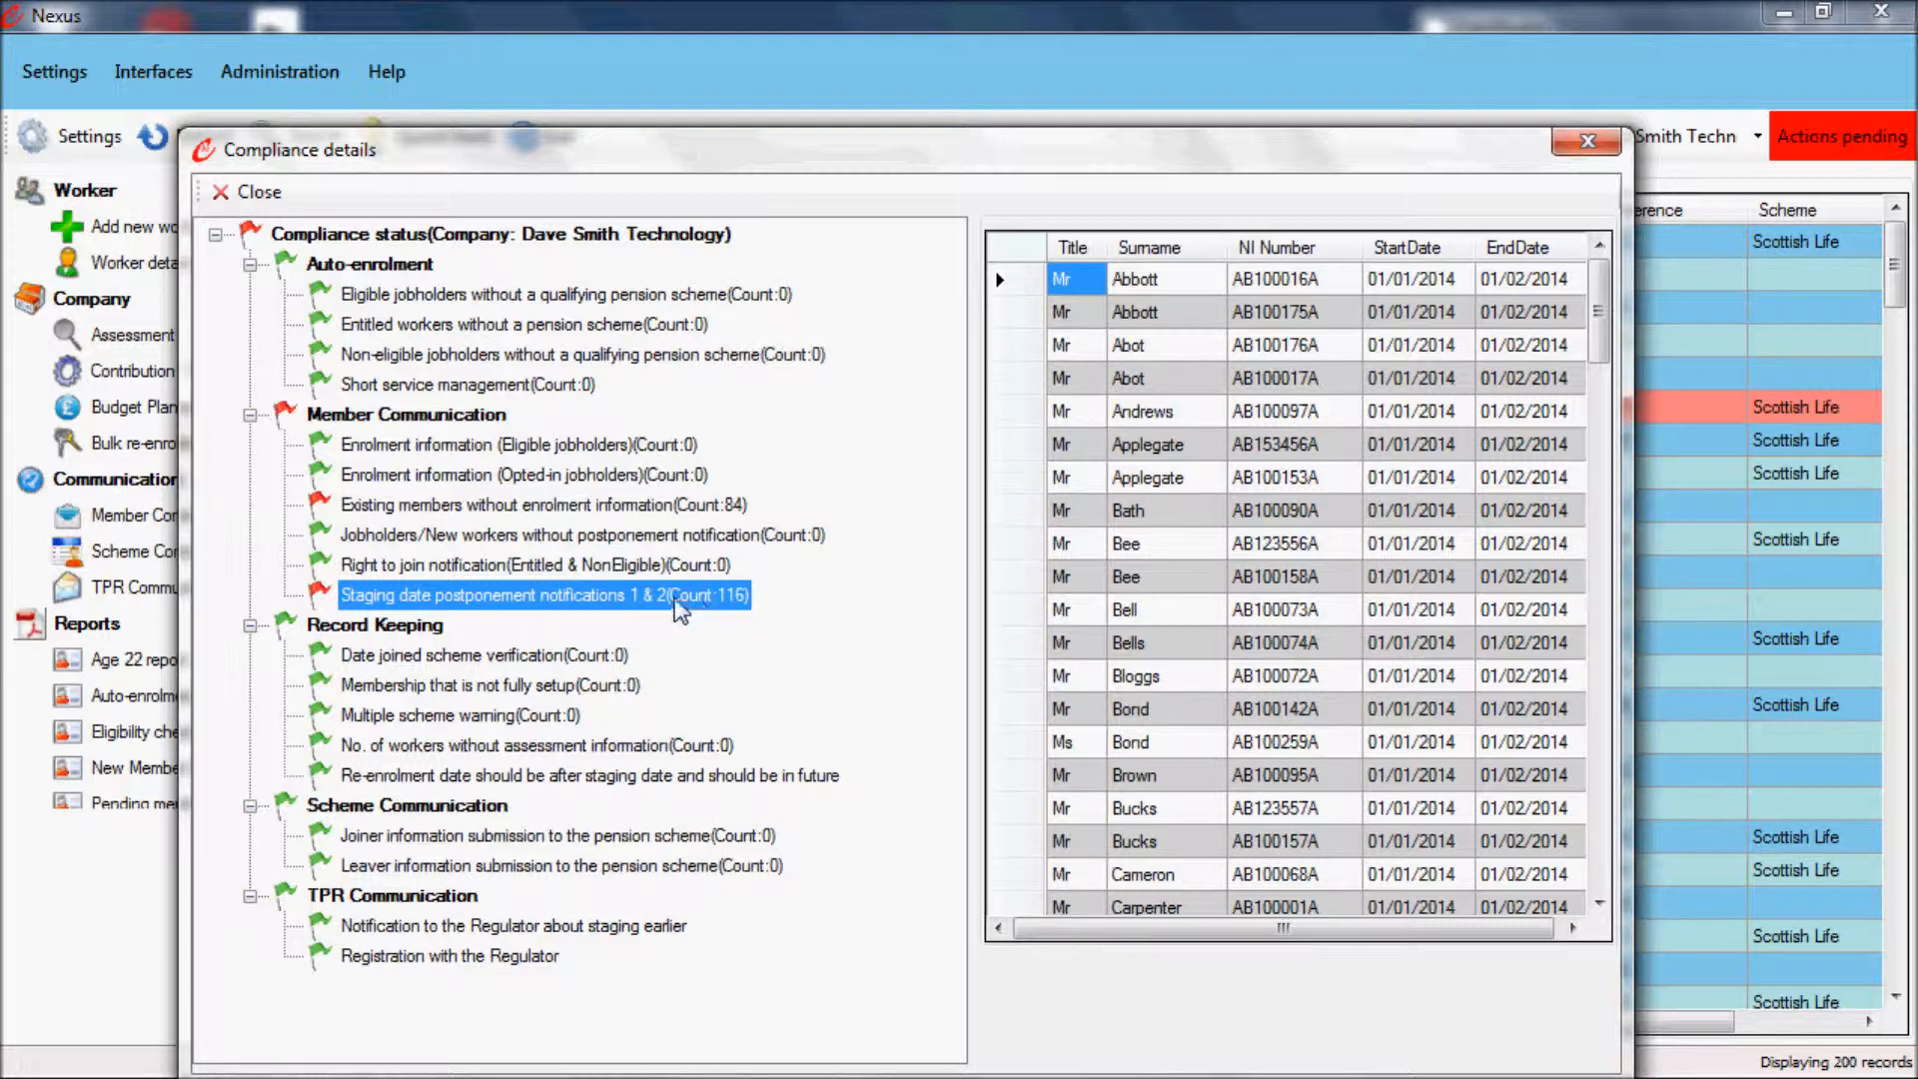
left_click(460, 508)
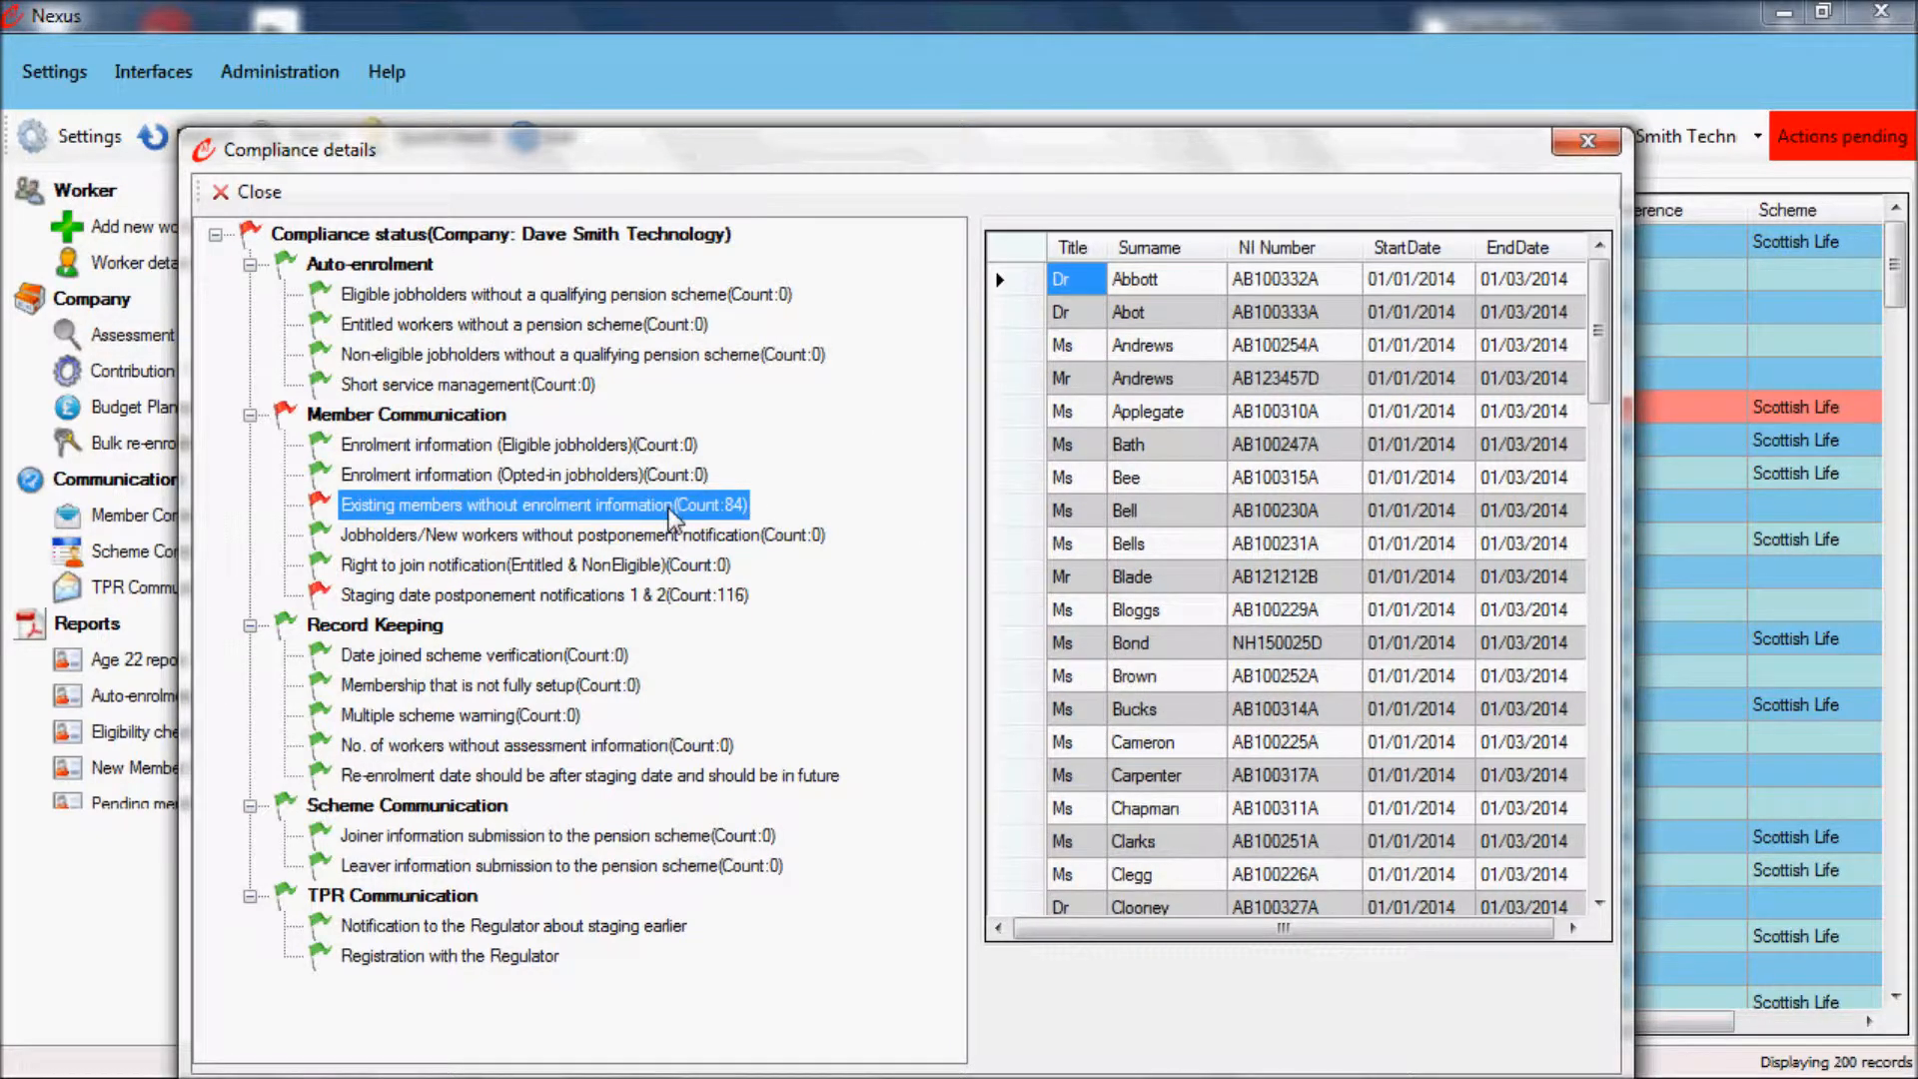
left_click(1600, 150)
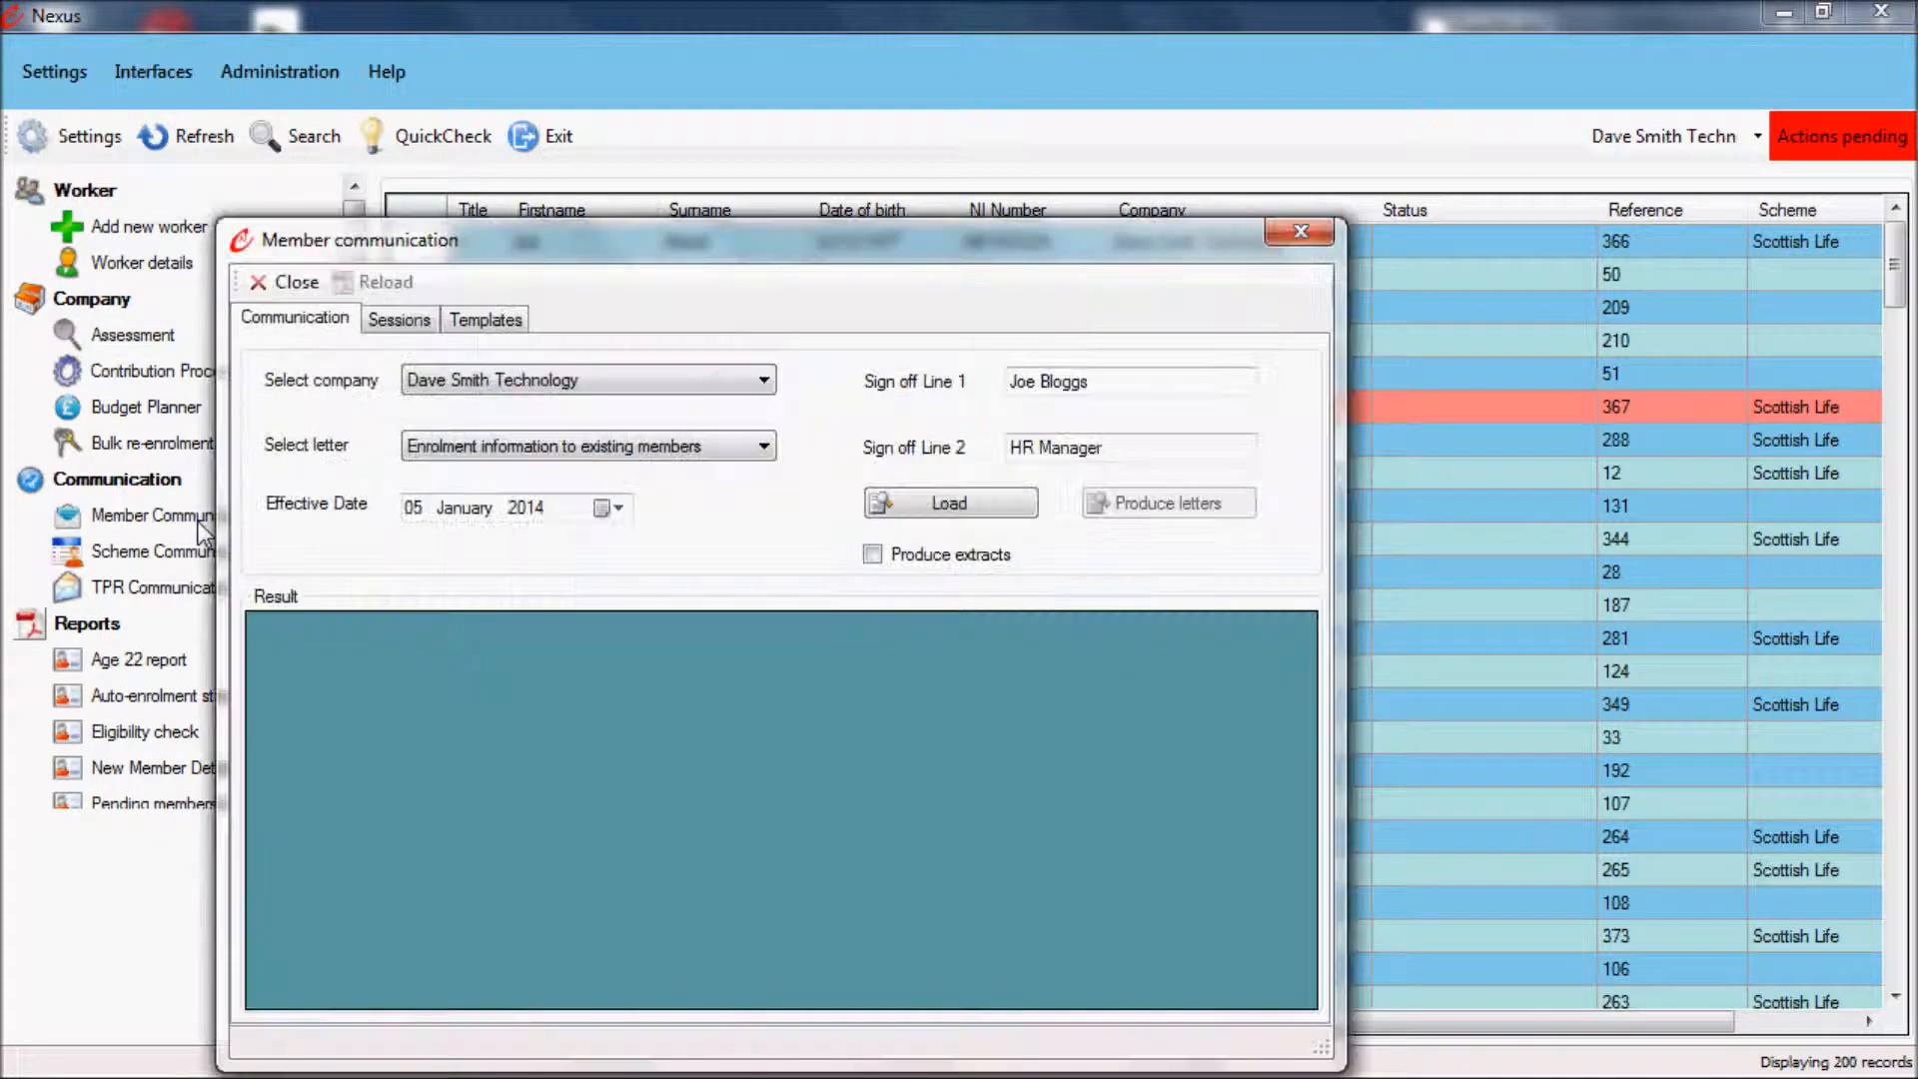
Step: In Member communication, load the jobholders due the Enrolment information (Eligible jobholders) letter for Dave Smith Technology
left_click_drag(575, 248, 626, 213)
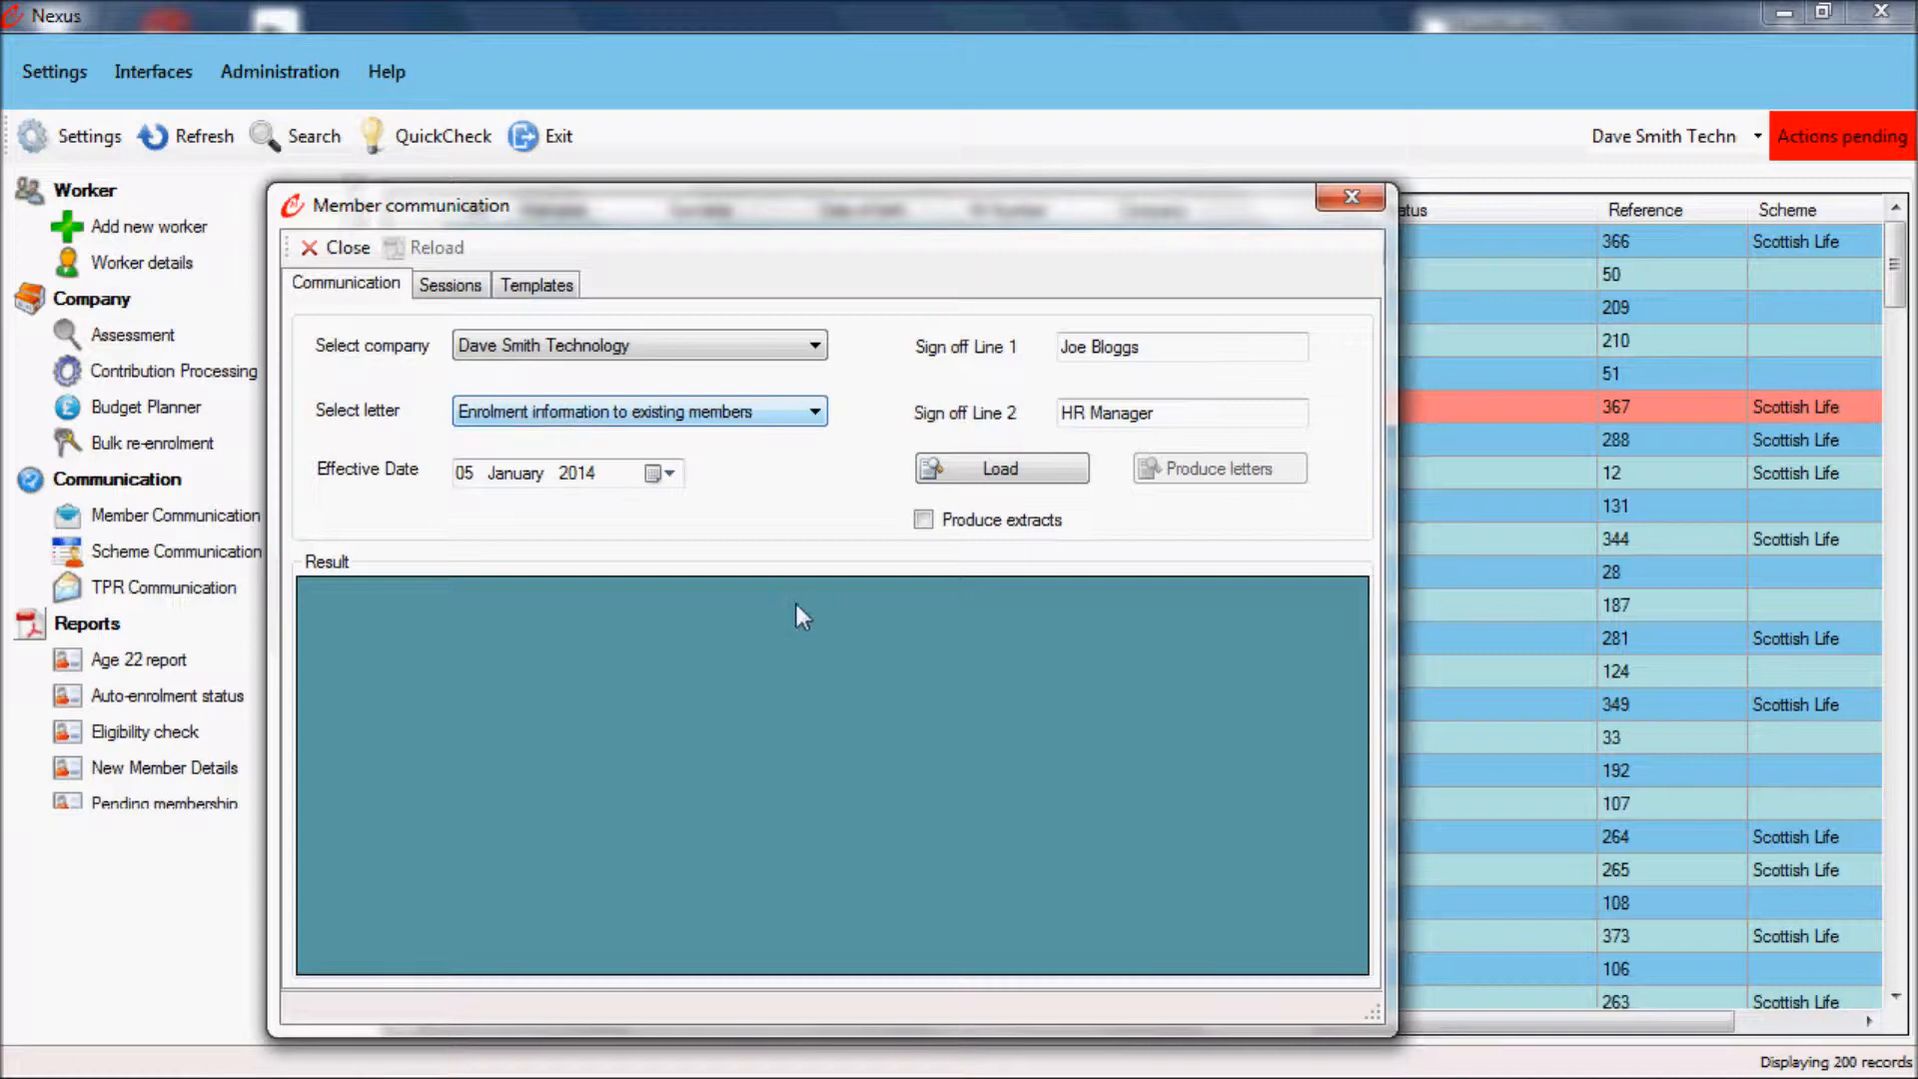
left_click(613, 348)
left_click(614, 348)
left_click(610, 412)
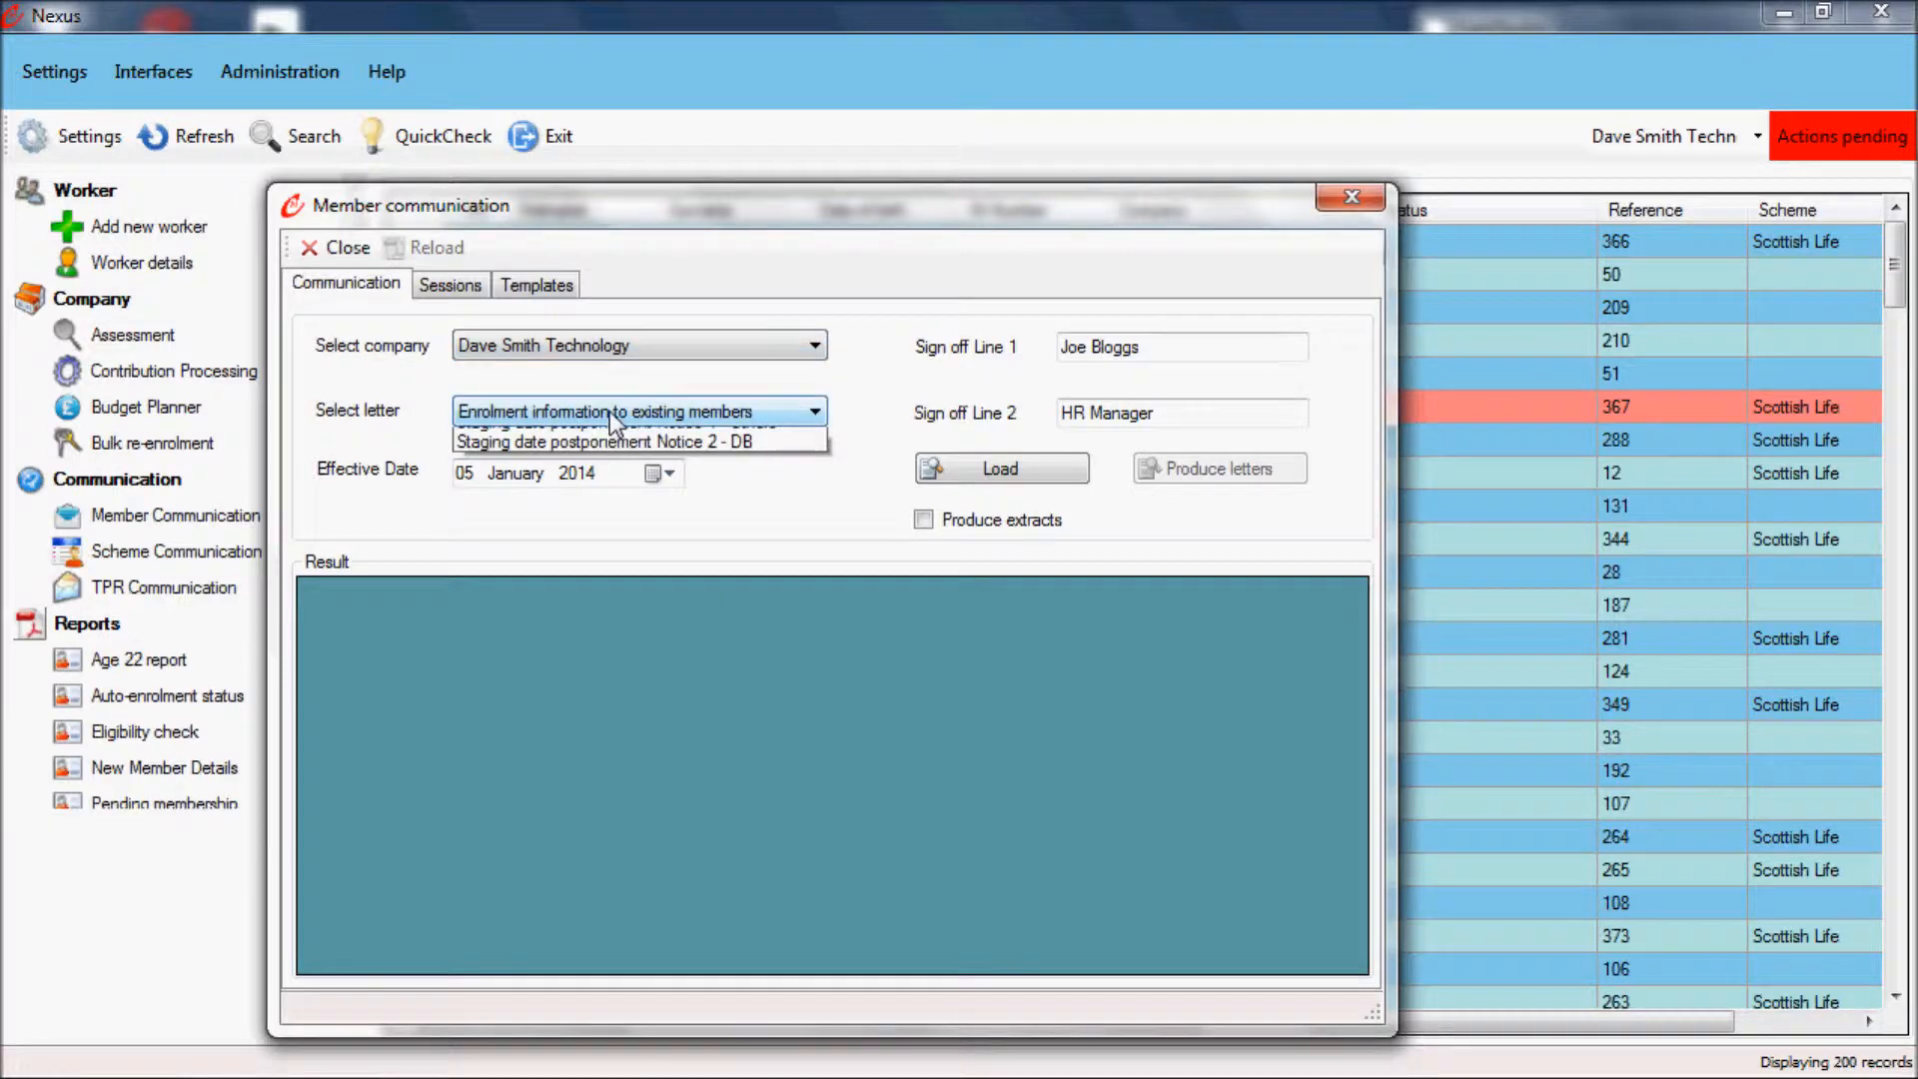
left_click(610, 411)
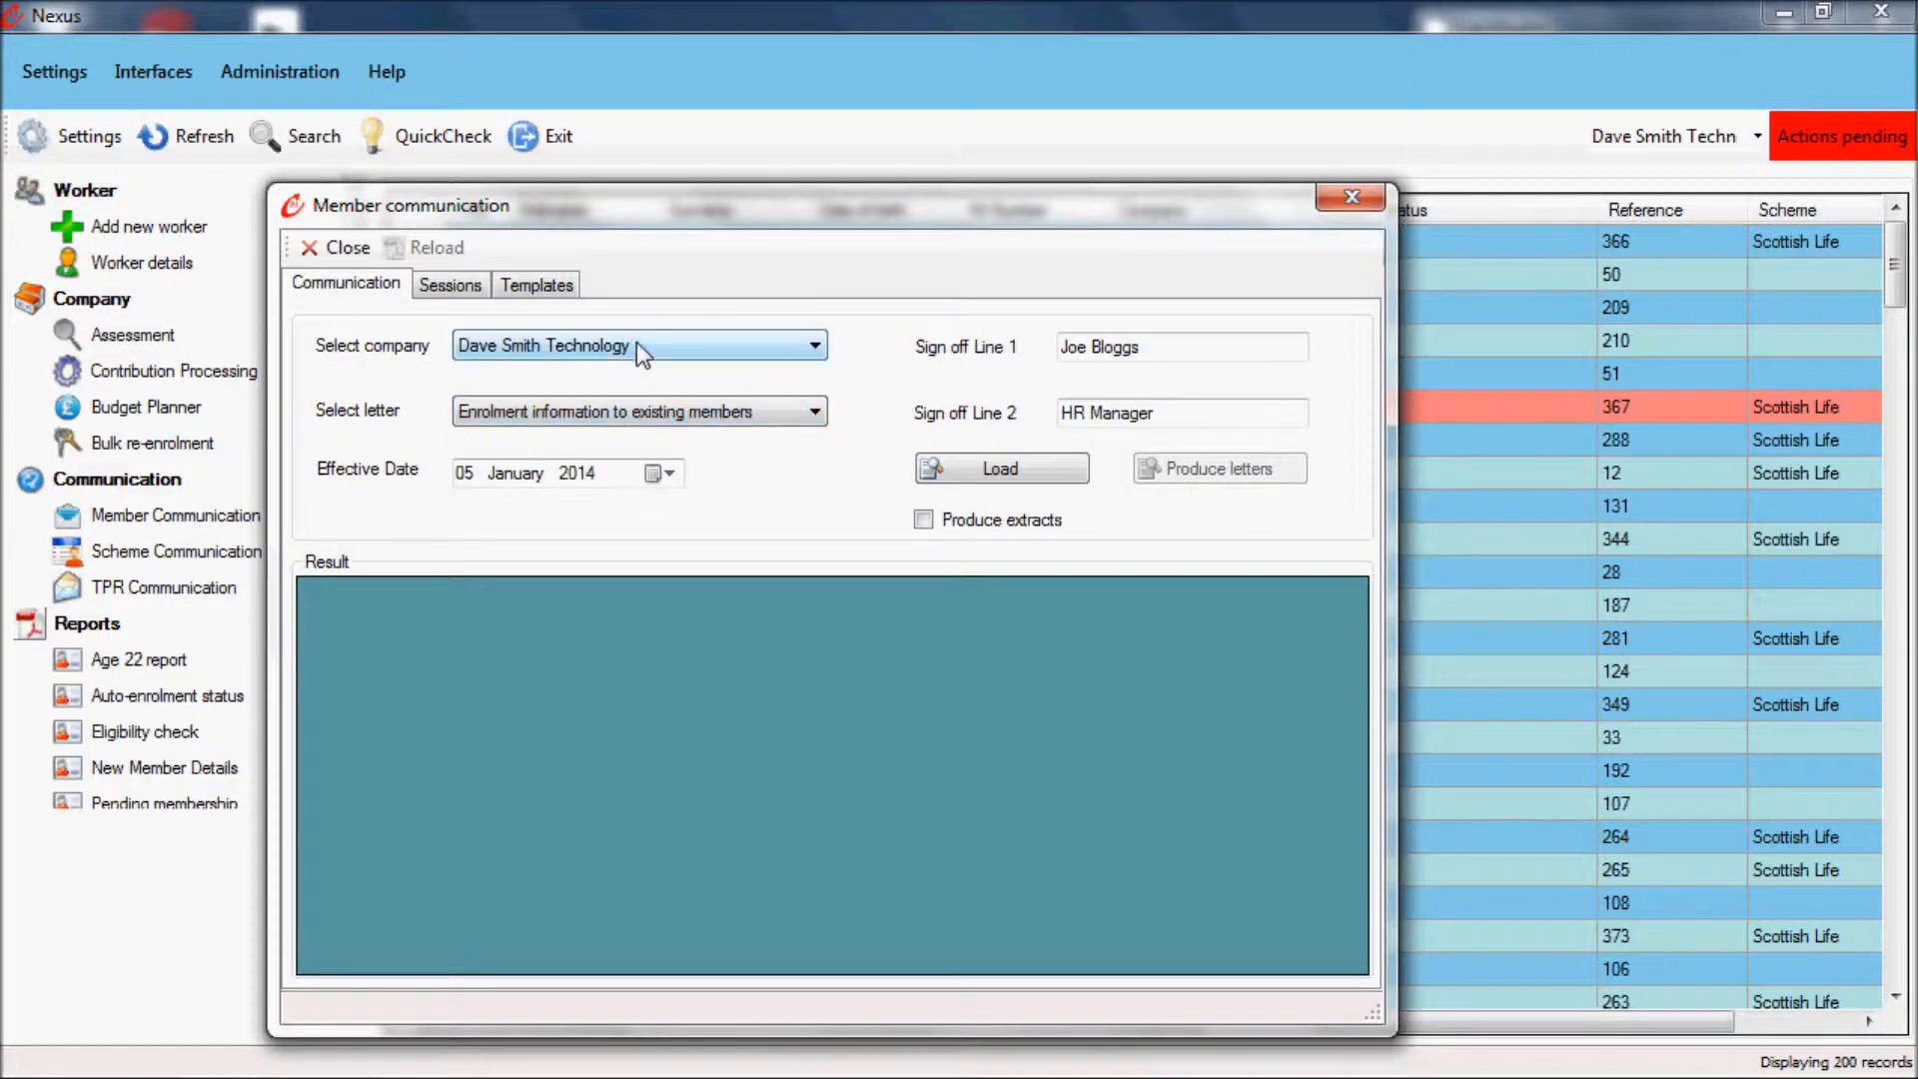
left_click(619, 414)
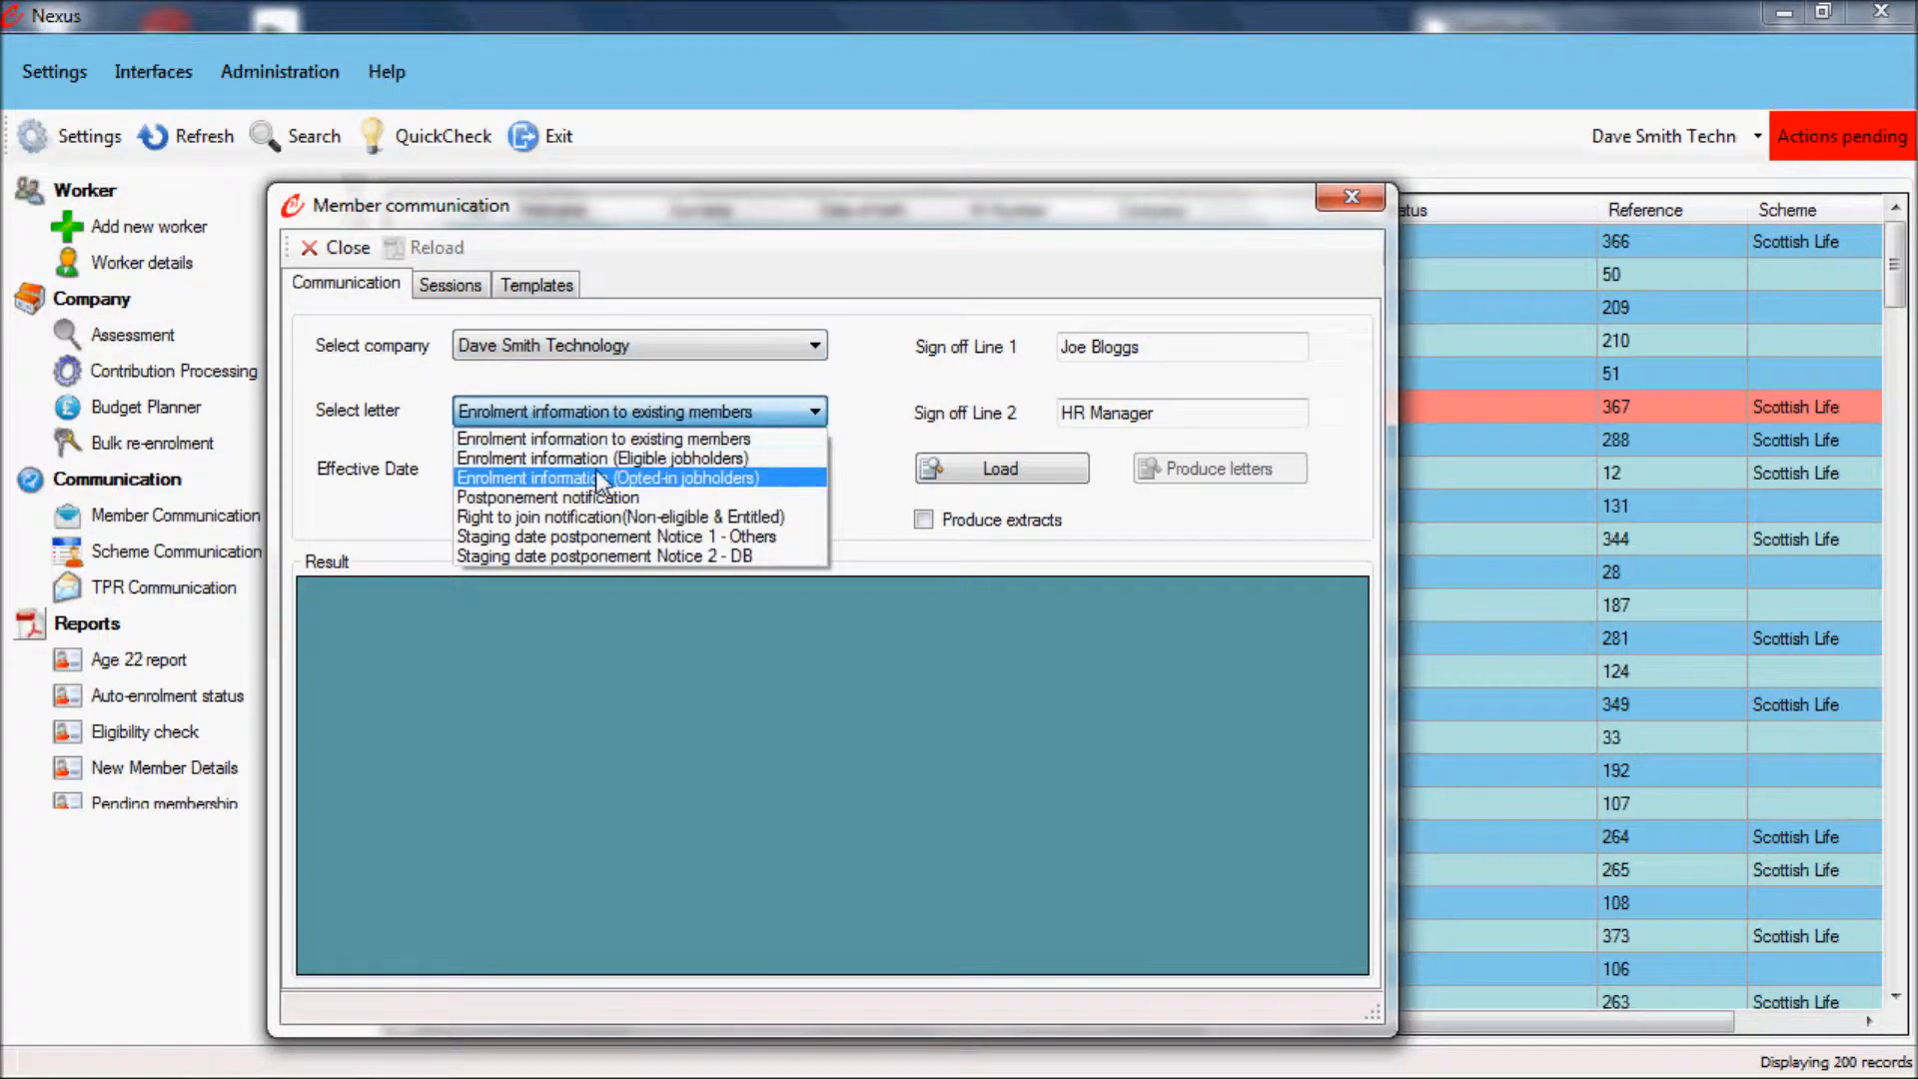
left_click(581, 497)
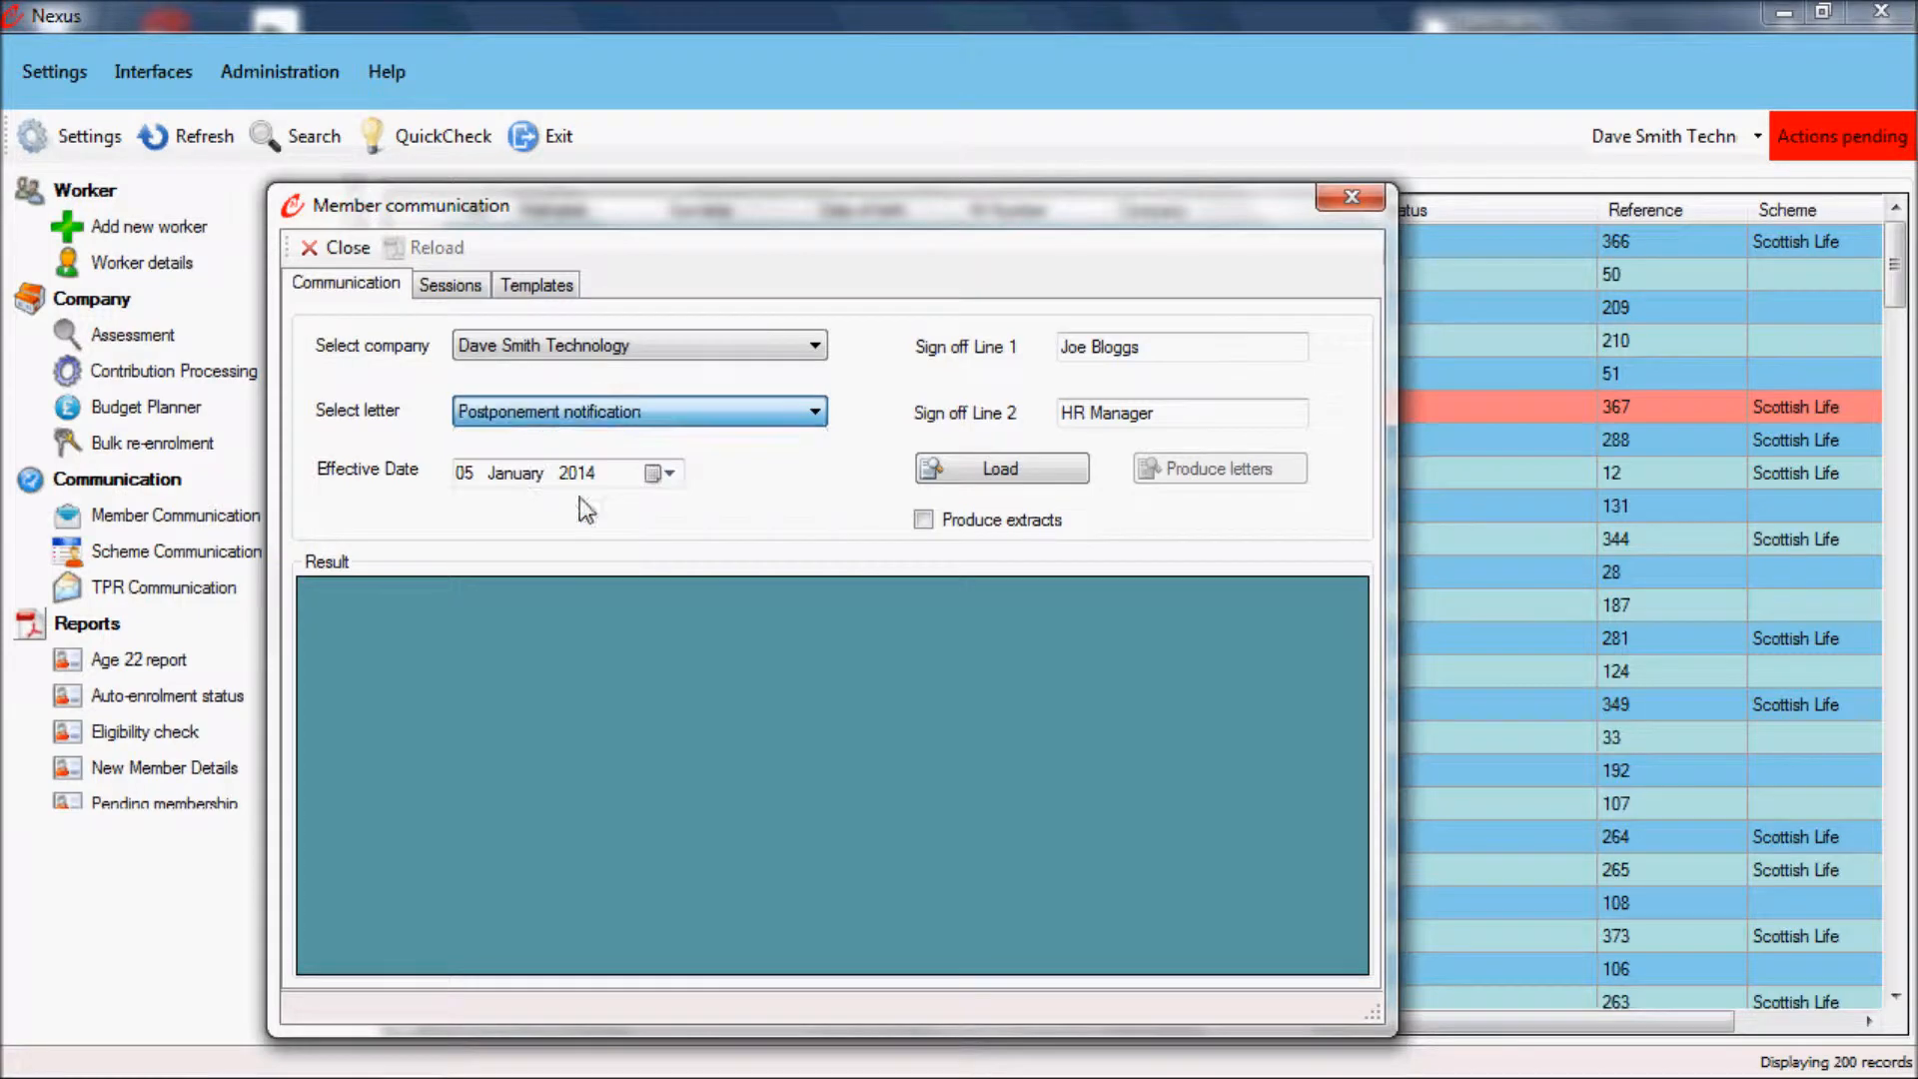
left_click(764, 414)
left_click(661, 458)
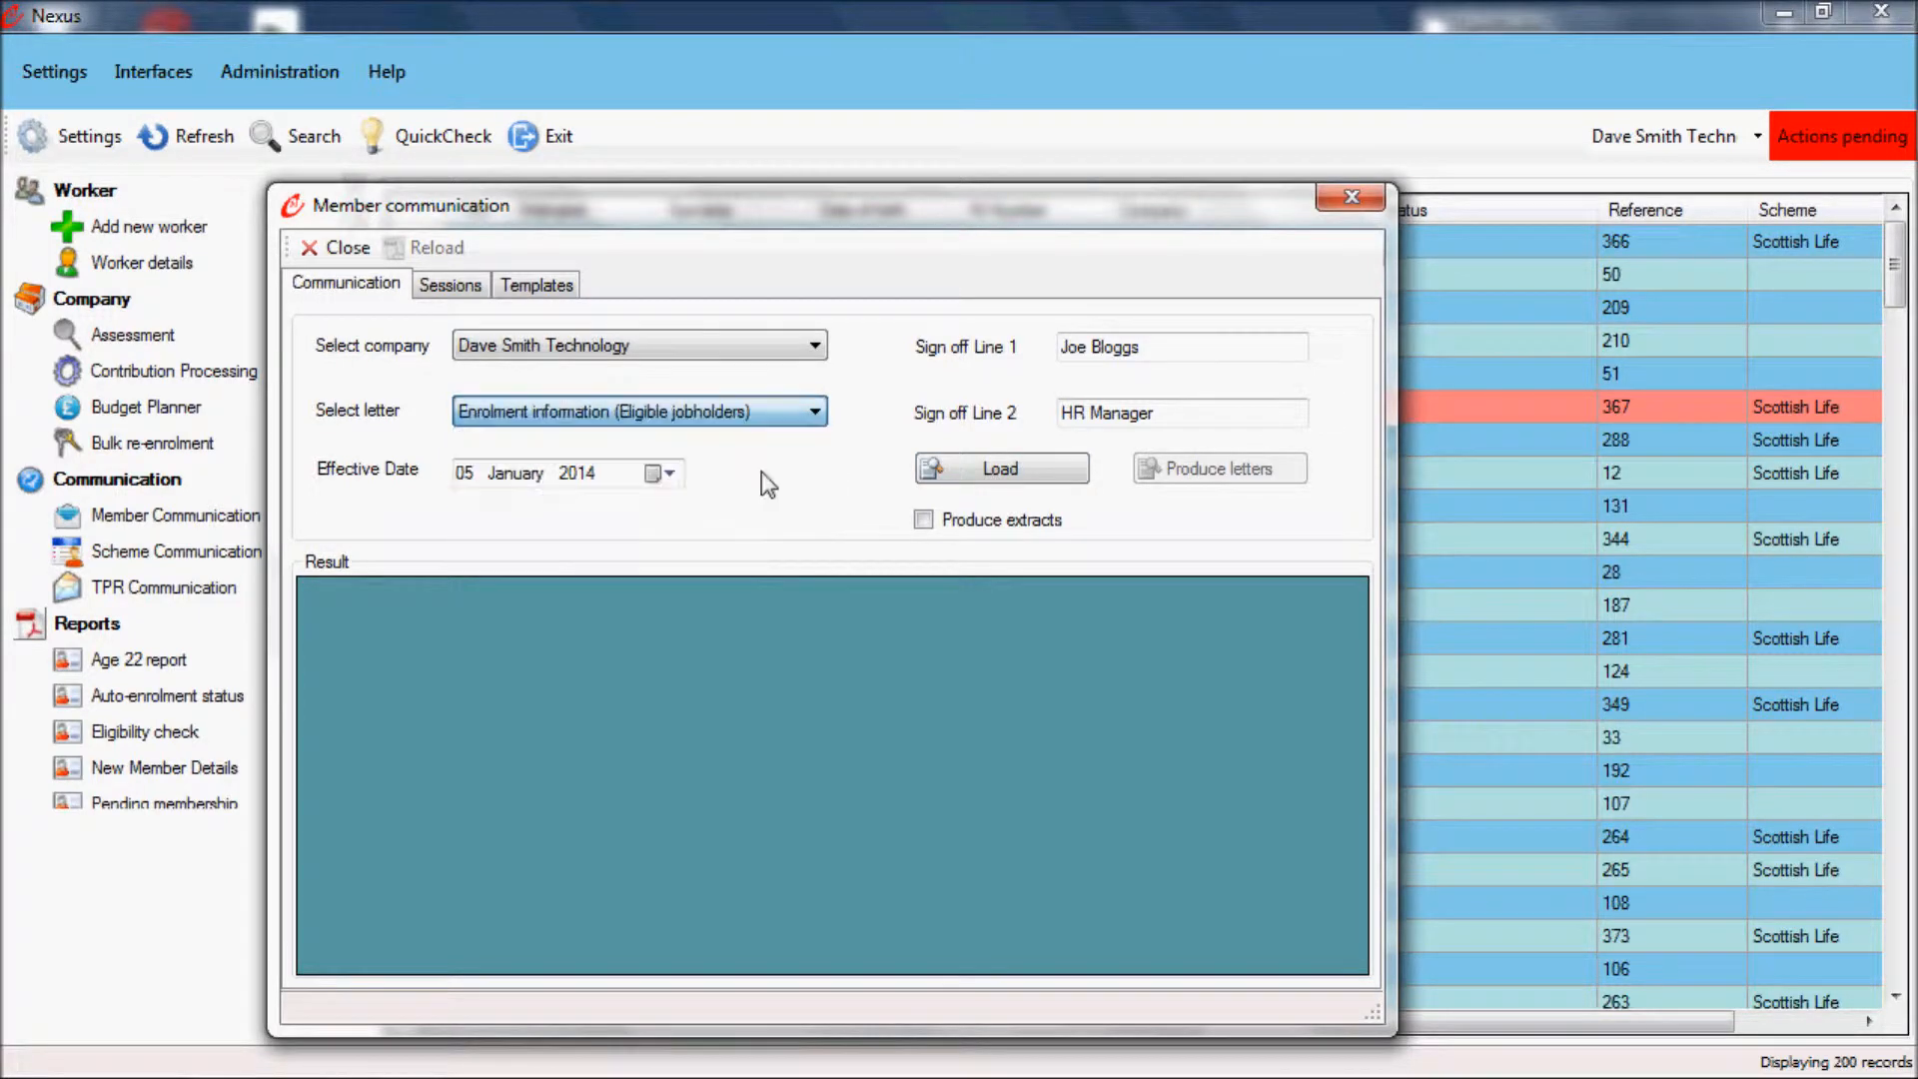
left_click(967, 467)
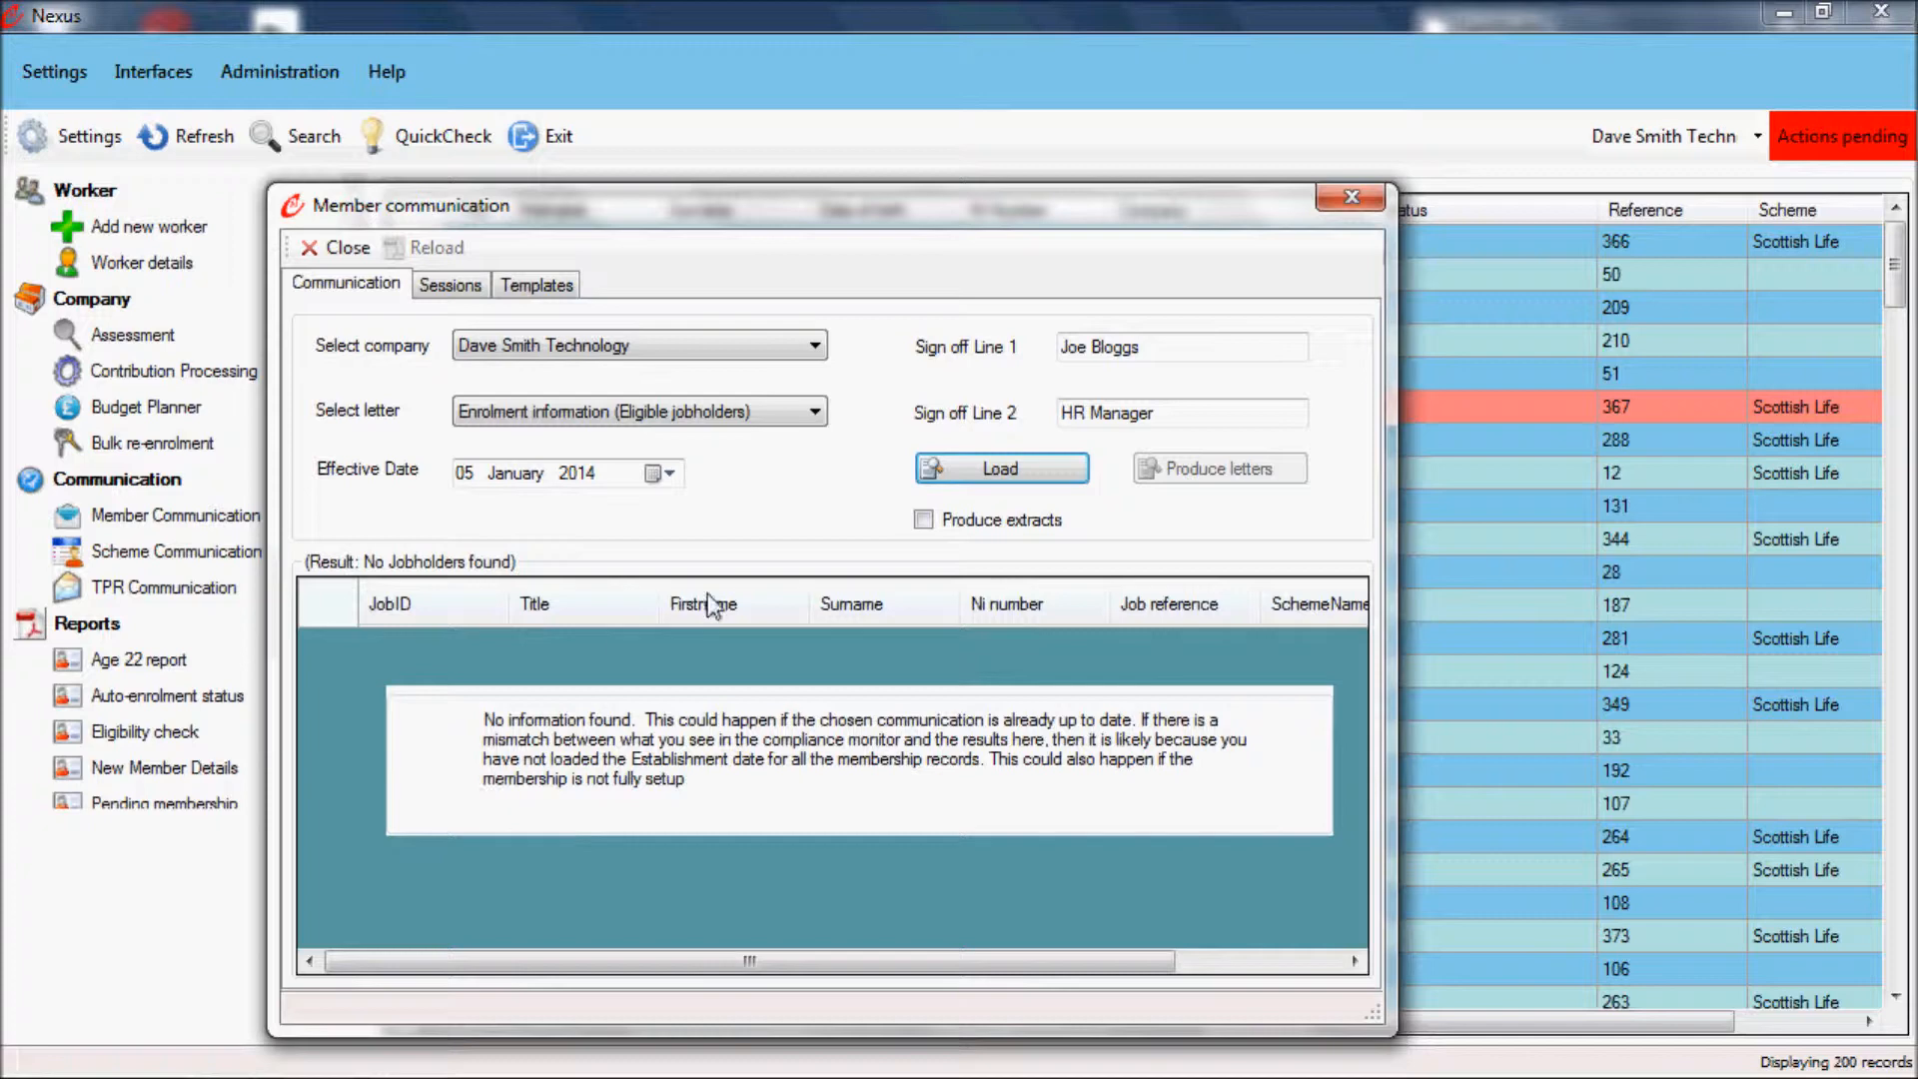
Step: Load the jobholders for the Staging date postponement Notice 1 - Others letter, produce the letters and open the downloaded PDF
left_click(779, 420)
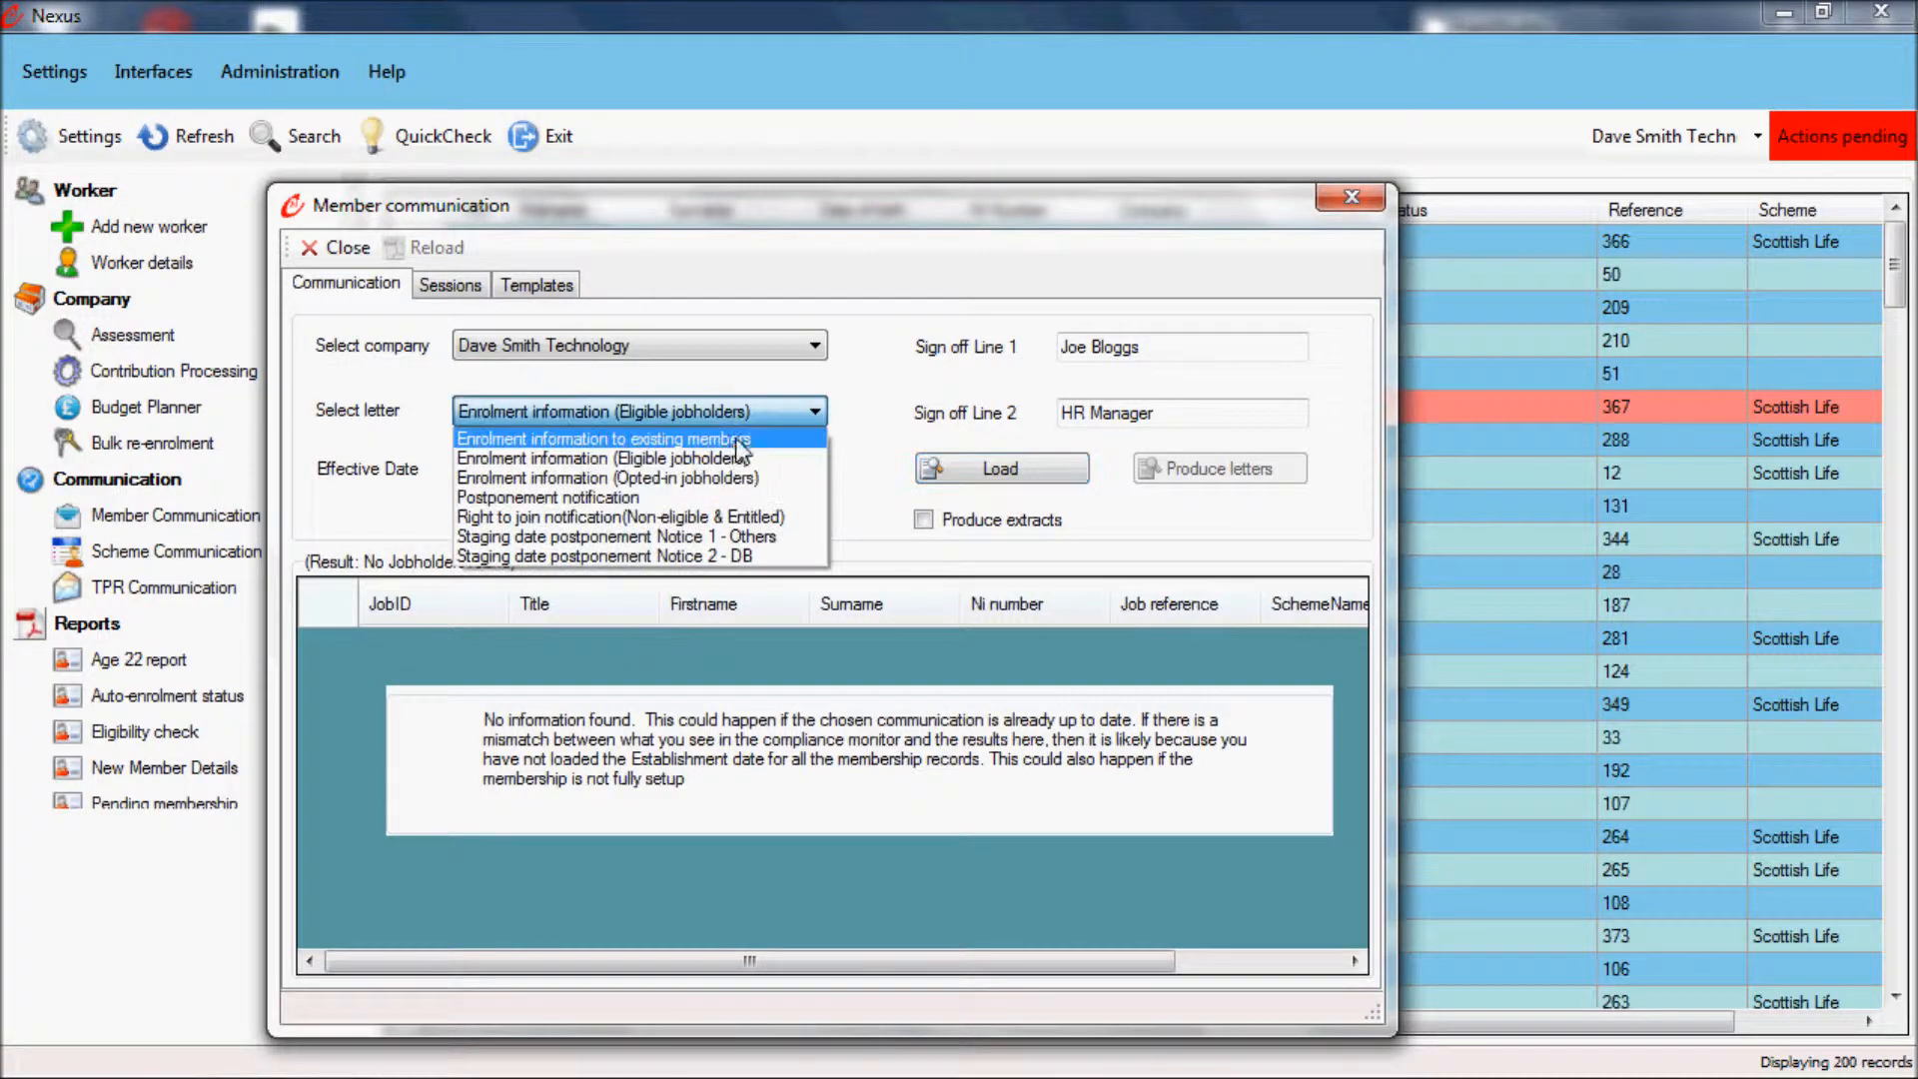
left_click(722, 537)
left_click(979, 467)
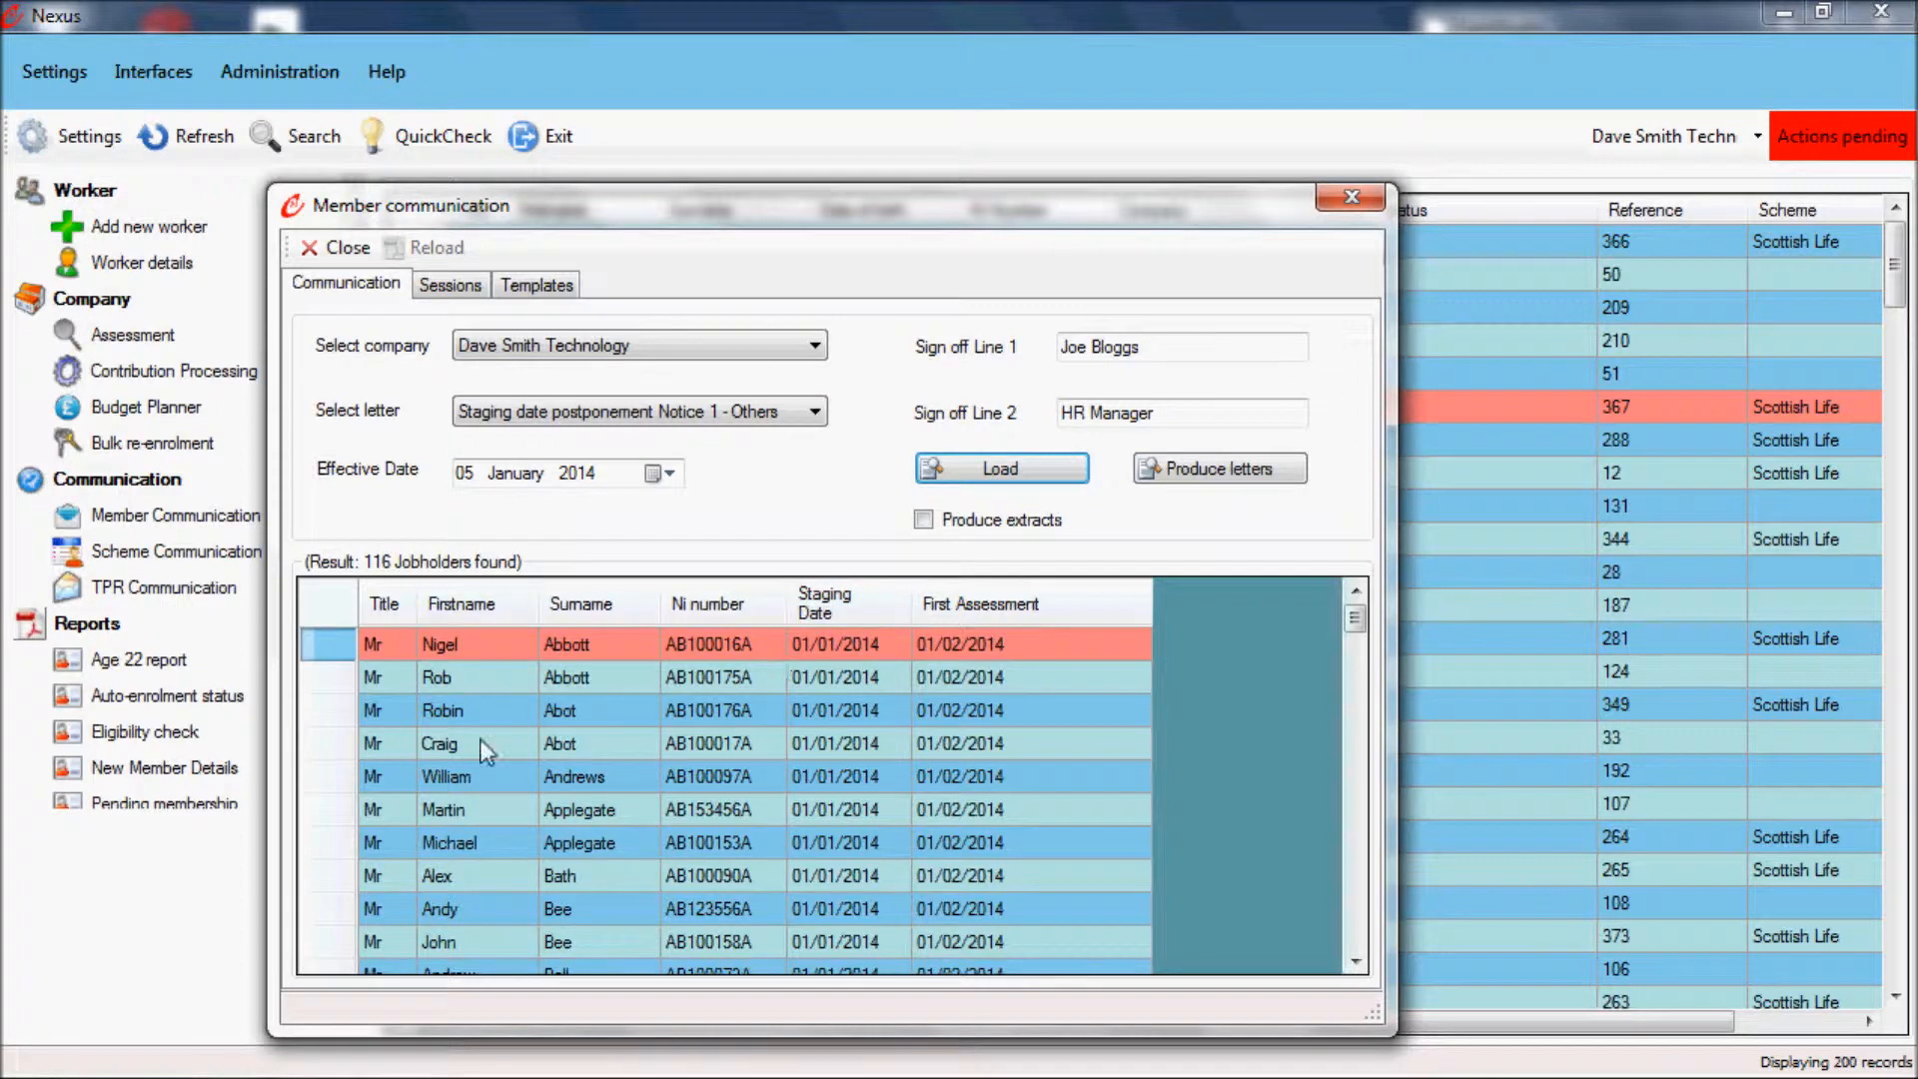
left_click(1197, 465)
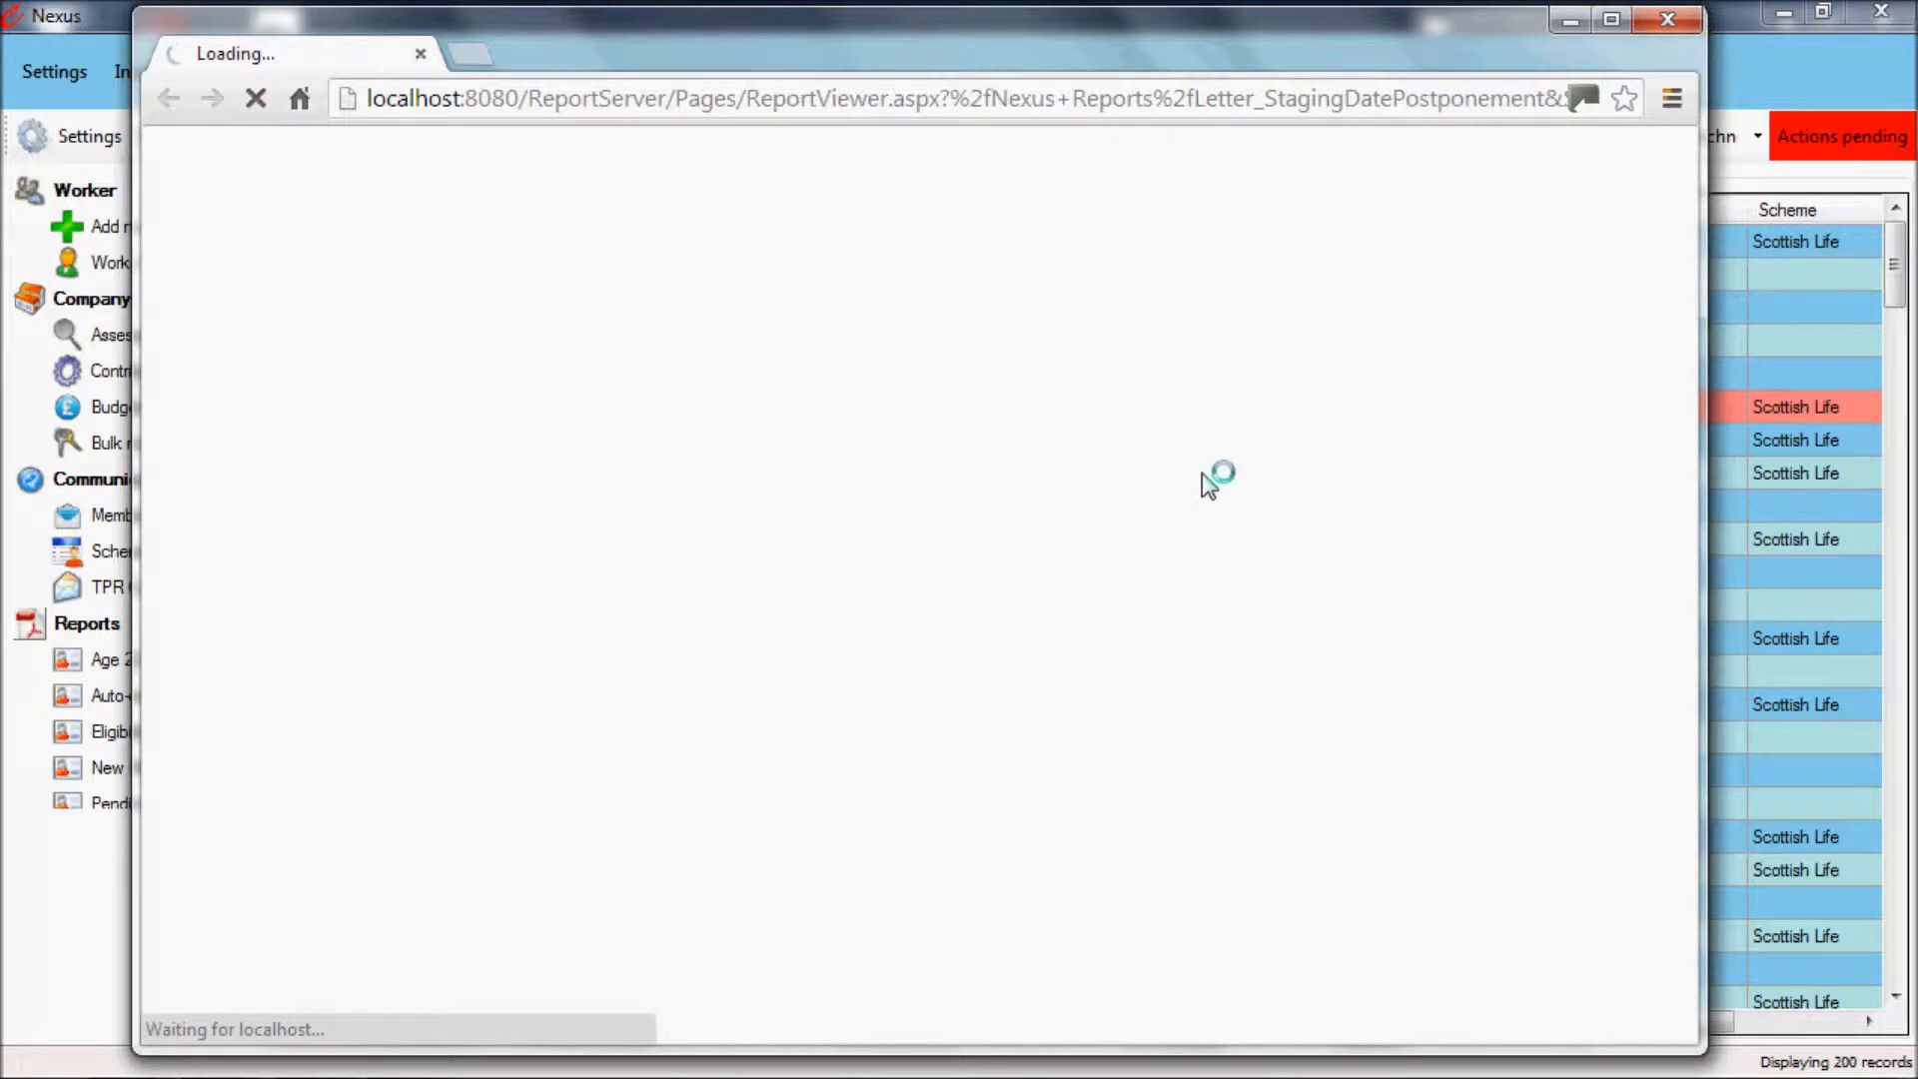
left_click(692, 1012)
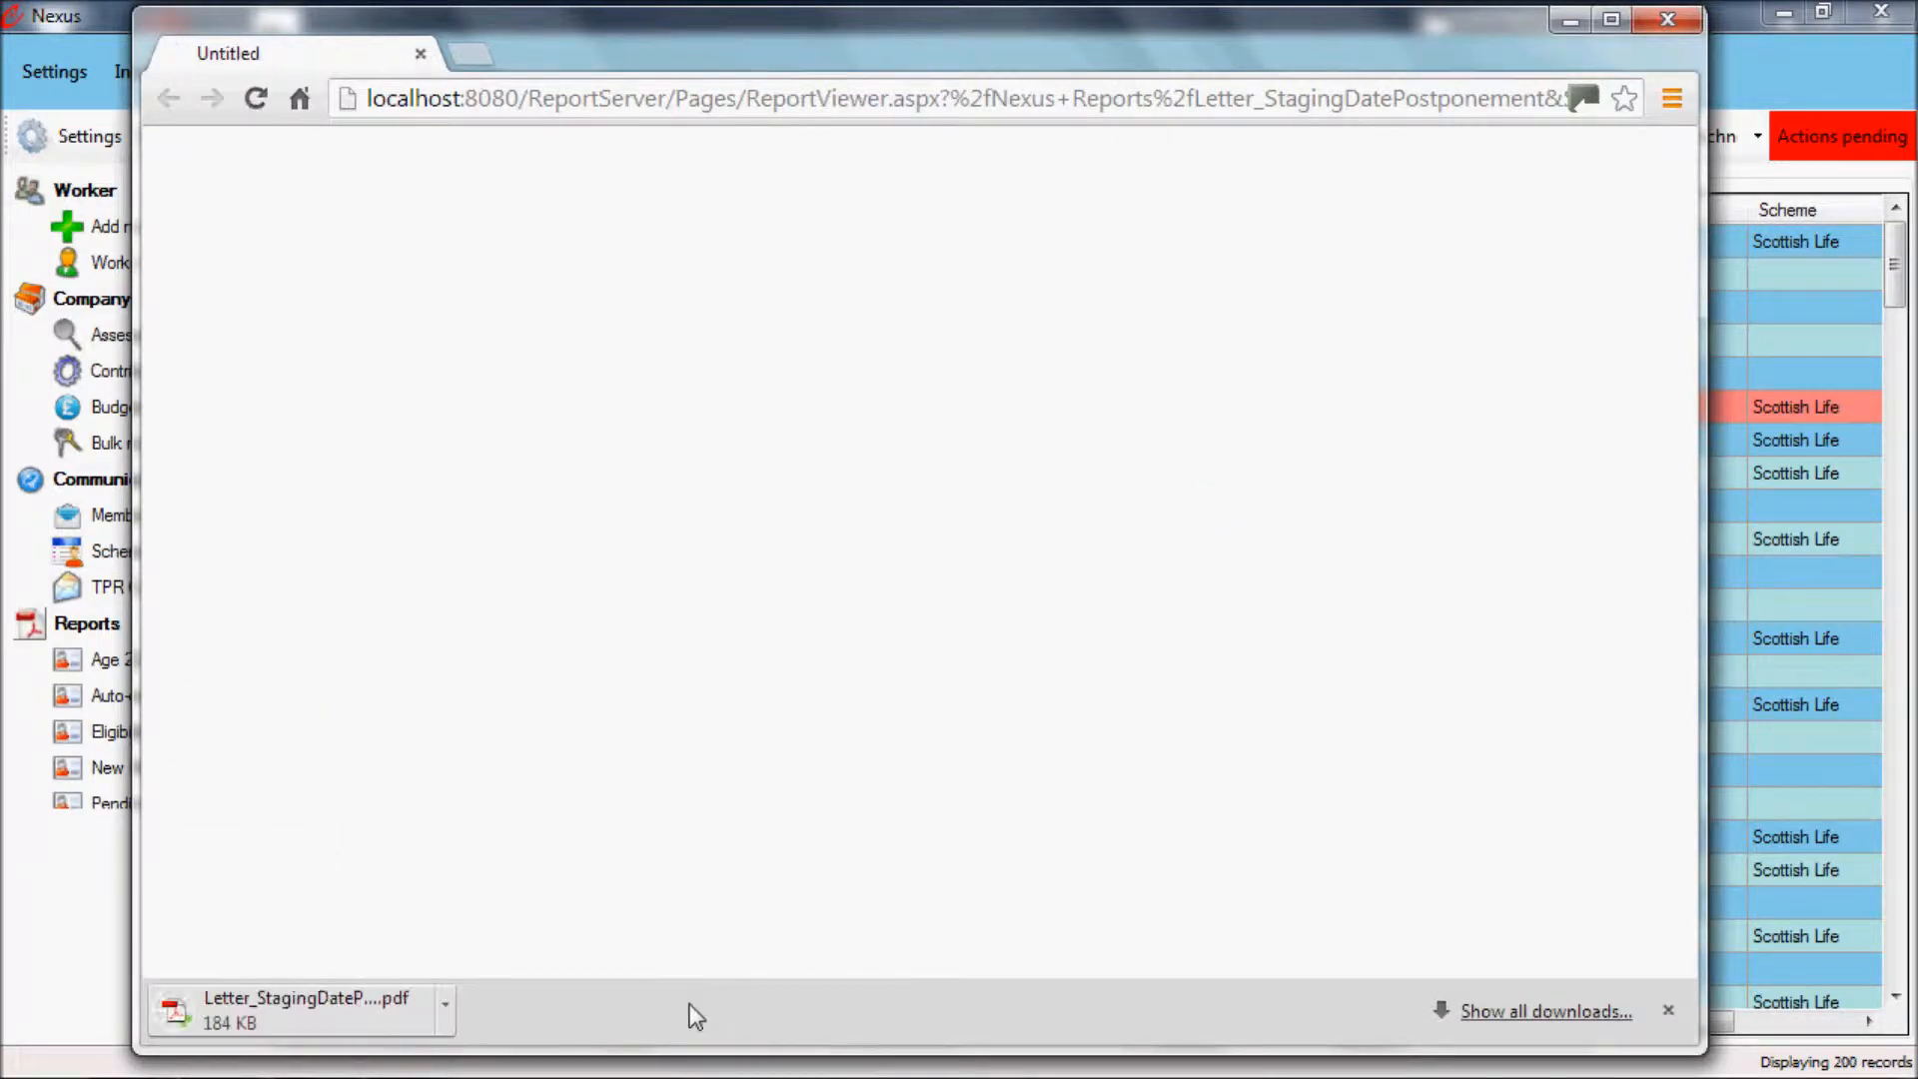
left_click(258, 1023)
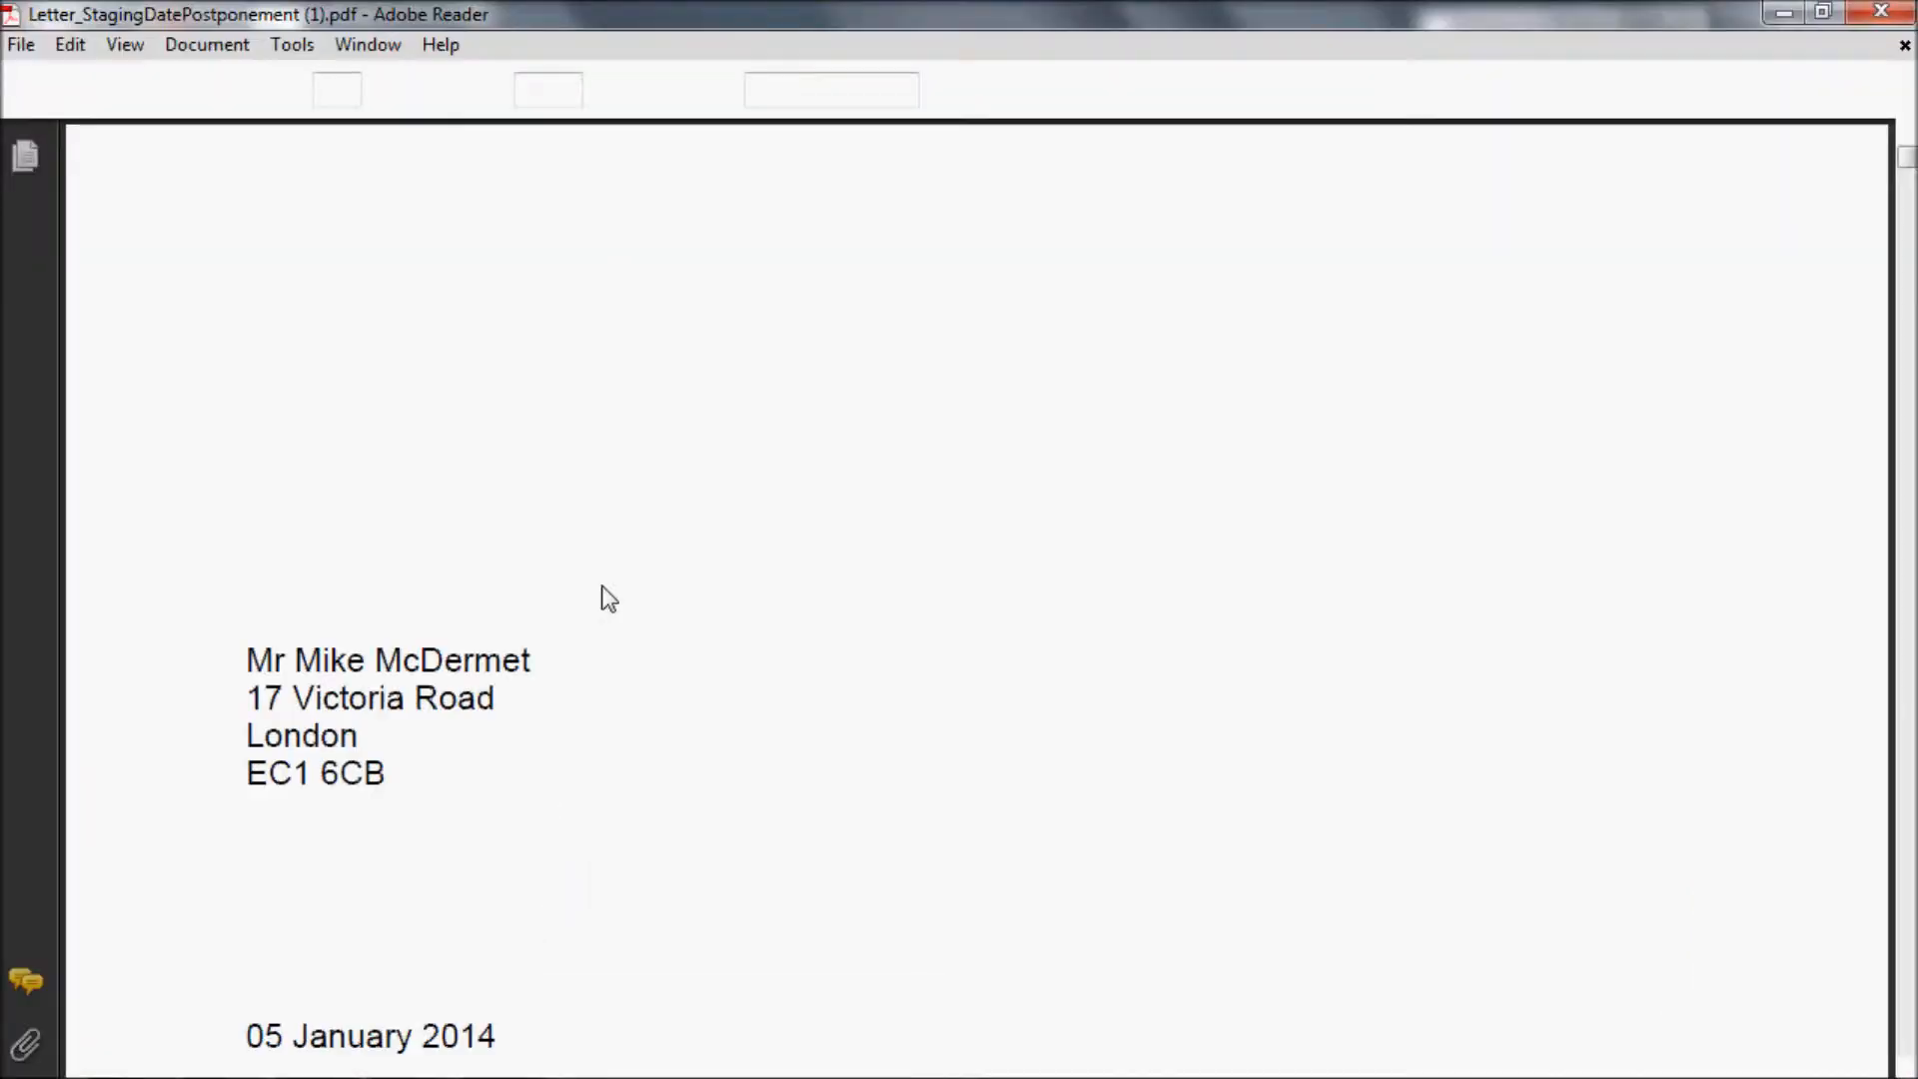
Step: Set the PDF zoom to 100% and examine the text, addressees and sign-off of the postponement letters through to page 103
type("100")
key("Return")
scroll(810, 462, "down", 20)
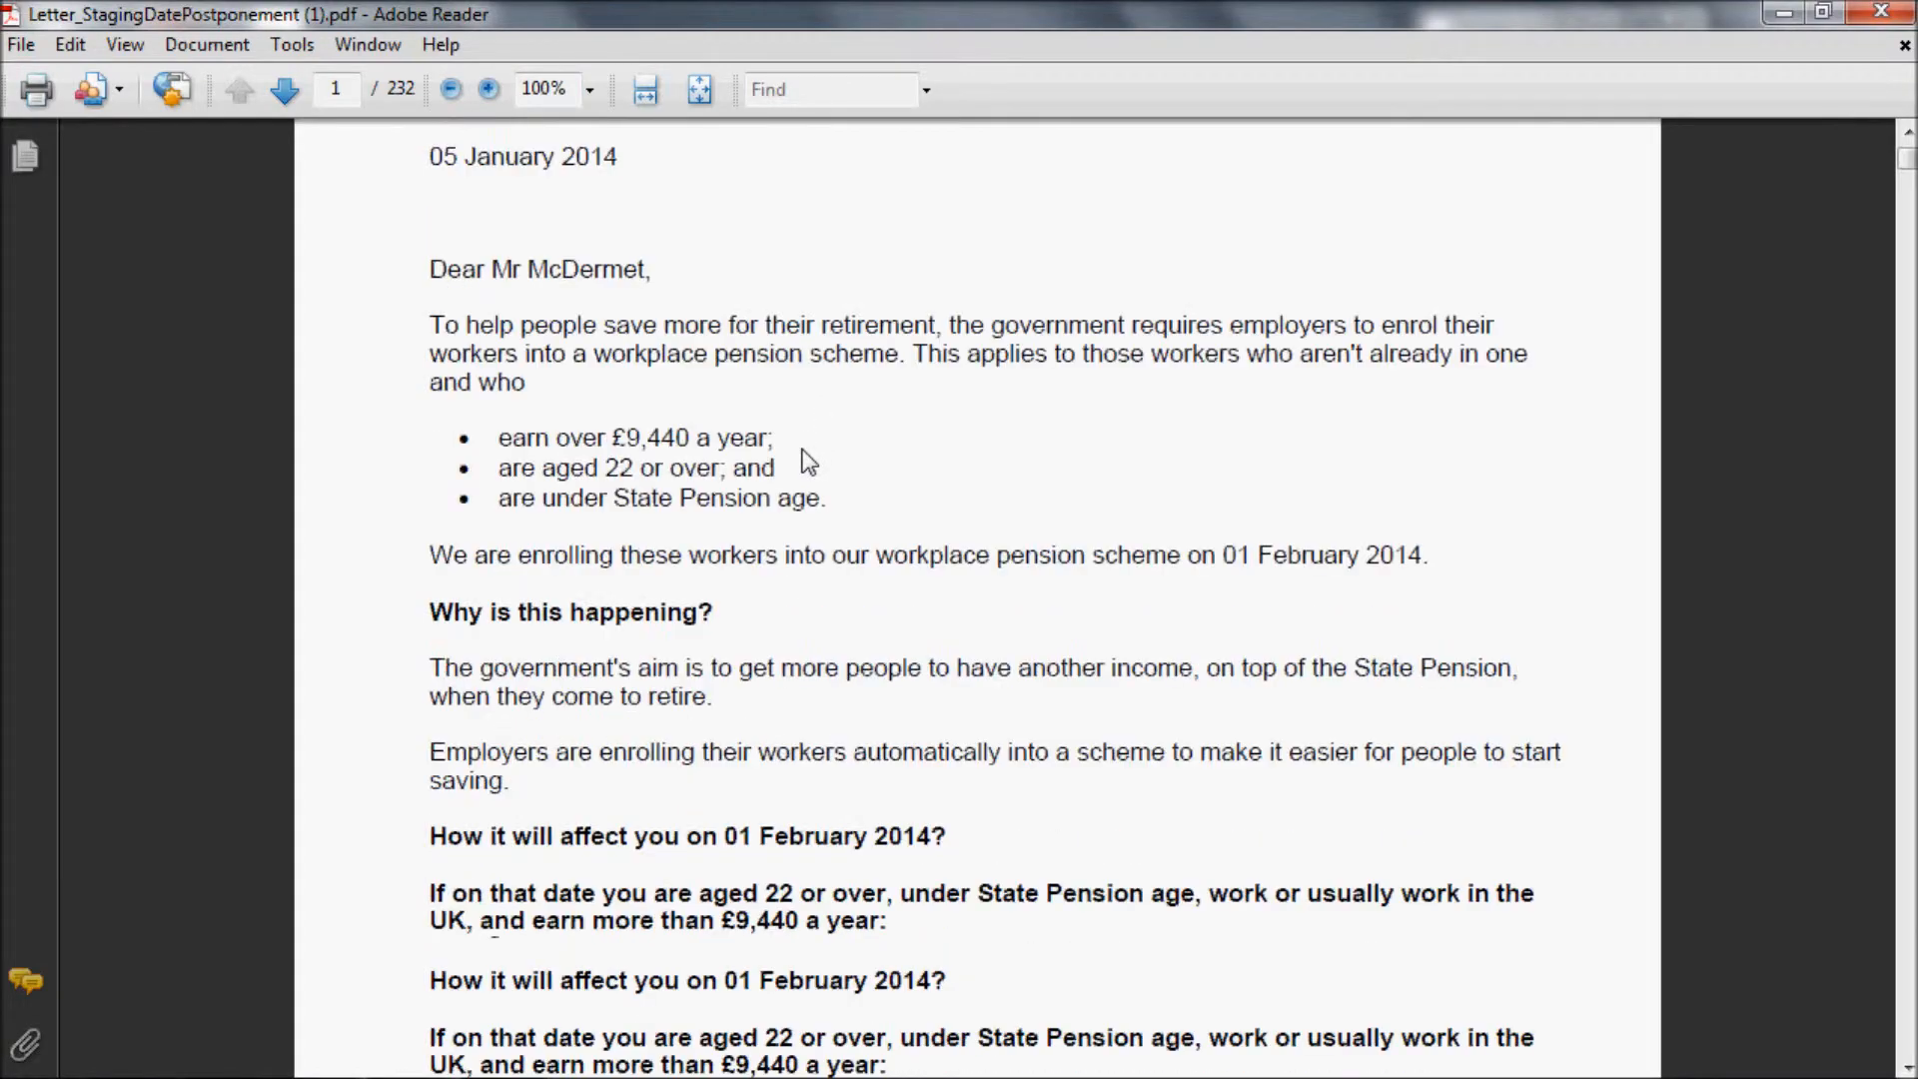
scroll(809, 462, "down", 20)
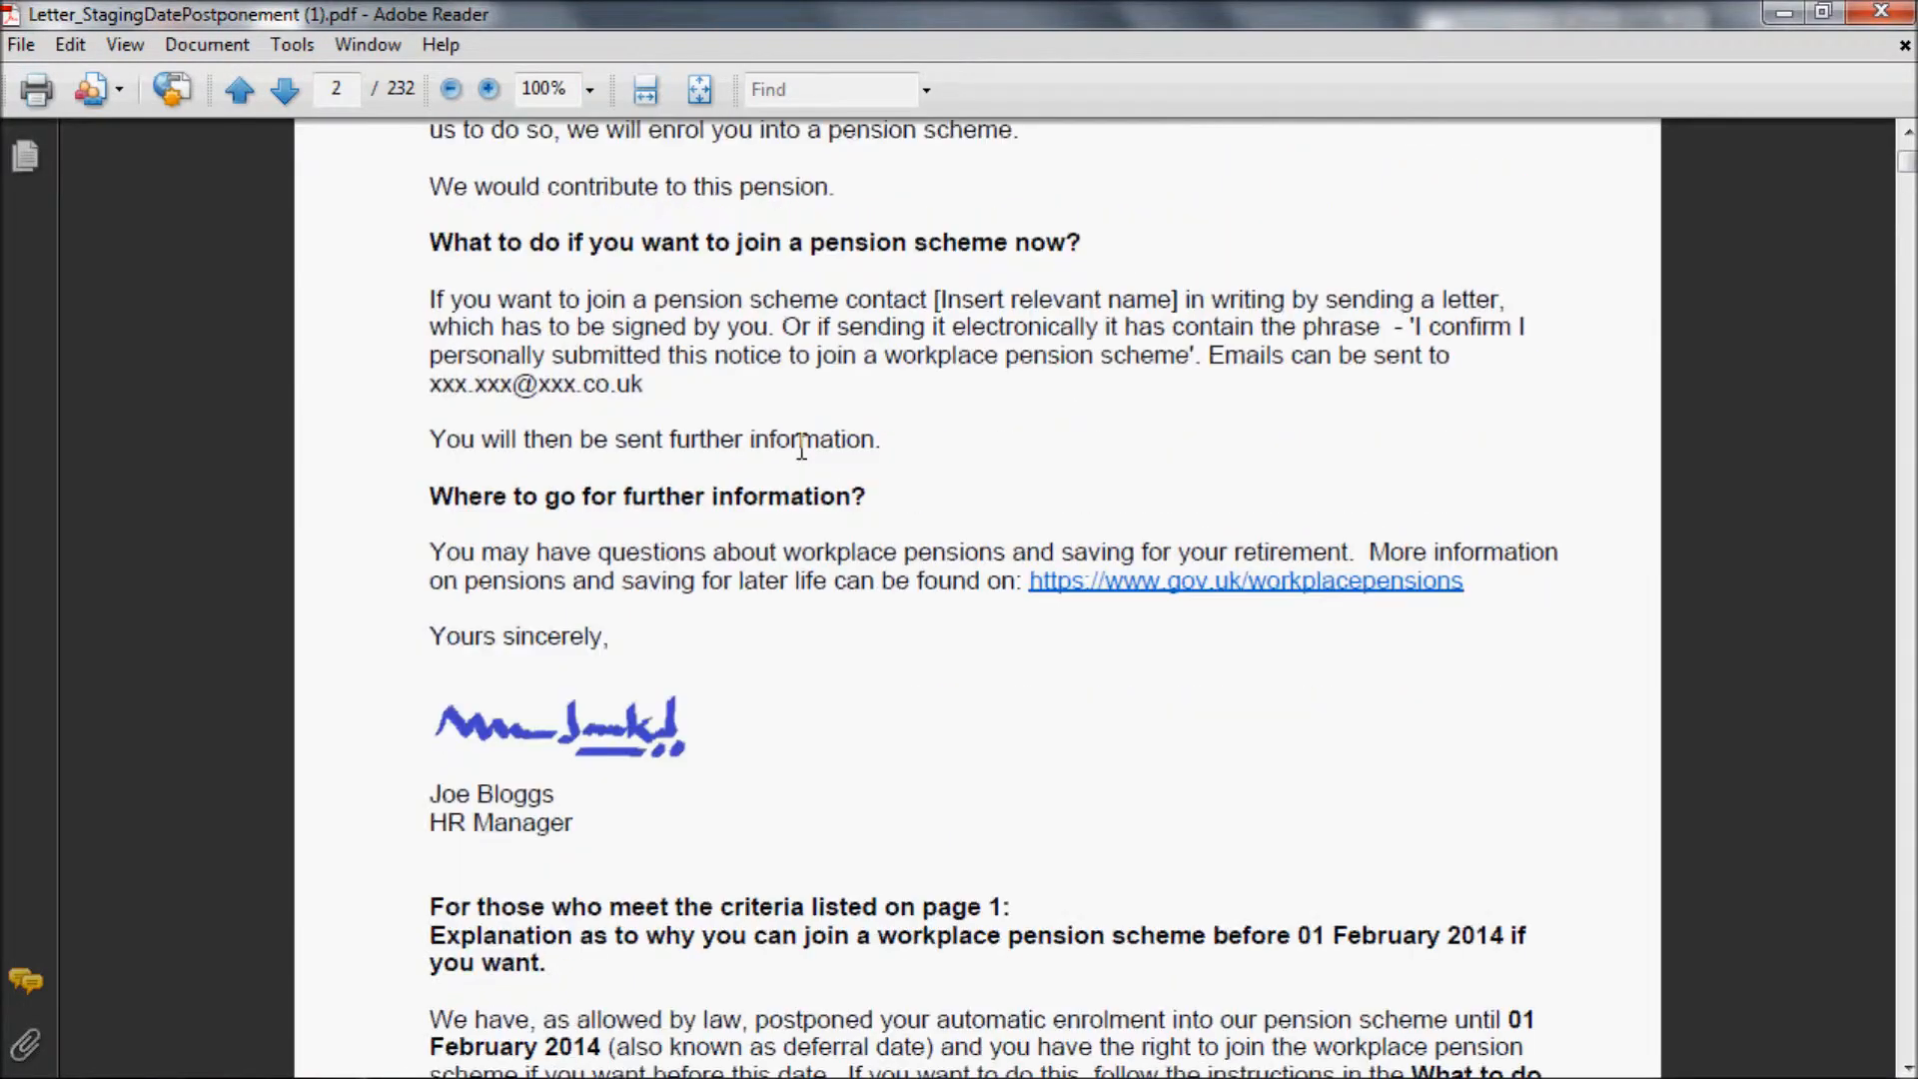
scroll(802, 449, "down", 20)
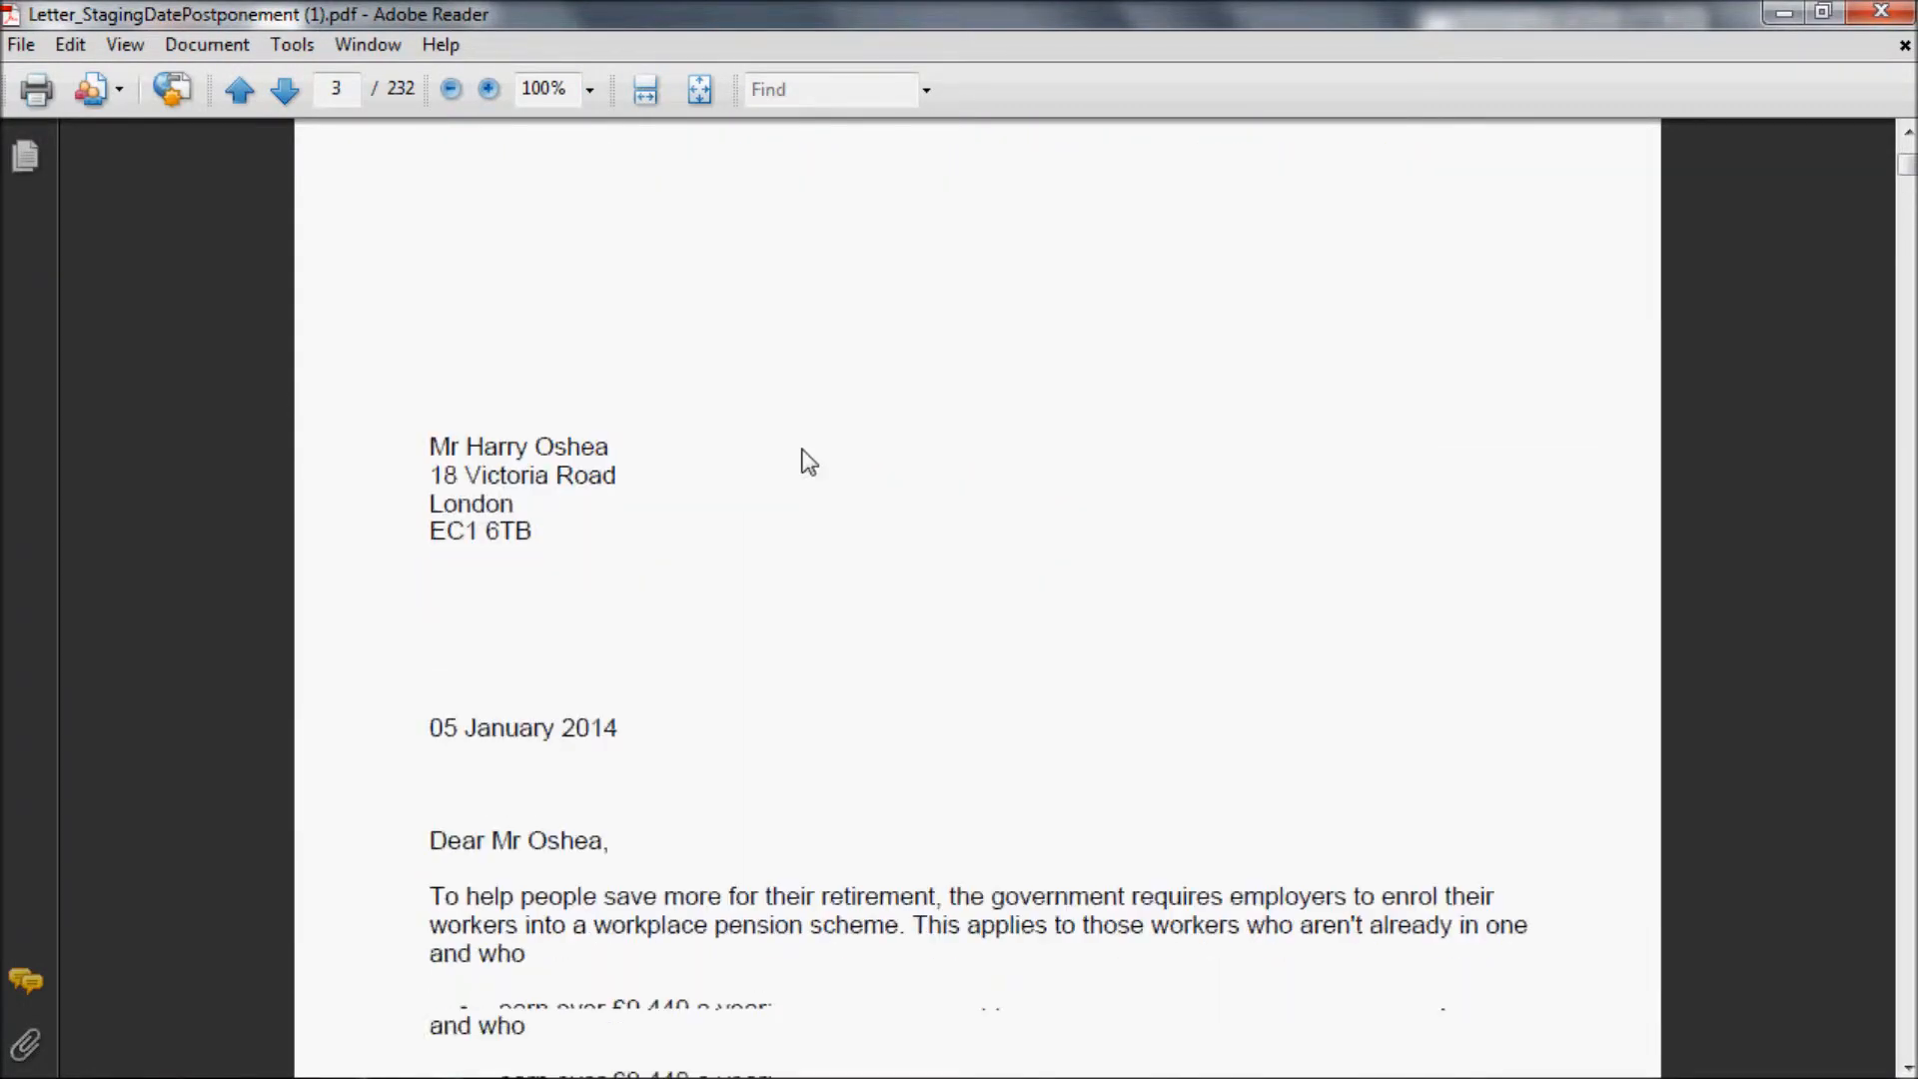
scroll(802, 450, "down", 20)
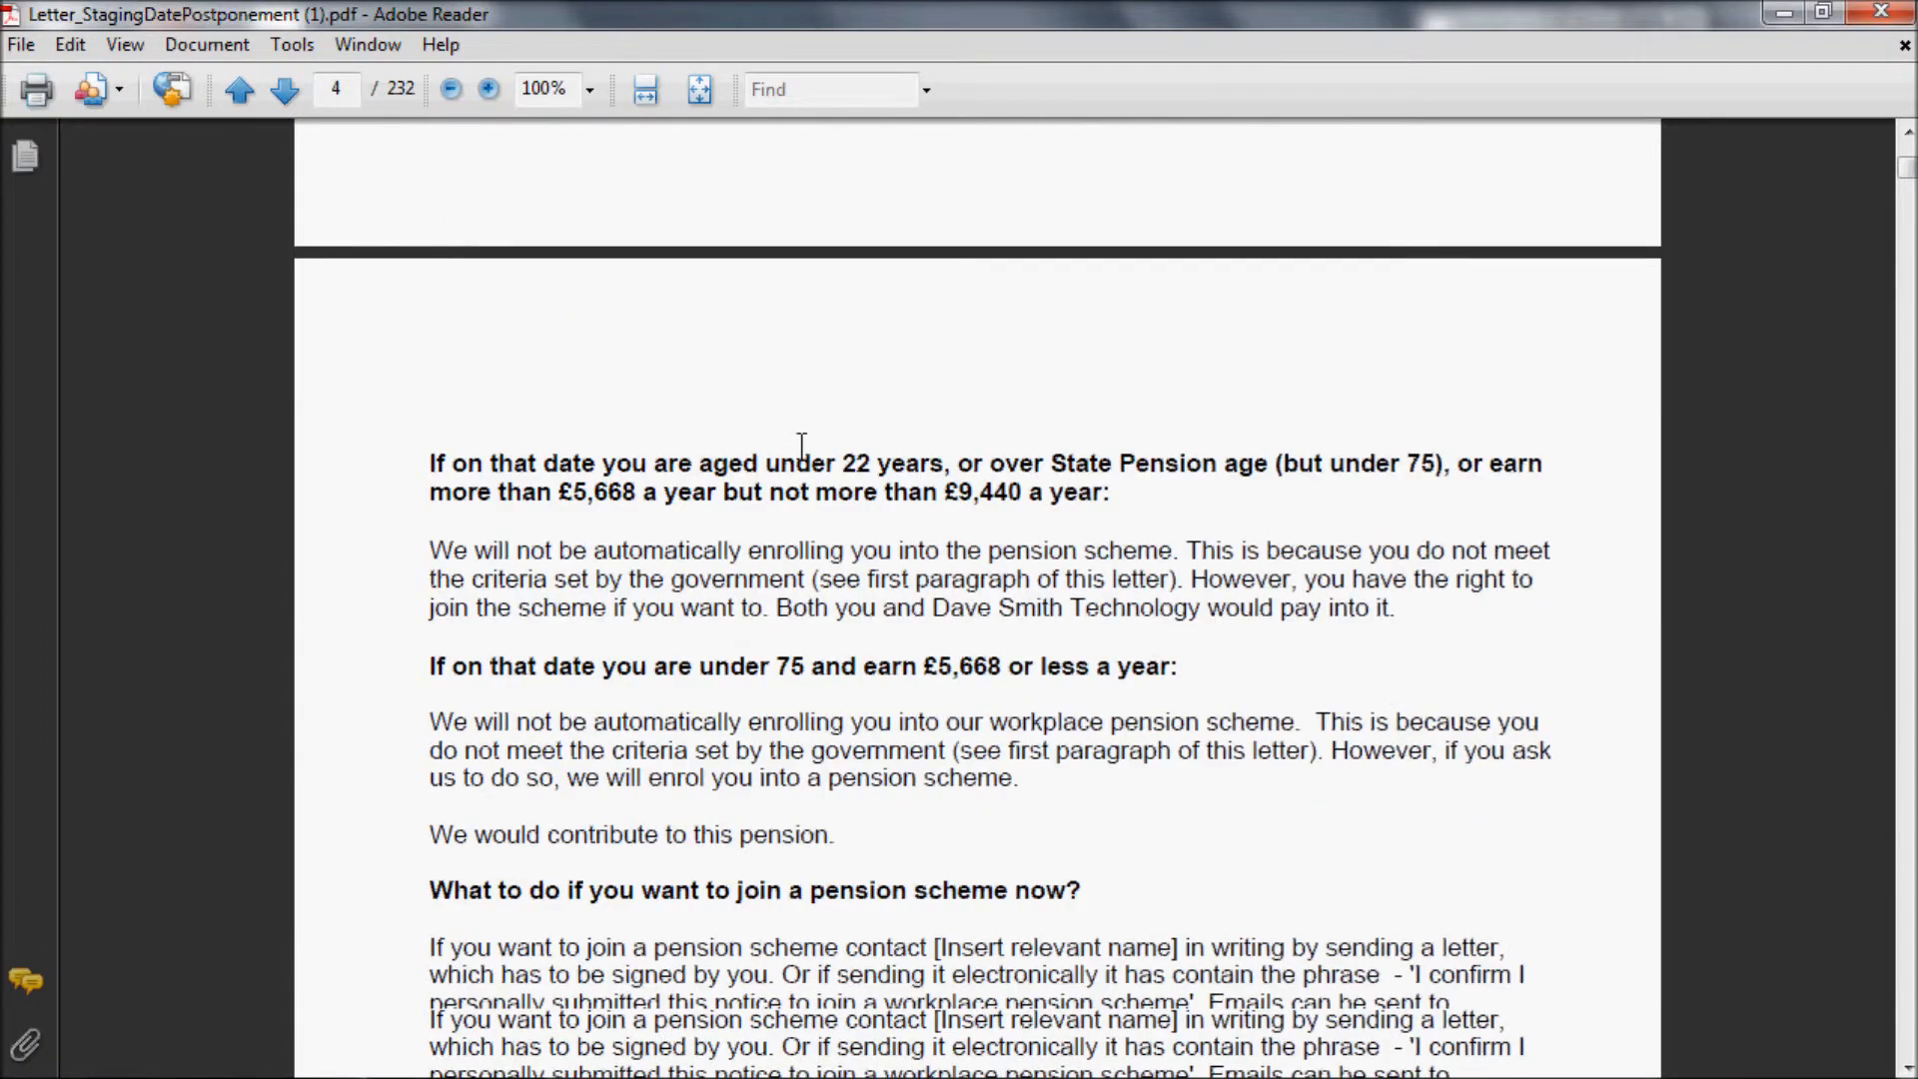
scroll(809, 462, "down", 20)
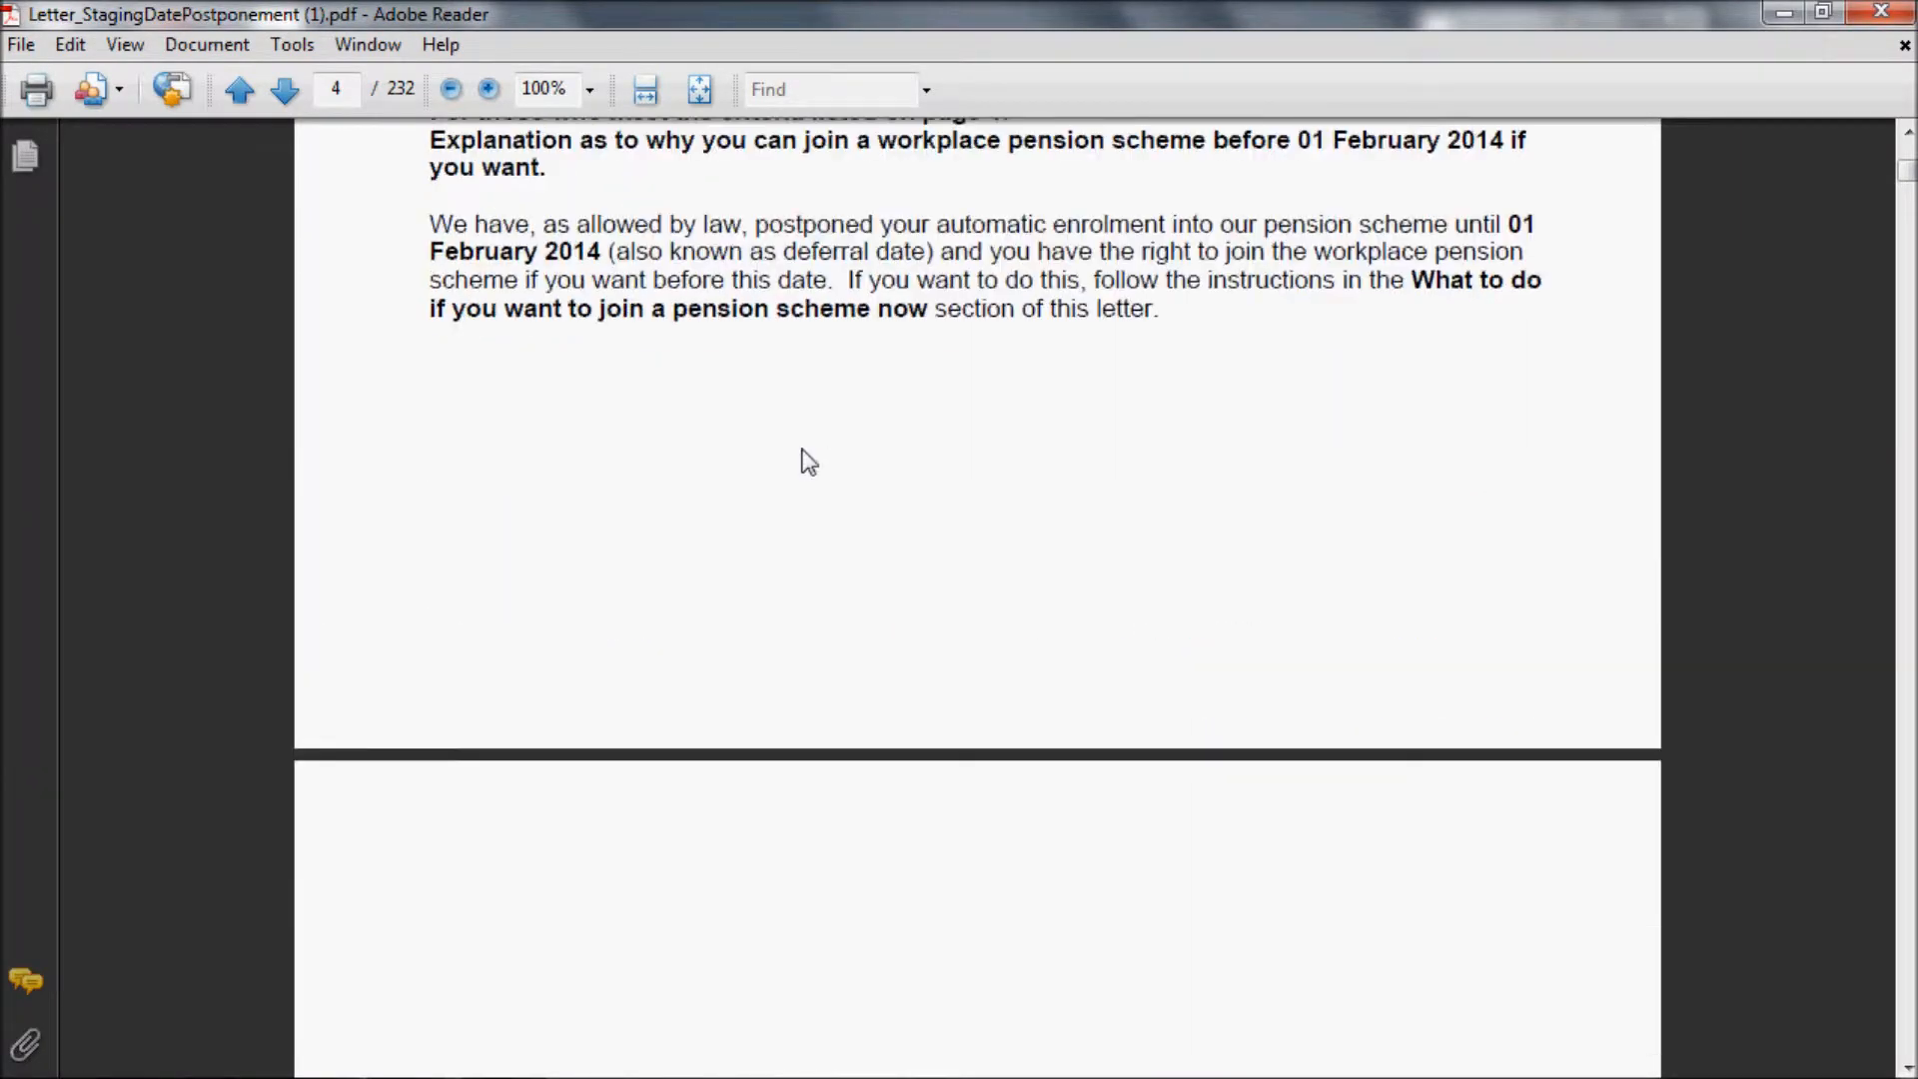
scroll(803, 447, "down", 20)
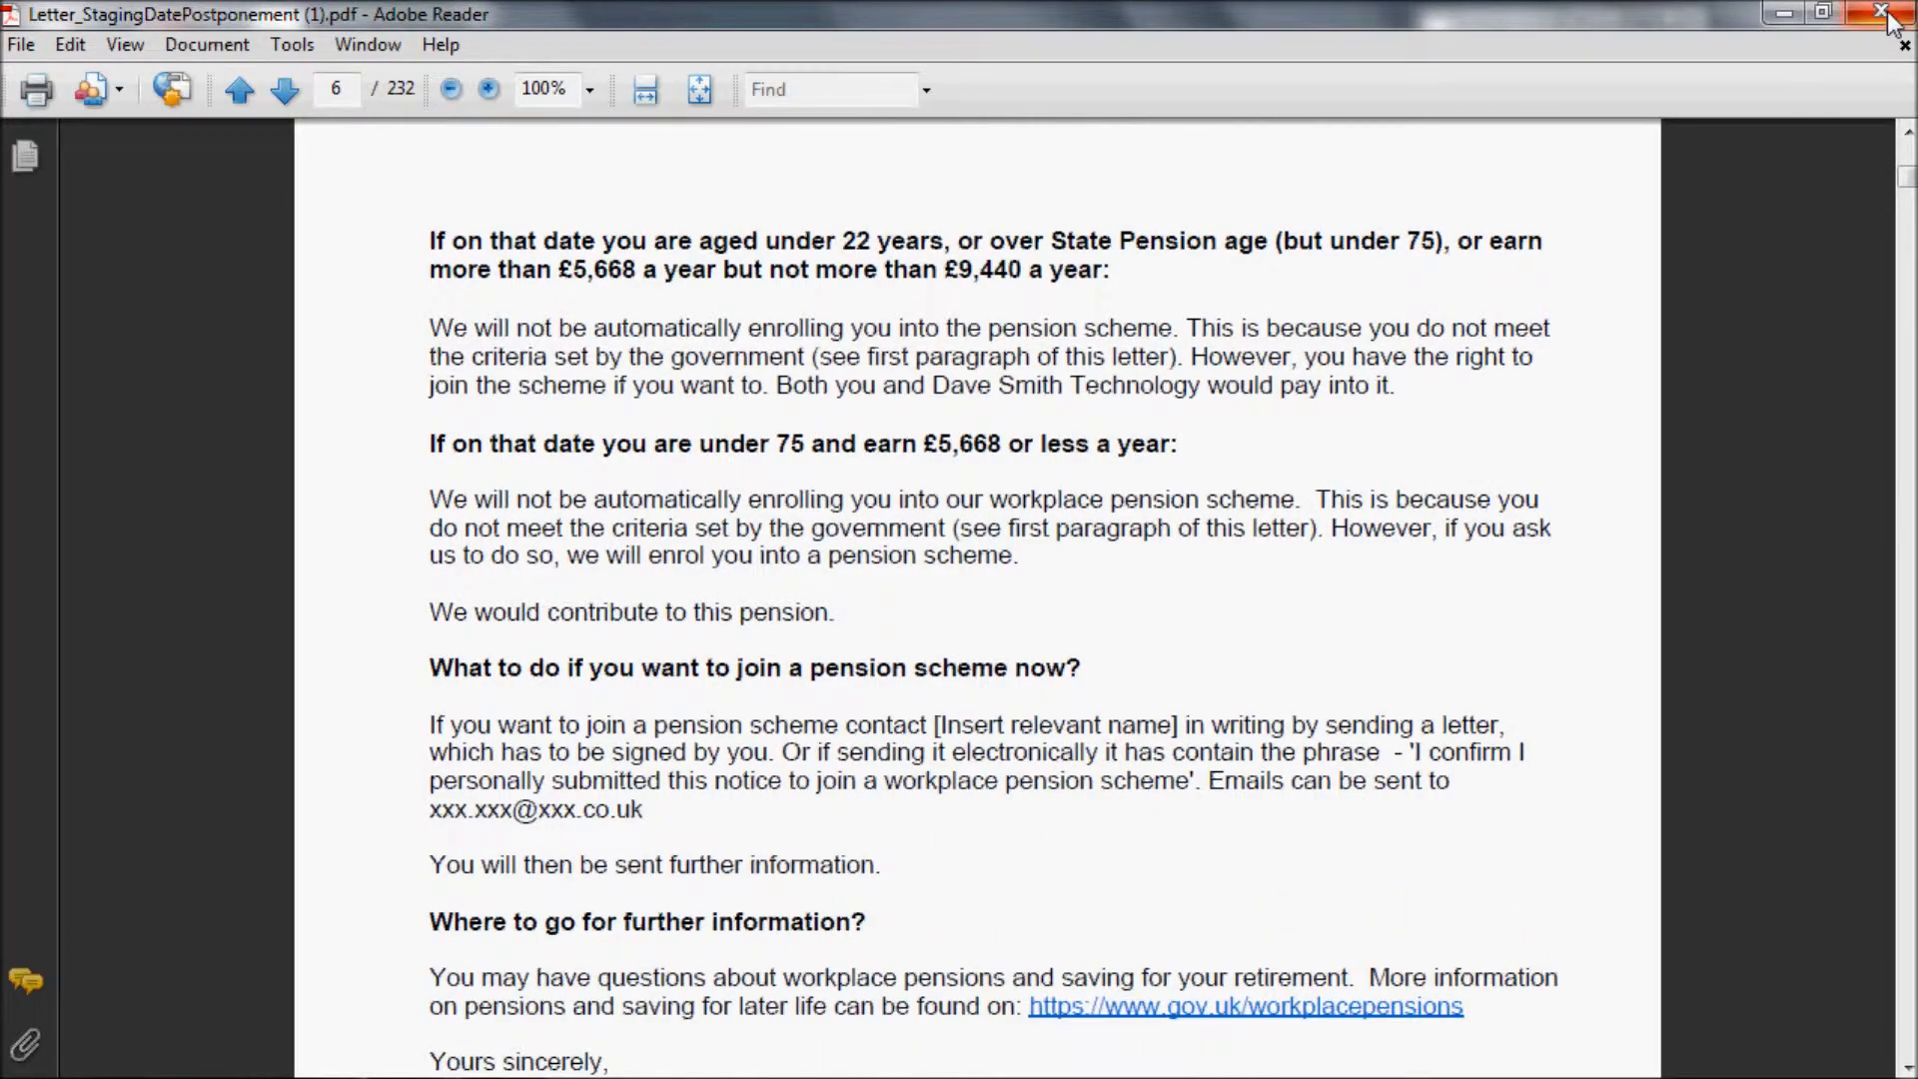
left_click_drag(1906, 176, 1860, 550)
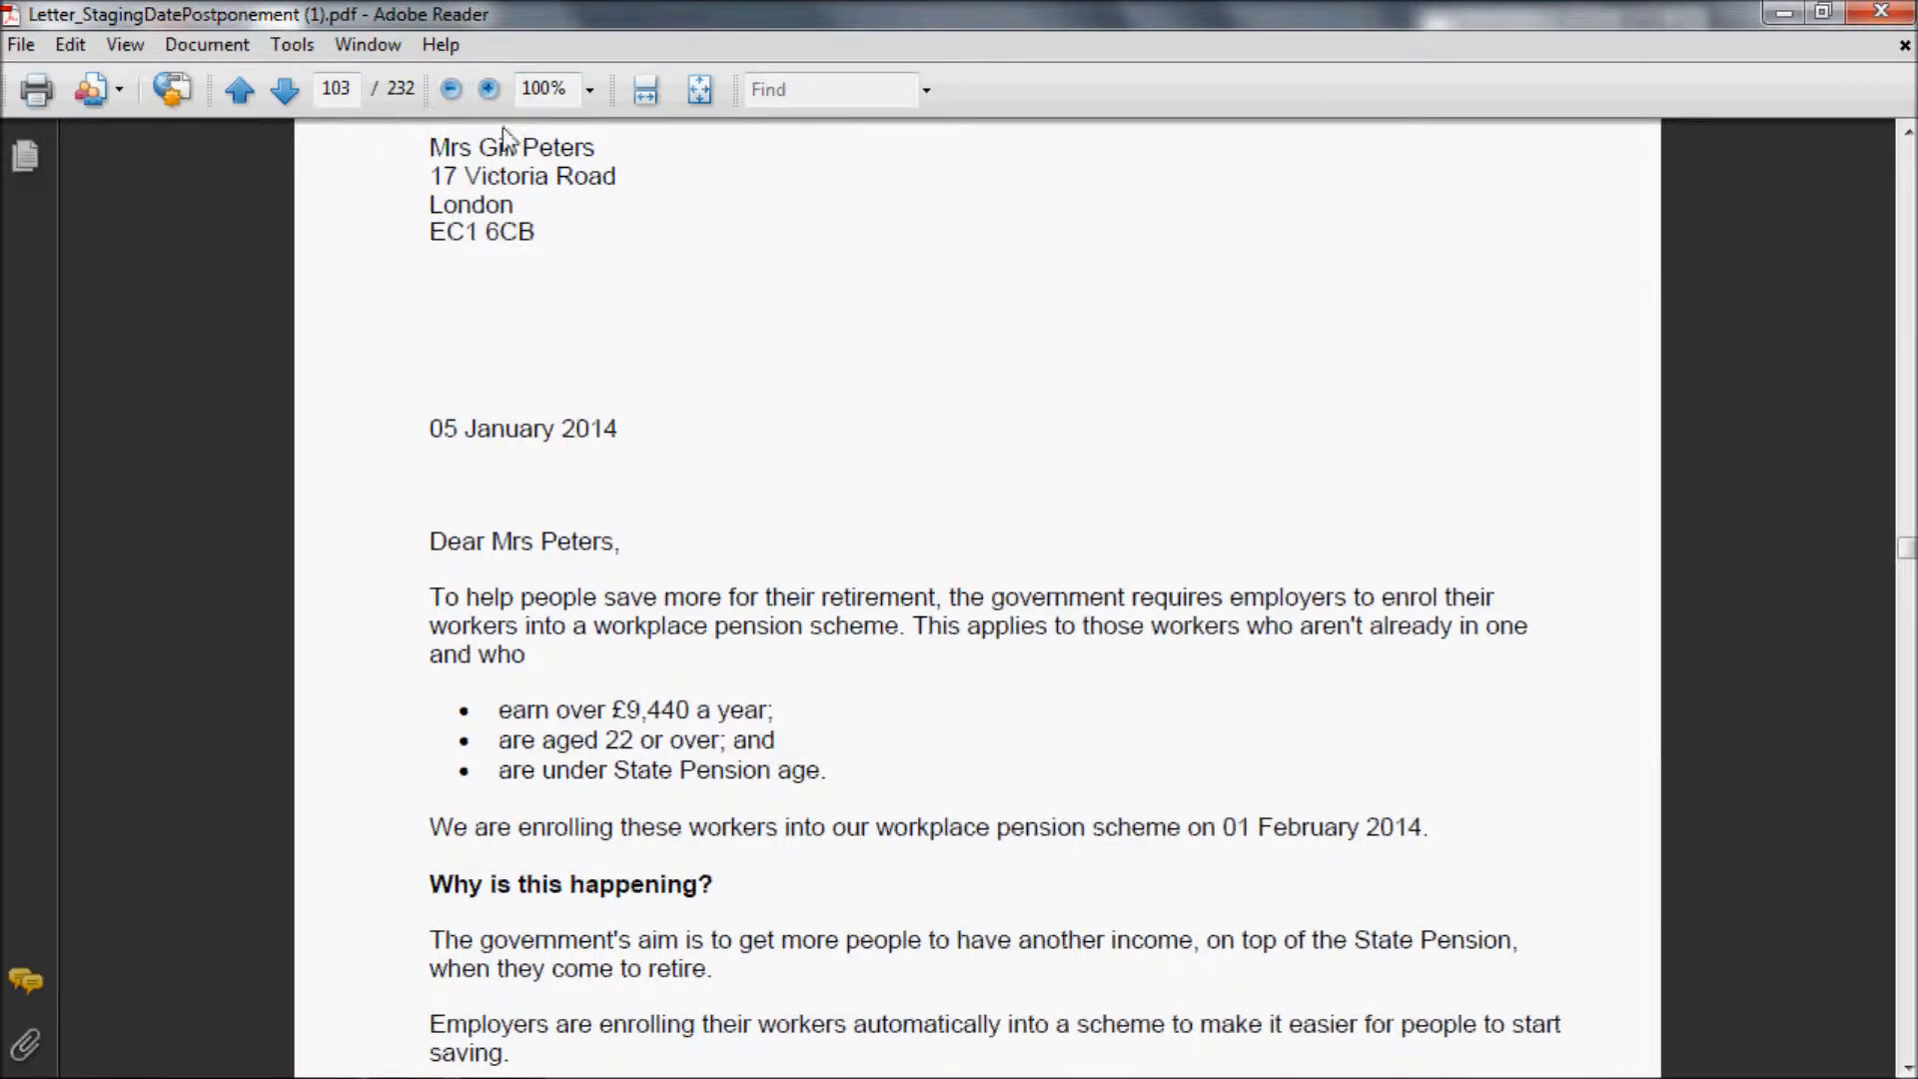
Step: Close the postponement letters PDF and its report window, and apply the pending Staging date postponement notification session in Member communication
left_click(1881, 12)
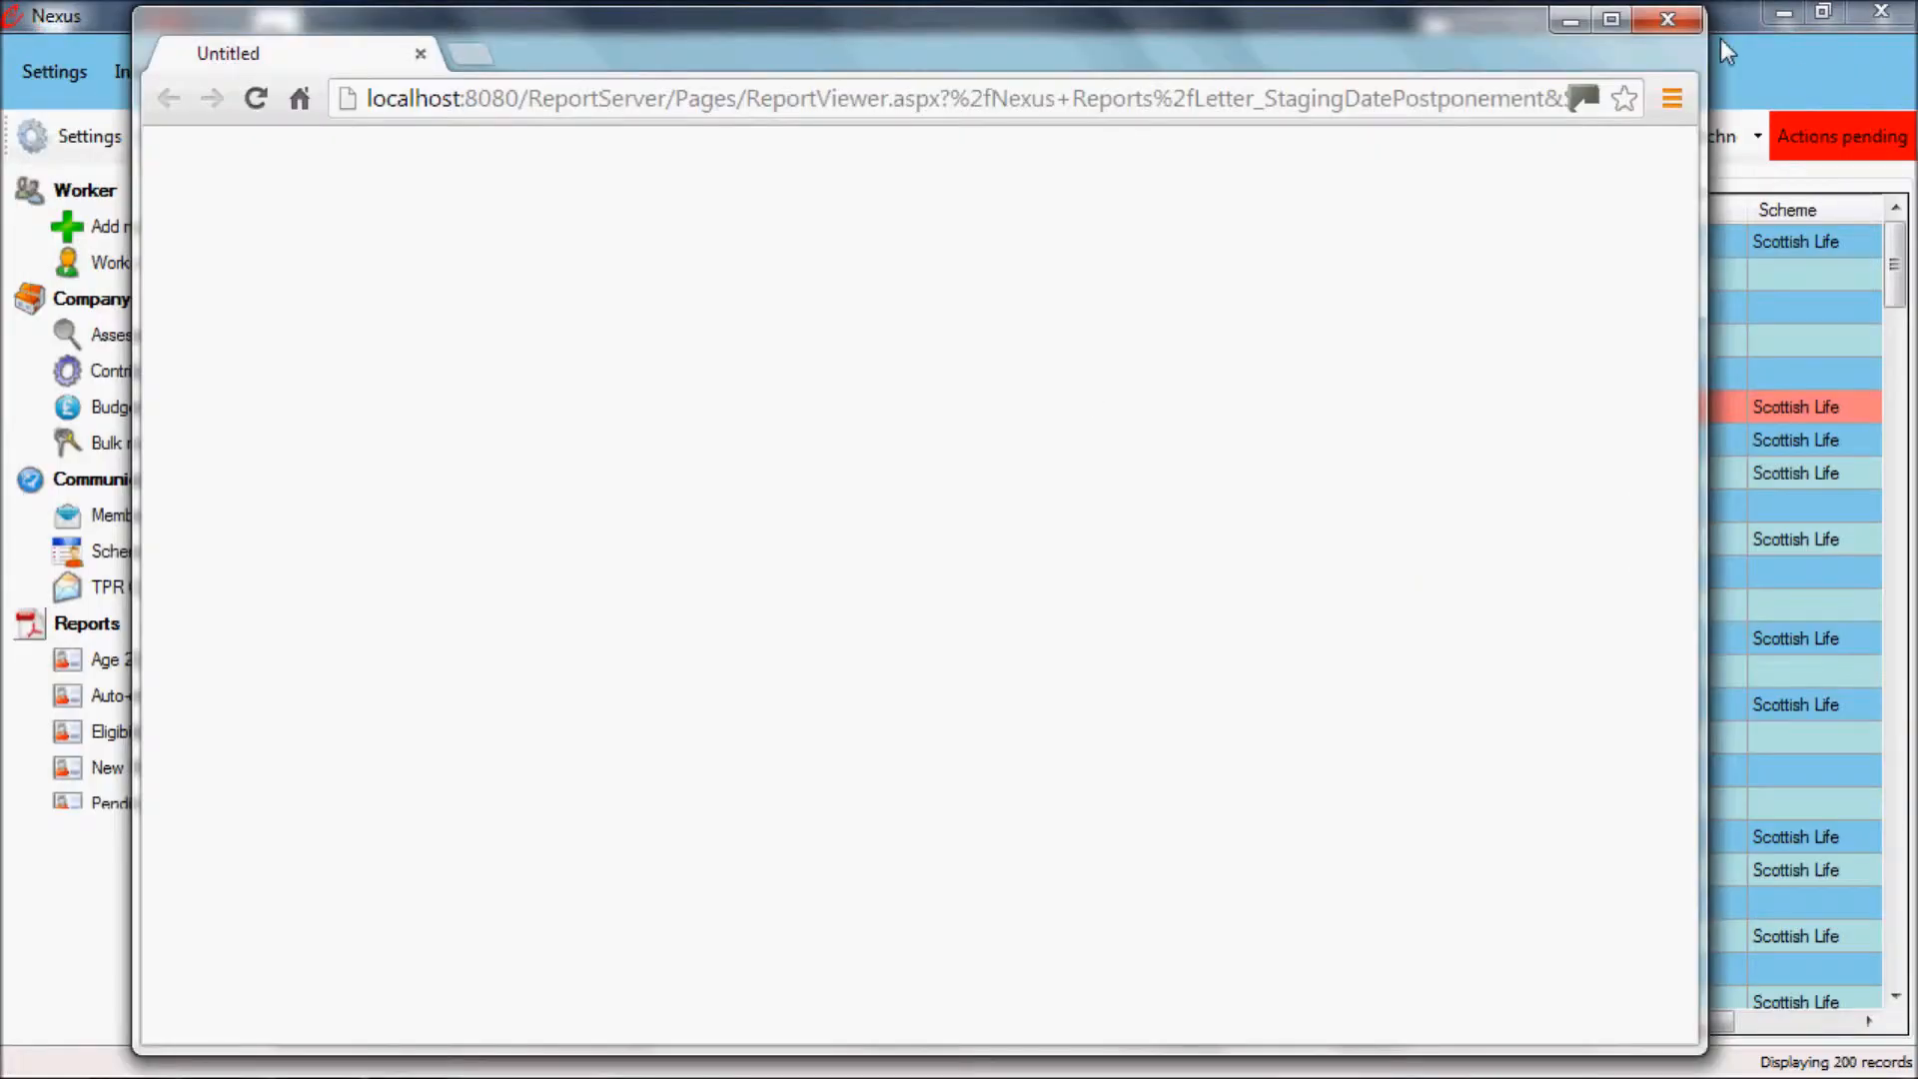
left_click(1649, 20)
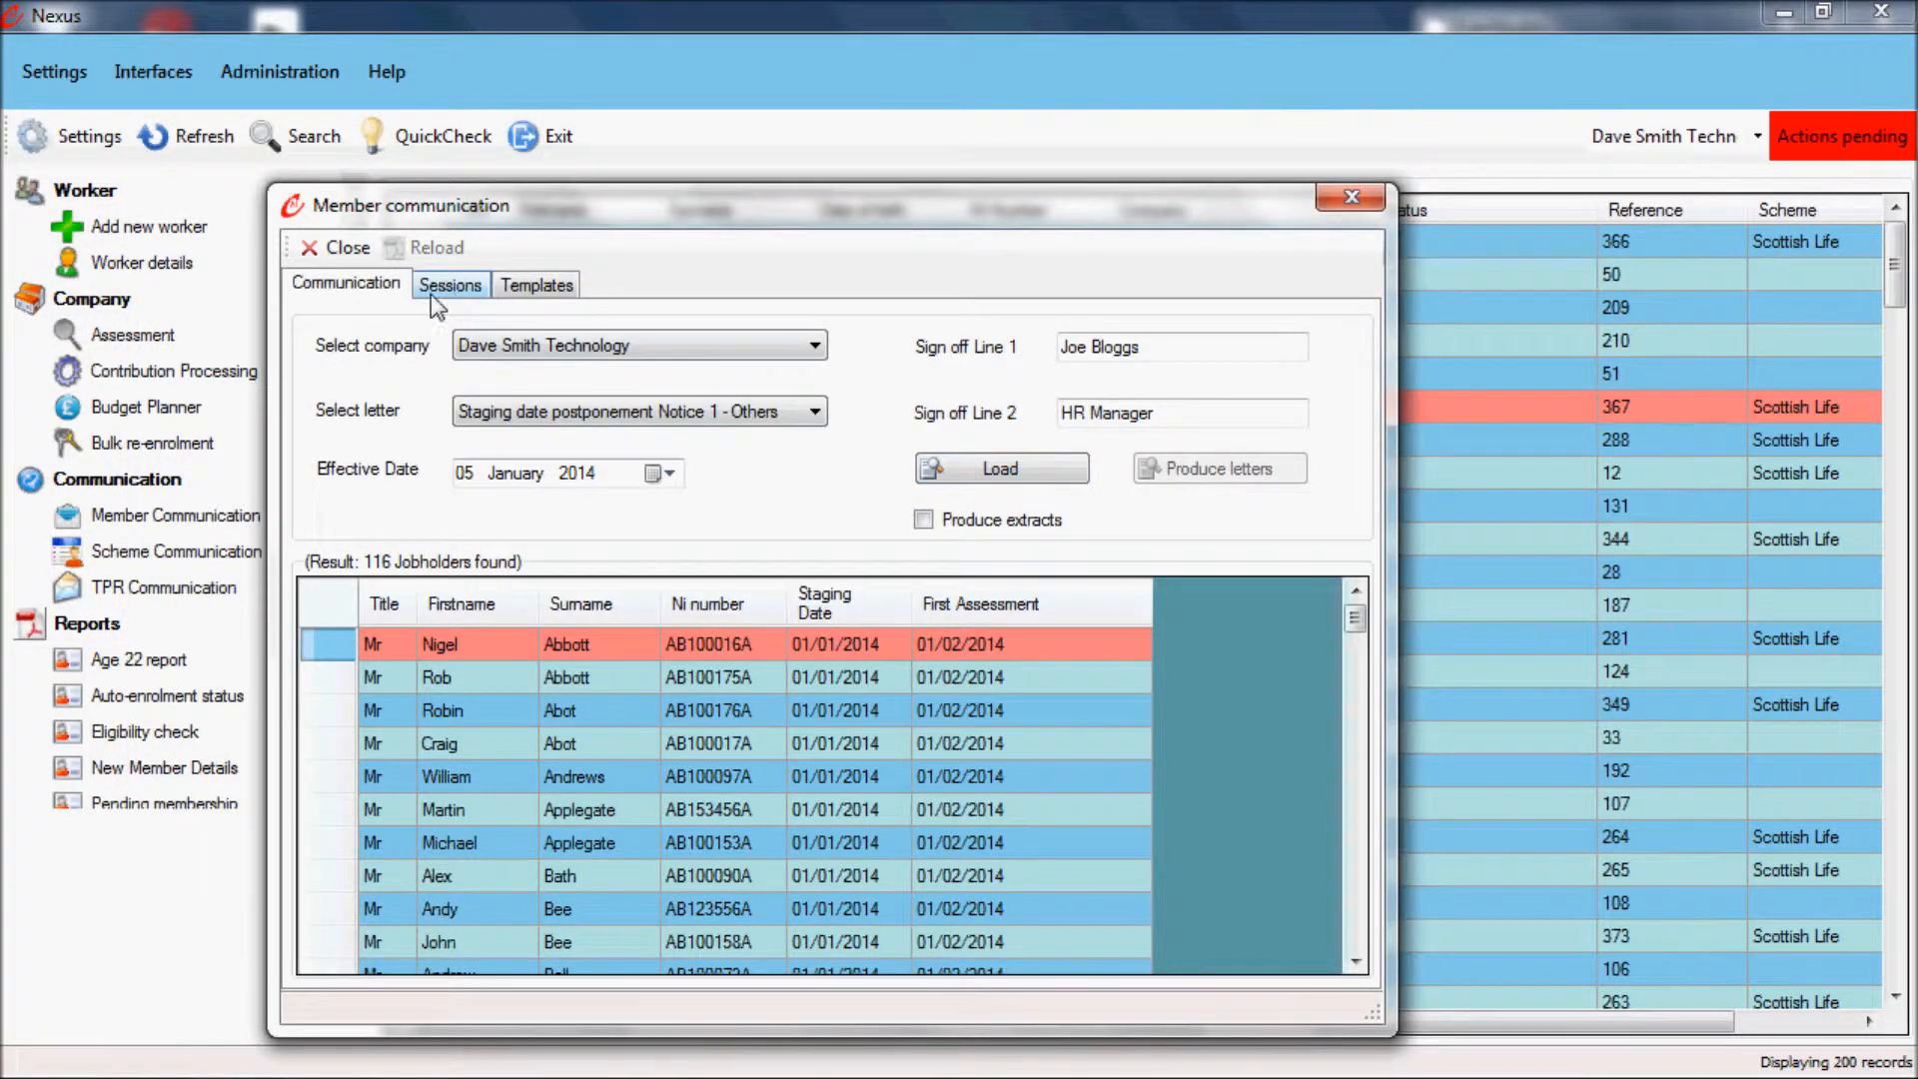
left_click(433, 296)
left_click(1313, 814)
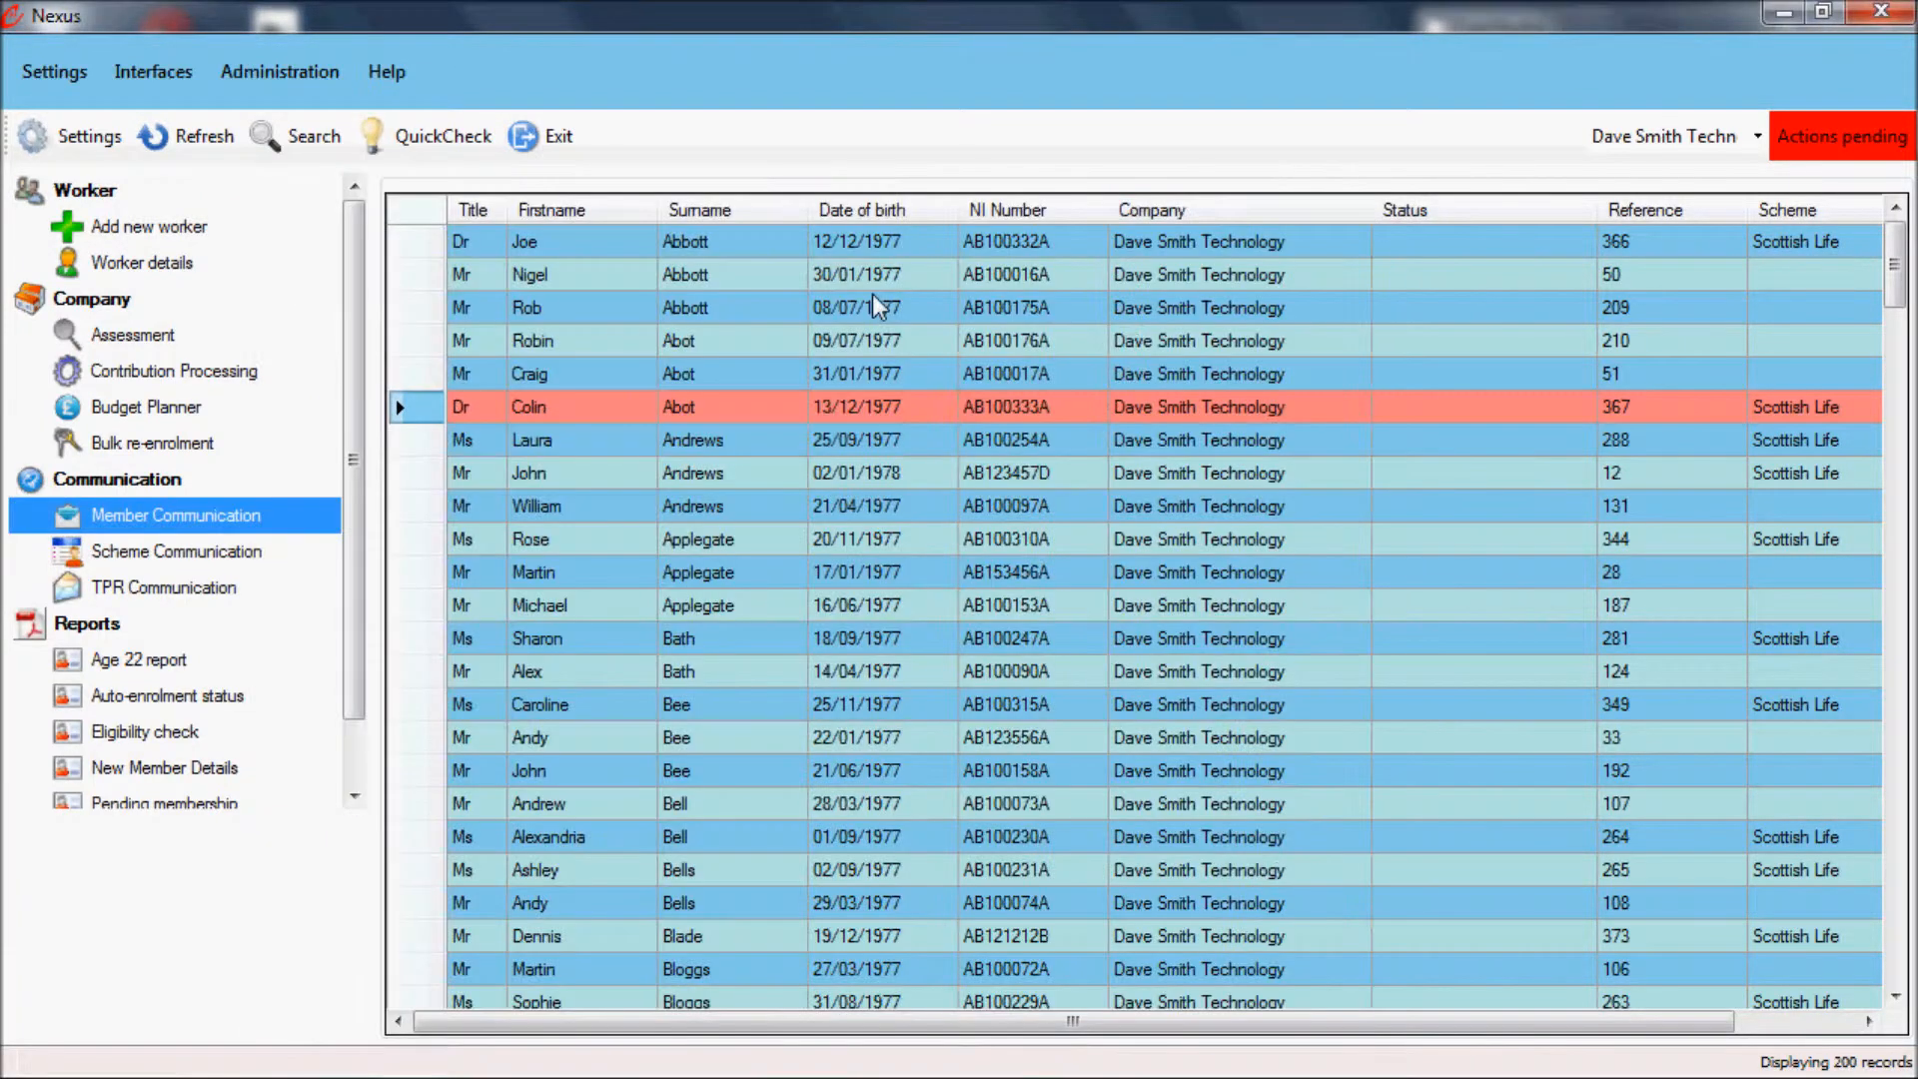
left_click(1351, 196)
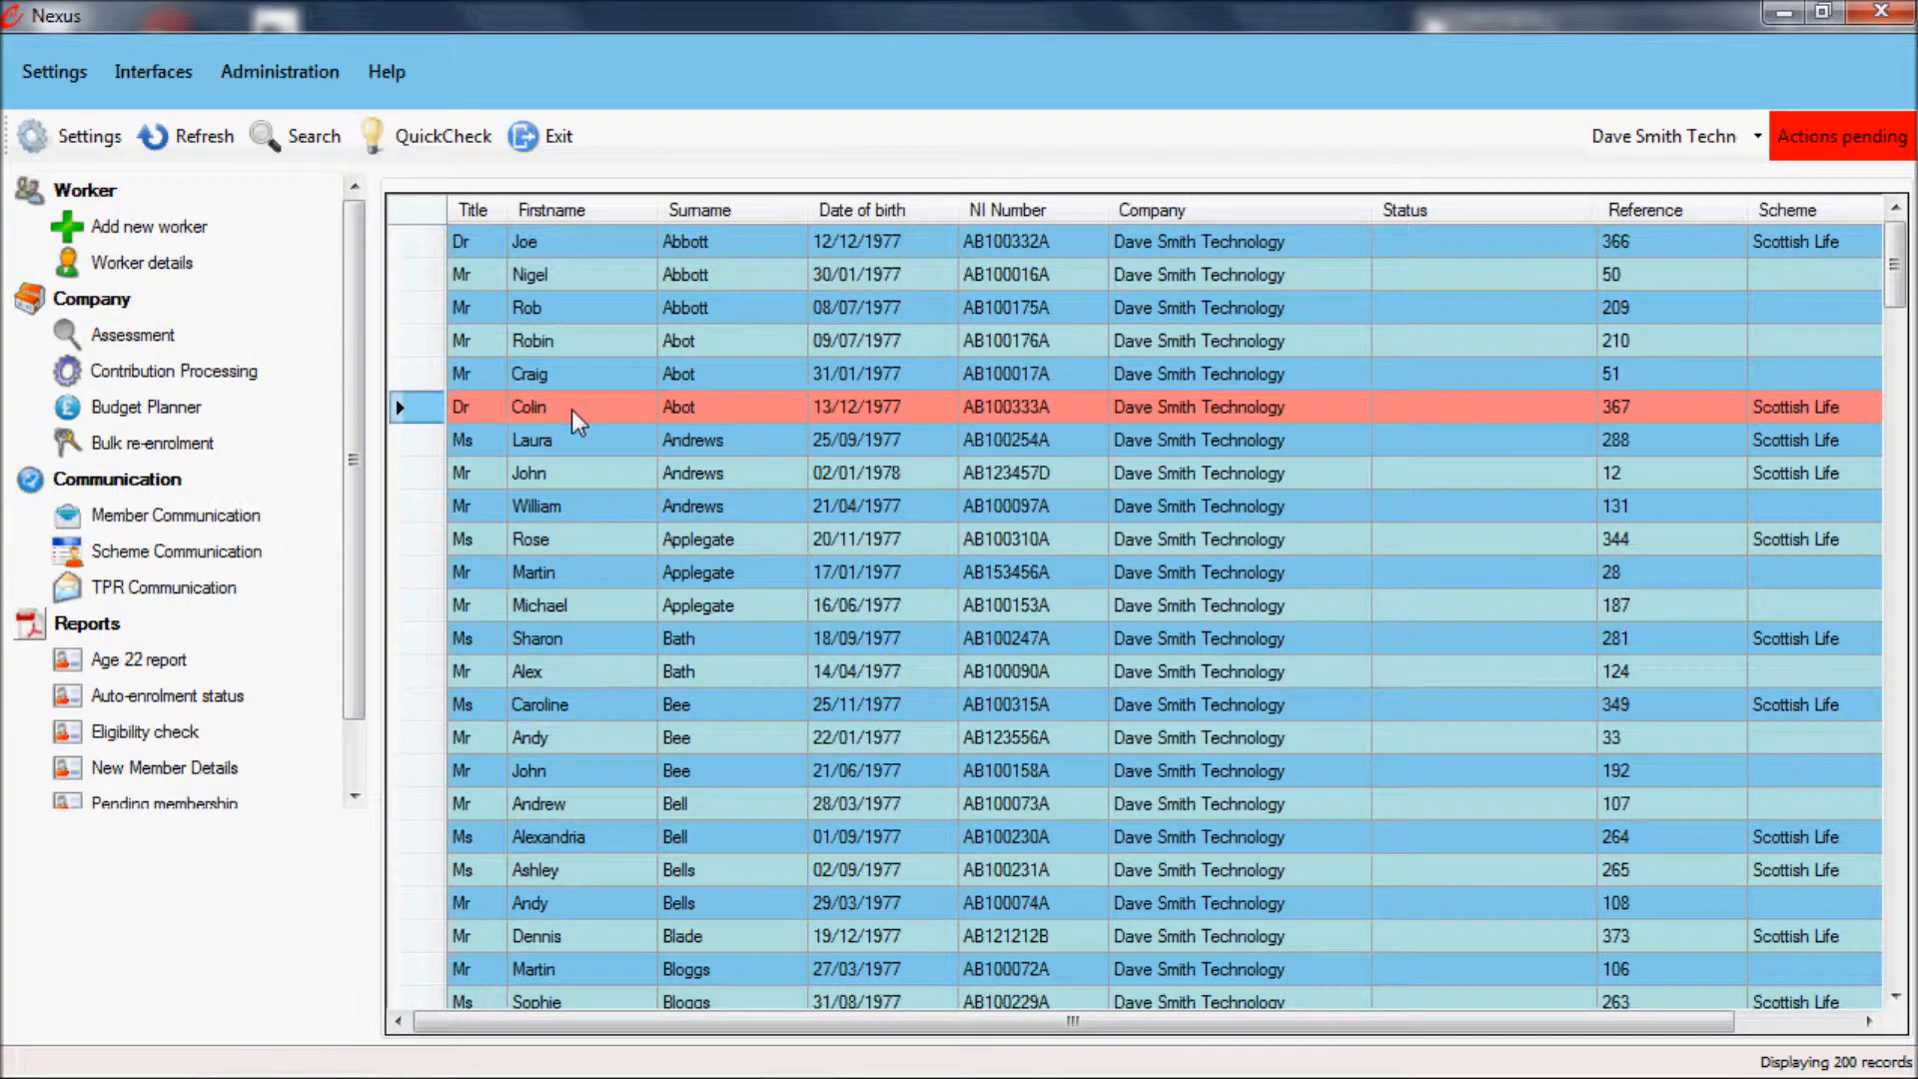
Step: Check the communication records of the highlighted worker who belongs to the Scottish Life scheme
double_click(571, 409)
left_click(300, 533)
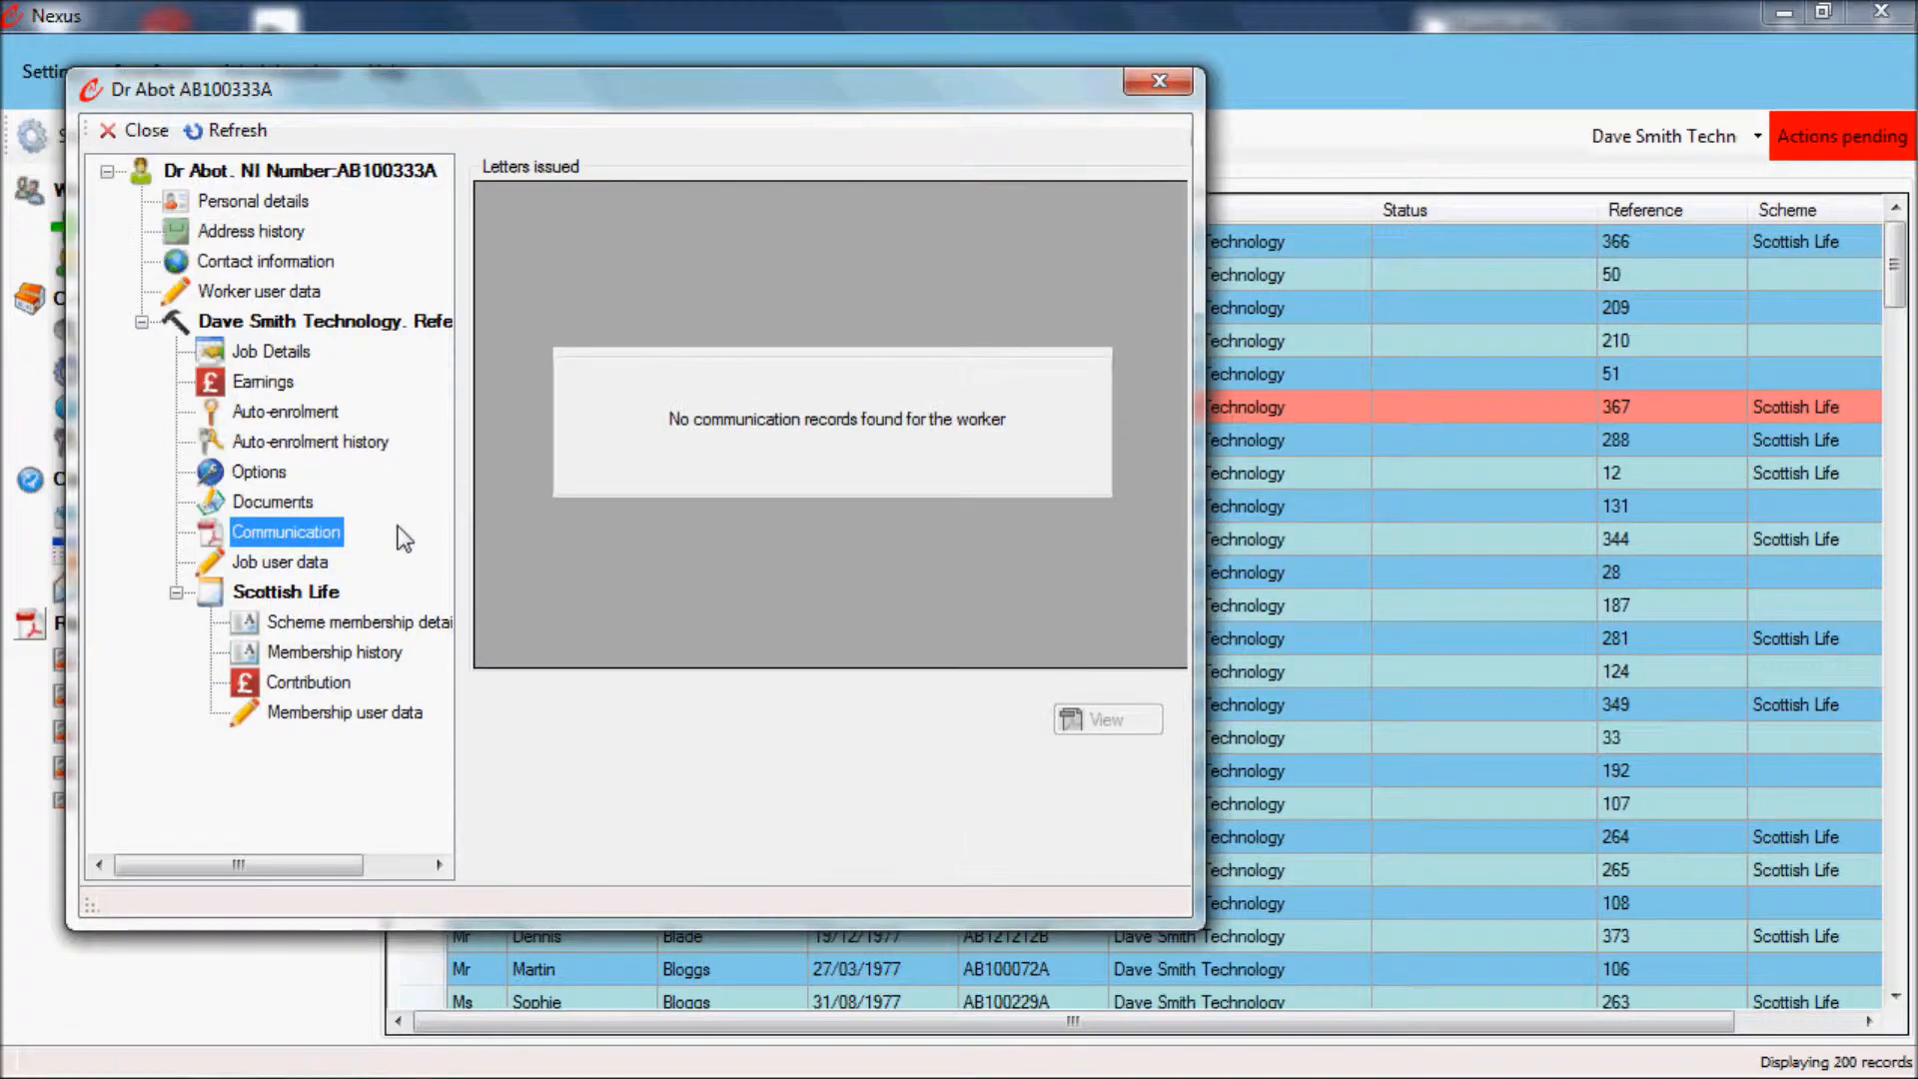
left_click(1159, 82)
Step: From the communication records of the fourth-listed worker, without a scheme, open the issued Staging date postponement Notice 1 - Others letter as a PDF
double_click(1646, 333)
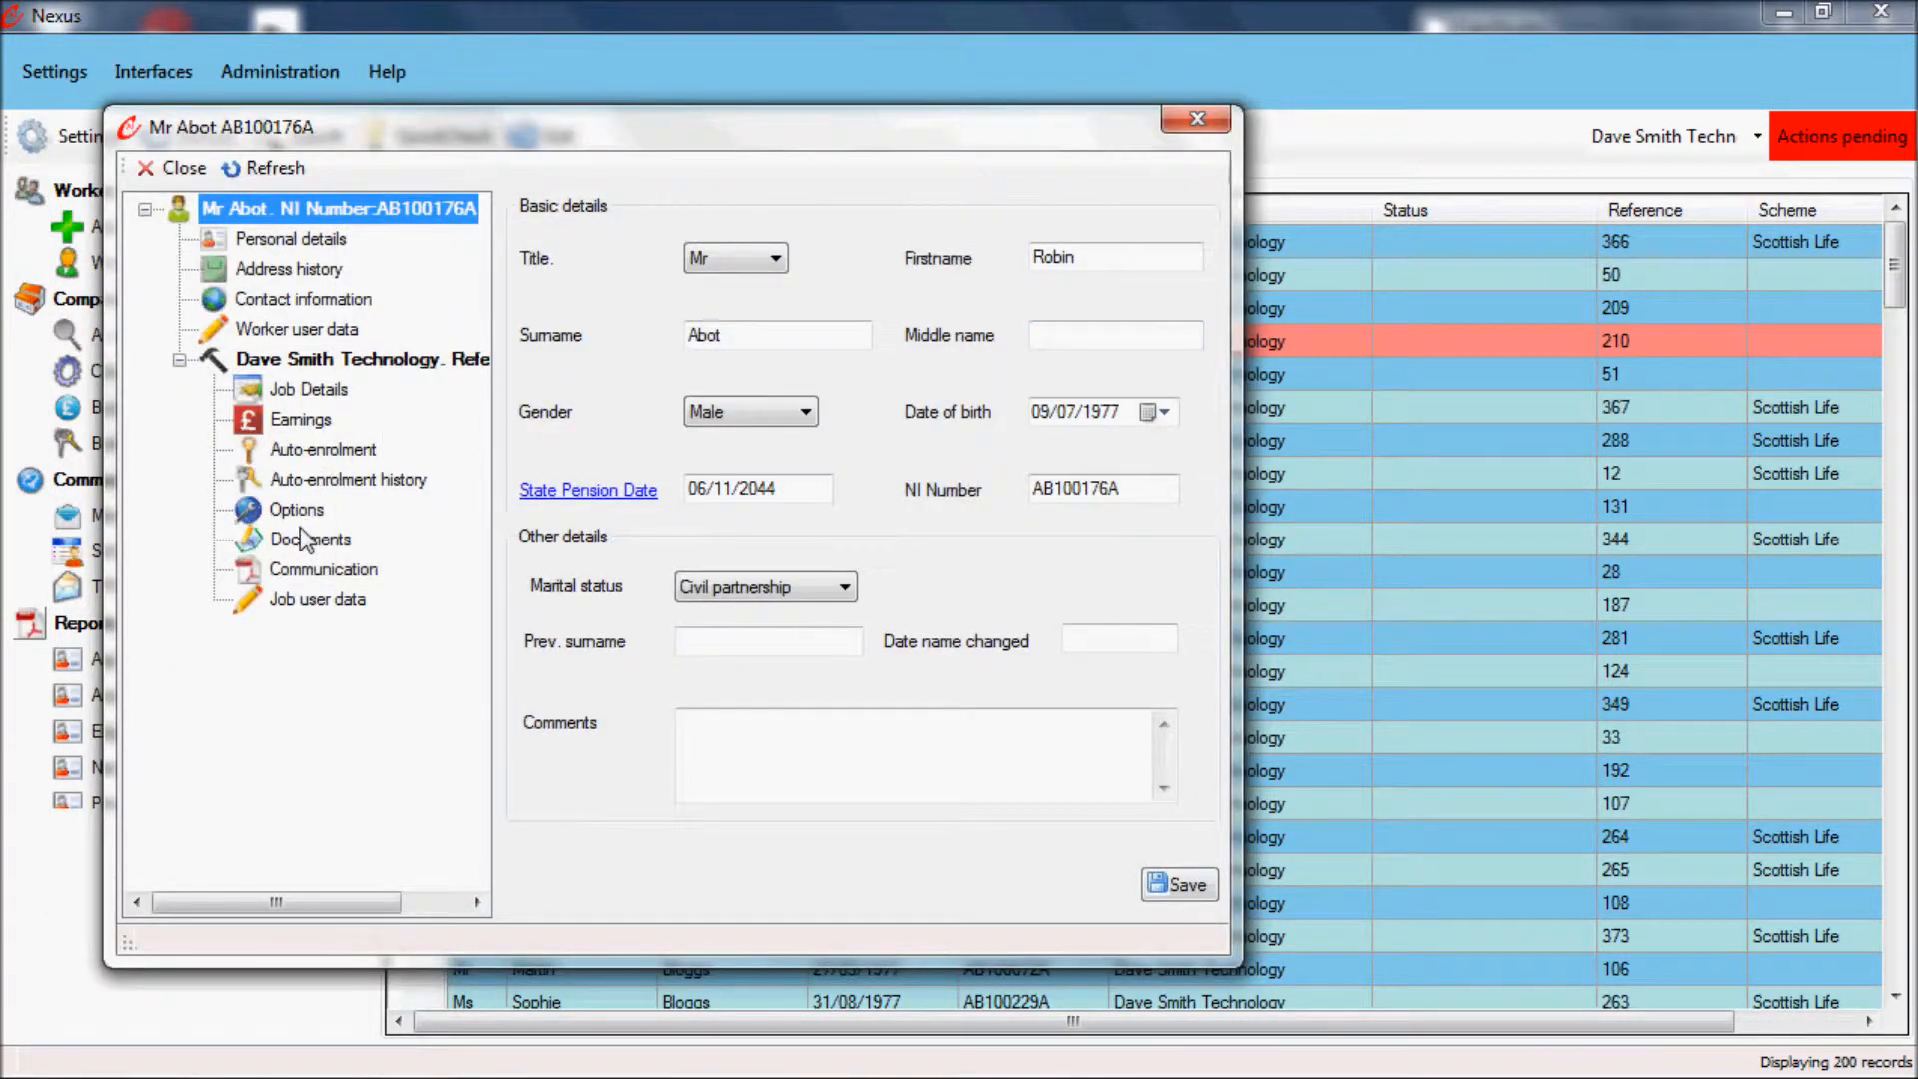
left_click(315, 569)
left_click(538, 292)
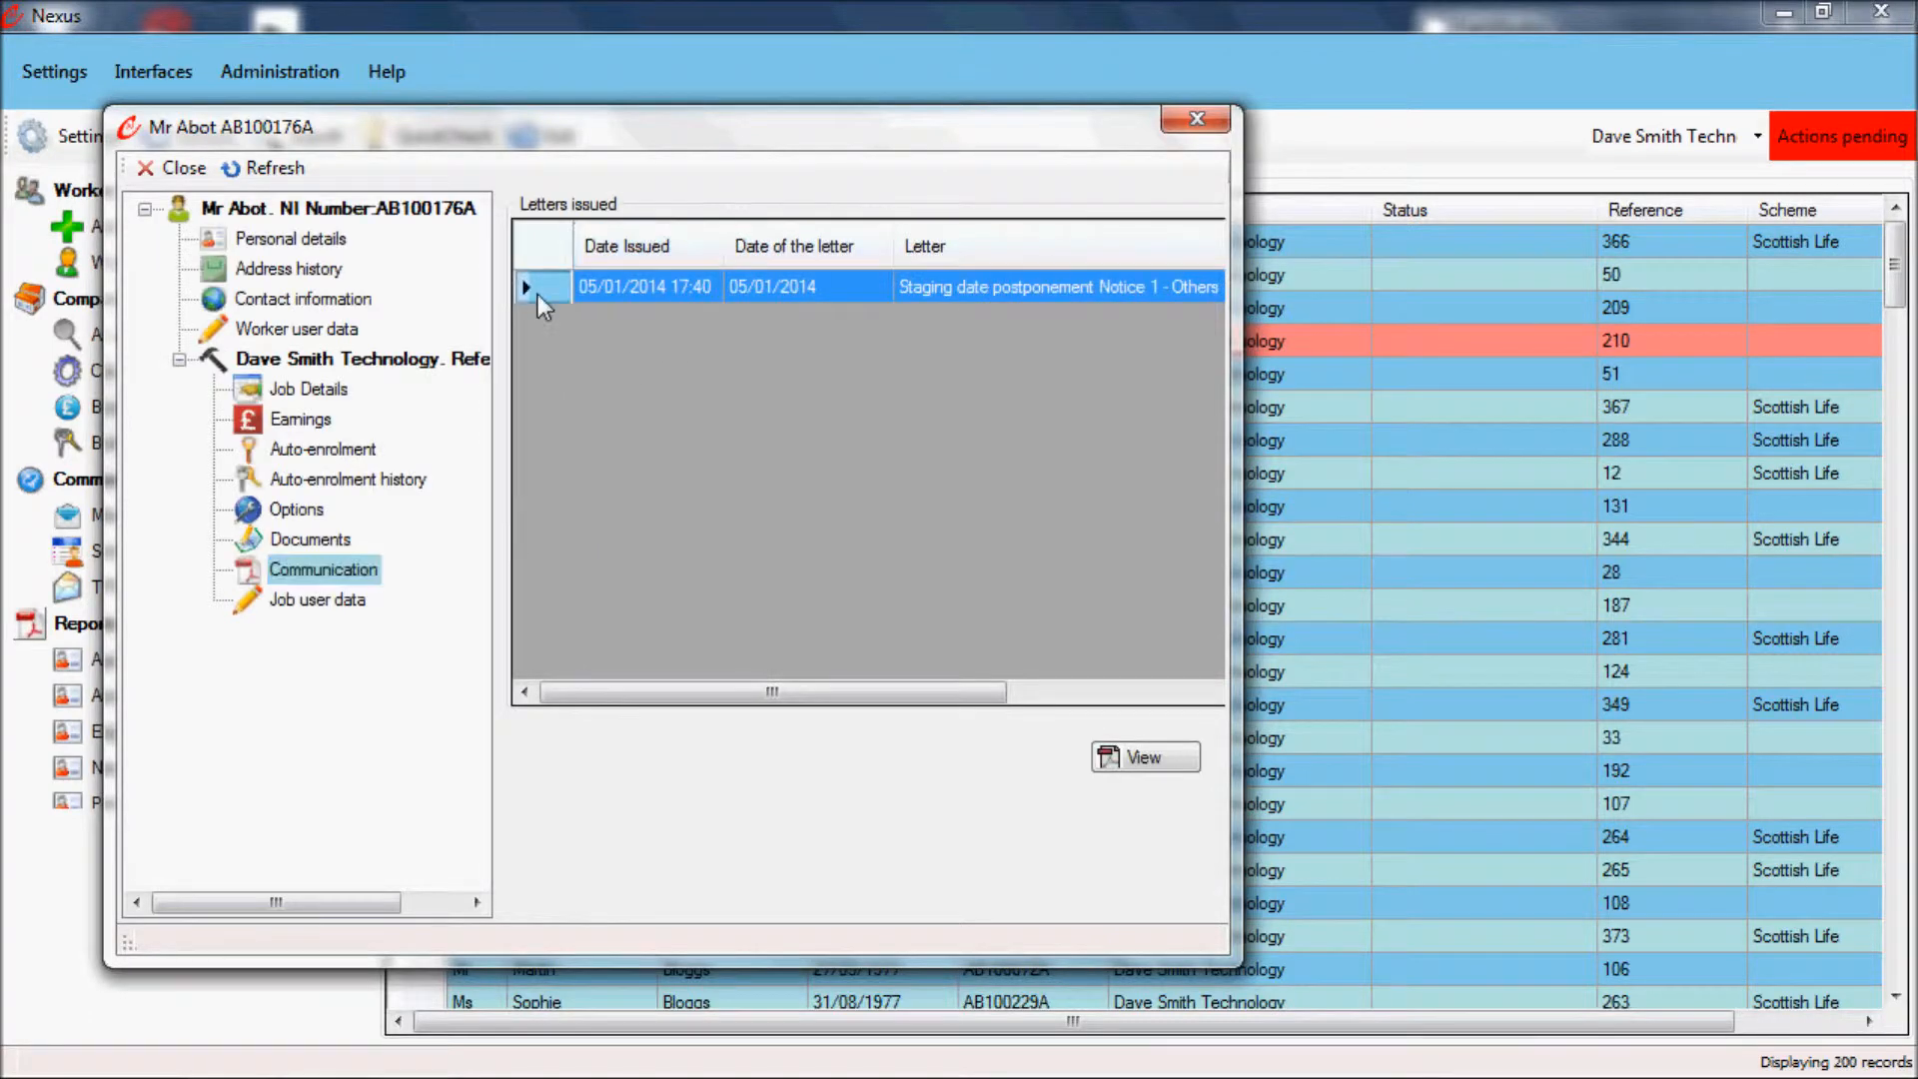
left_click(1139, 758)
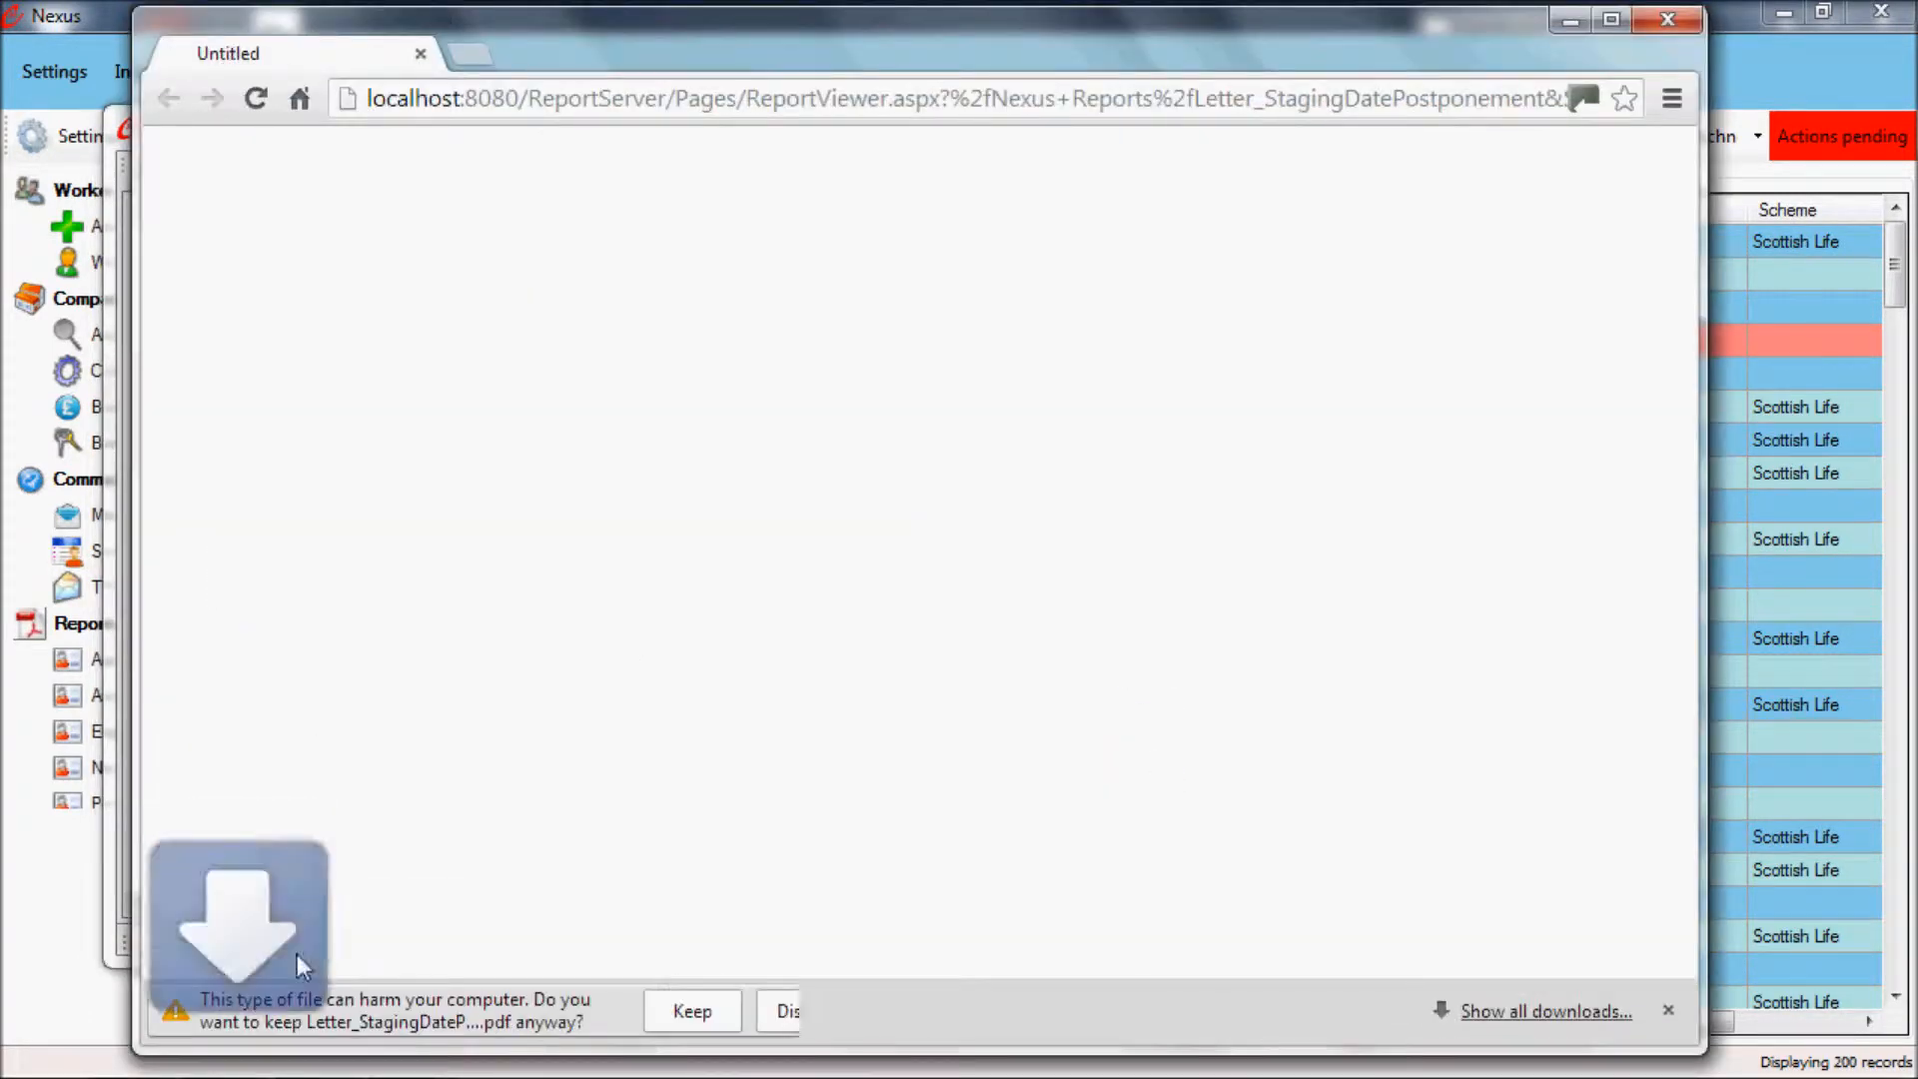
left_click(690, 1013)
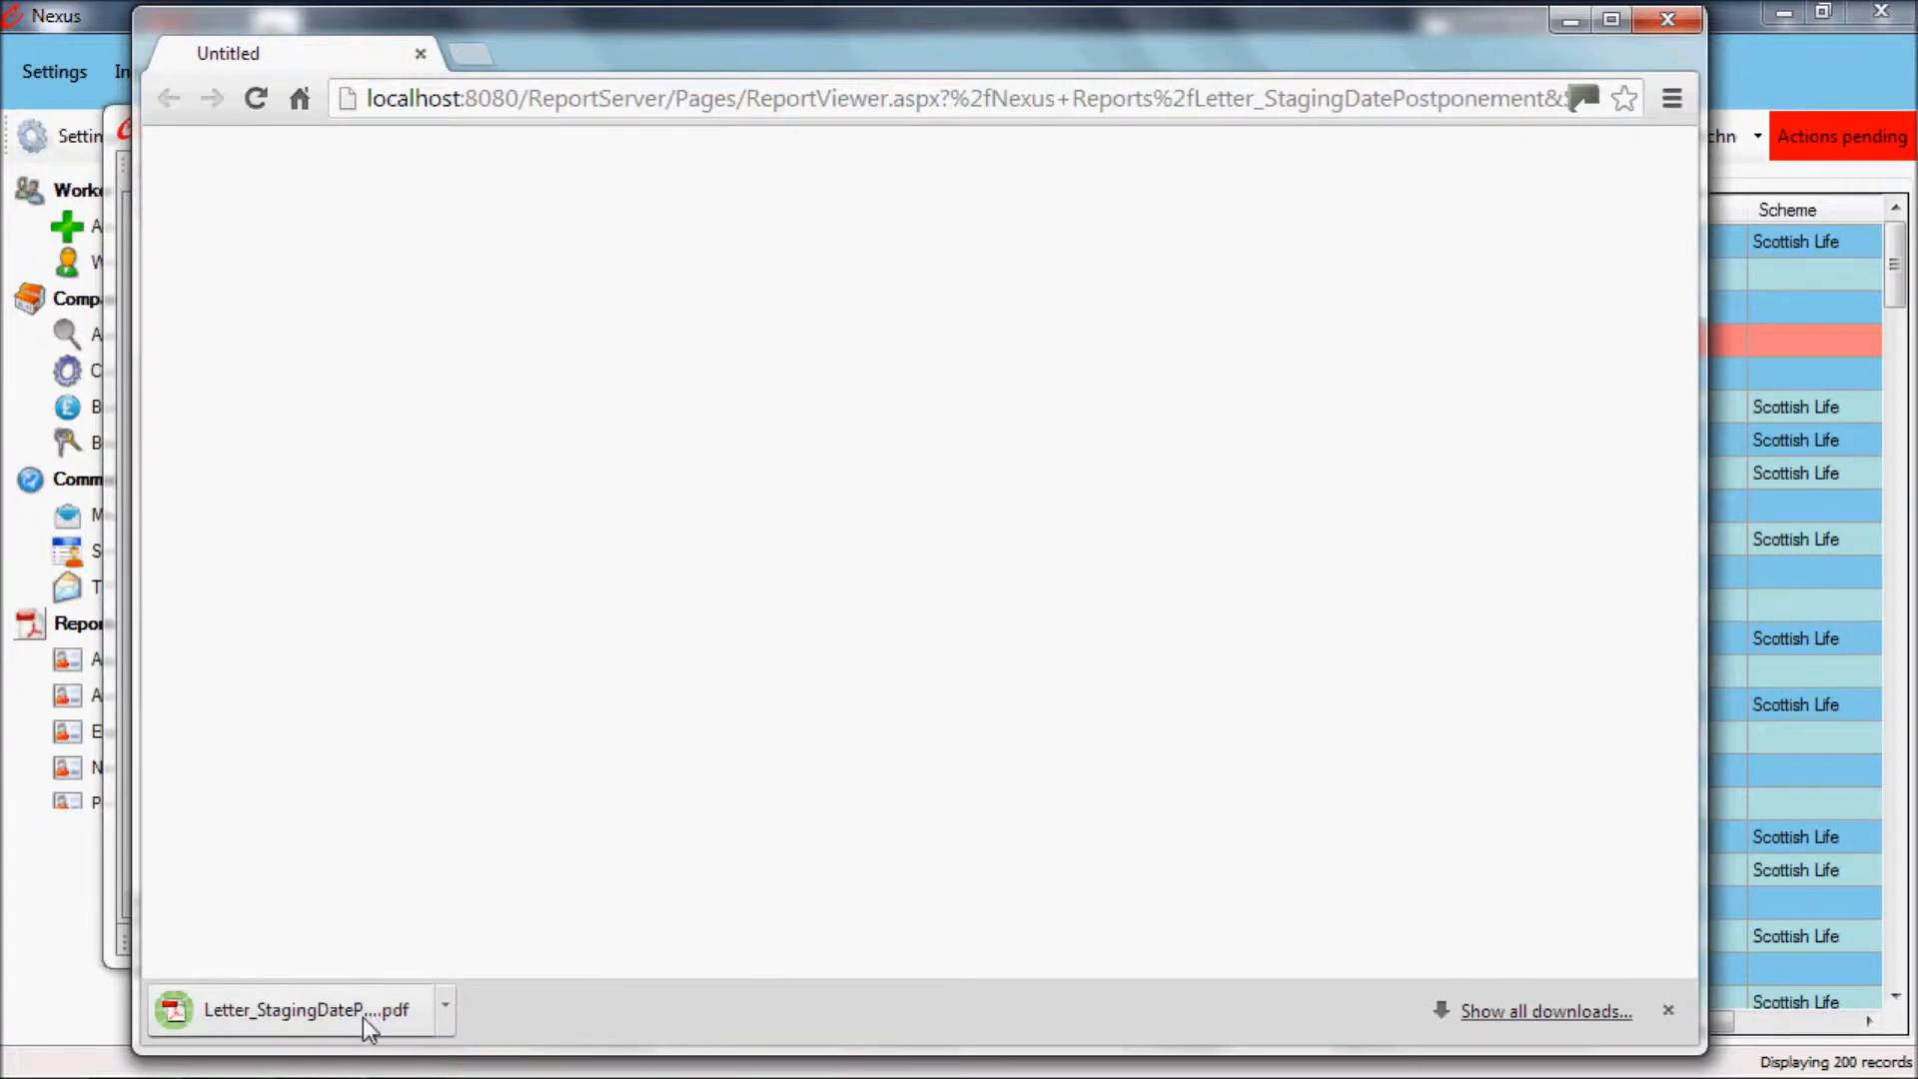
left_click(363, 1019)
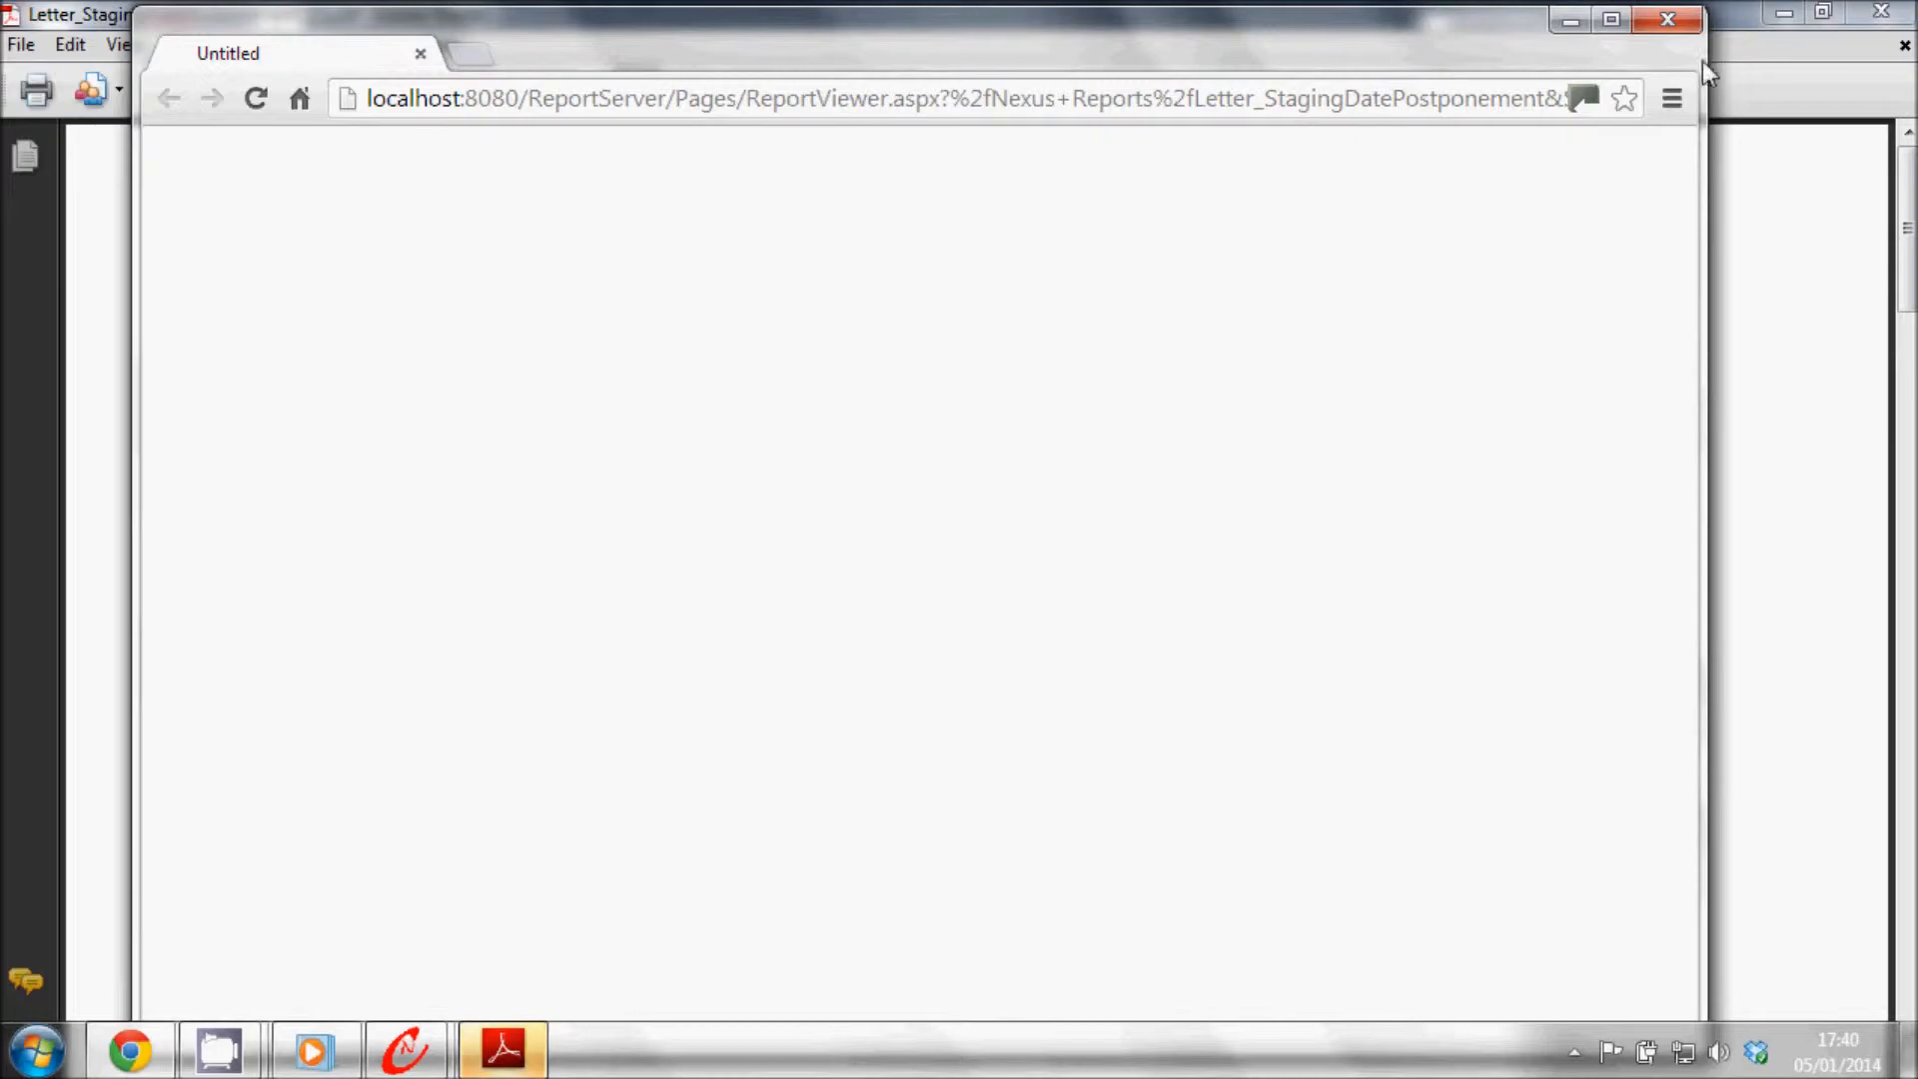
left_click(1675, 21)
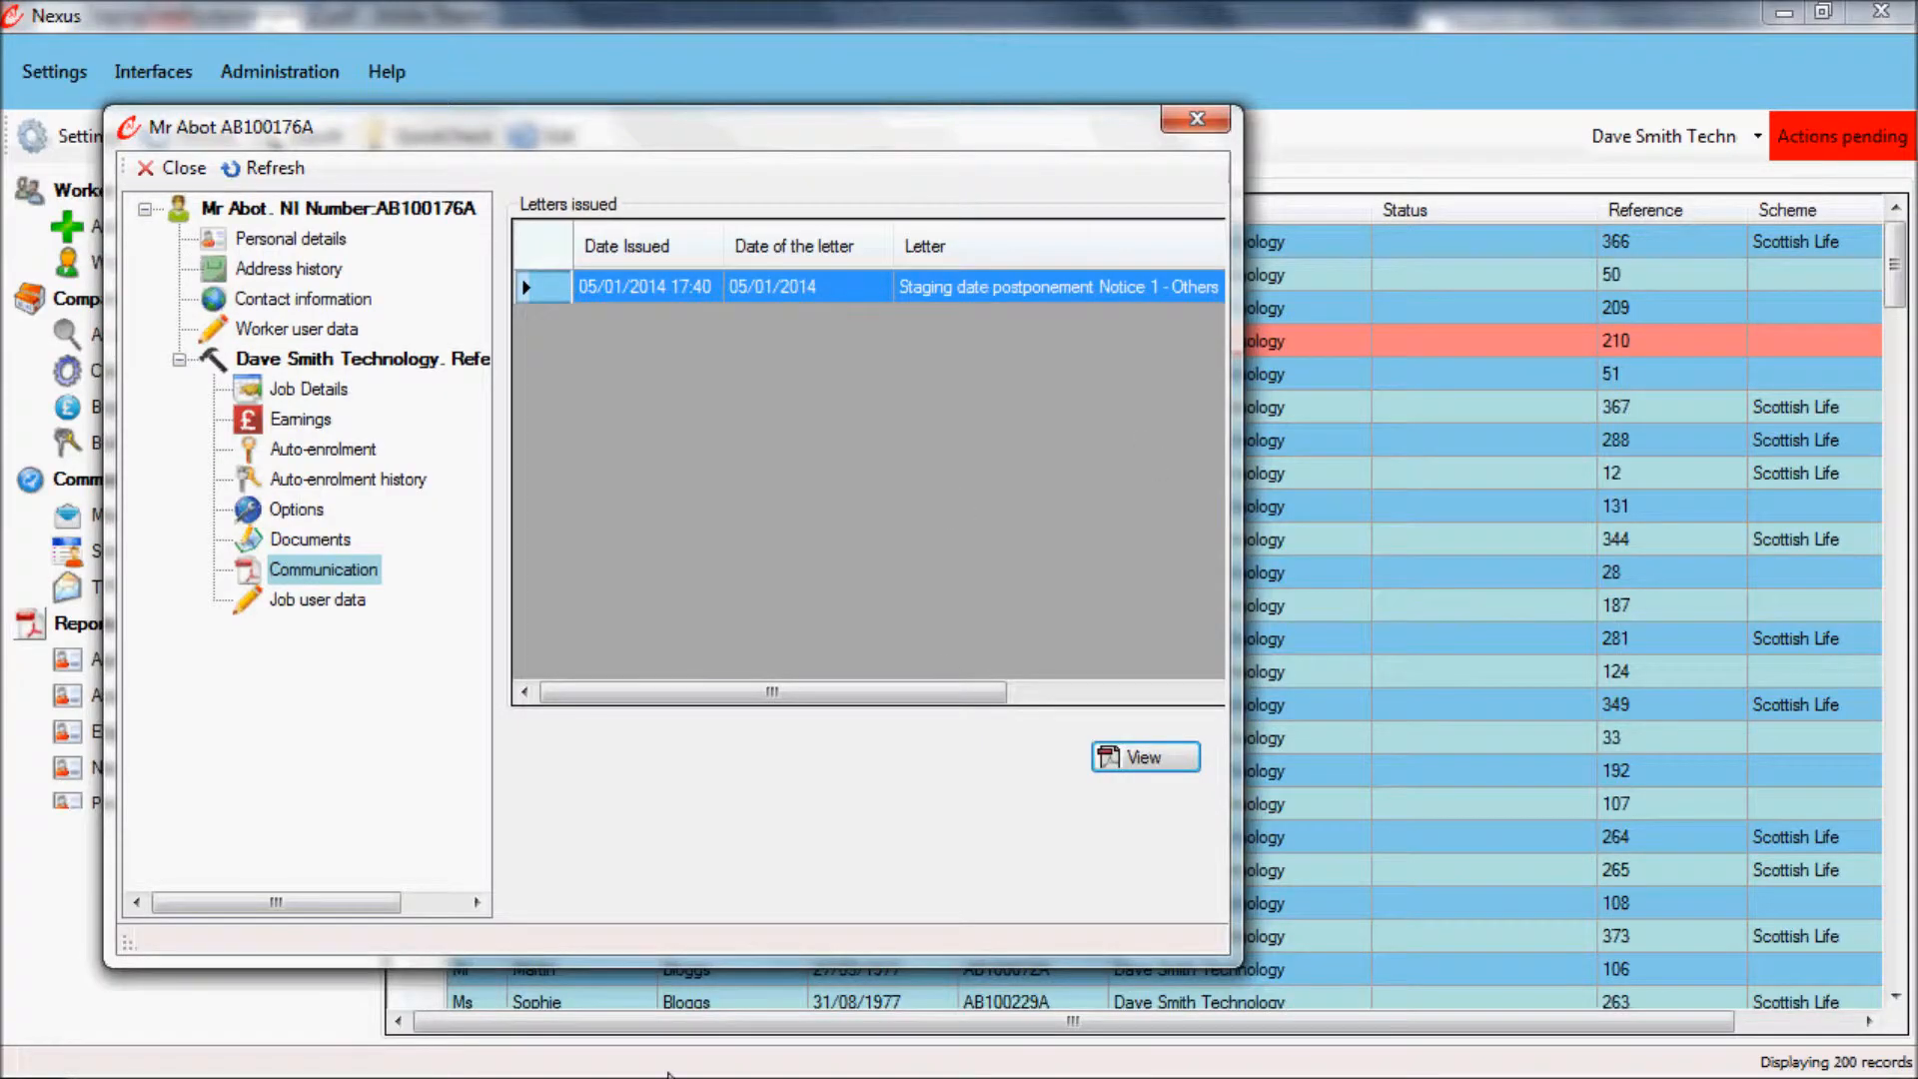
Step: Examine the worker's individual postponement letter through to the sign-off on page 2, and close both the PDF and the worker record
key("alt+Tab")
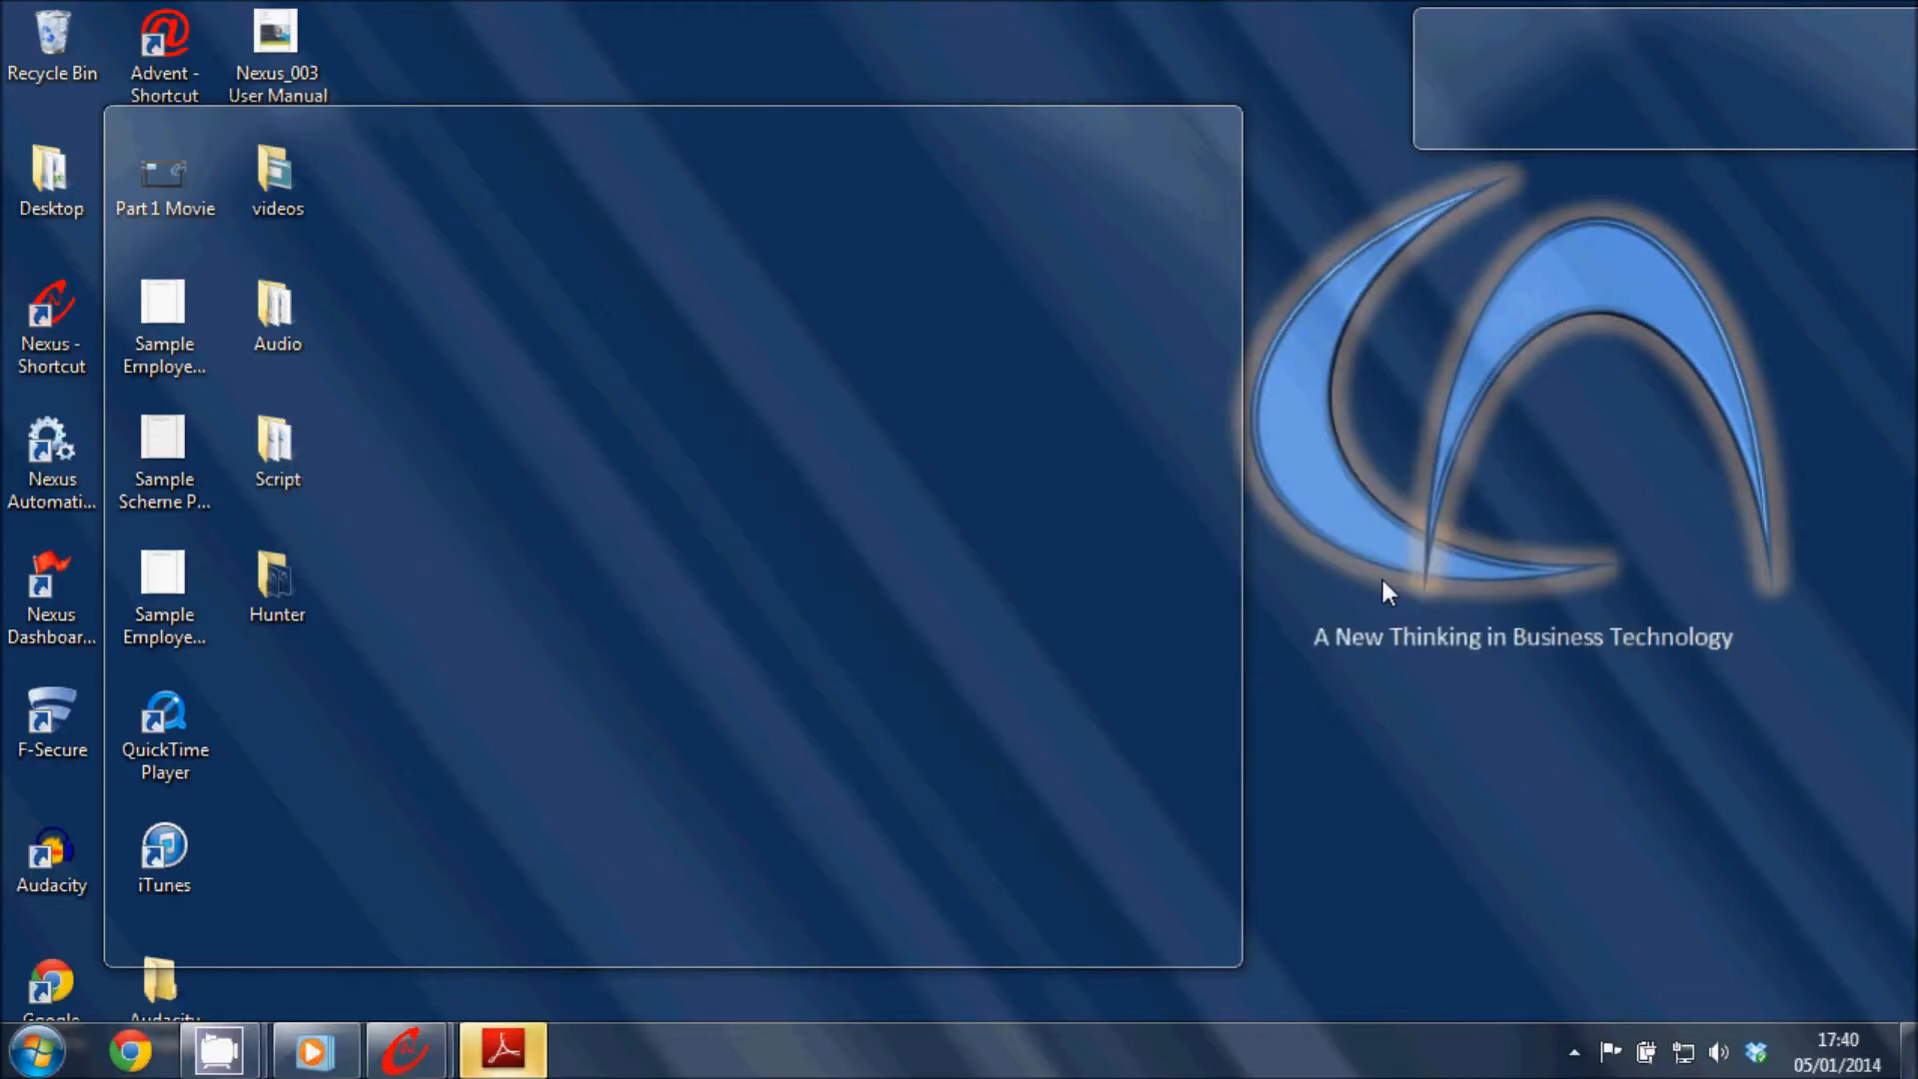
scroll(850, 678, "down", 20)
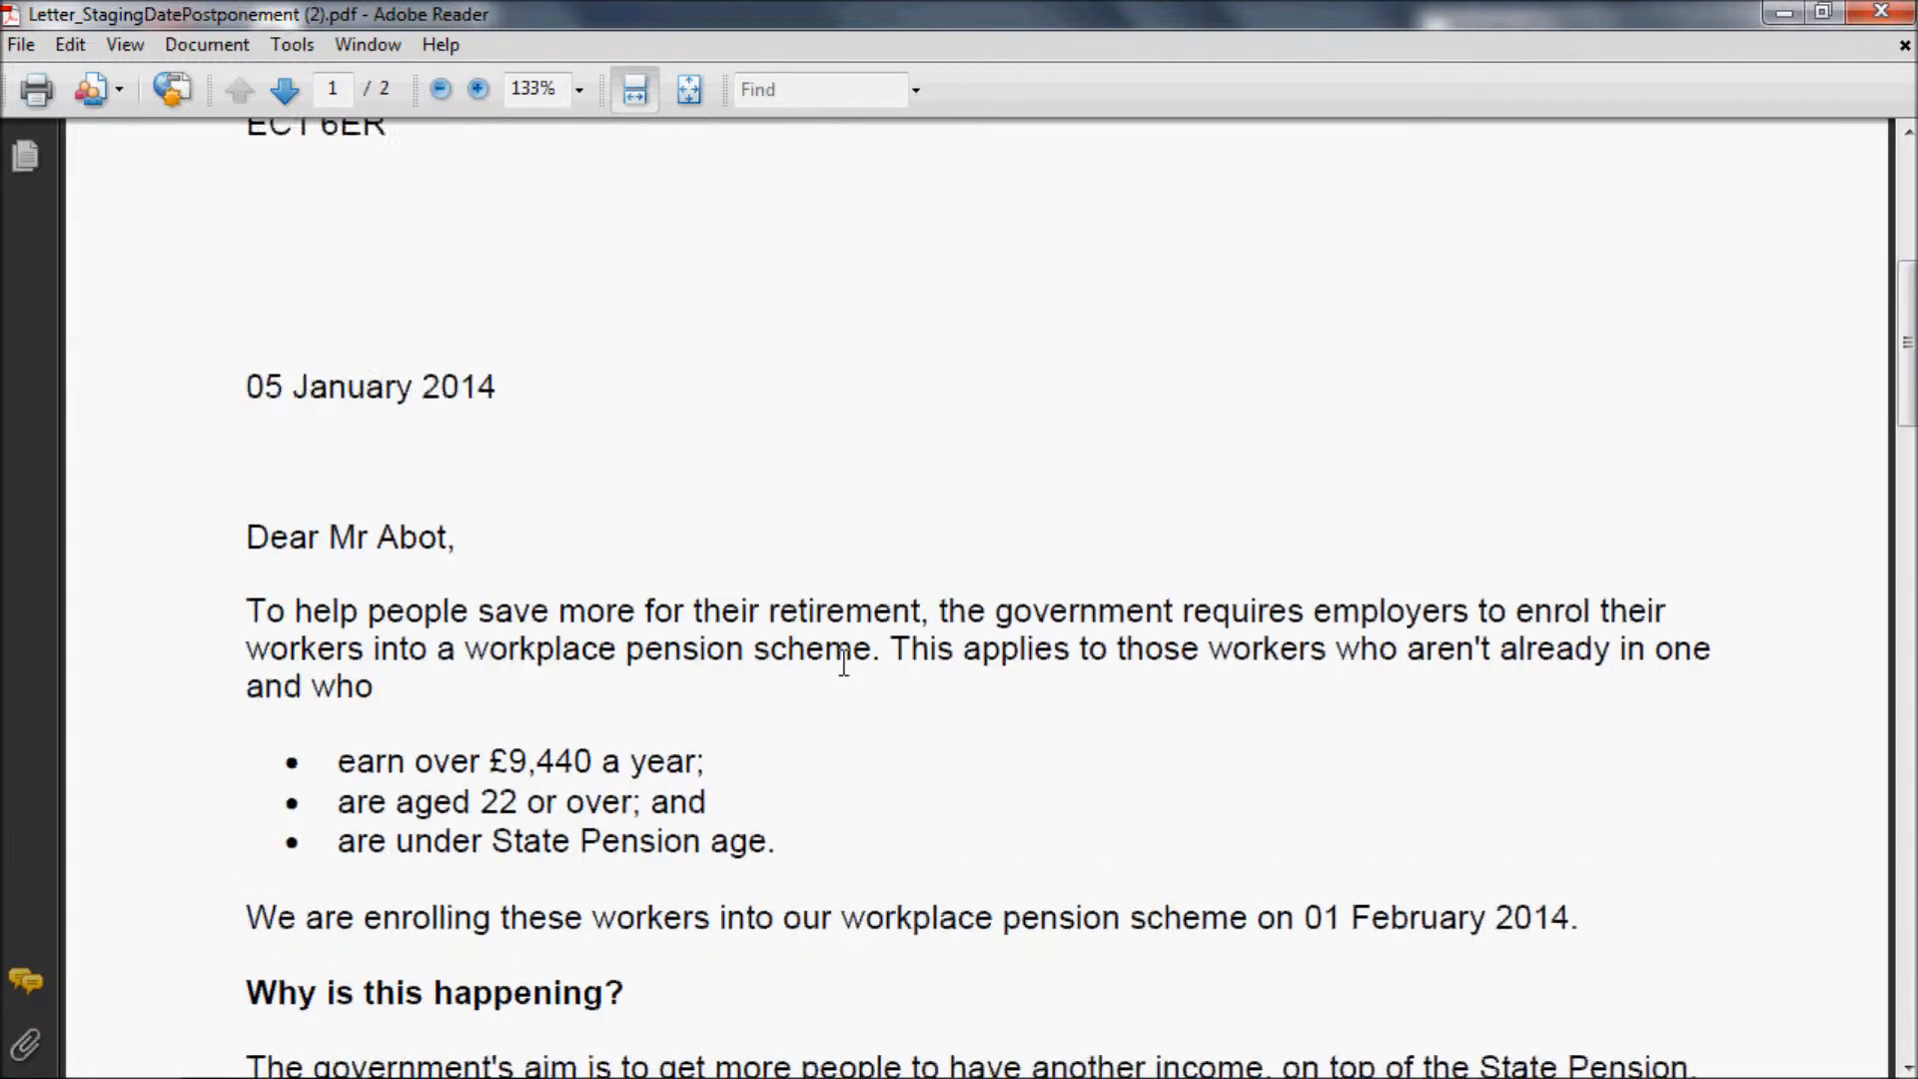
scroll(844, 663, "down", 20)
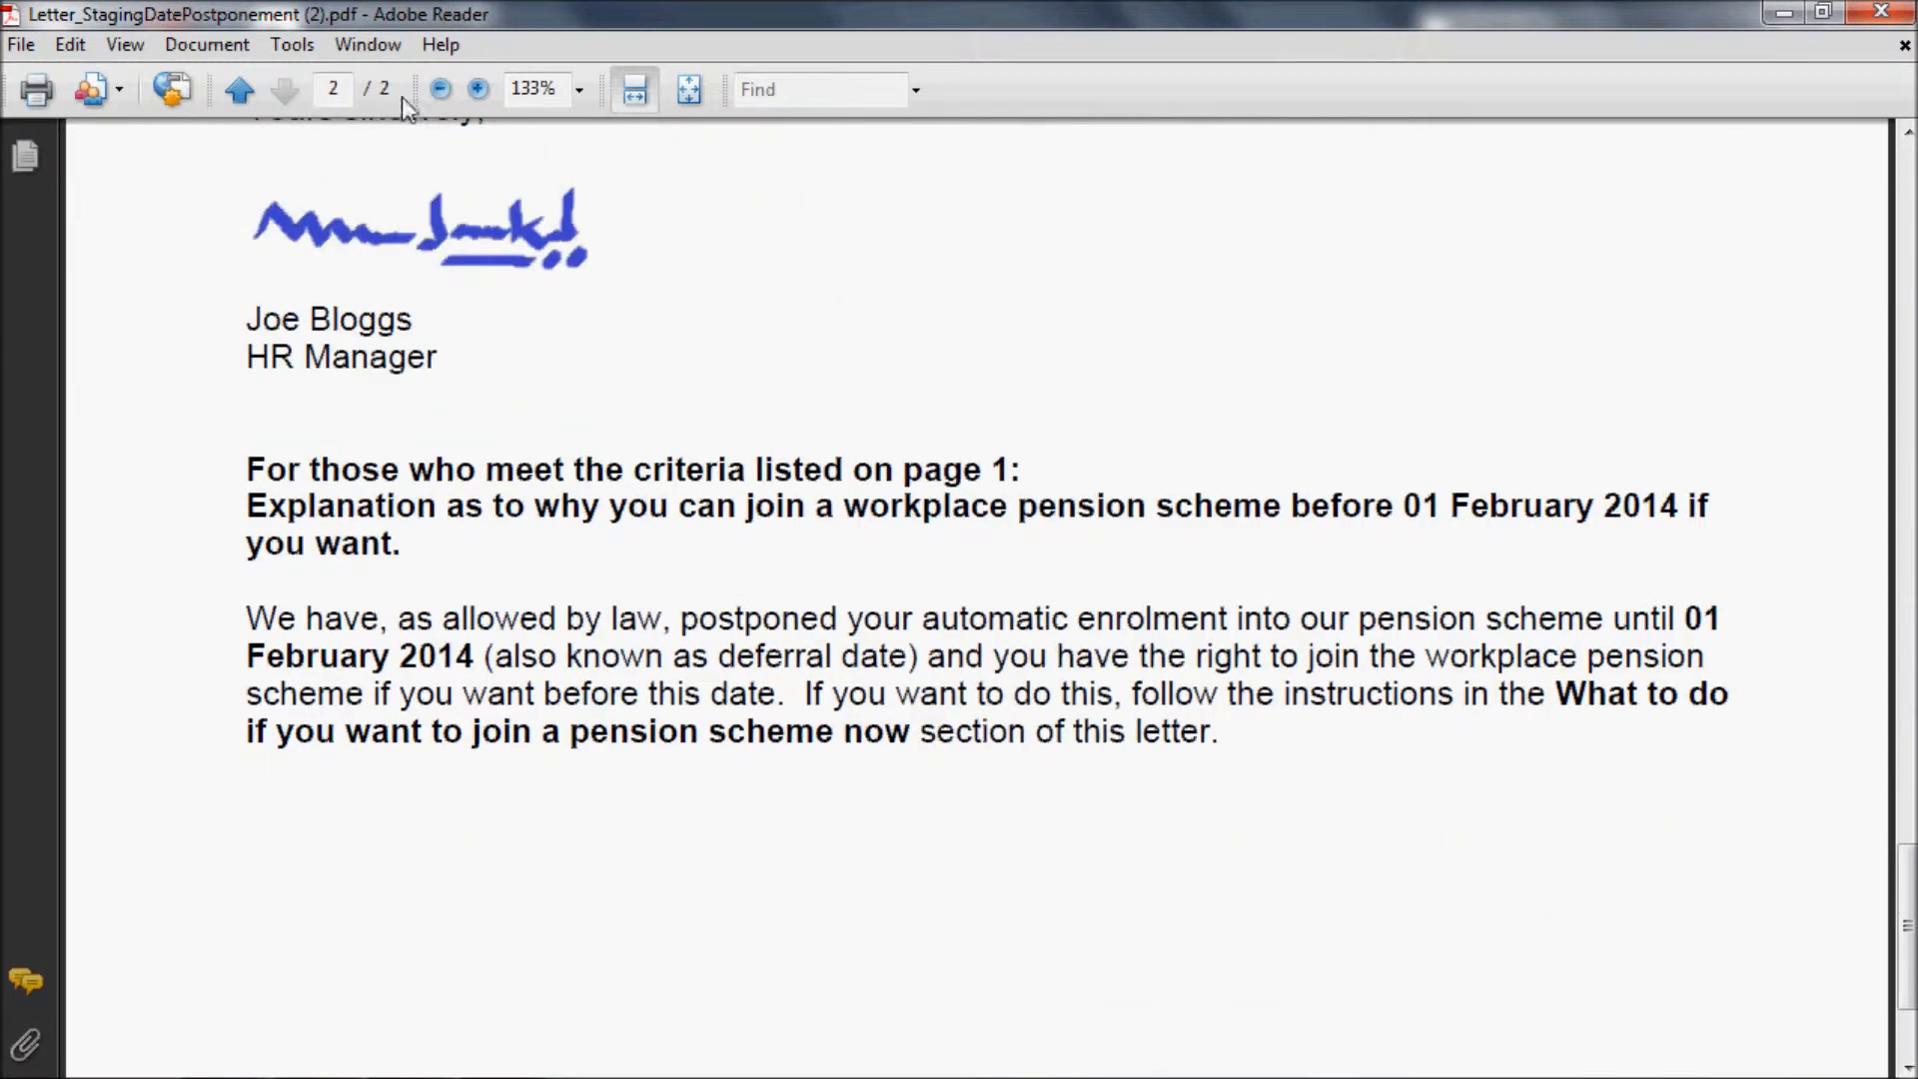
left_click(1885, 14)
left_click(1195, 121)
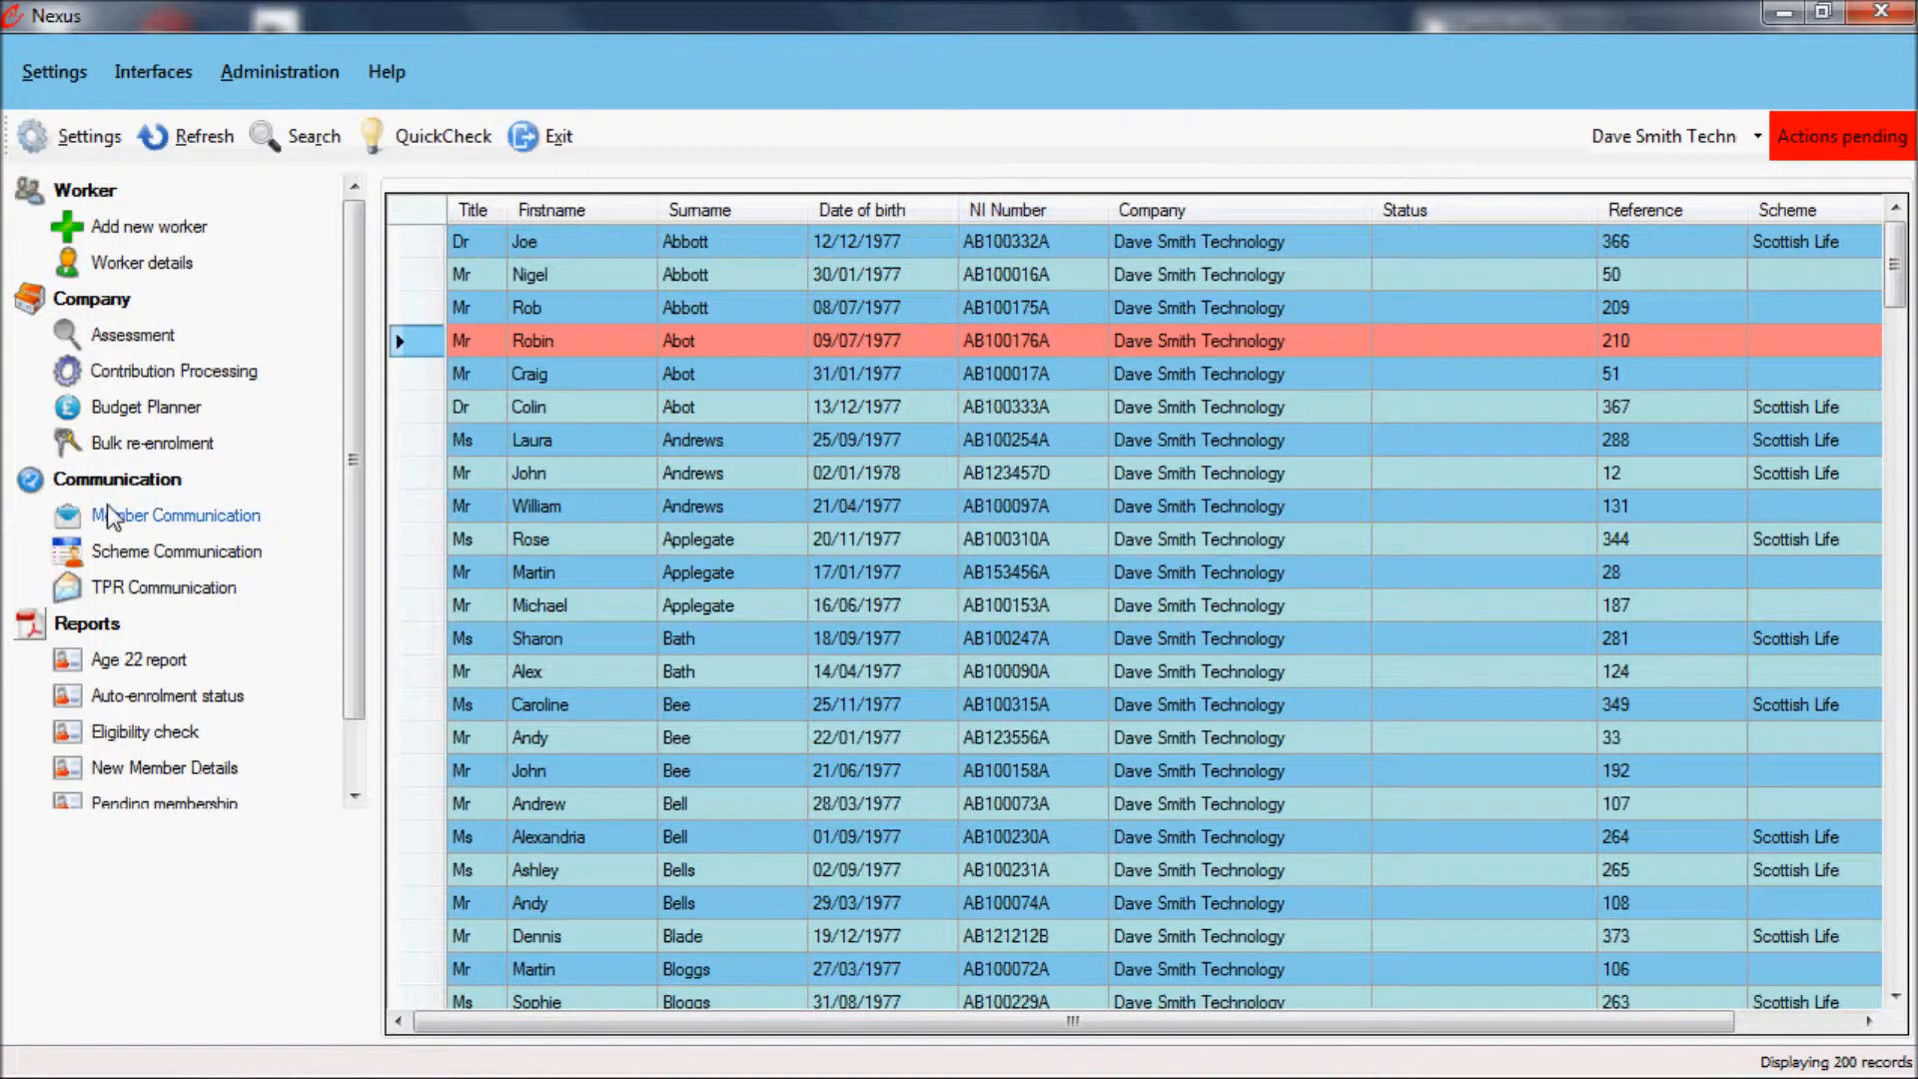
Step: In Member Communication, load the workers due the enrolment information letter for existing members and produce the letters
left_click(154, 514)
left_click(494, 453)
left_click(496, 467)
left_click(954, 503)
left_click(1177, 510)
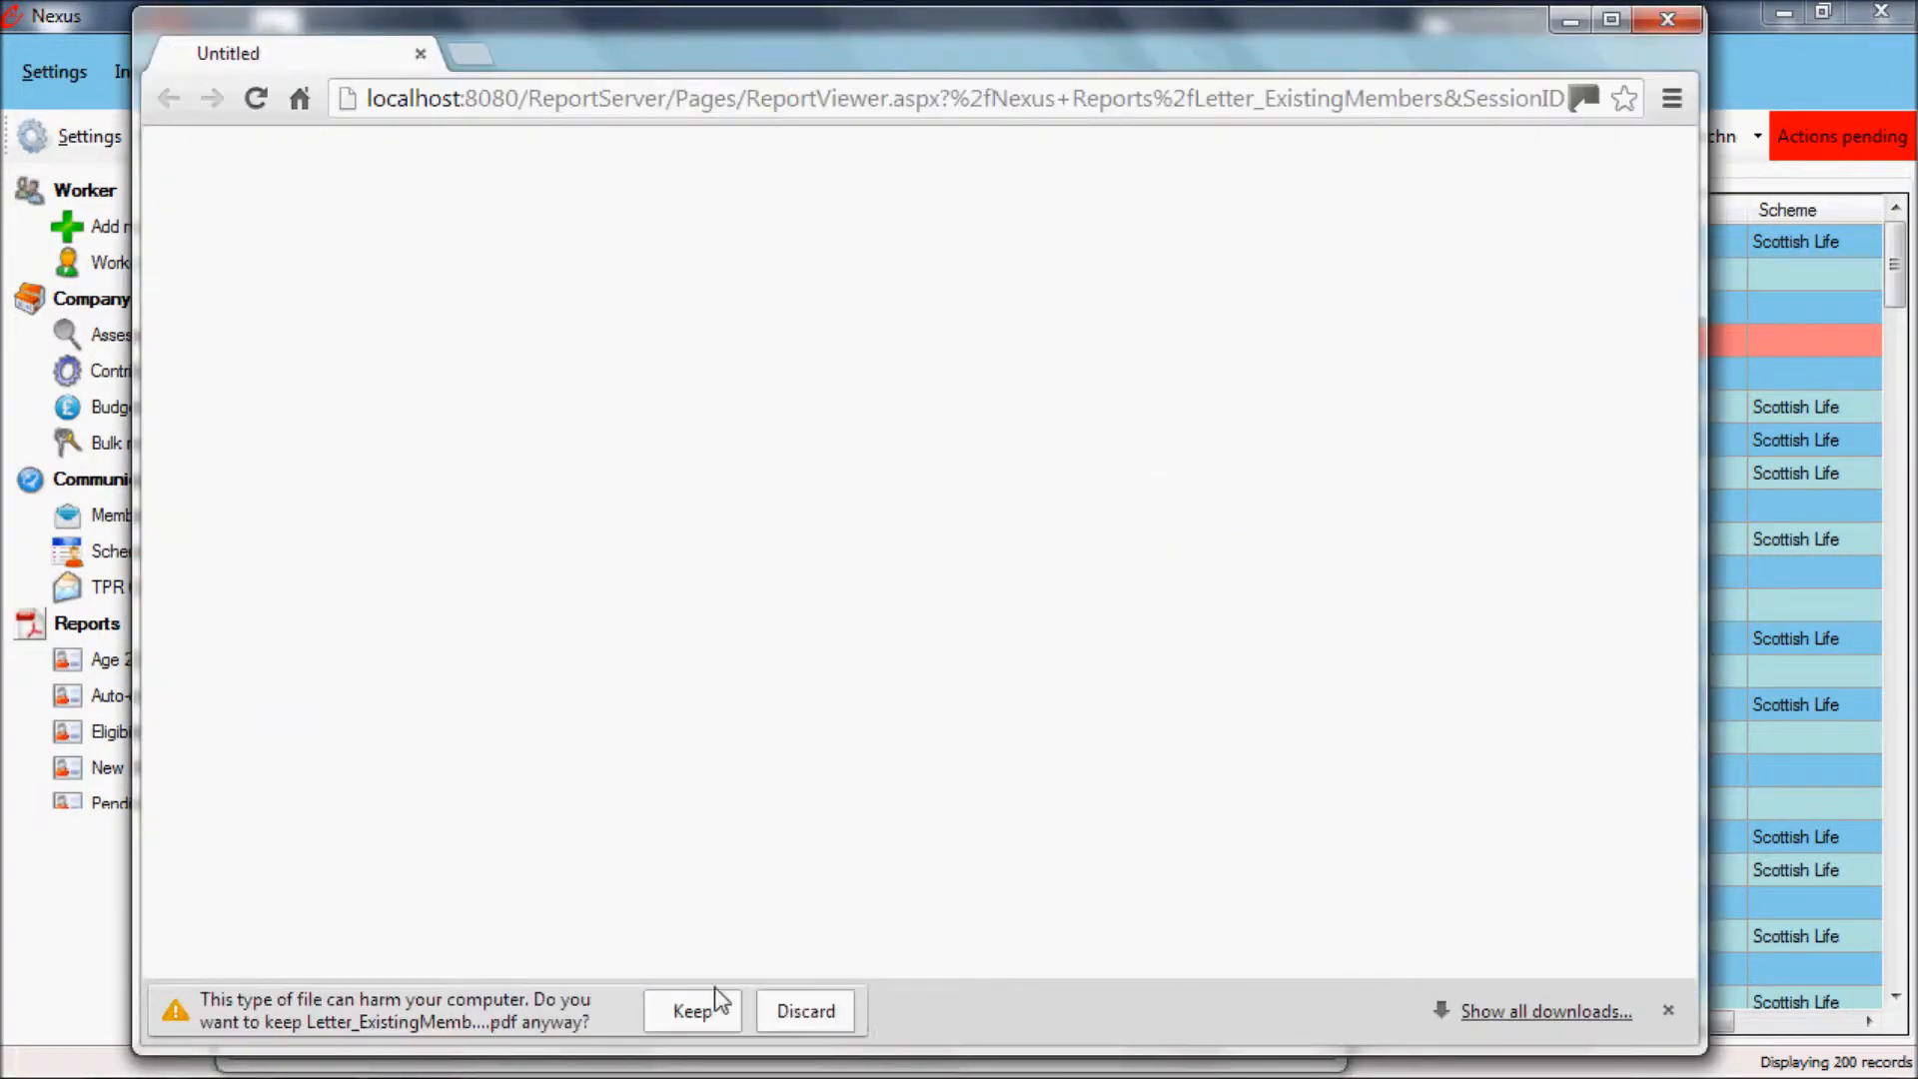
Step: Exit the report browser without keeping the download and apply the pending Enrolment information to existing members session
left_click(1668, 19)
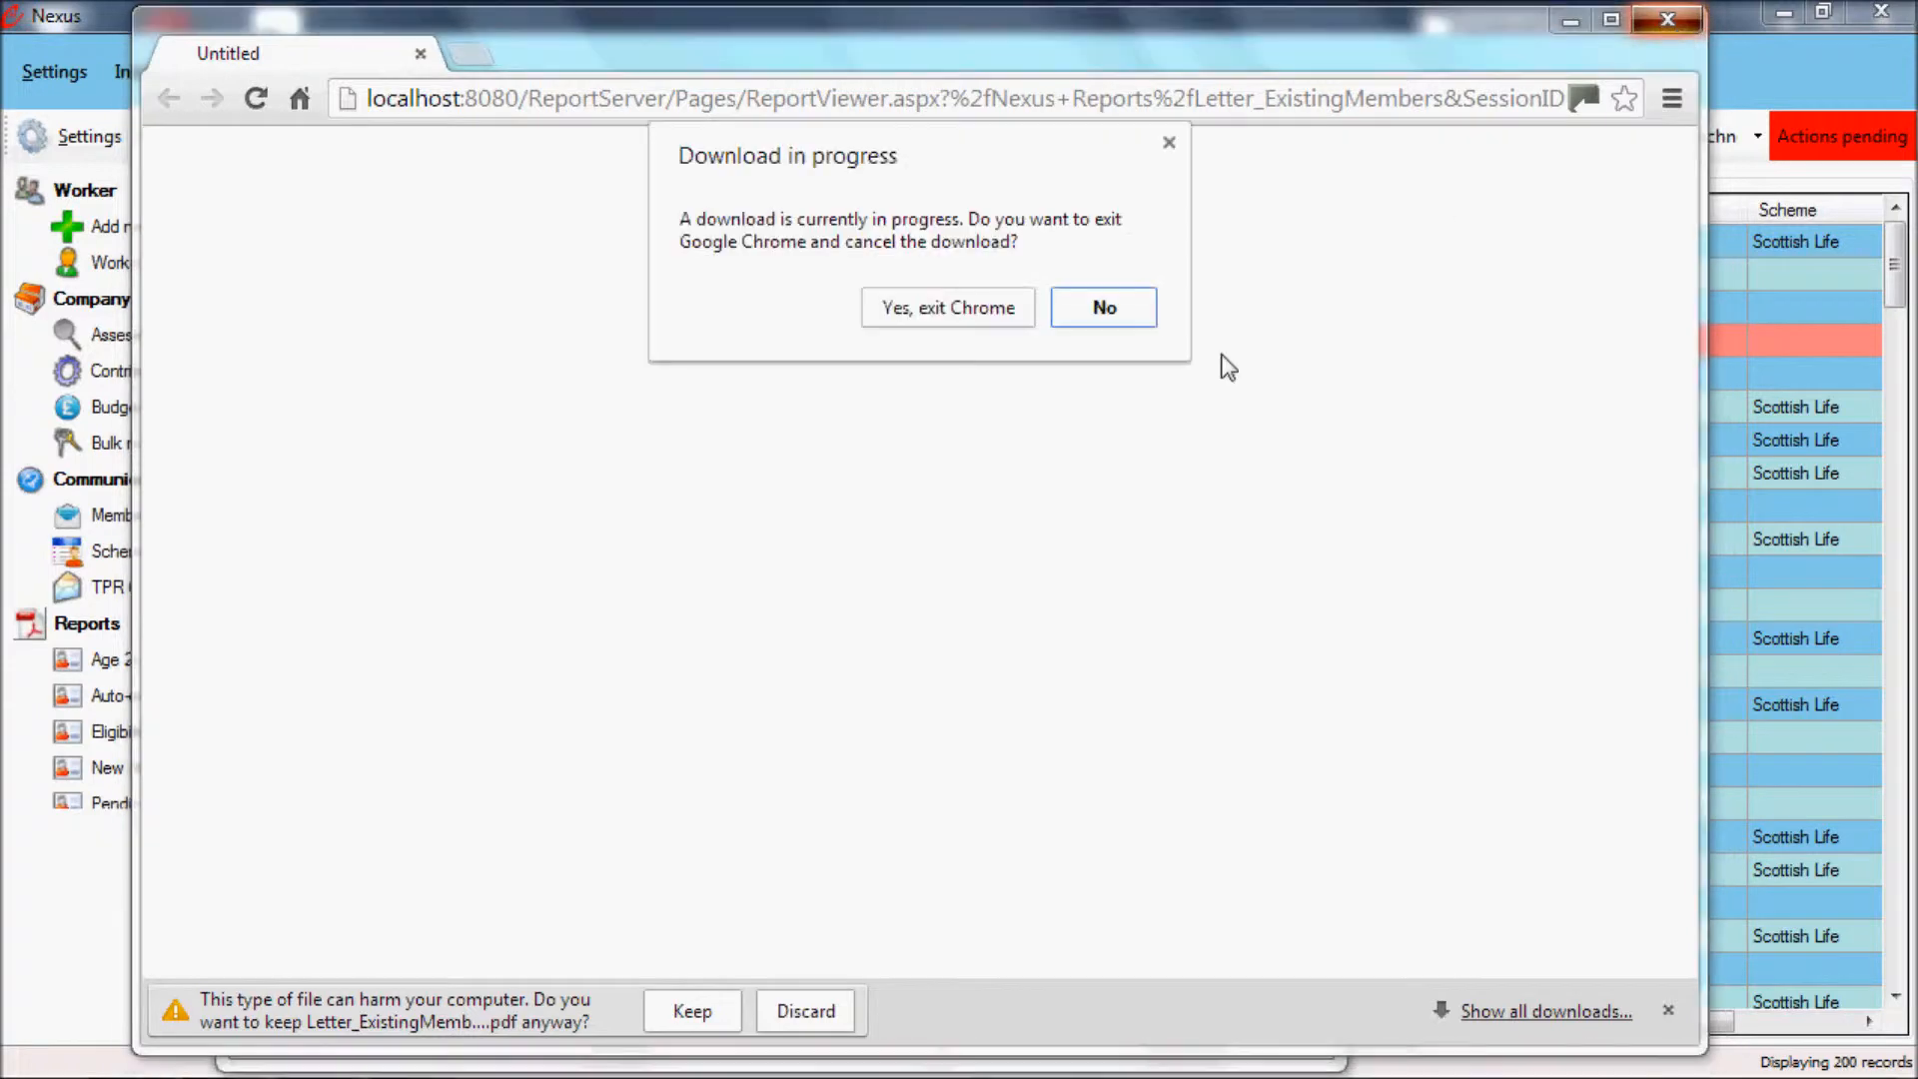
left_click(965, 318)
left_click(396, 318)
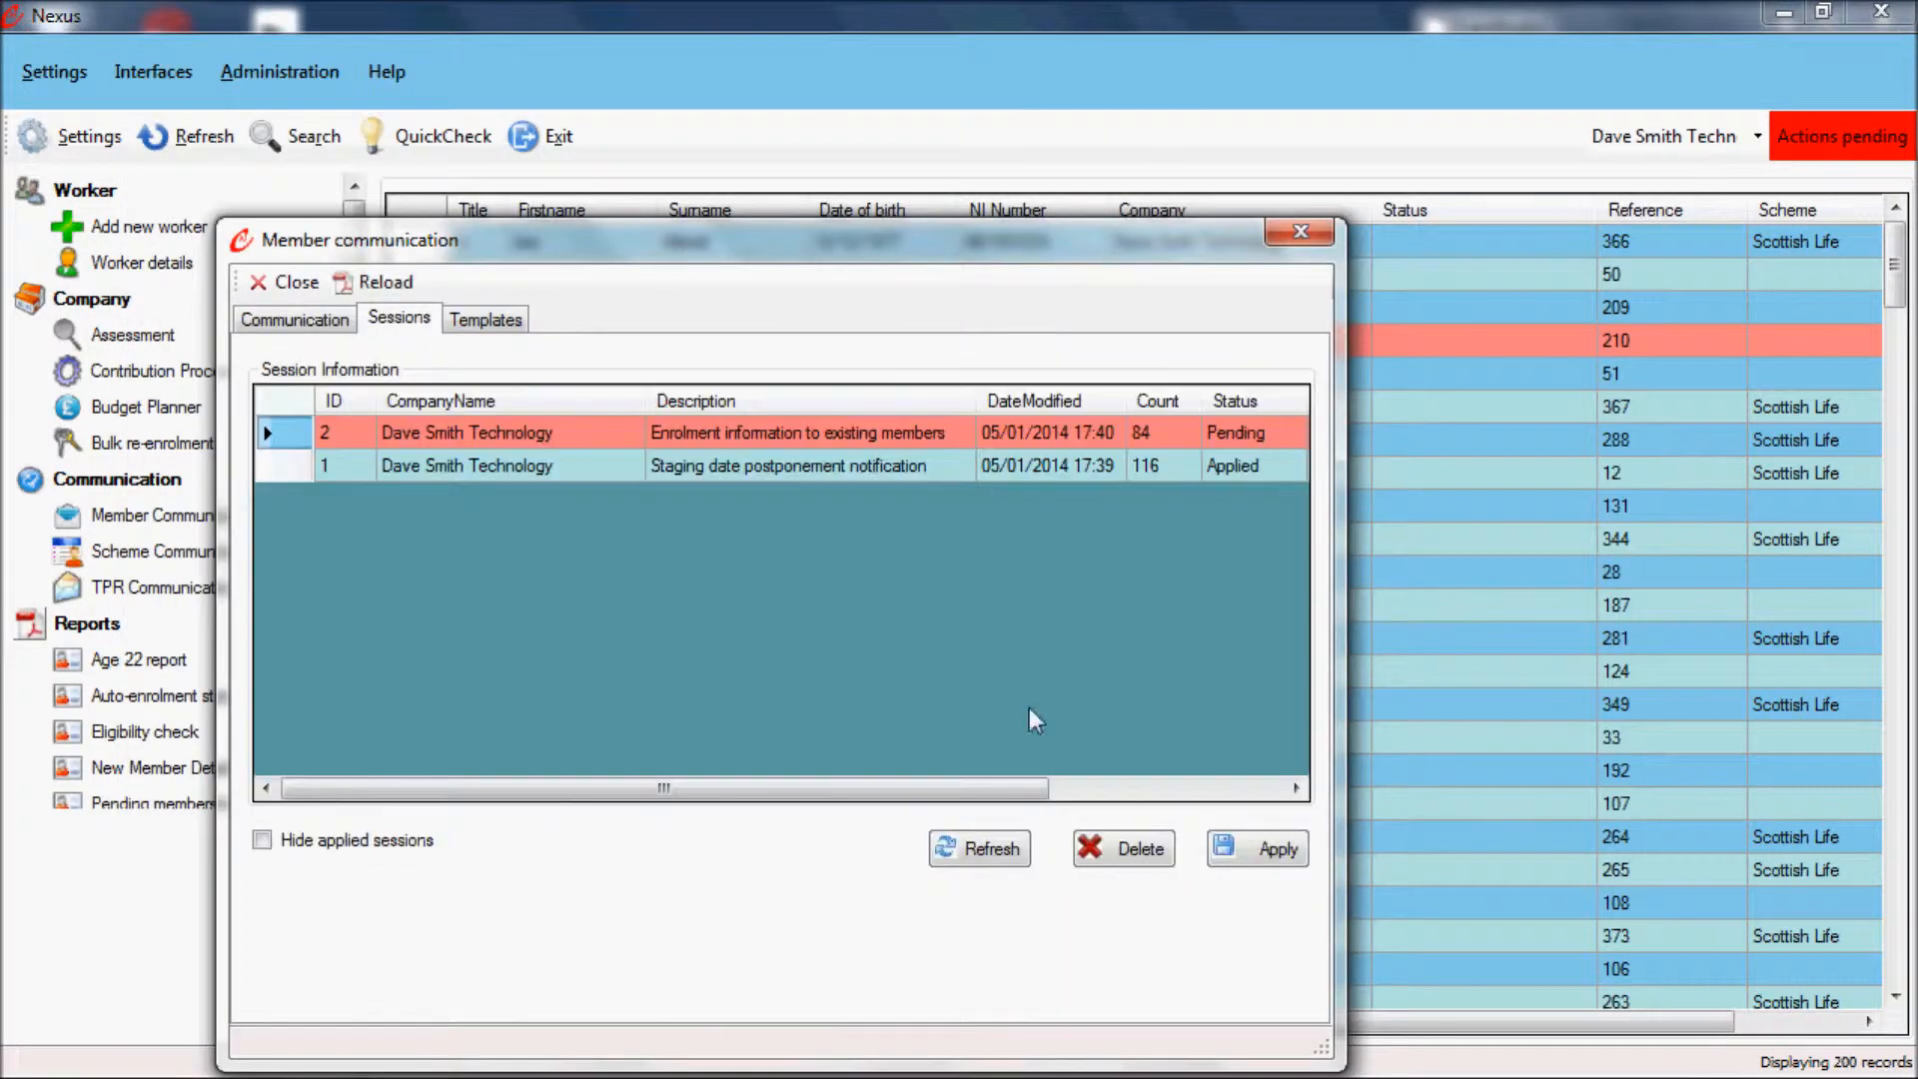
left_click(1271, 838)
left_click(1302, 230)
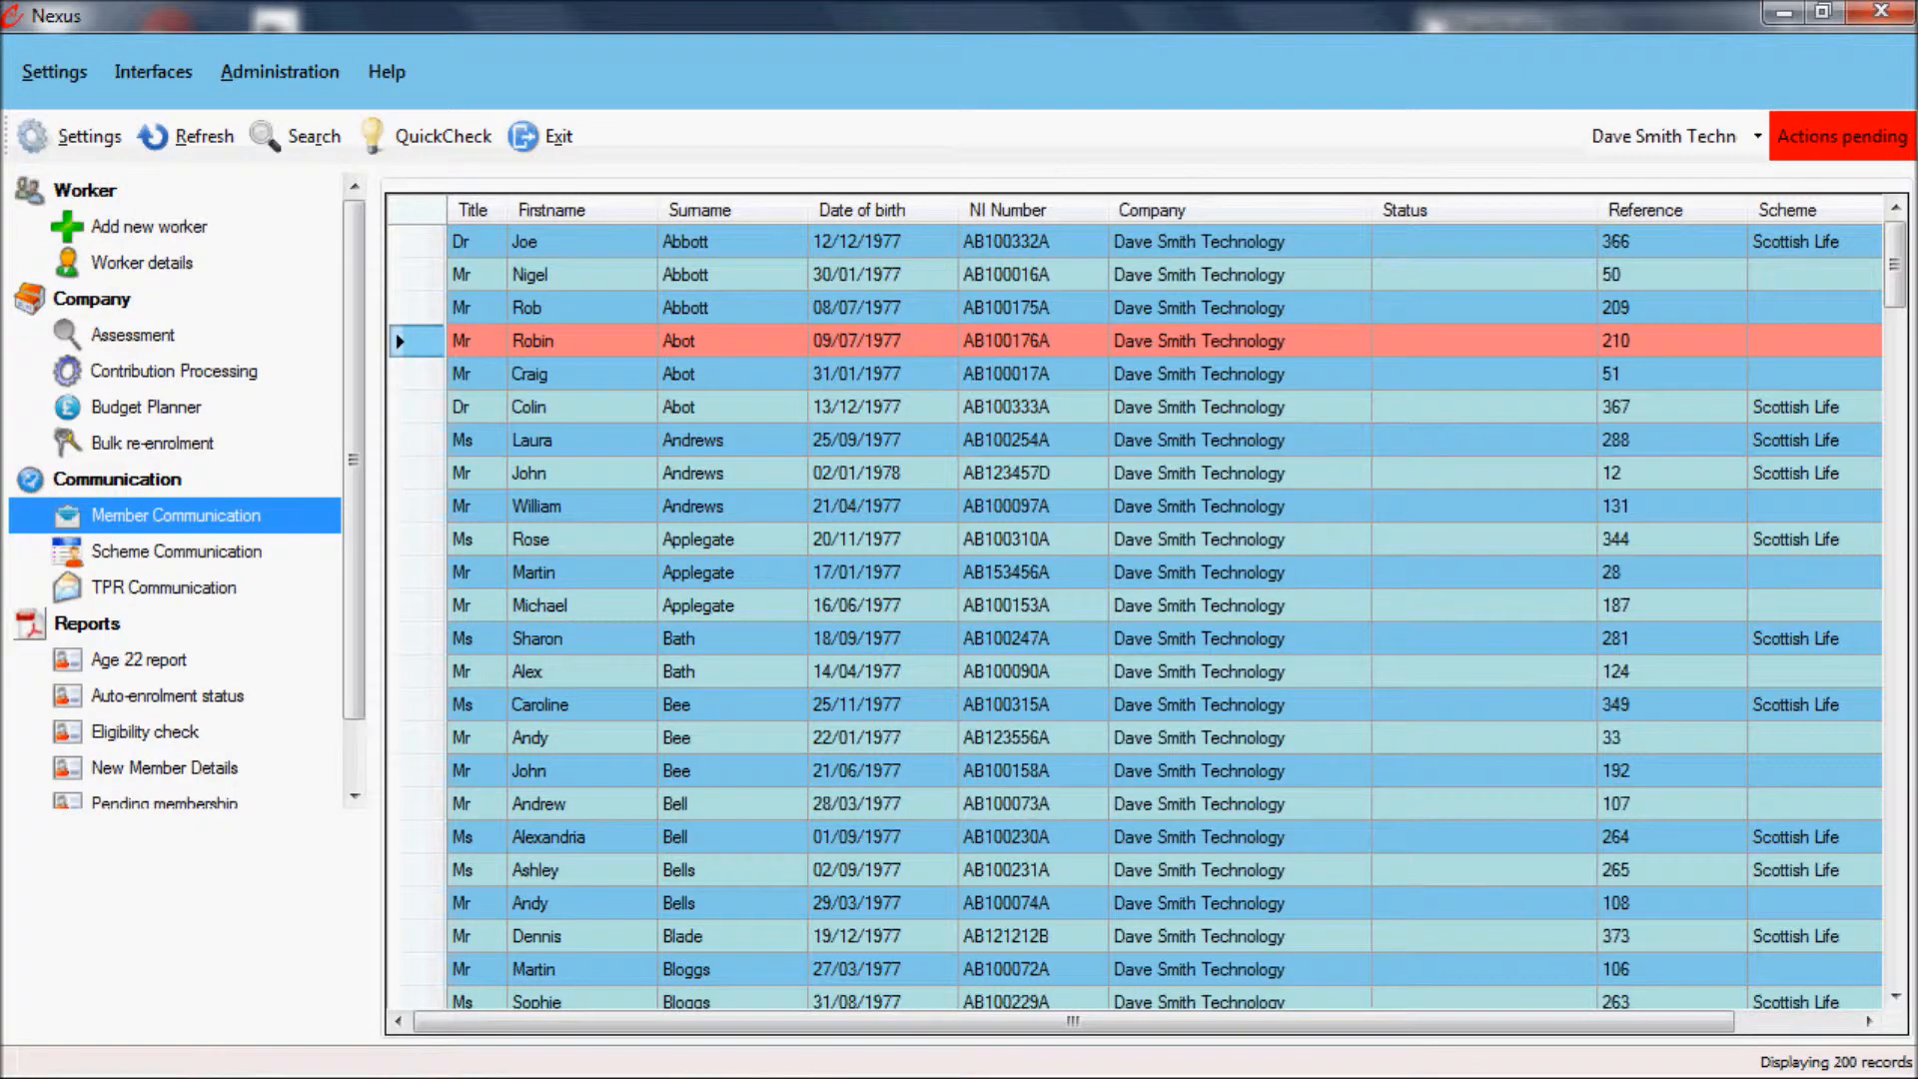
Step: Set the Windows system date to 4 February 2014
key("super")
left_click(1882, 1061)
left_click(1625, 962)
left_click(645, 419)
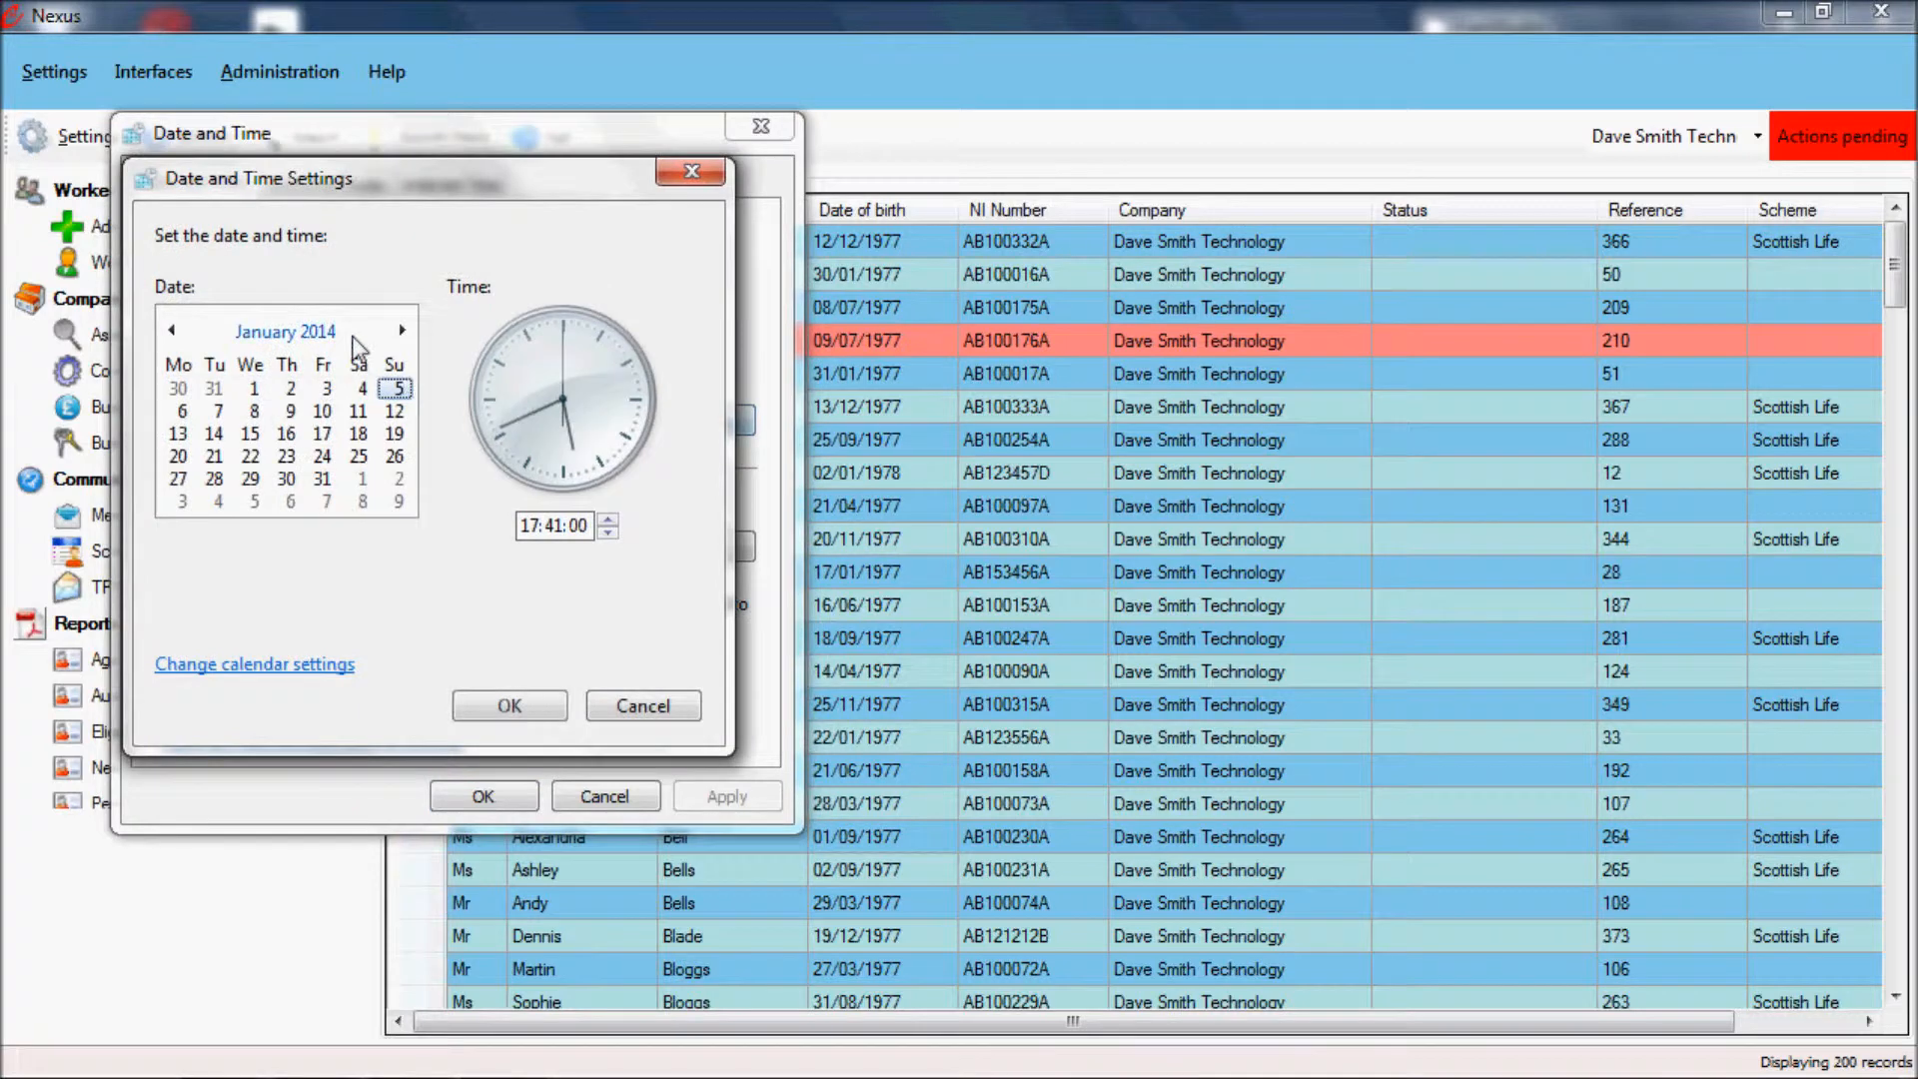
left_click(401, 330)
left_click(216, 411)
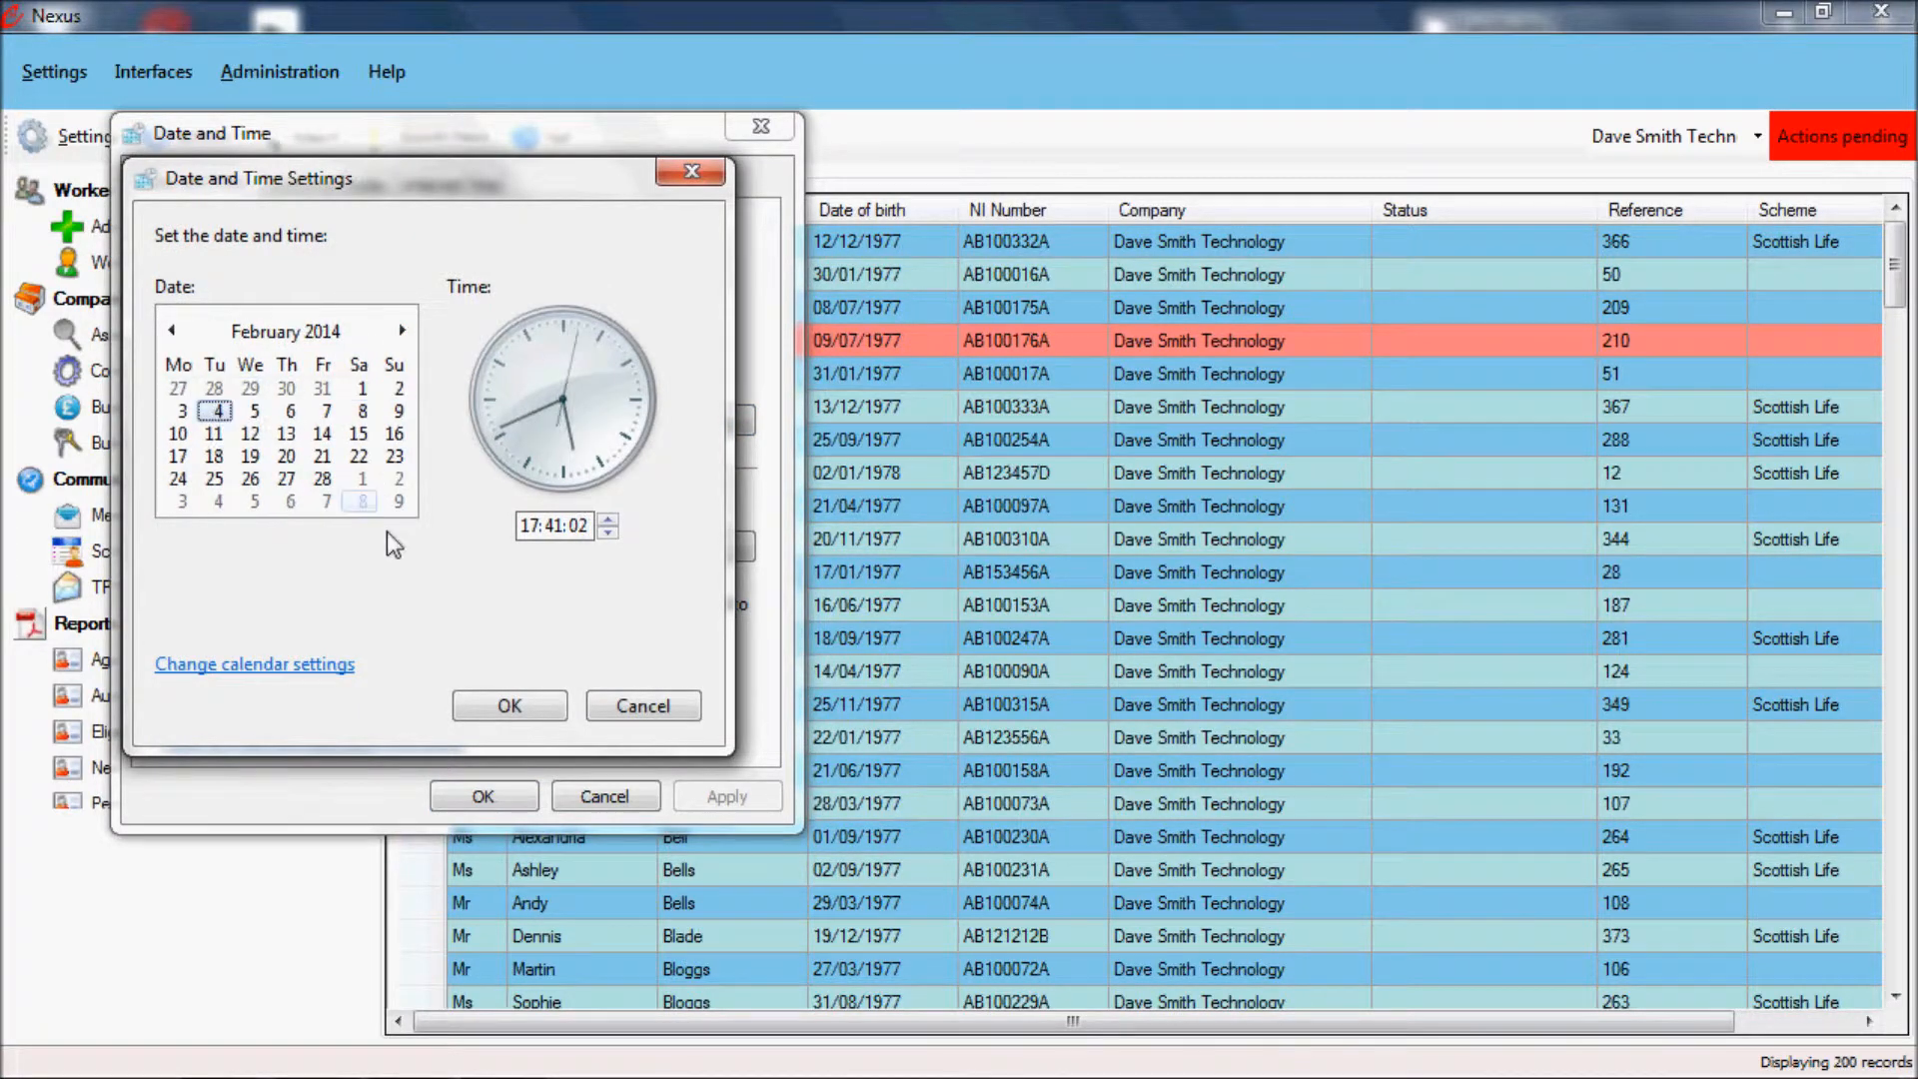
left_click(505, 703)
left_click(487, 796)
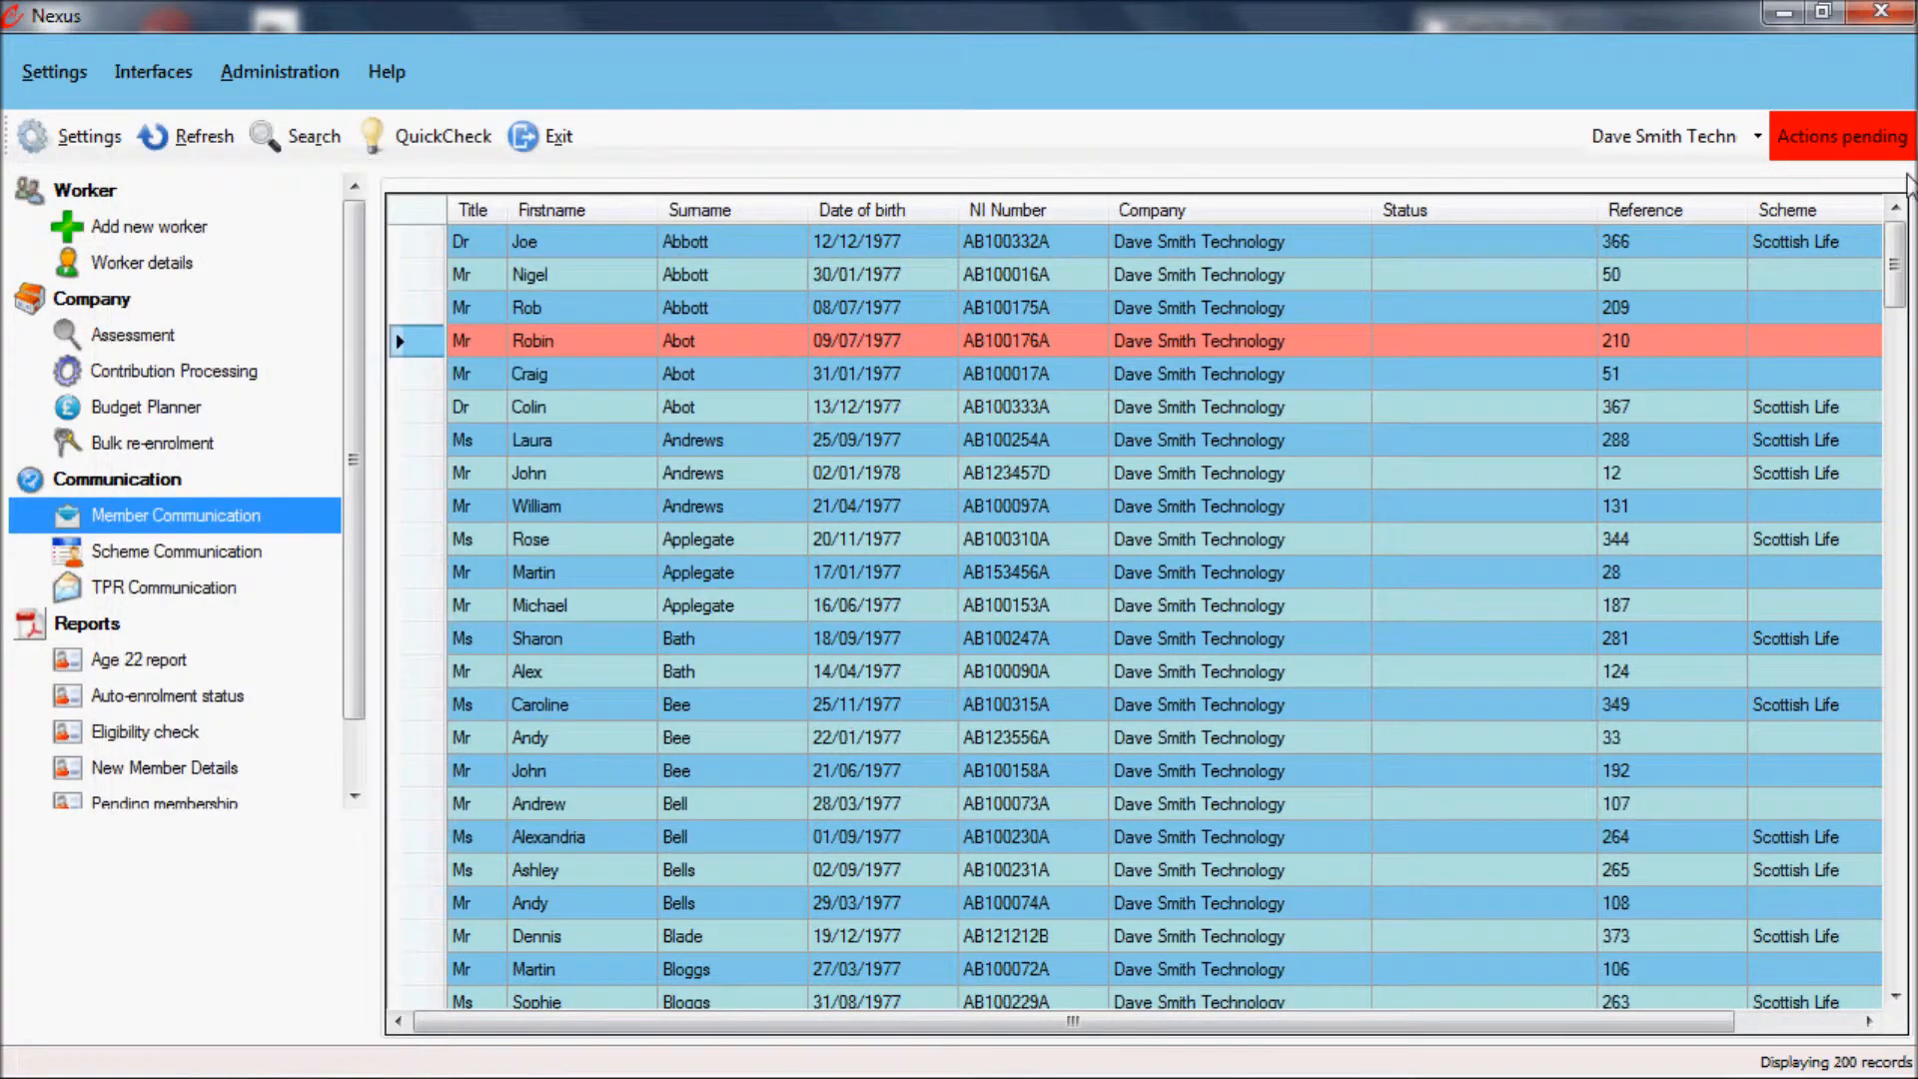
Step: Review the pending actions in the compliance details, listing the workers without assessment information under Record Keeping
left_click(1864, 150)
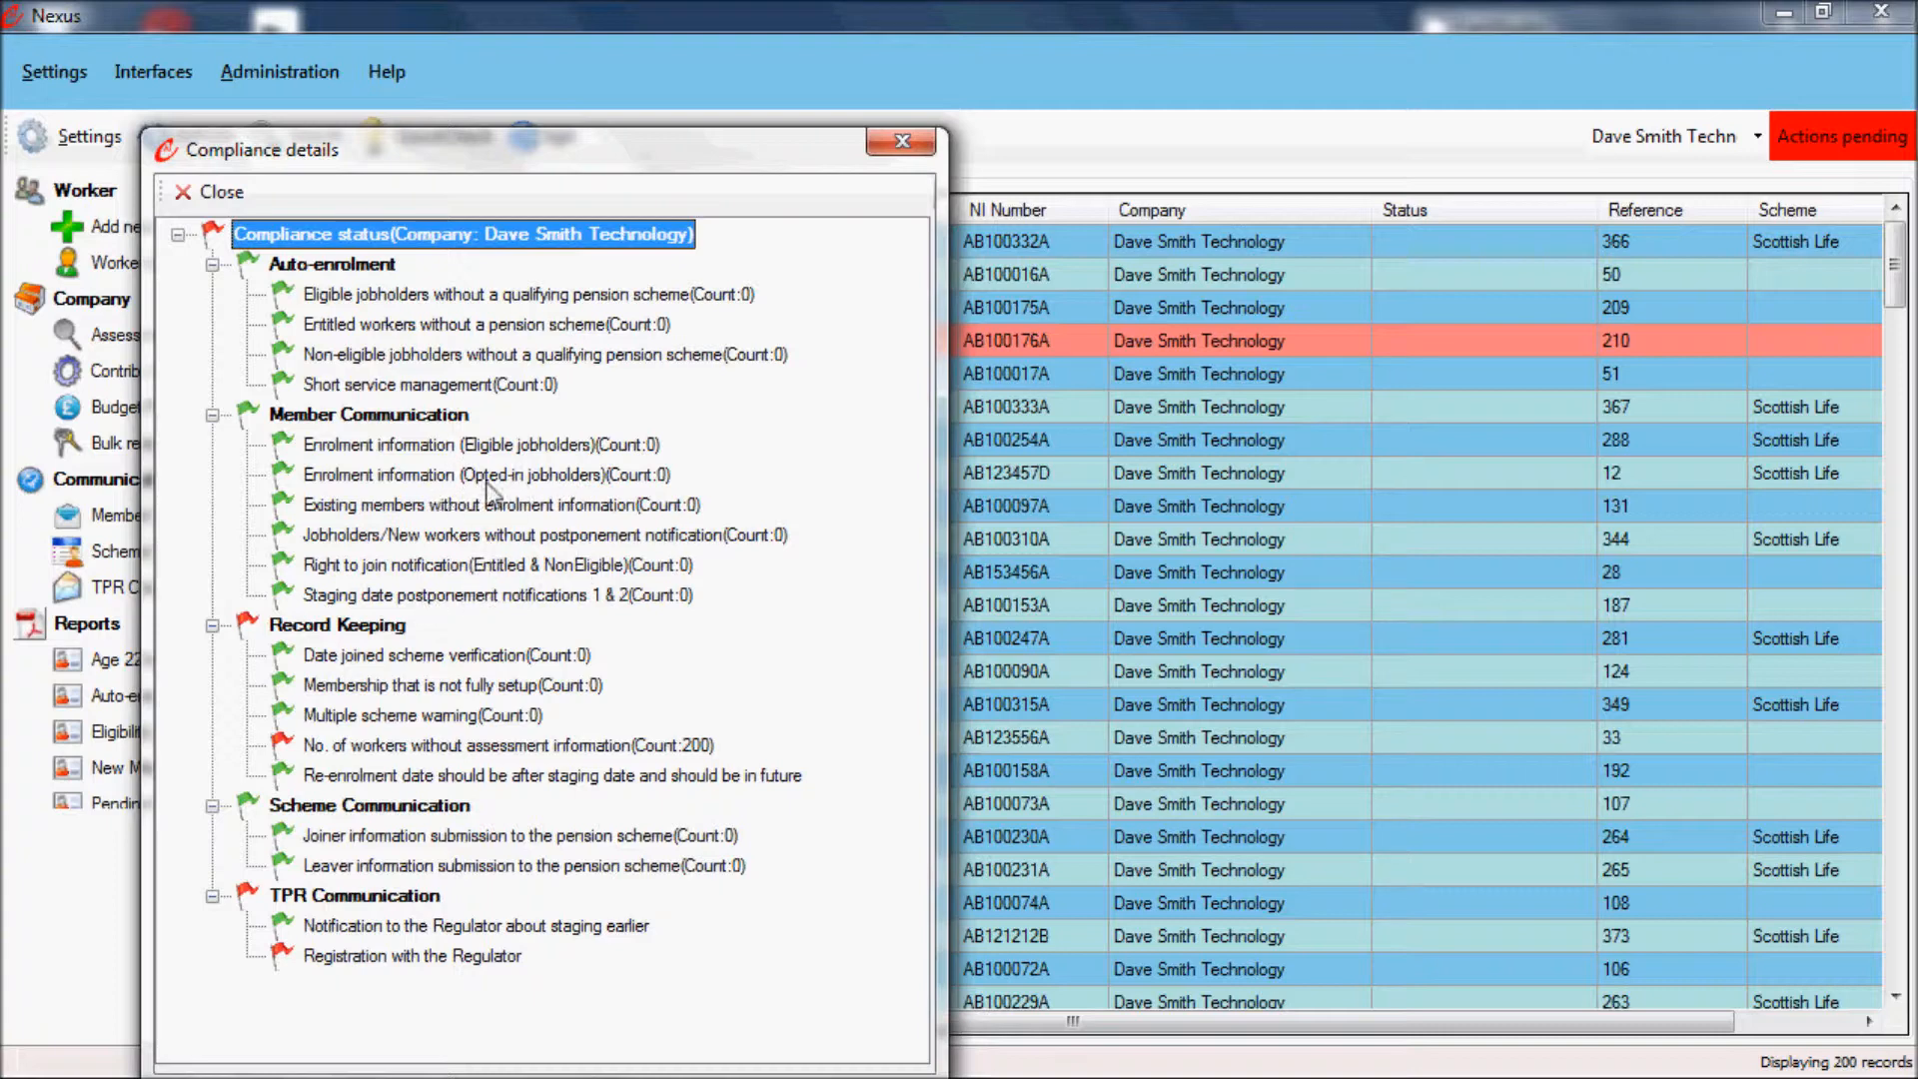
left_click(485, 749)
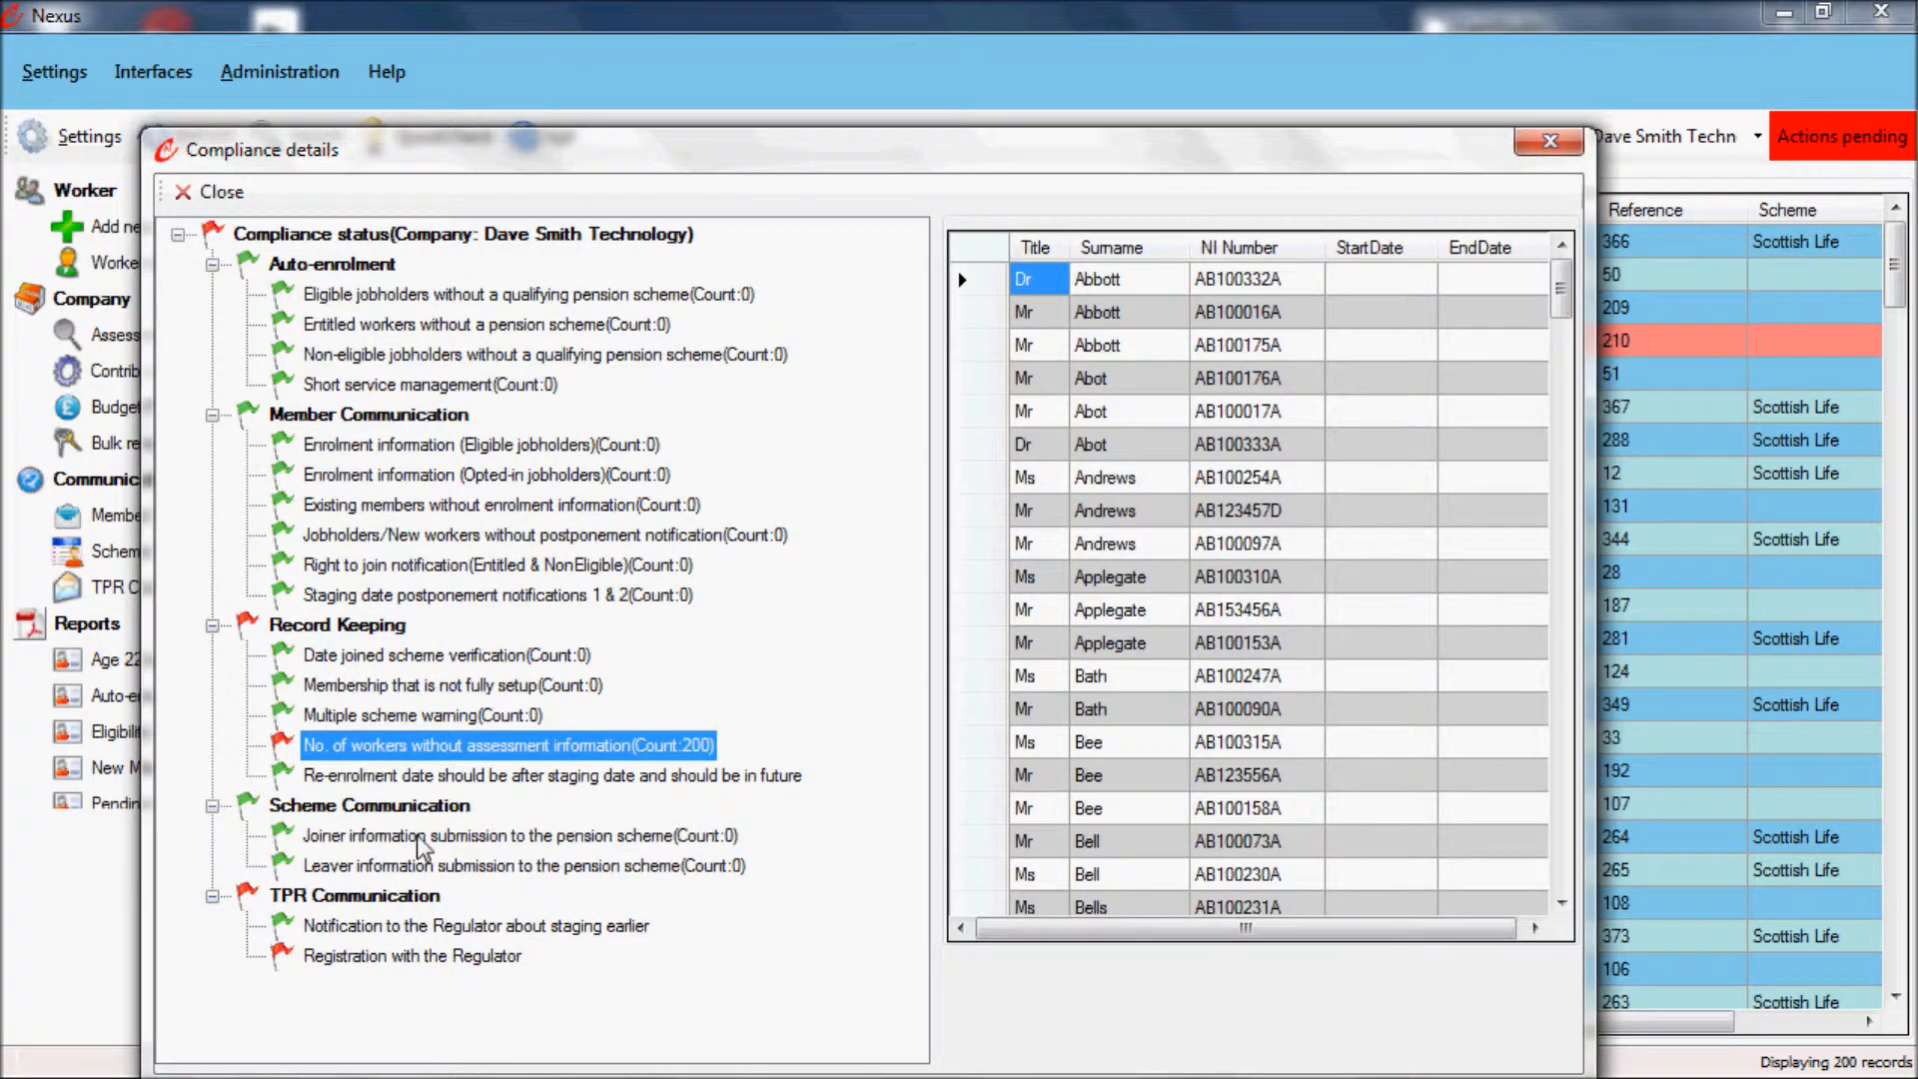
left_click(1550, 142)
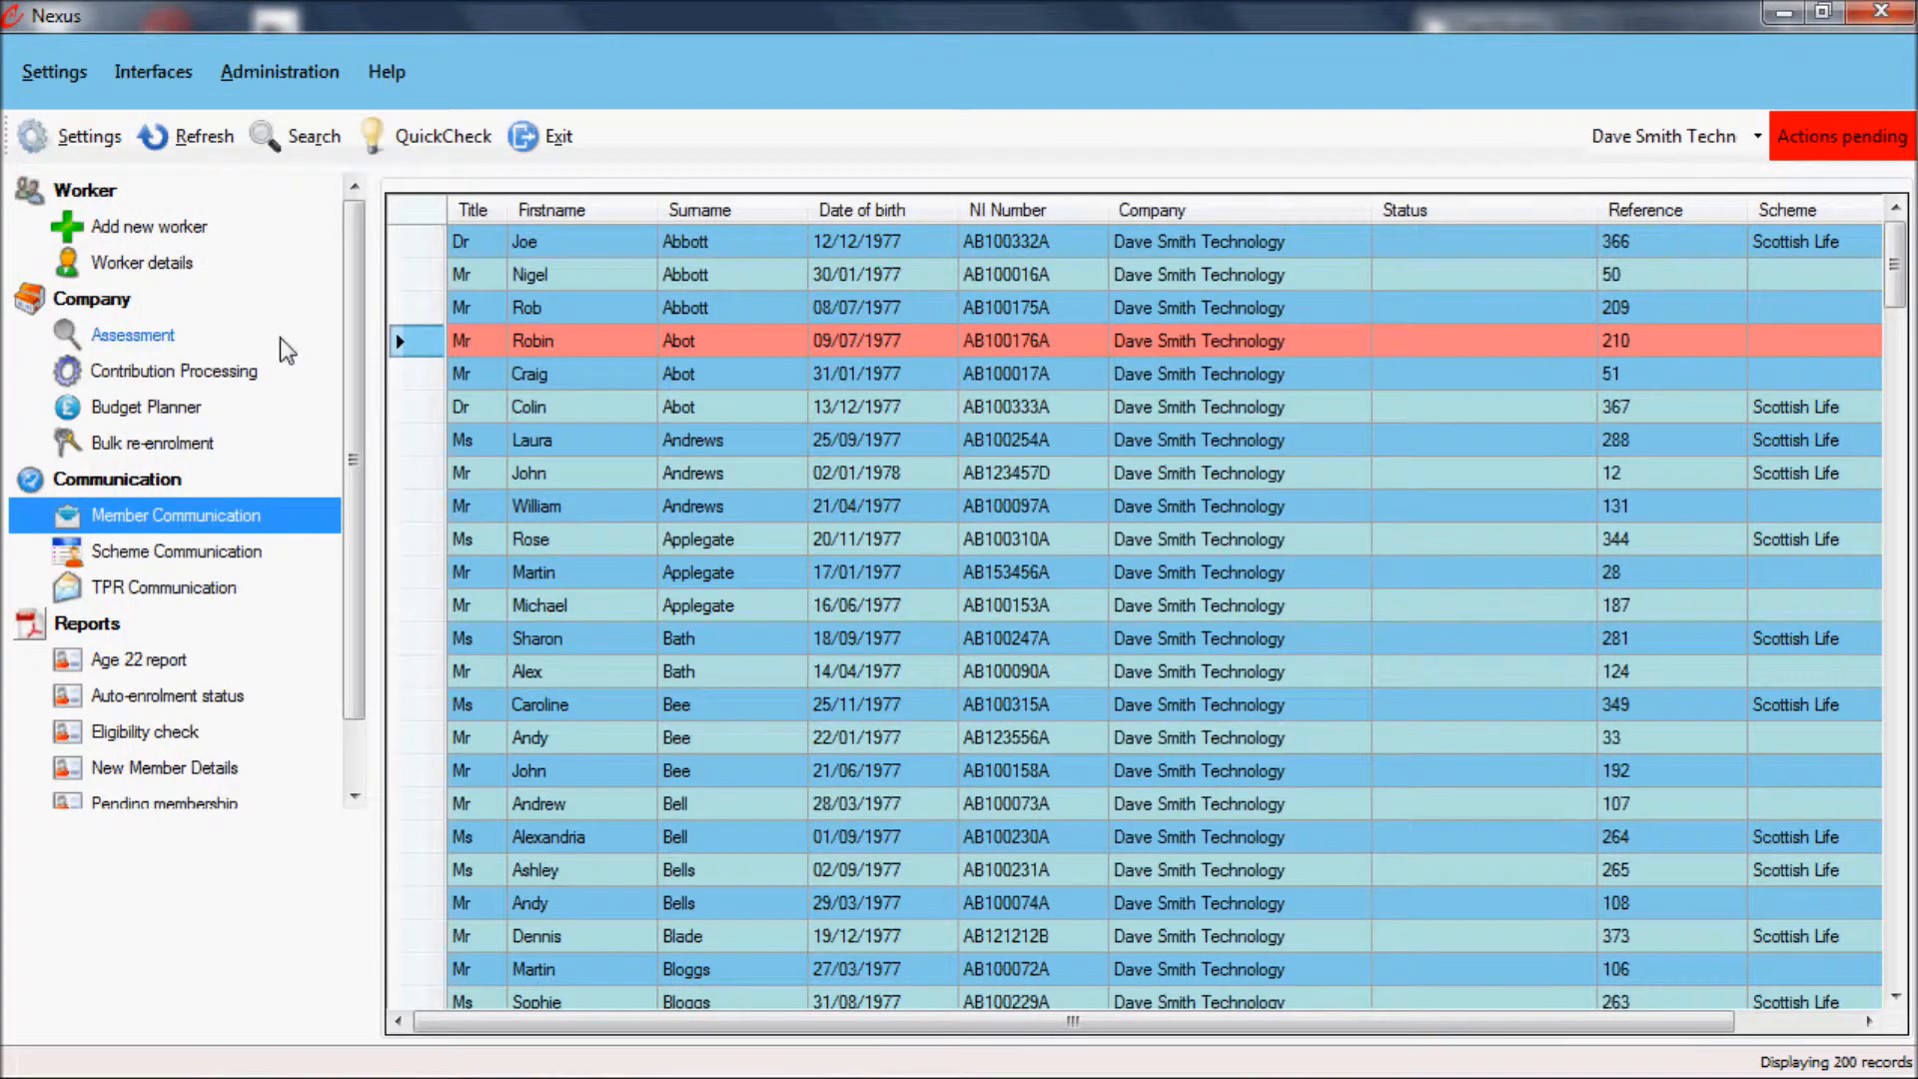
Step: Run the First Full Assessment for Dave Smith Technology across all paygroups with effective date 01 February 2014
left_click(135, 339)
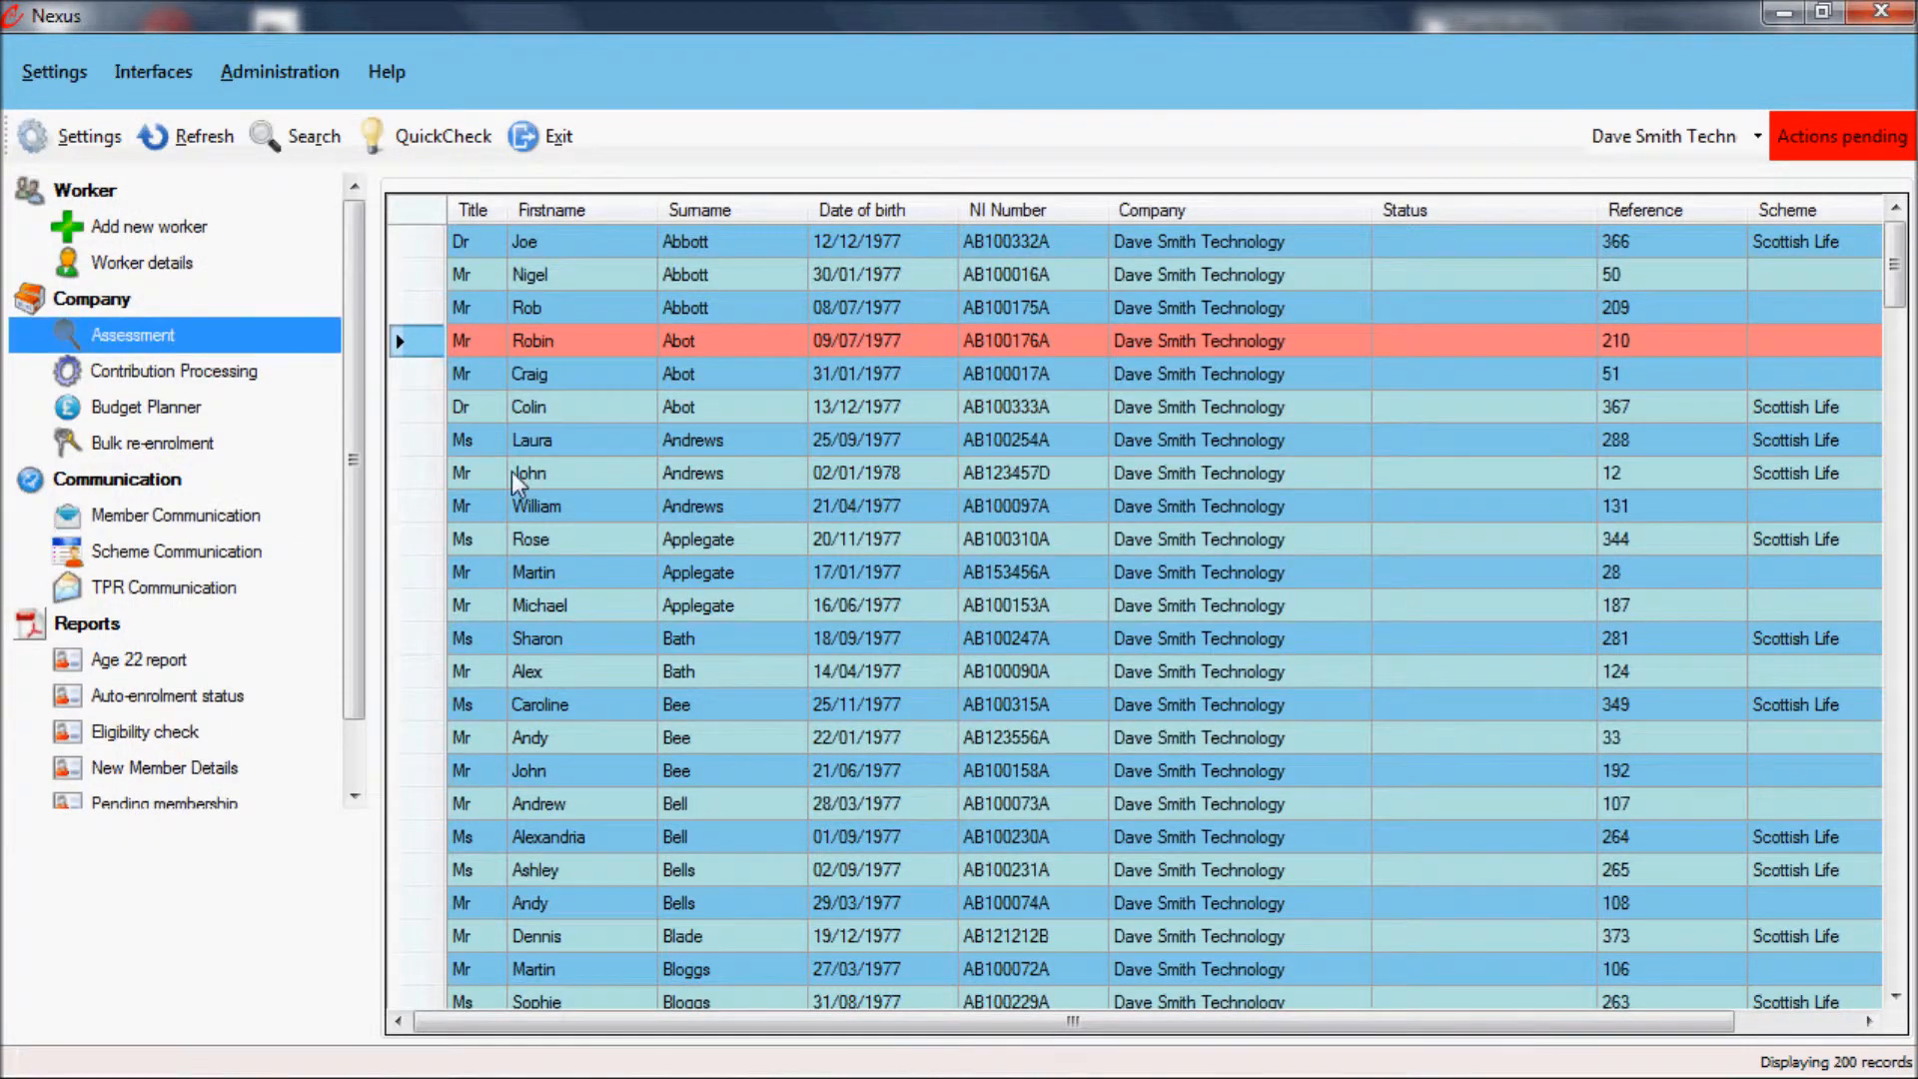
left_click(774, 659)
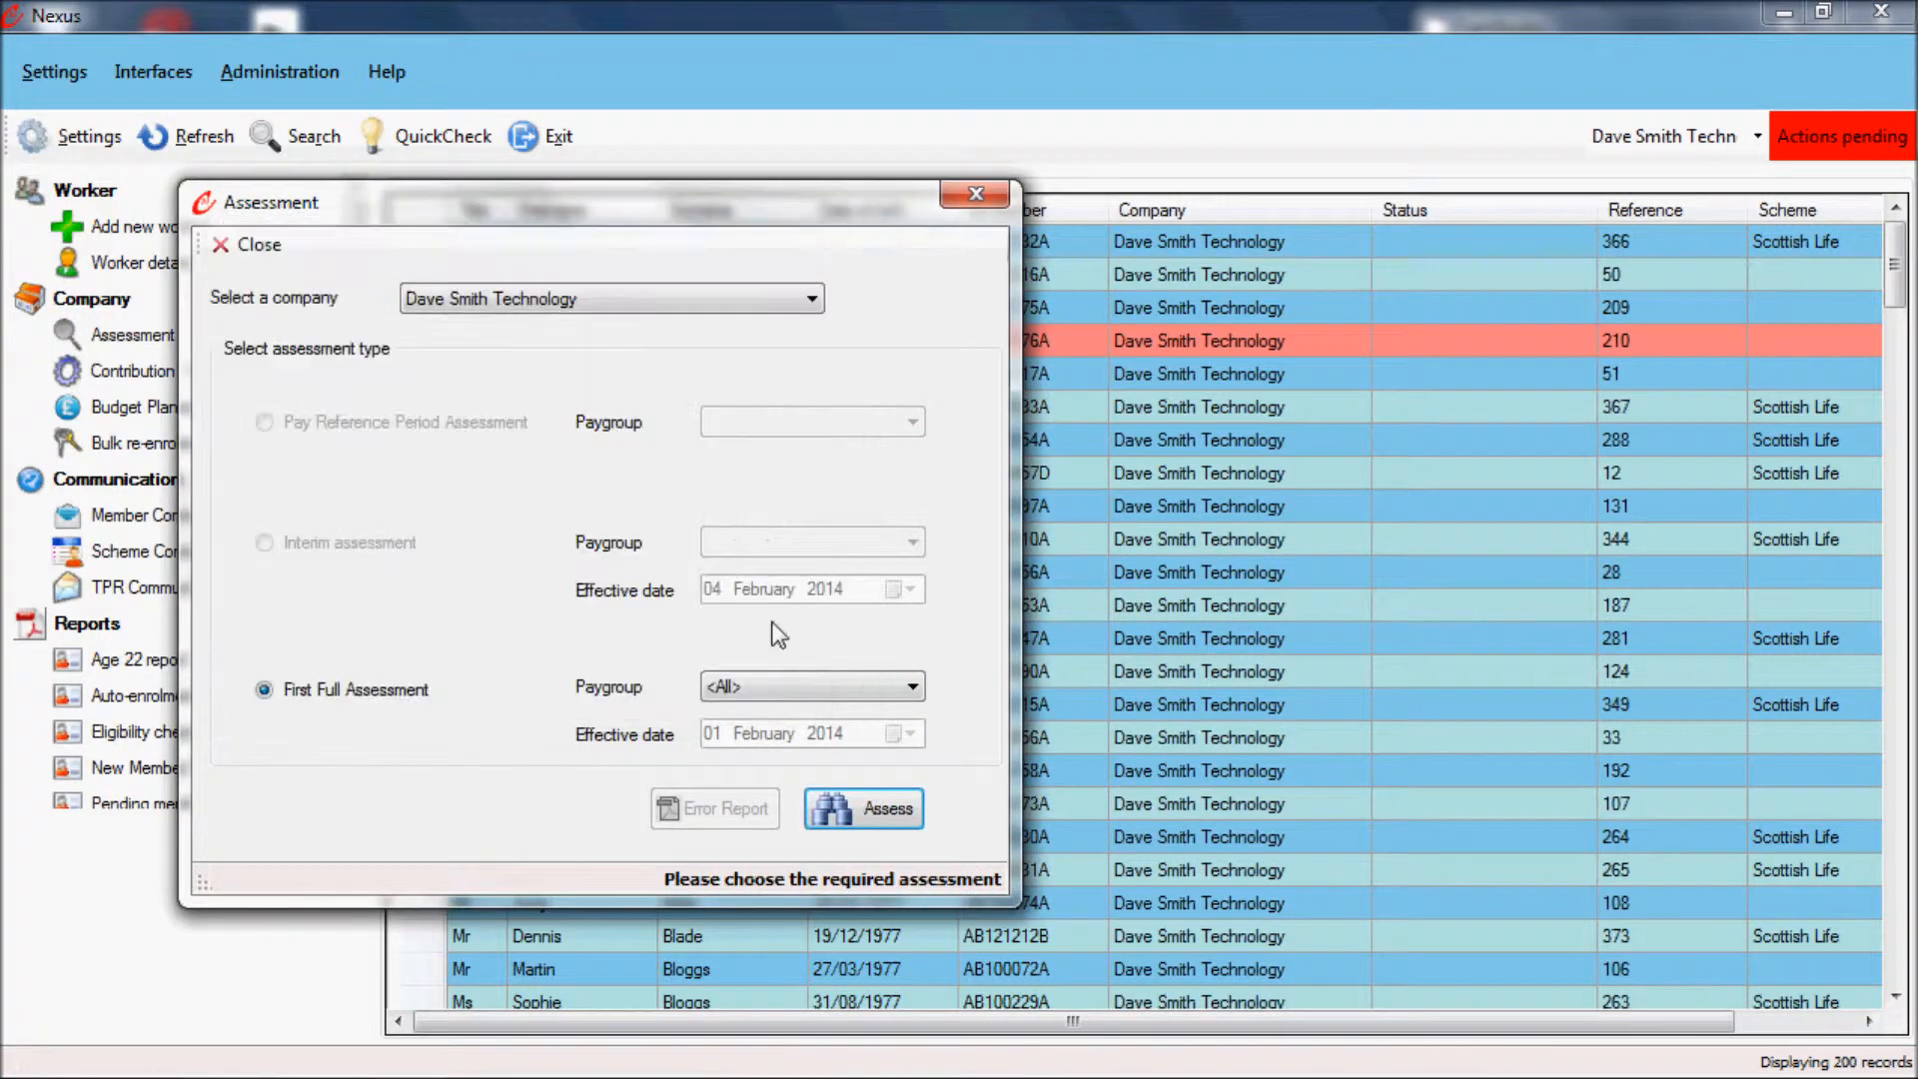
left_click(659, 318)
left_click(659, 312)
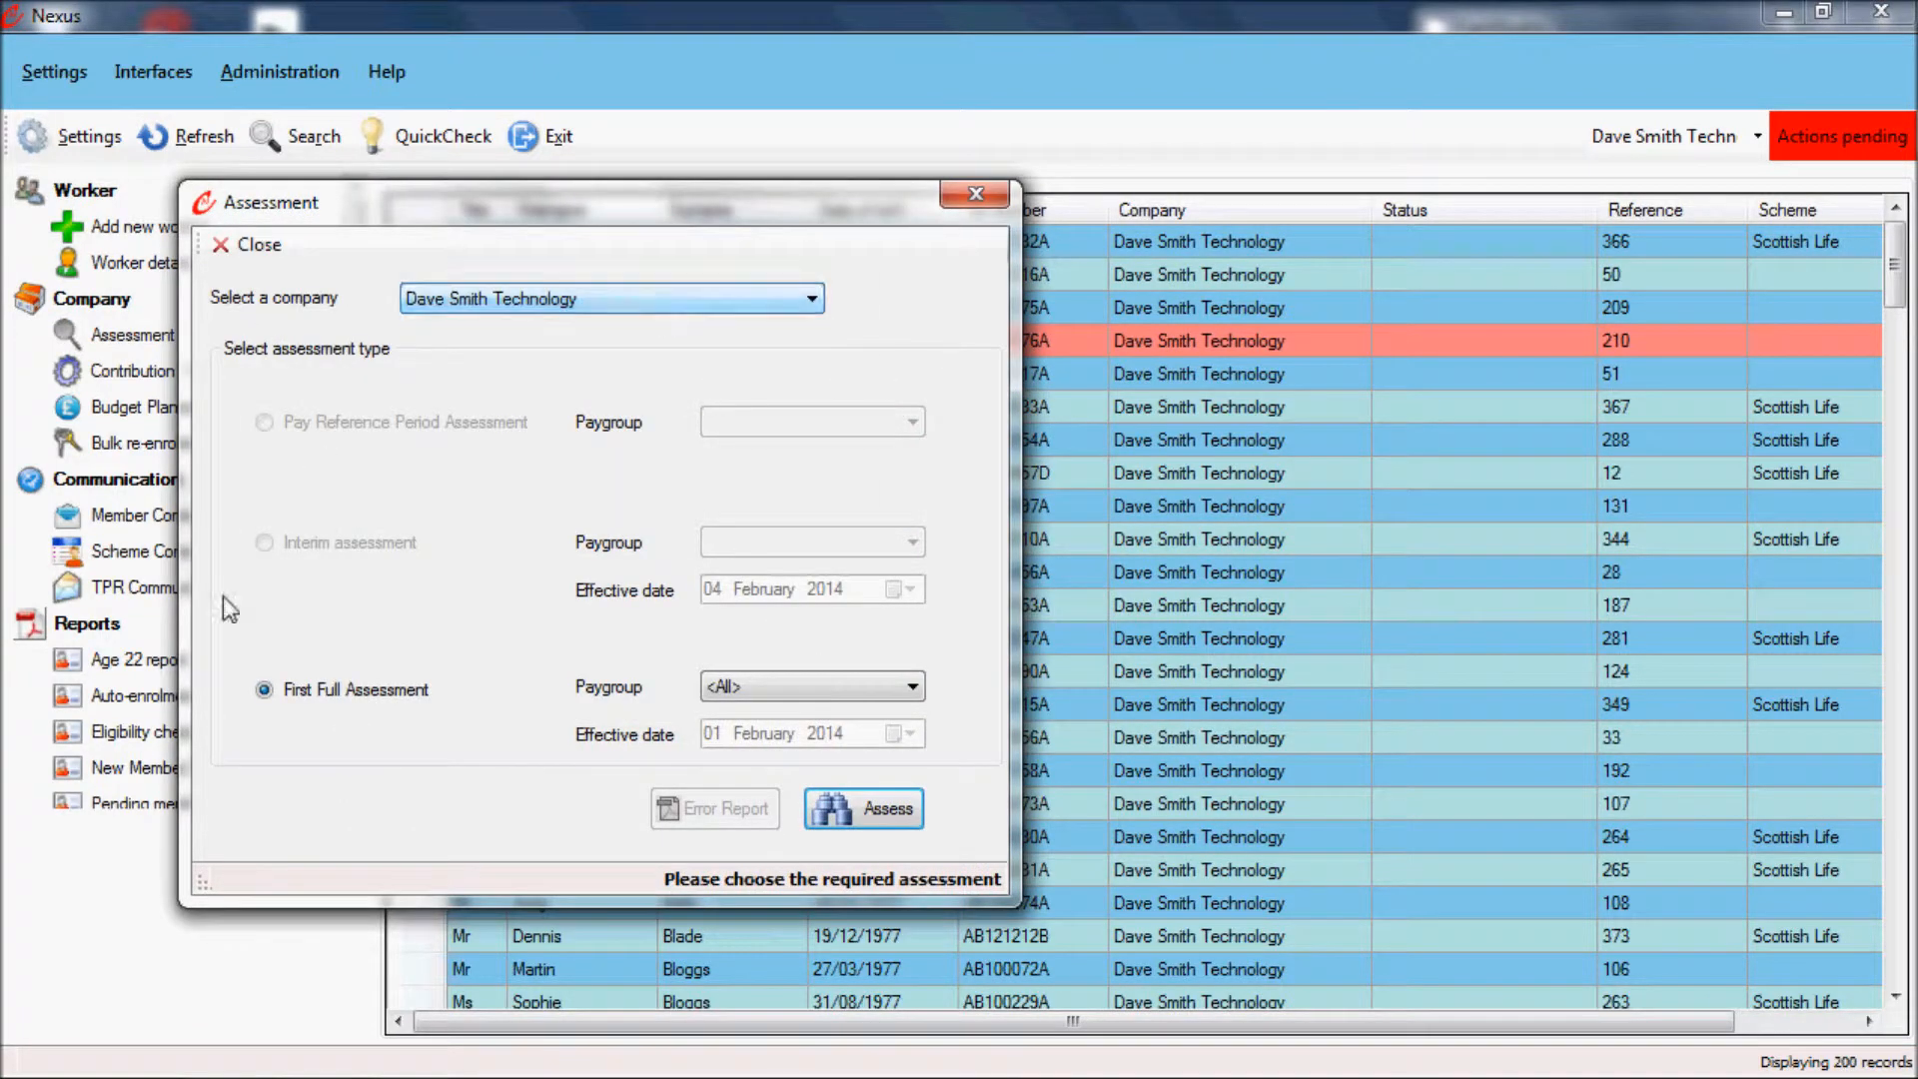
left_click(873, 812)
left_click(291, 503)
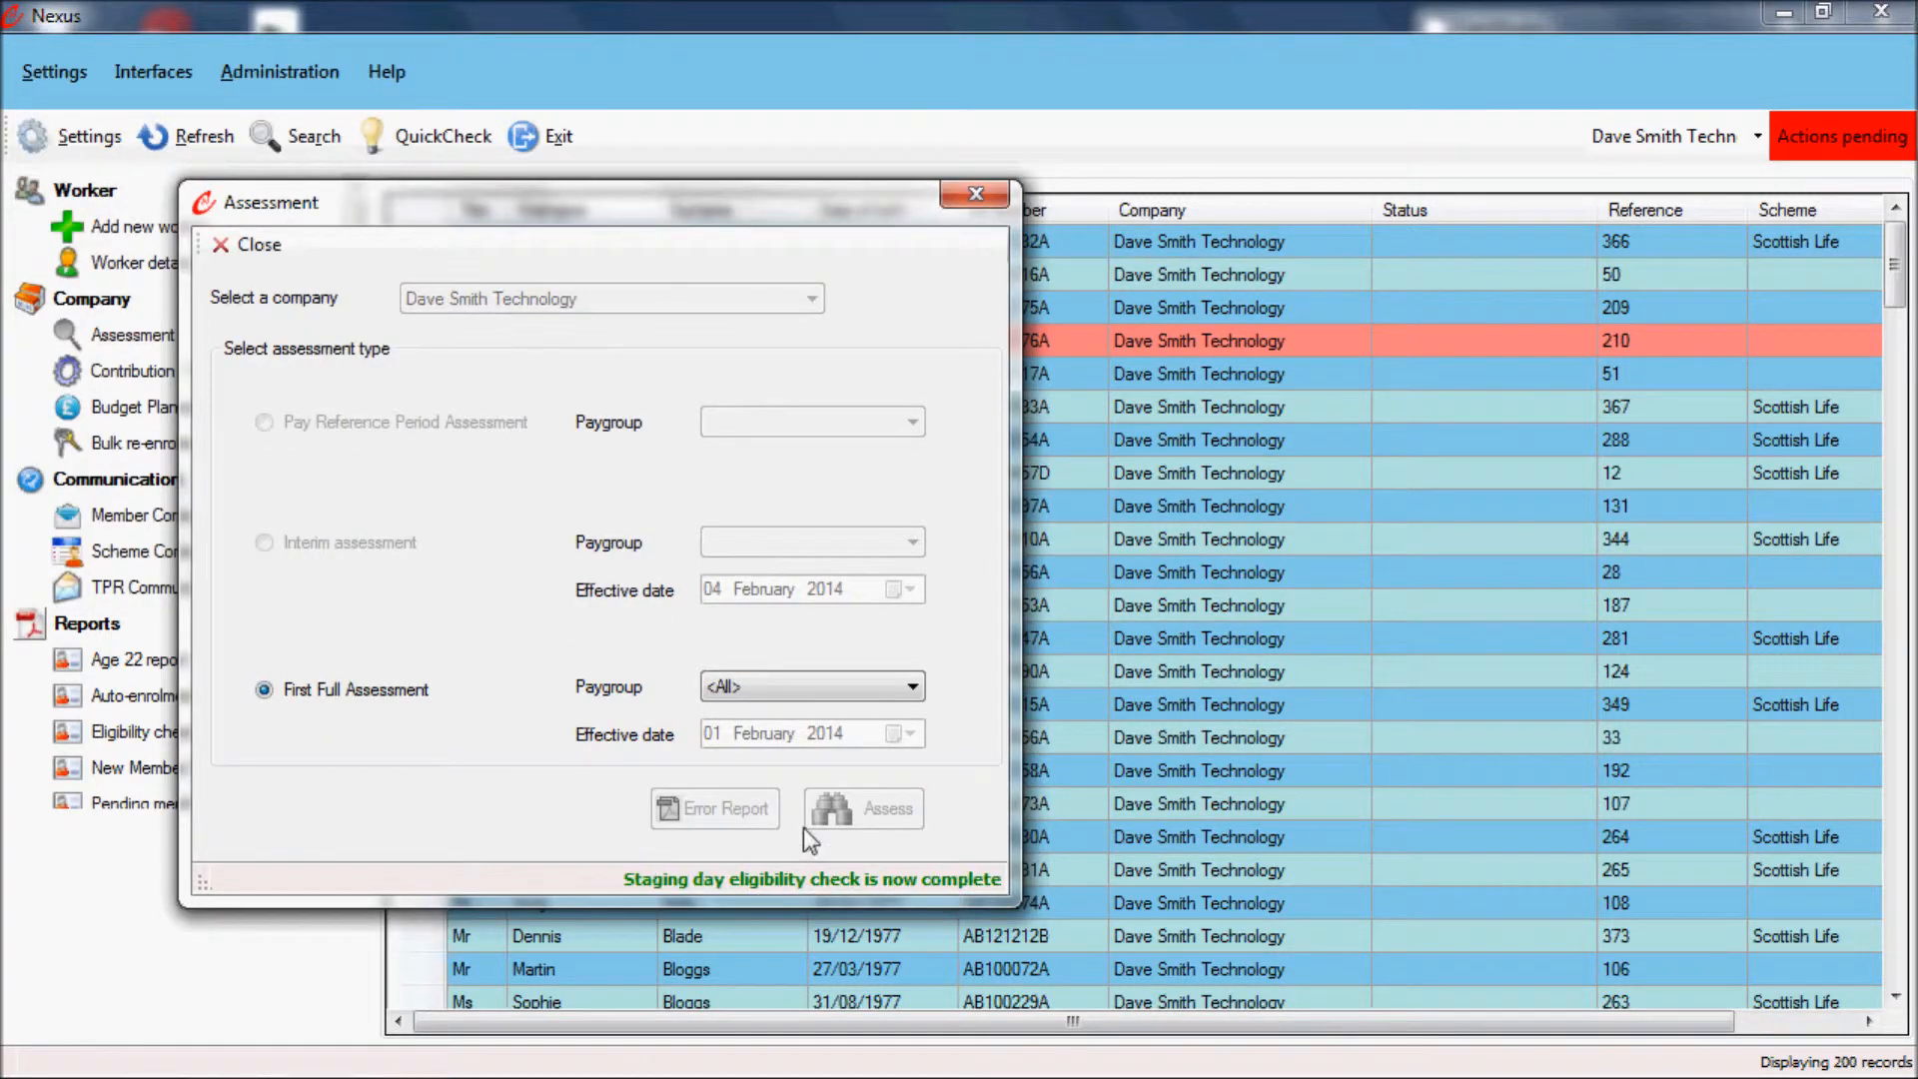
left_click(976, 194)
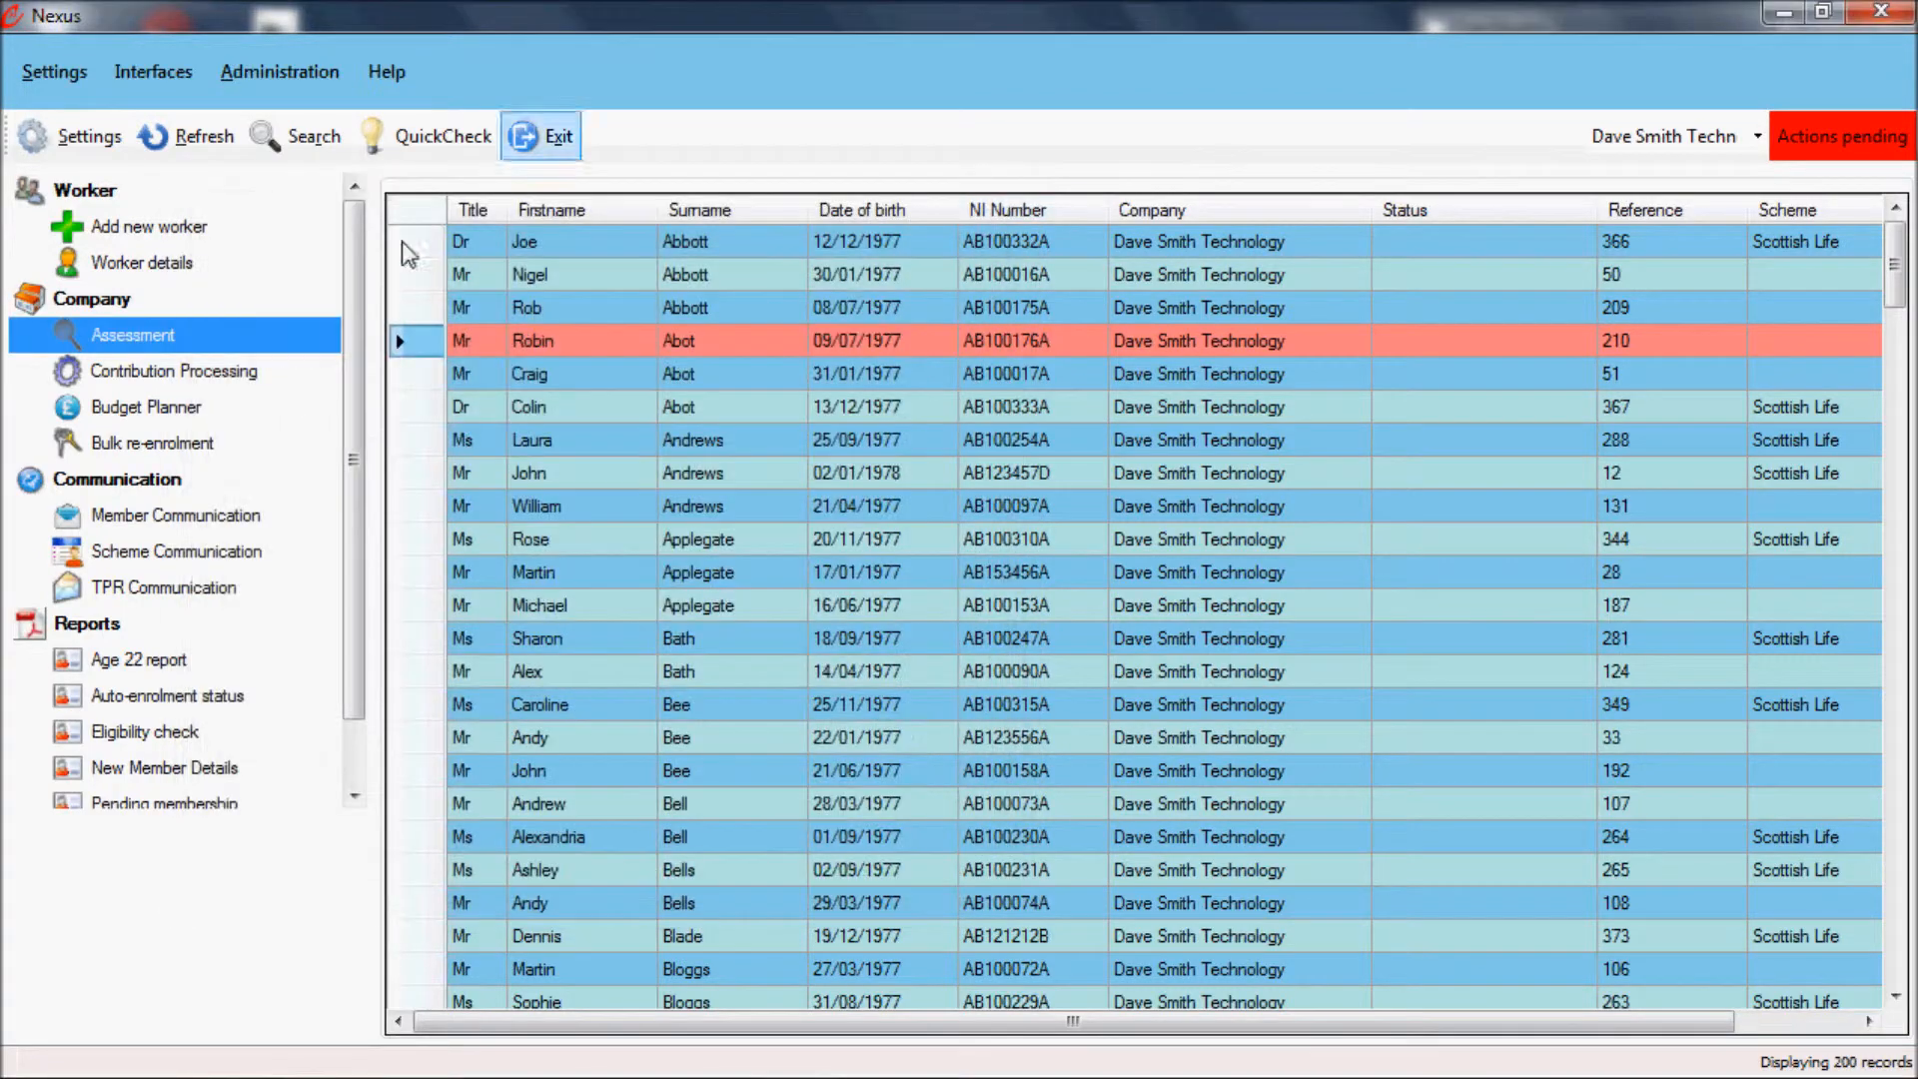
Step: Refresh the worker list and examine the auto-enrolment details of the sixth-listed worker, an Eligible Jobholder in the Scottish Life scheme
left_click(190, 137)
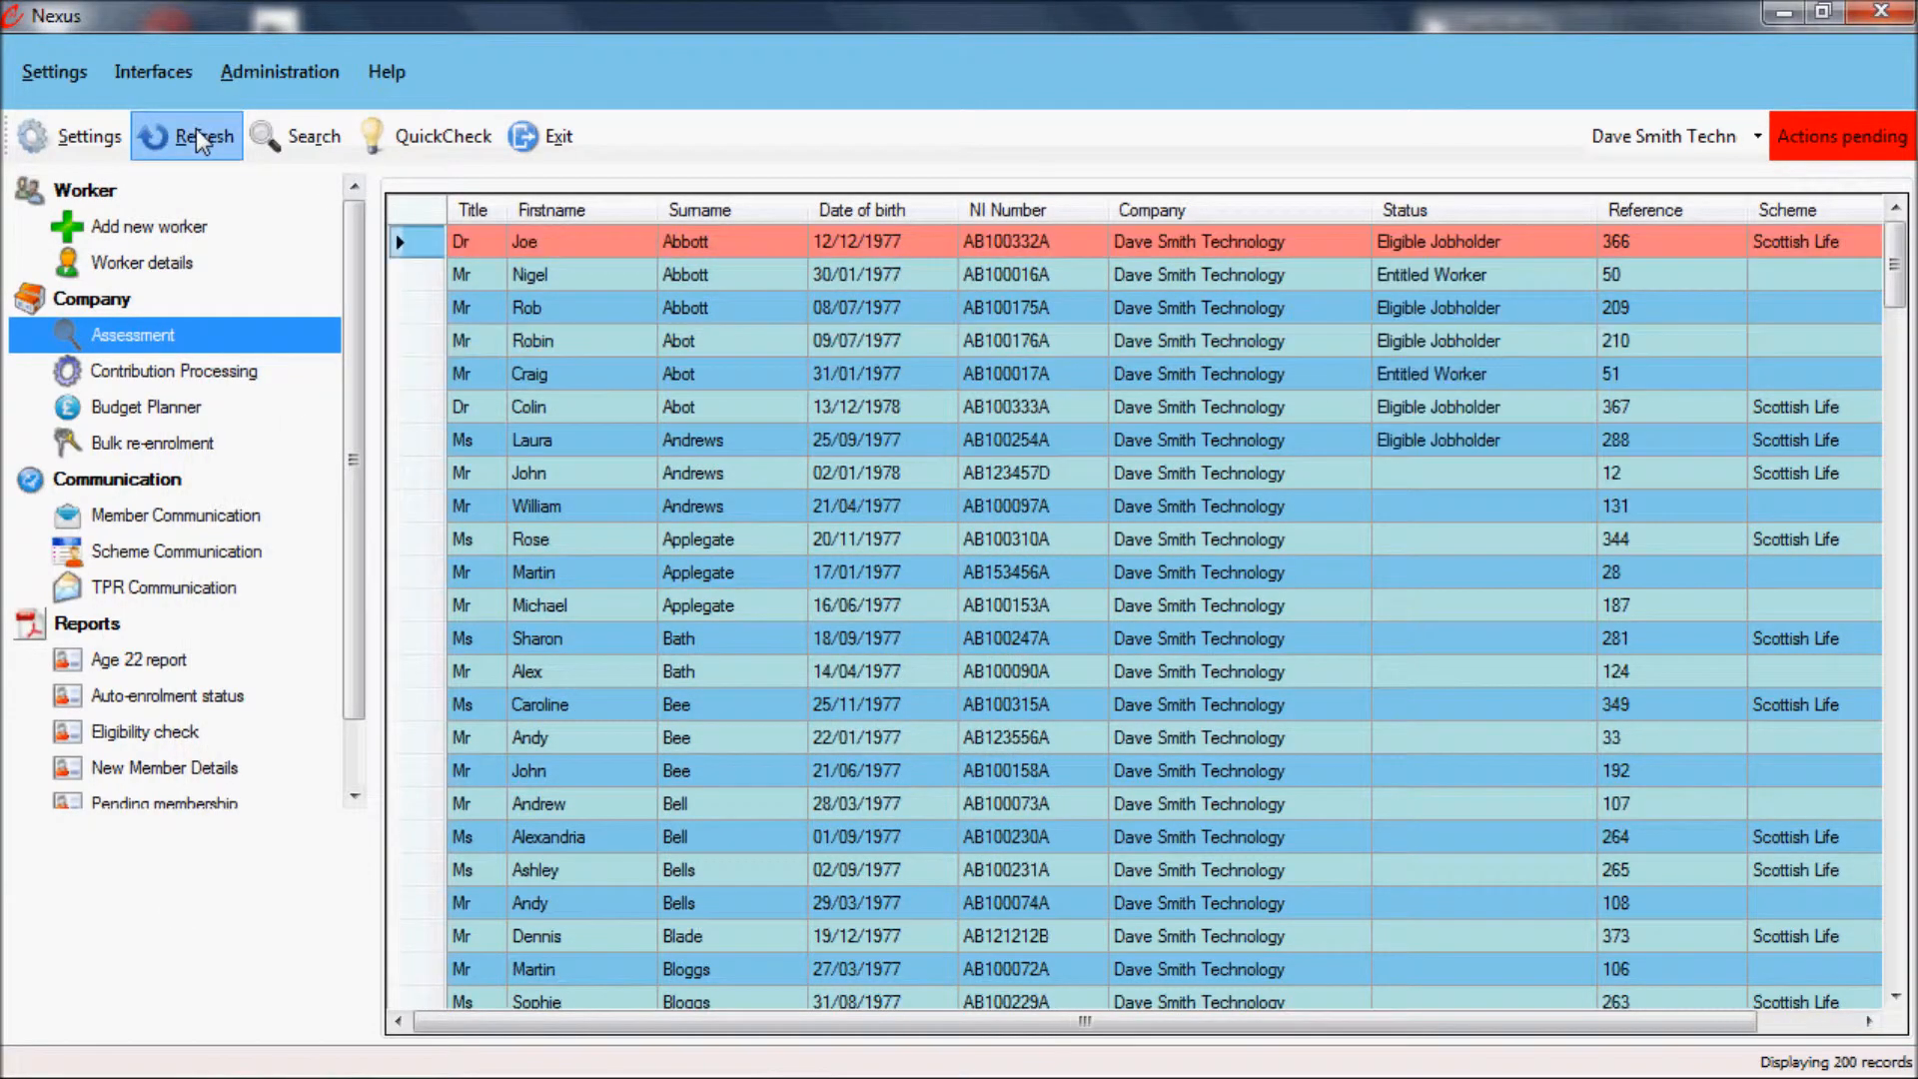
double_click(1429, 404)
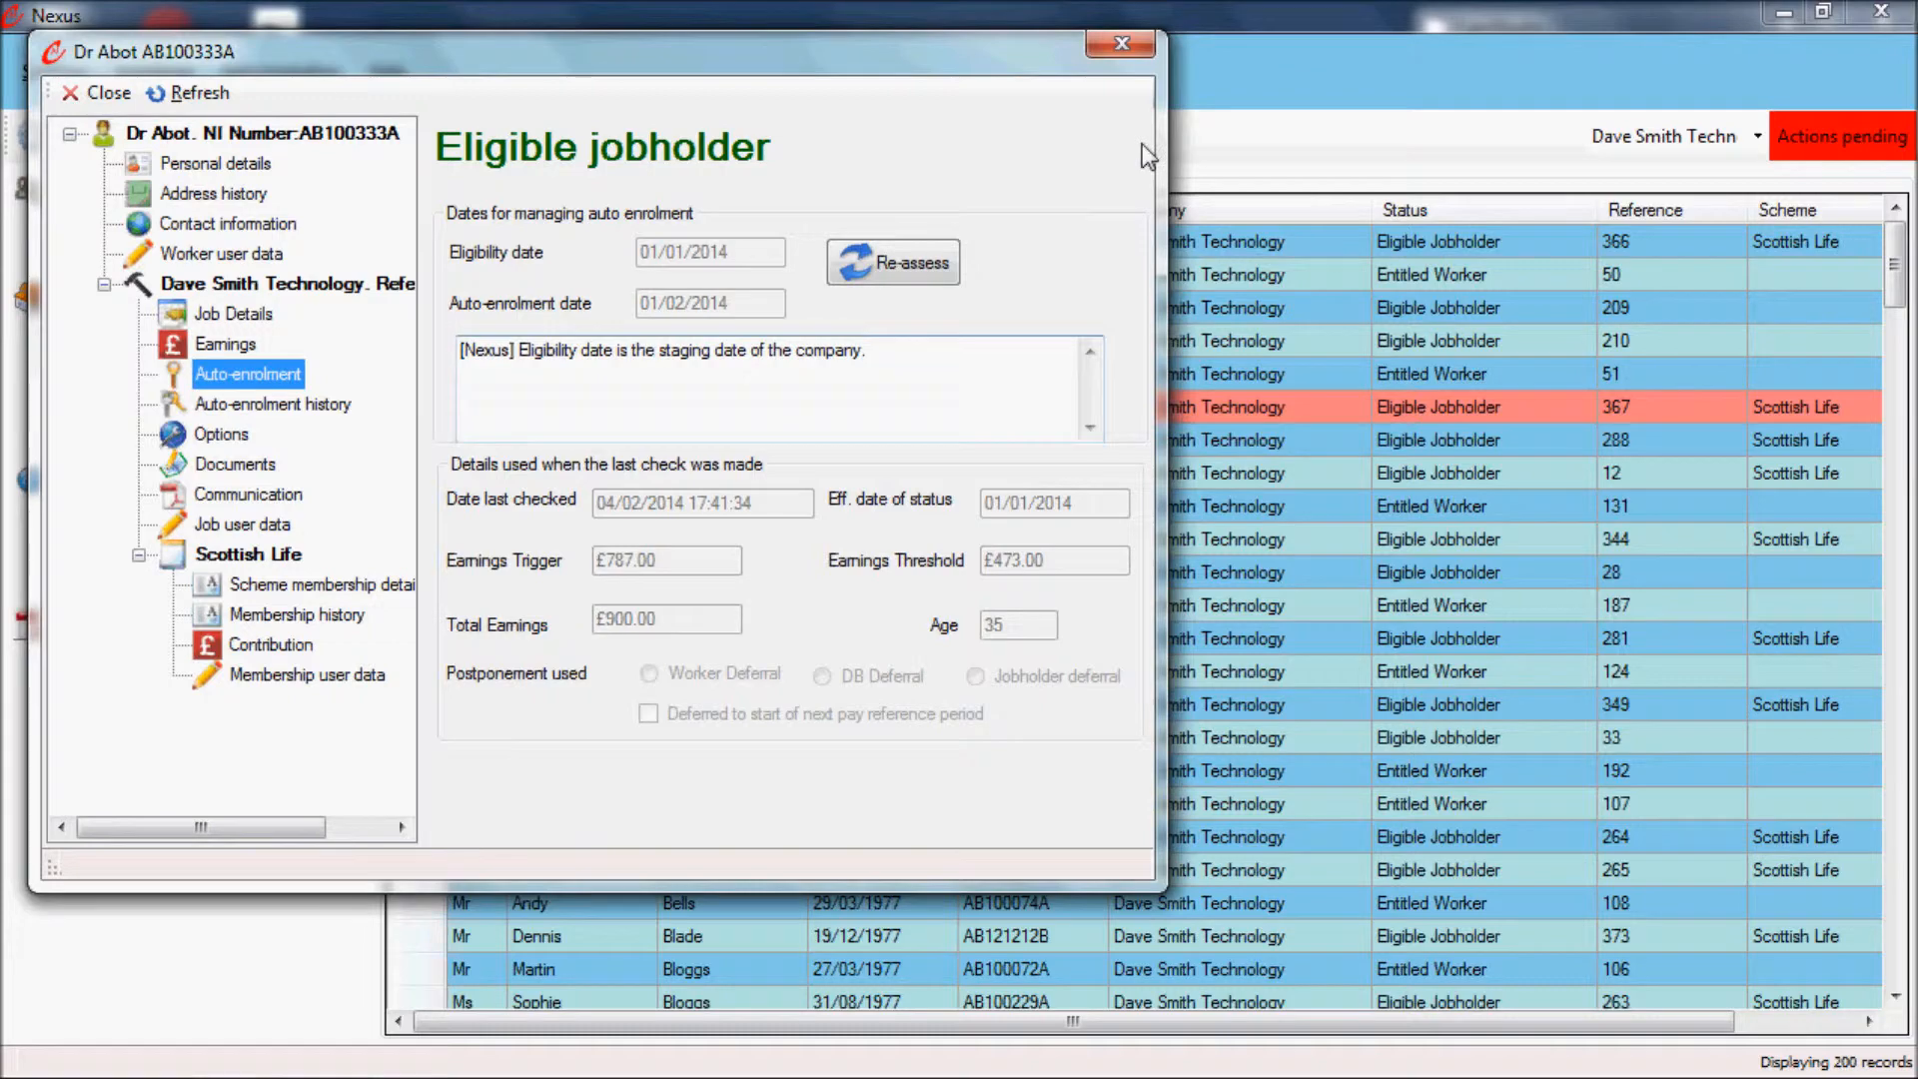
left_click(1134, 47)
Step: Examine the auto-enrolment details of the Entitled Worker listed directly above the next Entitled Worker near the middle of the list
left_click(1461, 704)
double_click(1447, 769)
left_click(311, 415)
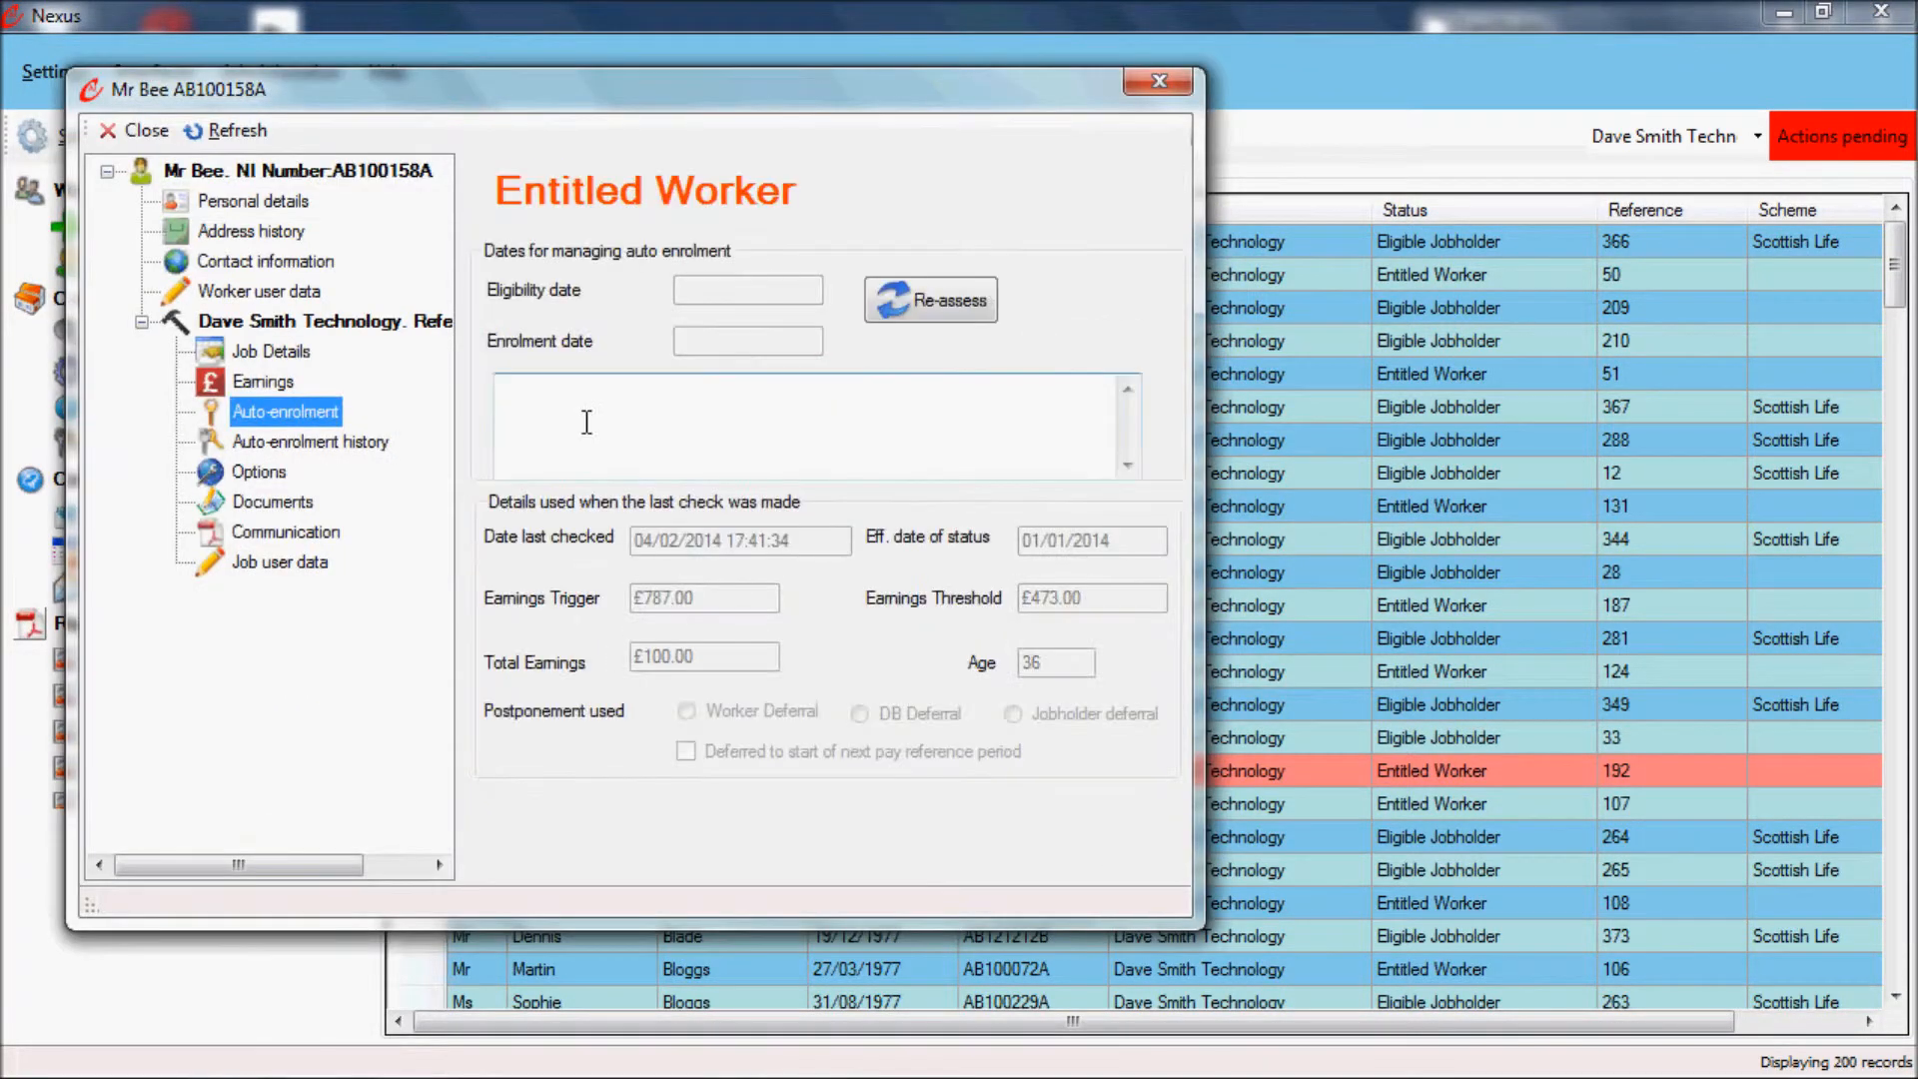
left_click(1159, 82)
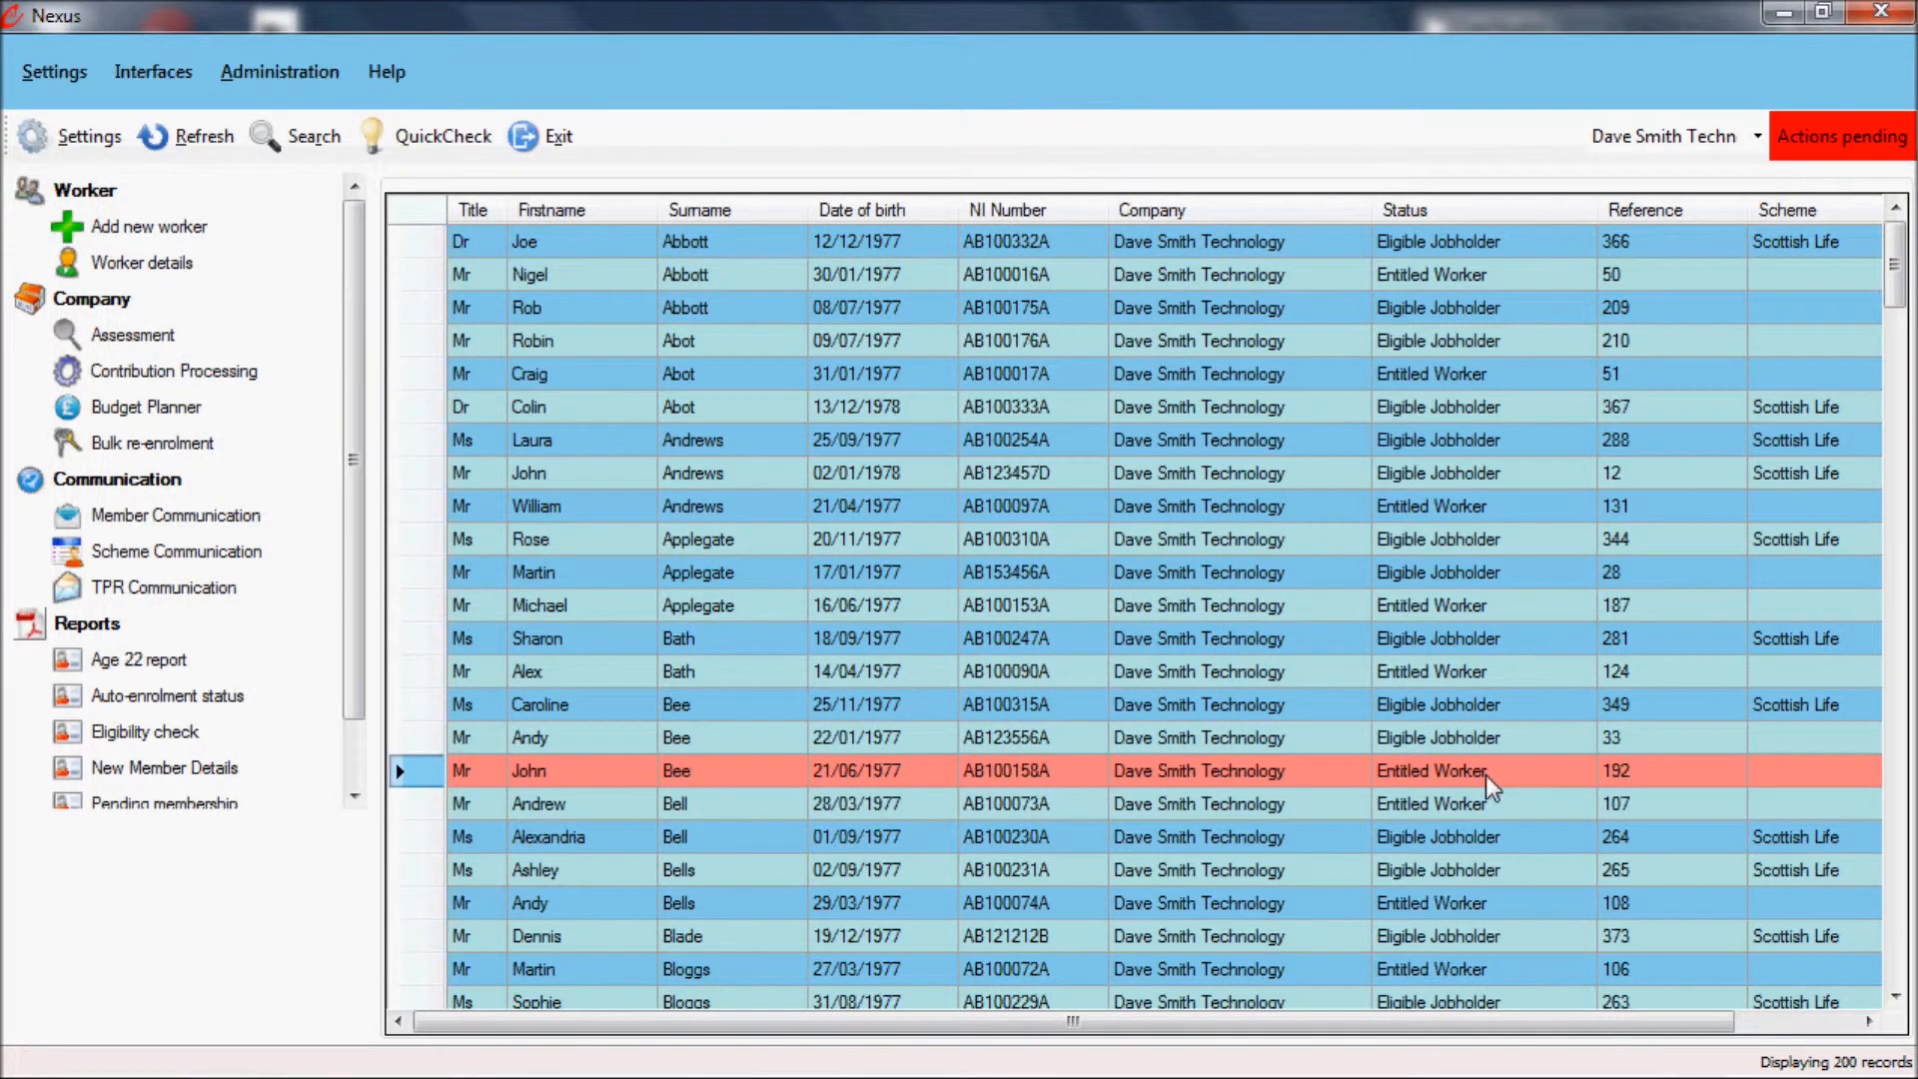
Step: Look through the assessed workers' statuses and search for workers with enrolment status NonEligible Jobholder
scroll(1484, 800, "down", 3)
scroll(1480, 829, "down", 2)
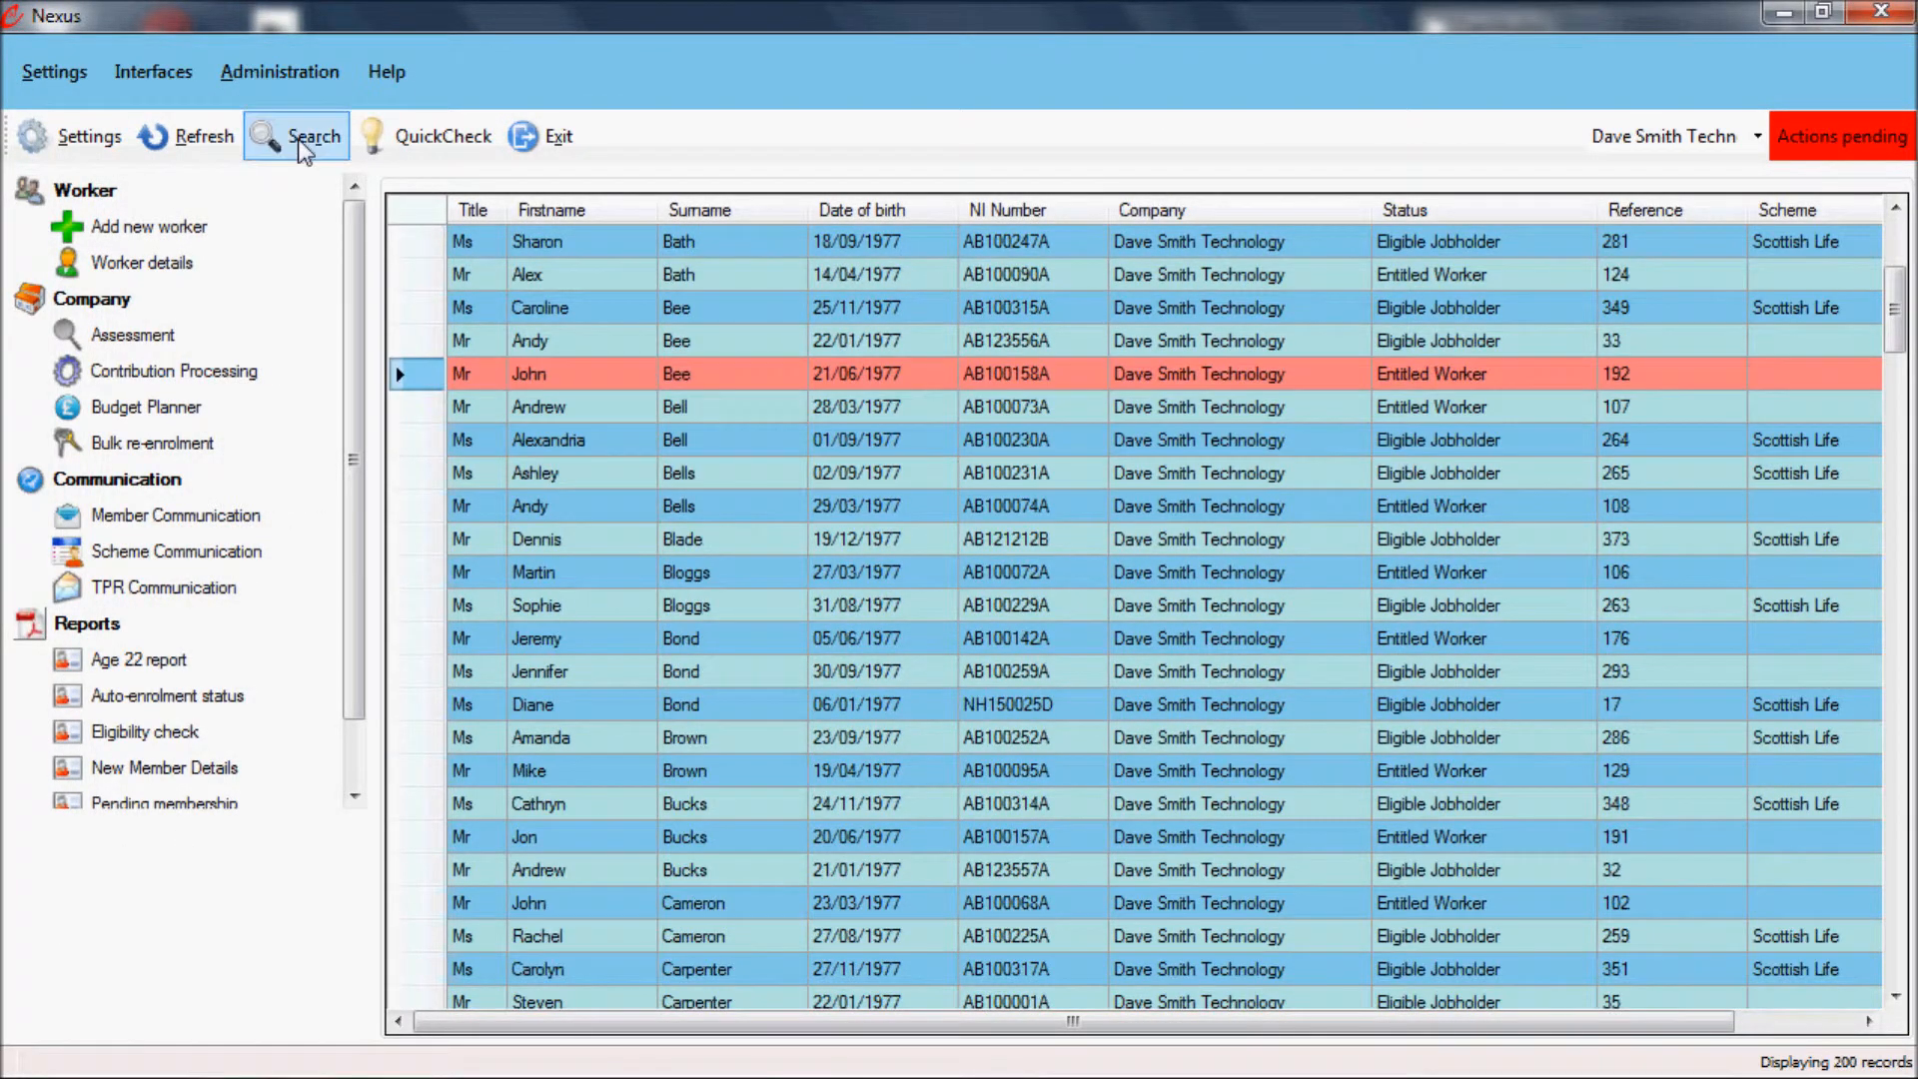
left_click(295, 136)
left_click(444, 621)
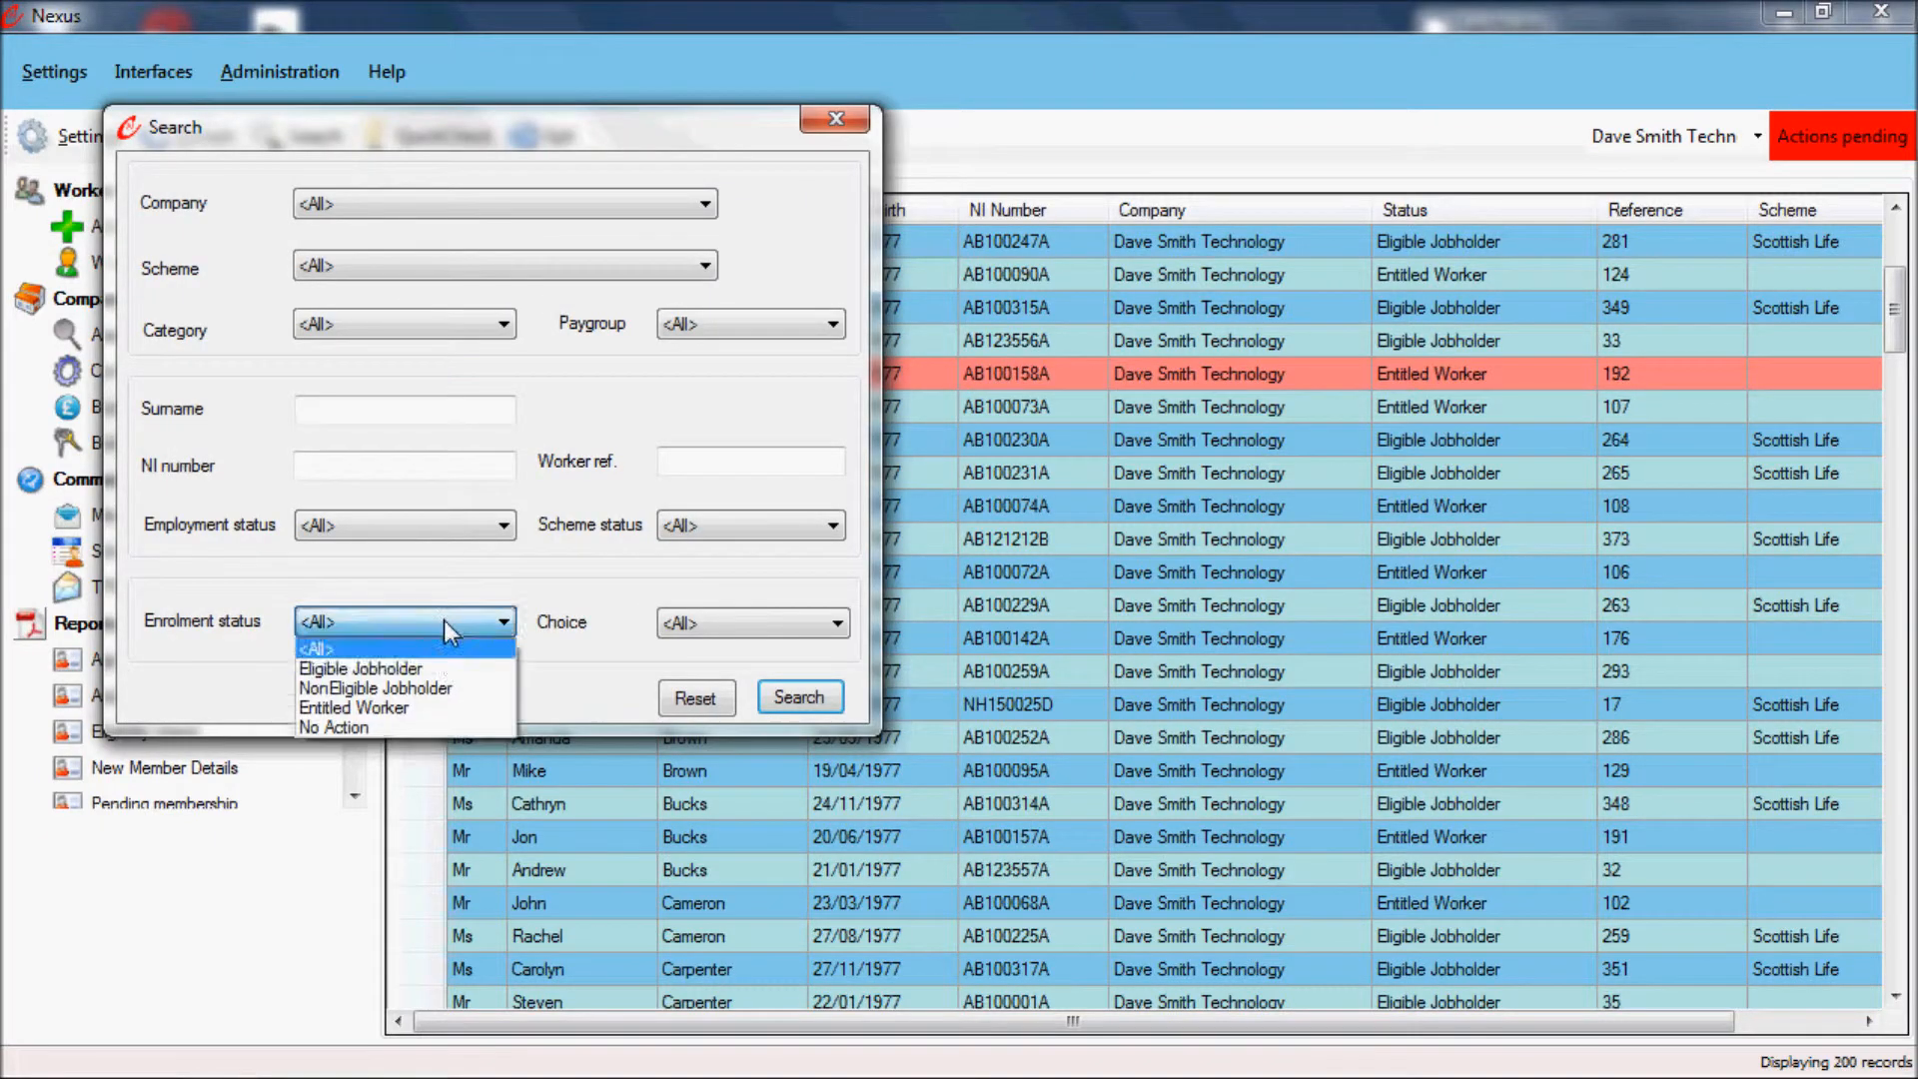
left_click(439, 688)
left_click(789, 698)
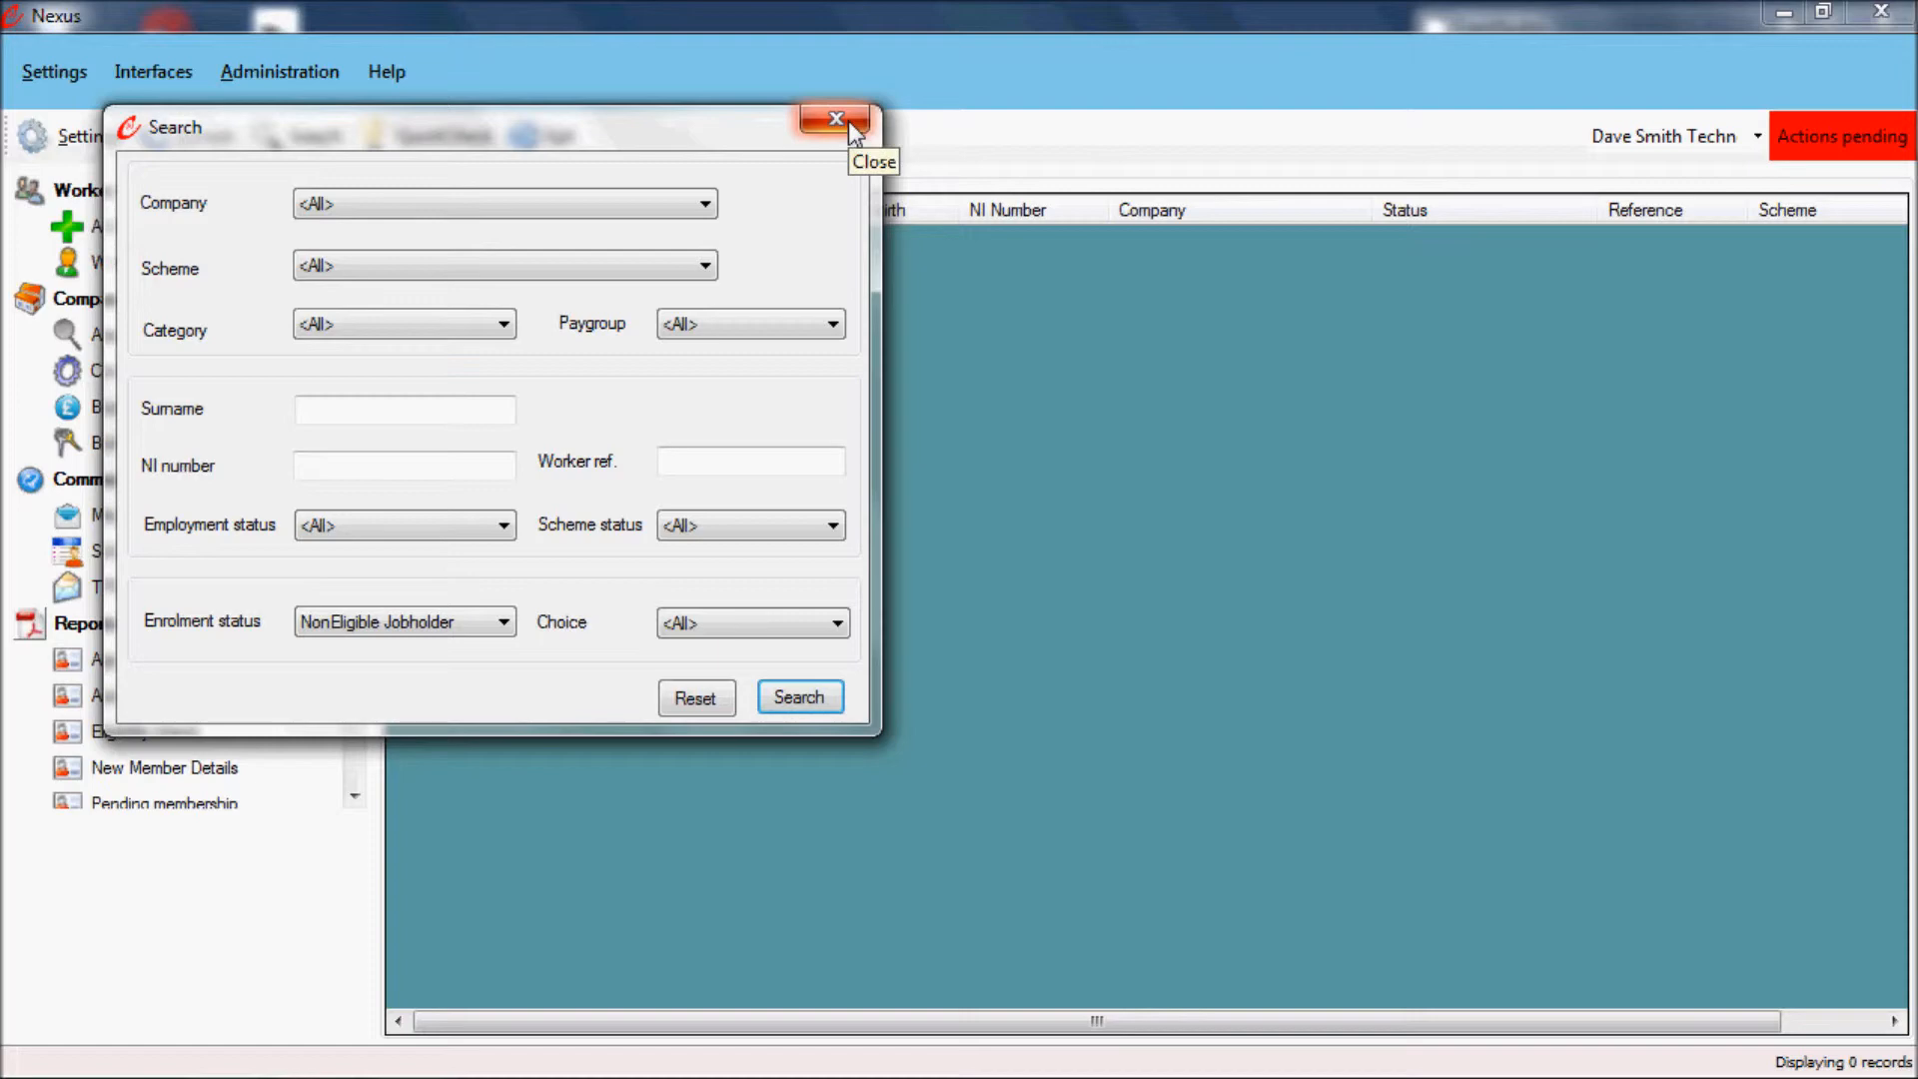
Step: Search for workers with enrolment status Eligible Jobholder and close the search to view the filtered worker list
left_click(448, 625)
left_click(416, 664)
left_click(790, 700)
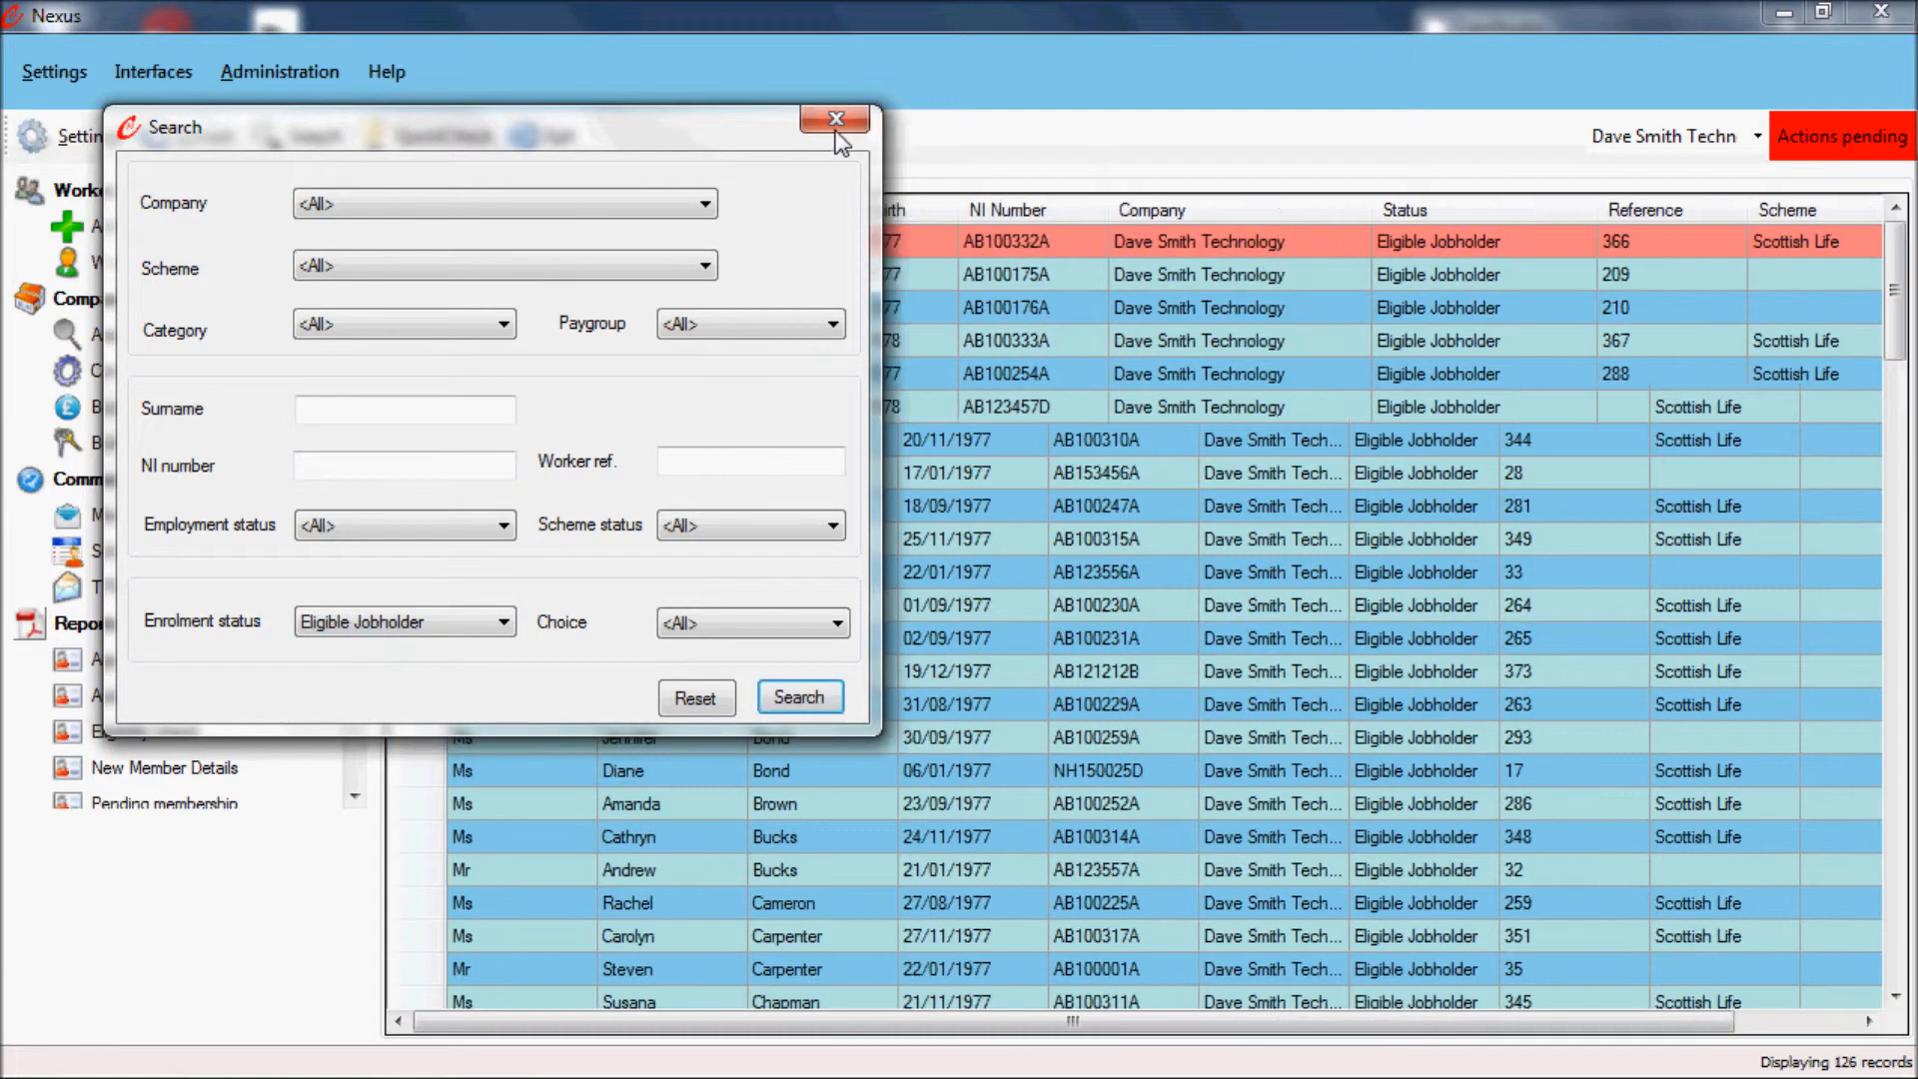
left_click(1417, 574)
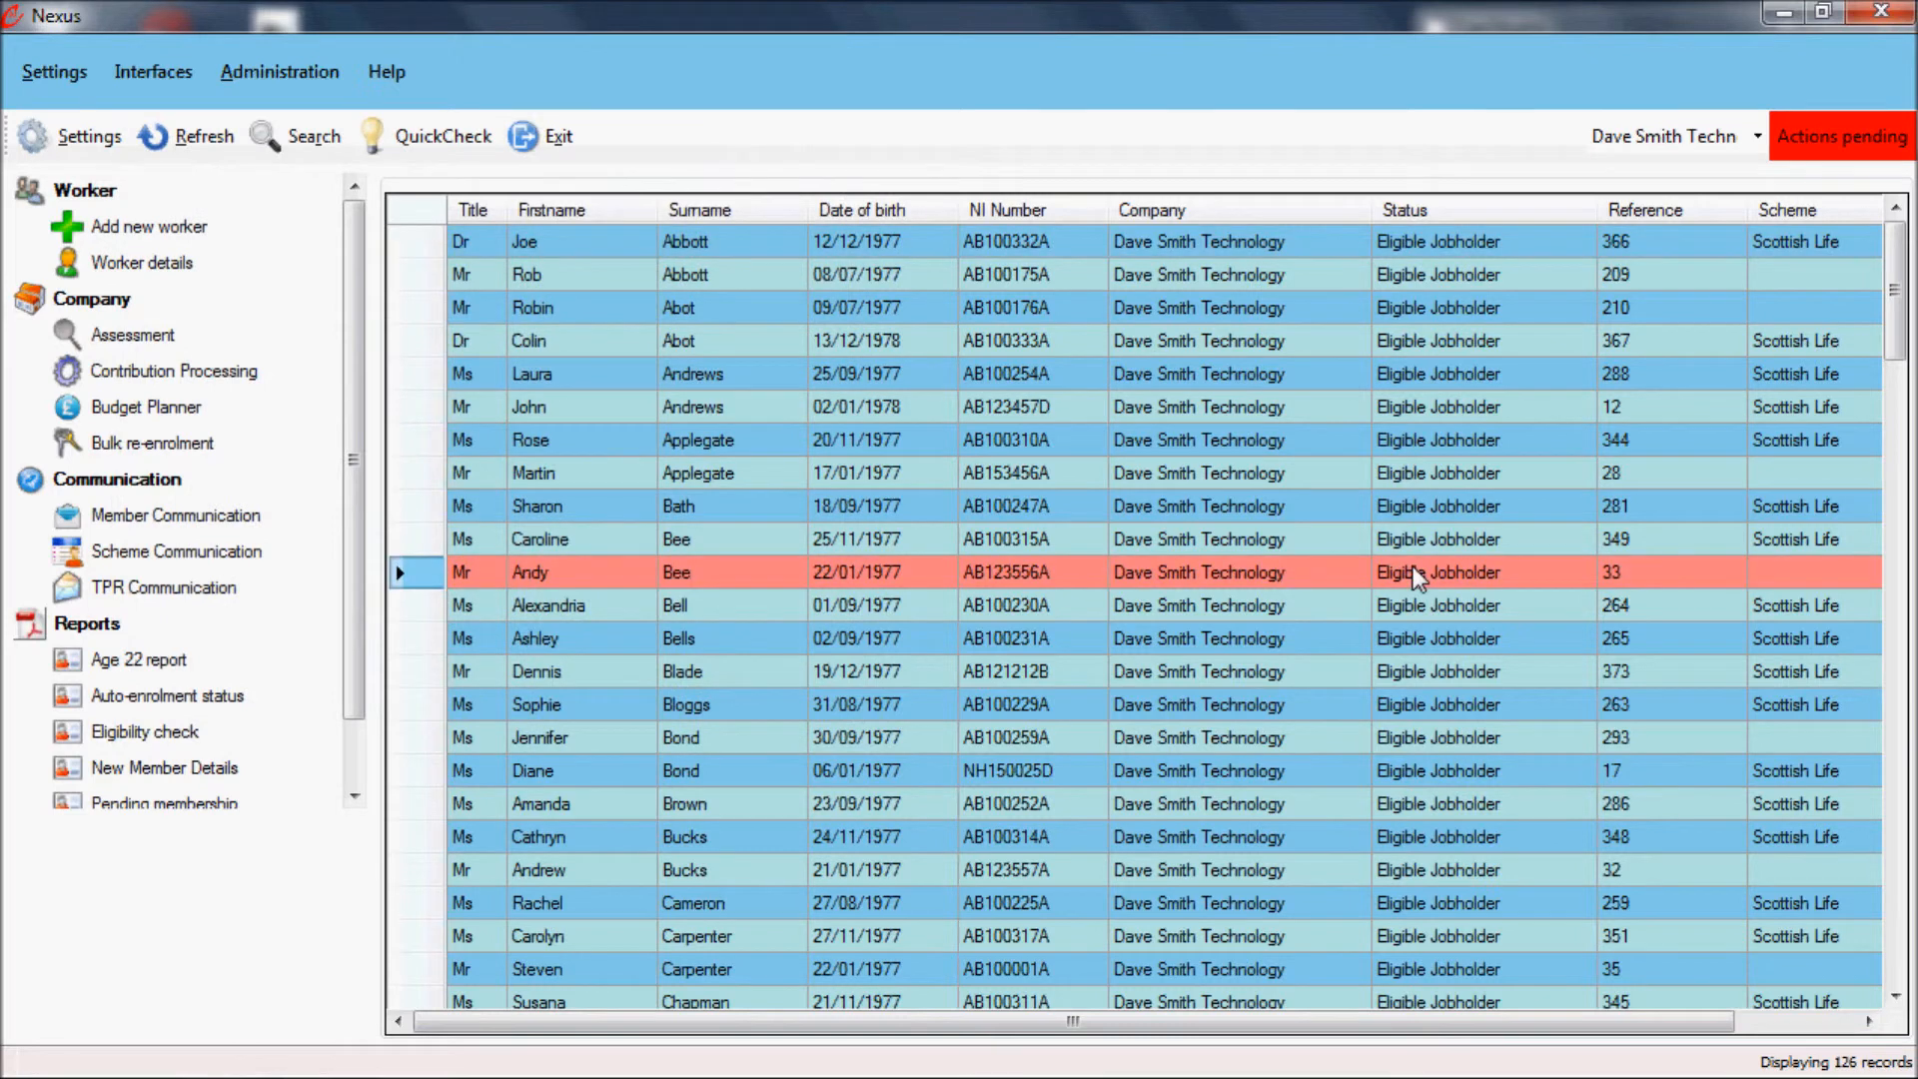
left_click(1898, 22)
left_click(915, 645)
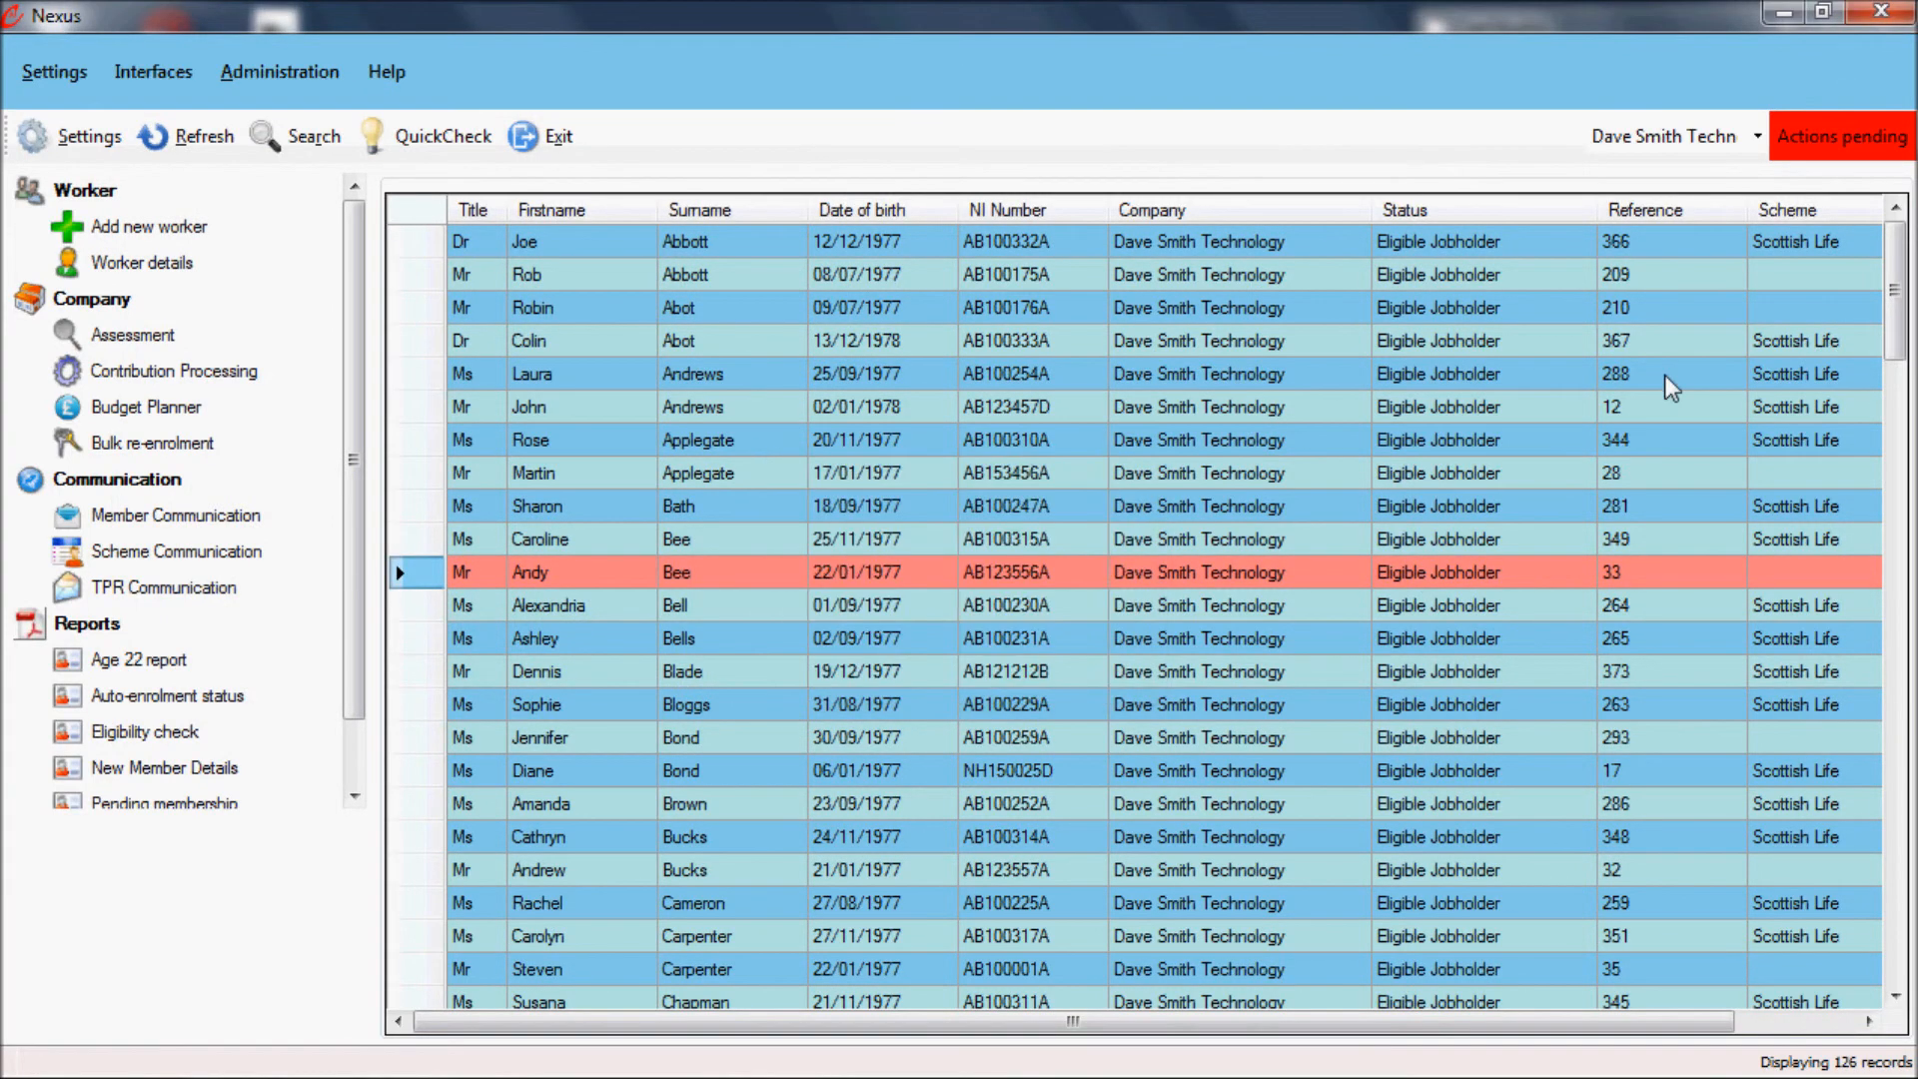